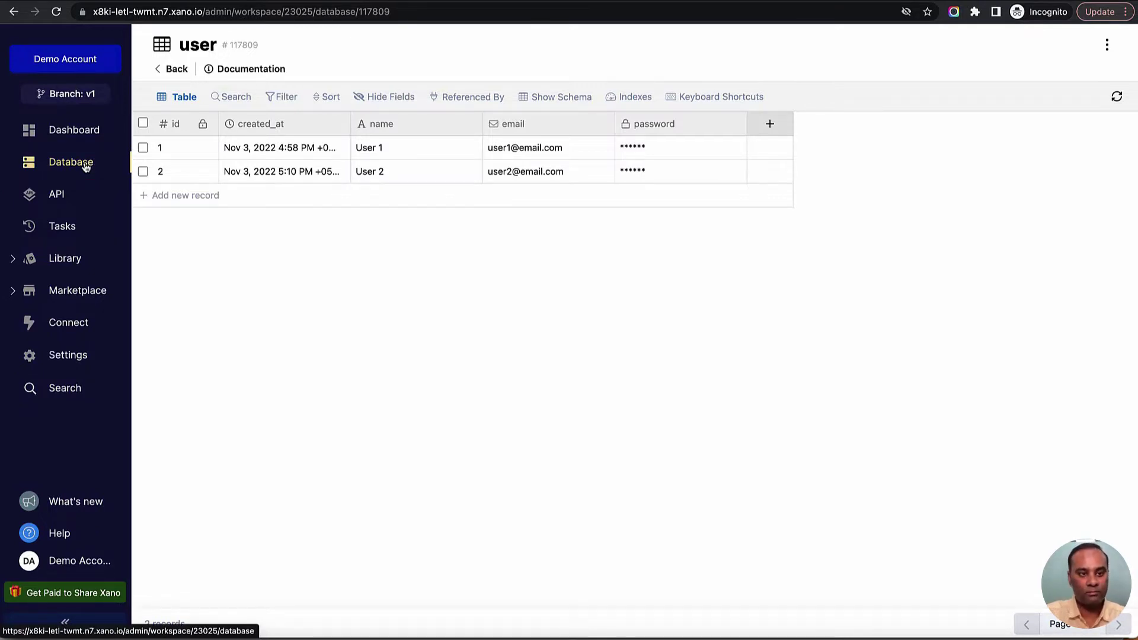
# View all Xano database tables and open the user table's records.
pyautogui.click(86, 168)
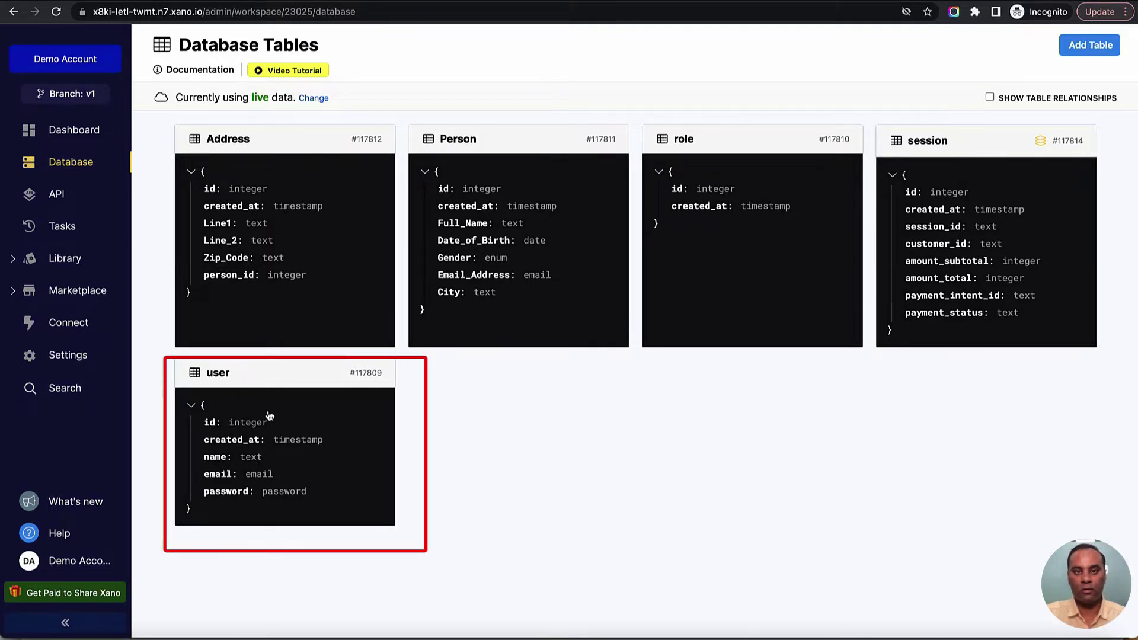
pyautogui.click(256, 383)
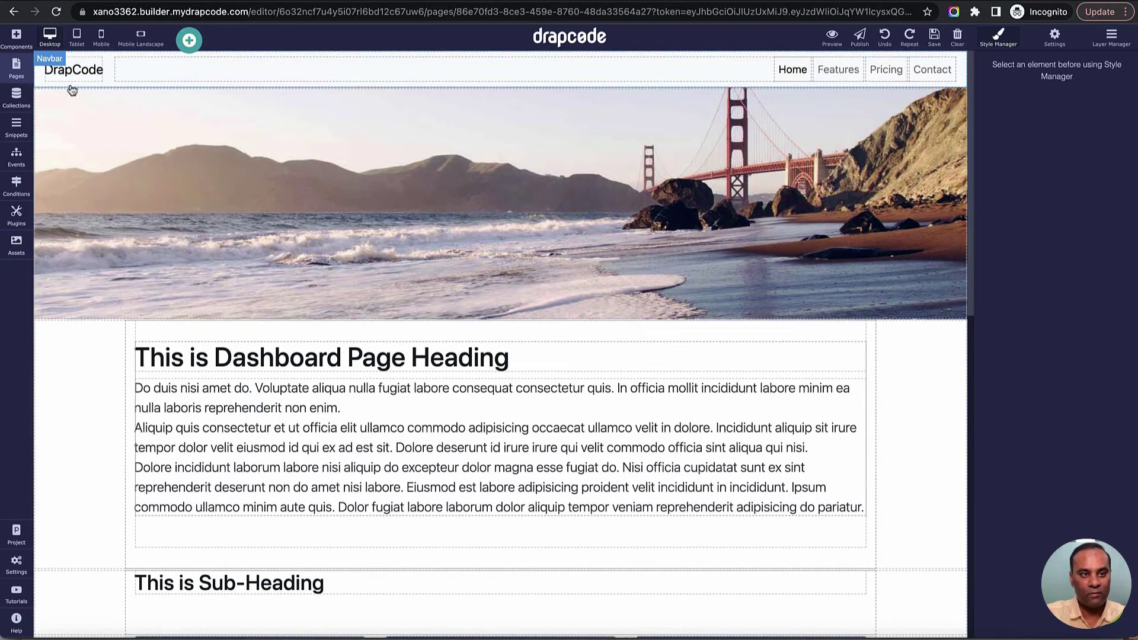
# Open the Role collection's data in DrapCode, showing its single User role.
pyautogui.click(23, 72)
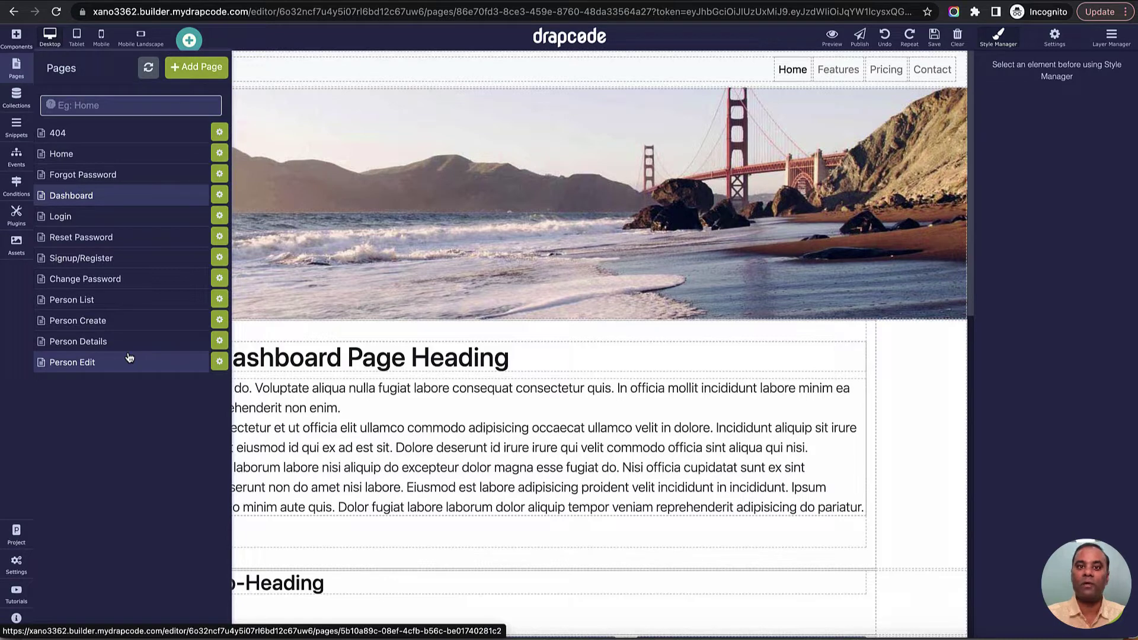
pyautogui.click(16, 98)
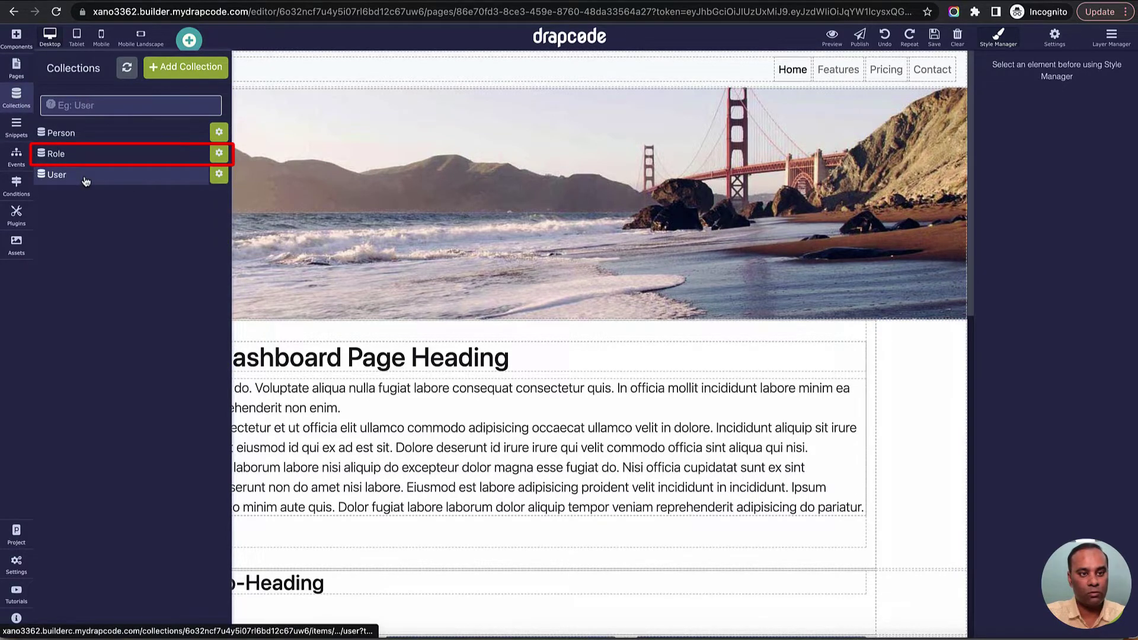
pyautogui.click(81, 156)
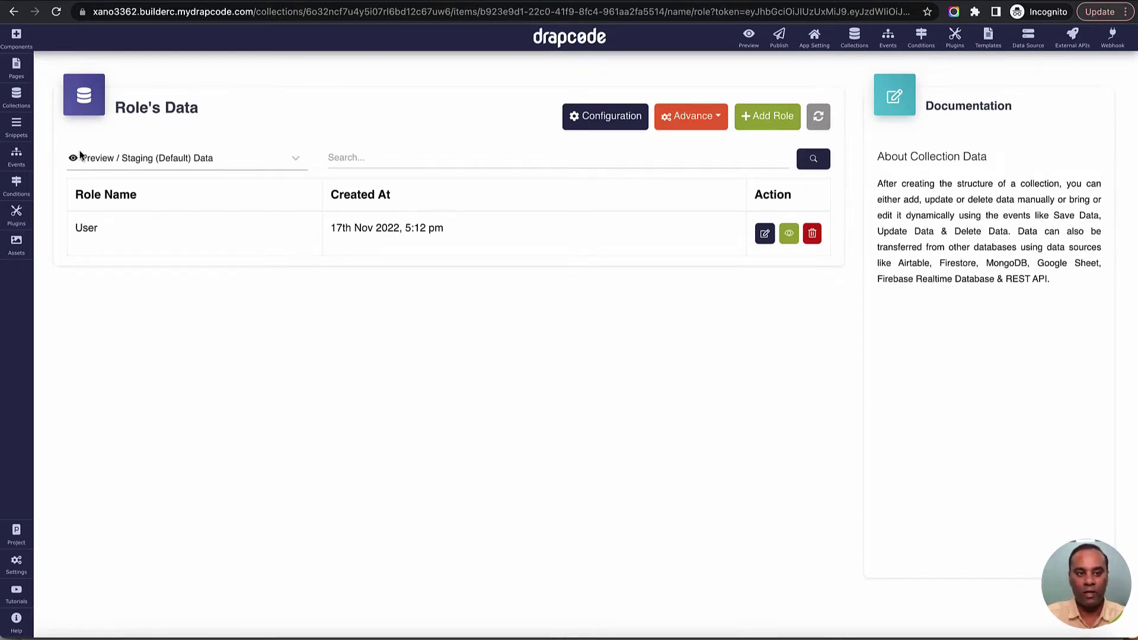
# Rename the User role entry to Person and return to Xano's user table.
pyautogui.doubleClick(90, 229)
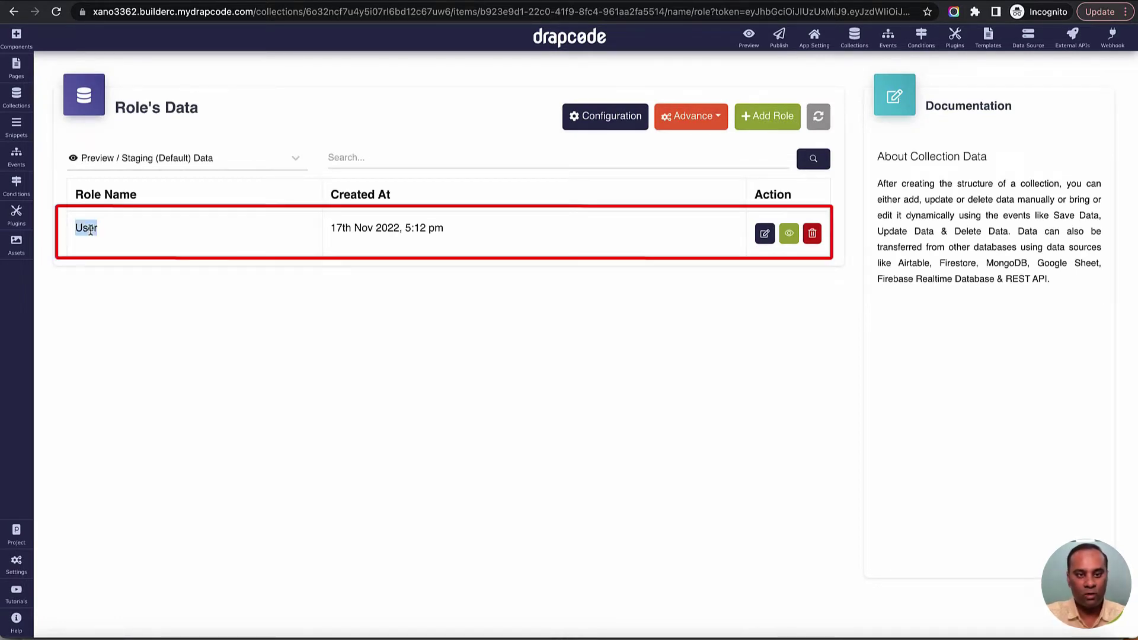
pyautogui.click(763, 234)
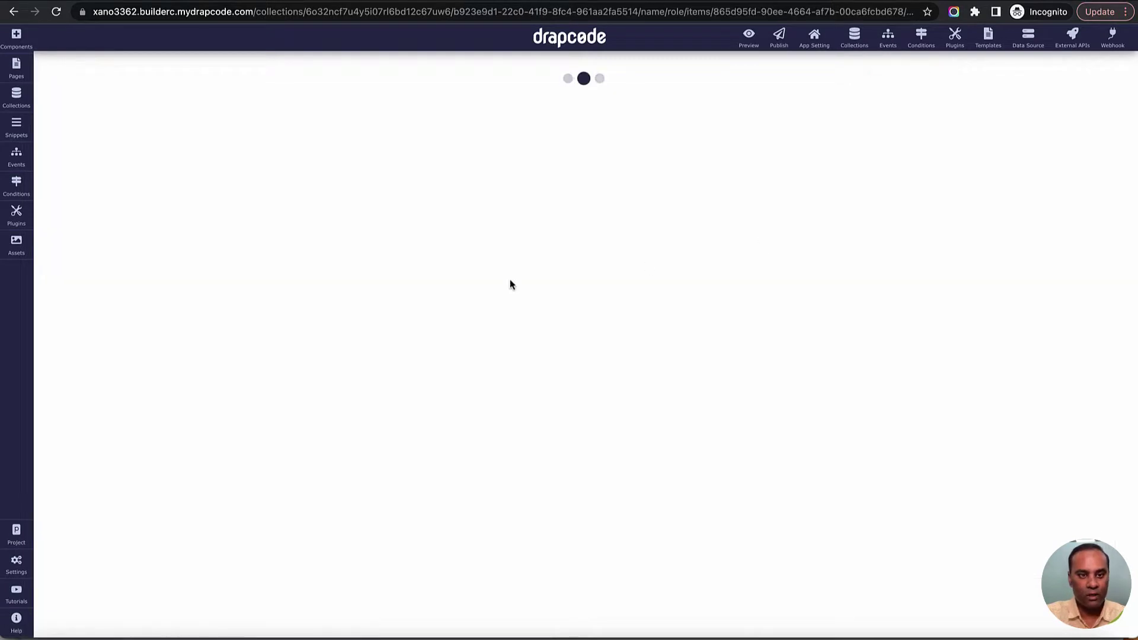
pyautogui.doubleClick(288, 162)
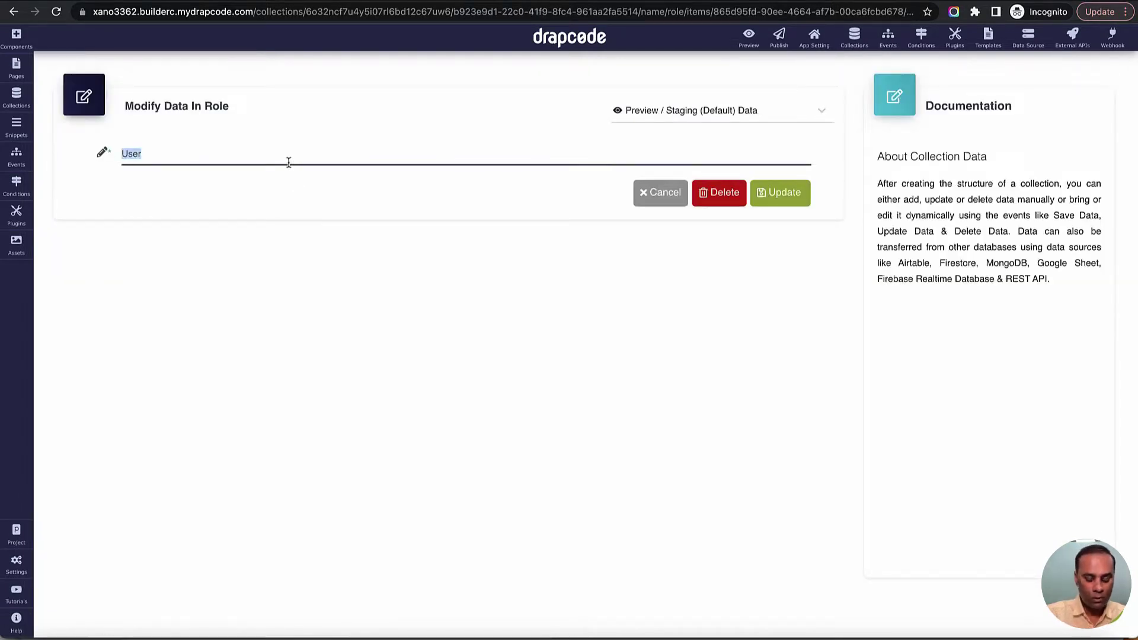
pyautogui.write('Person')
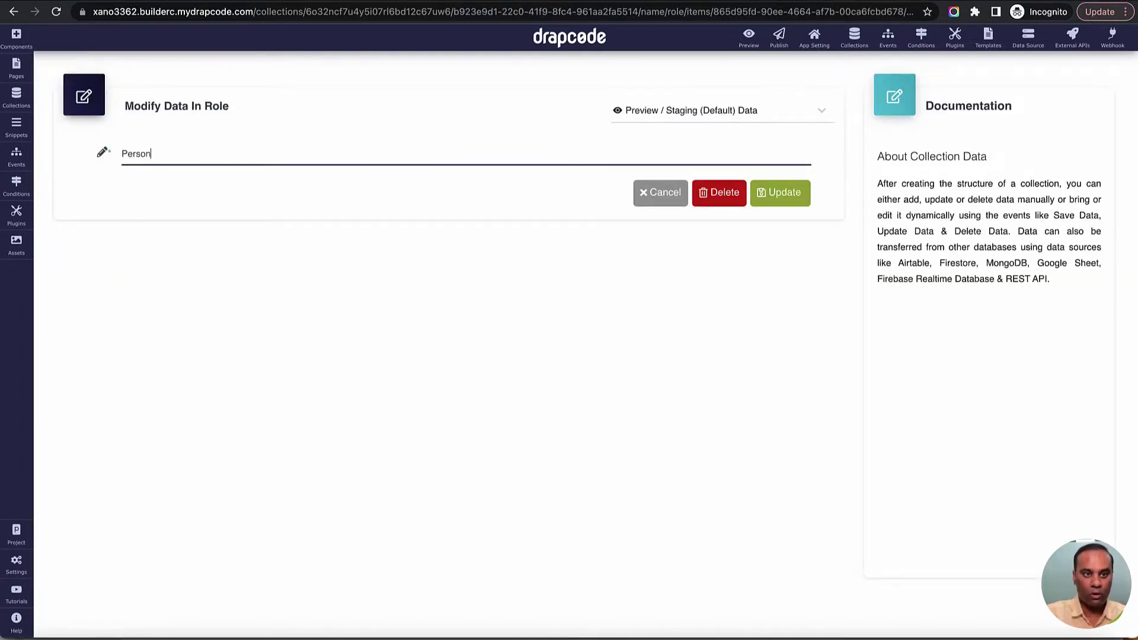
pyautogui.click(771, 201)
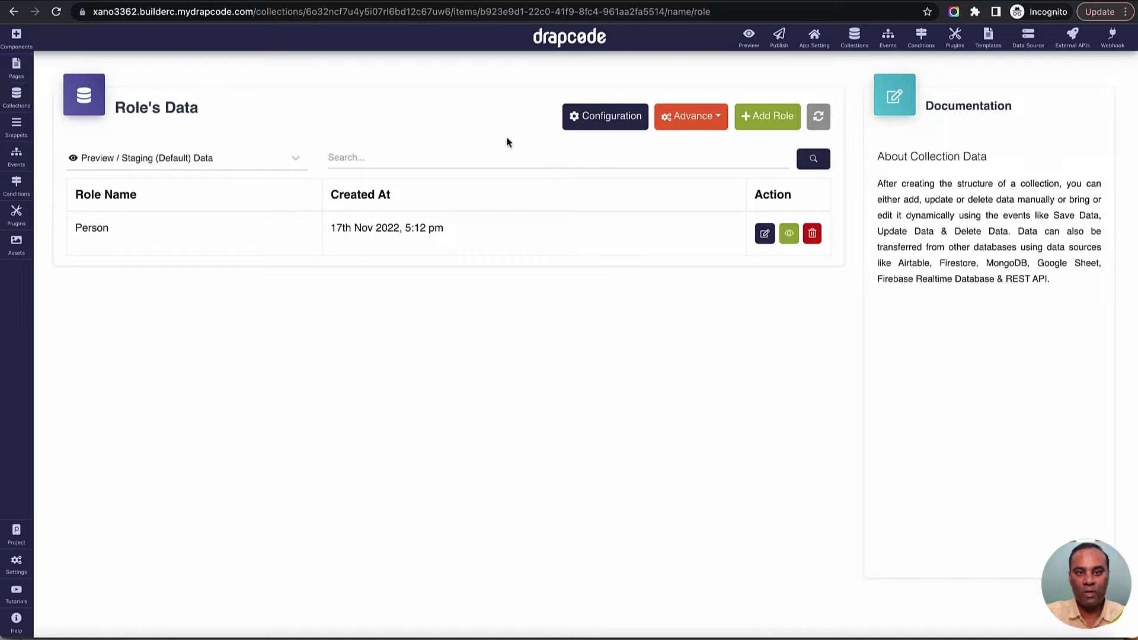
pyautogui.hotkey('ctrl', 'Tab')
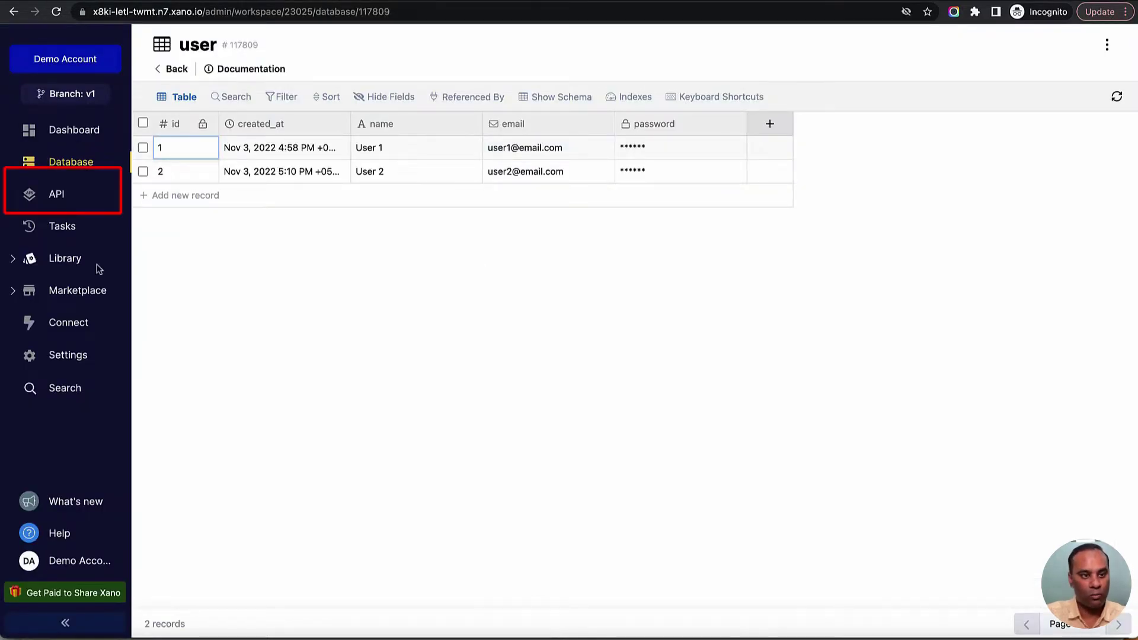
# Open the Default API group and browse its address and auth endpoints, including auth/signup.
pyautogui.click(72, 196)
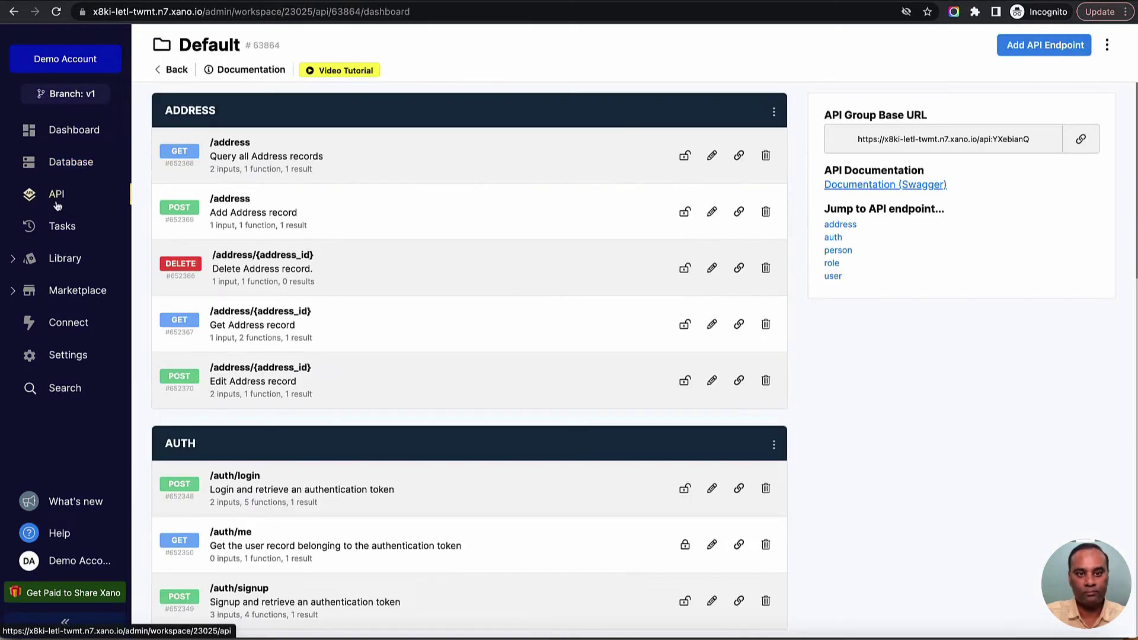
pyautogui.click(177, 70)
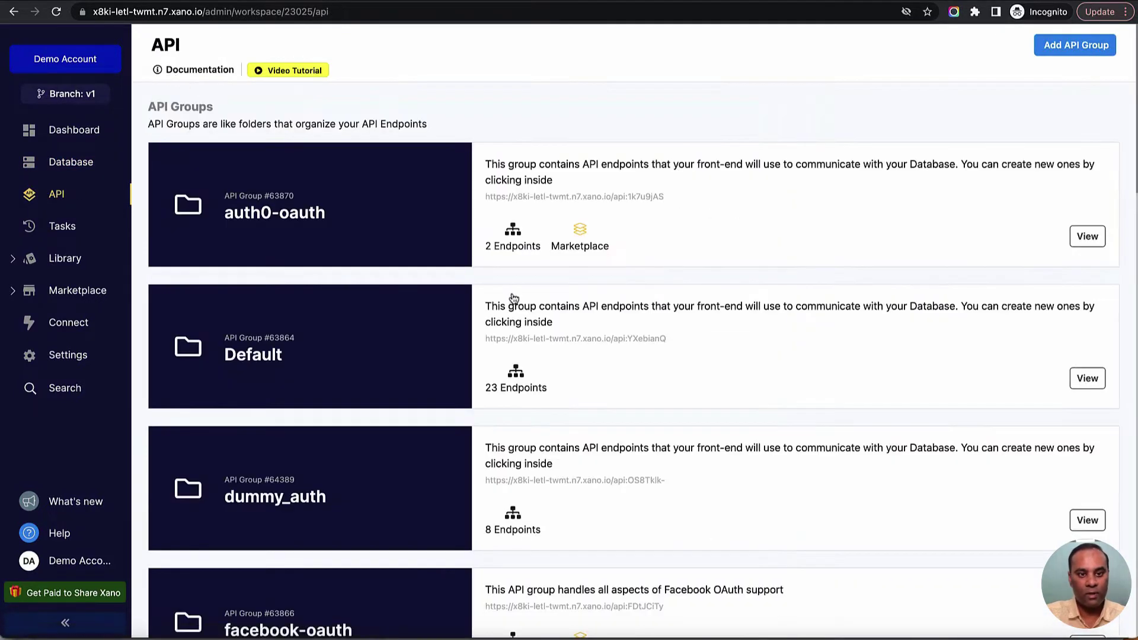
pyautogui.scroll(-1, 337, 307)
pyautogui.click(359, 314)
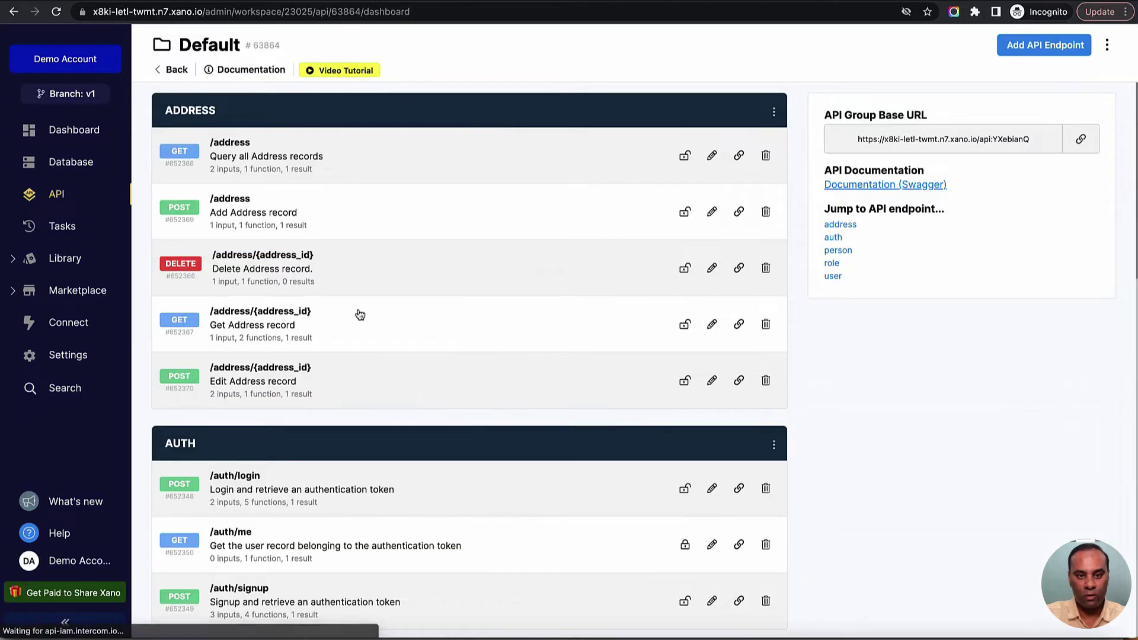
pyautogui.scroll(-5, 513, 330)
pyautogui.scroll(5, 513, 330)
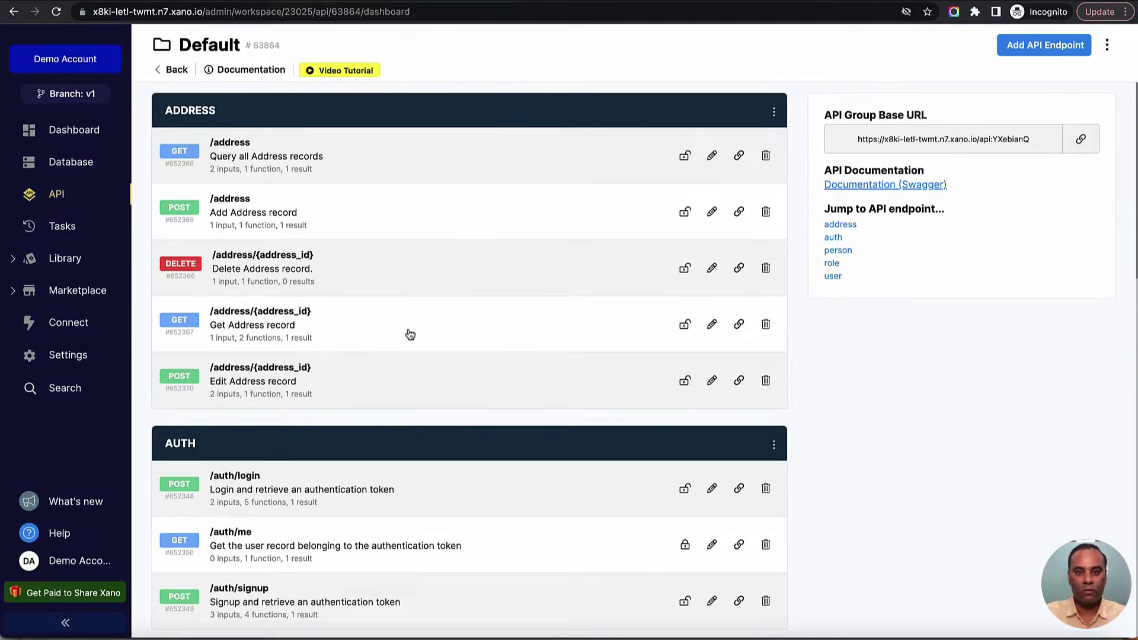
pyautogui.scroll(-2, 408, 331)
pyautogui.scroll(-3, 408, 331)
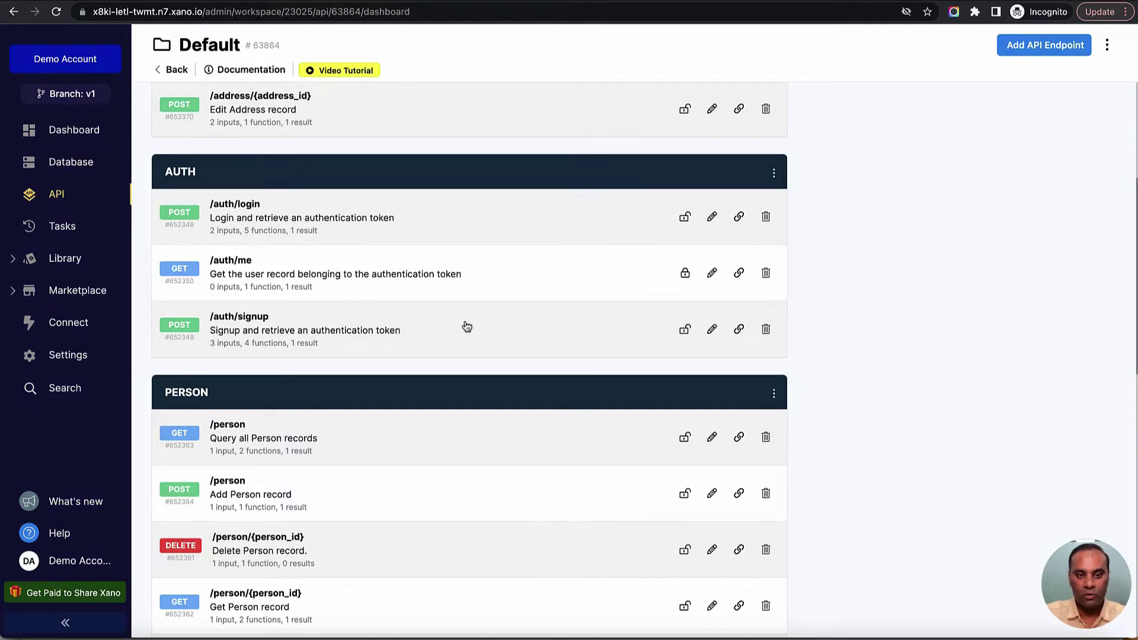
pyautogui.scroll(5, 779, 237)
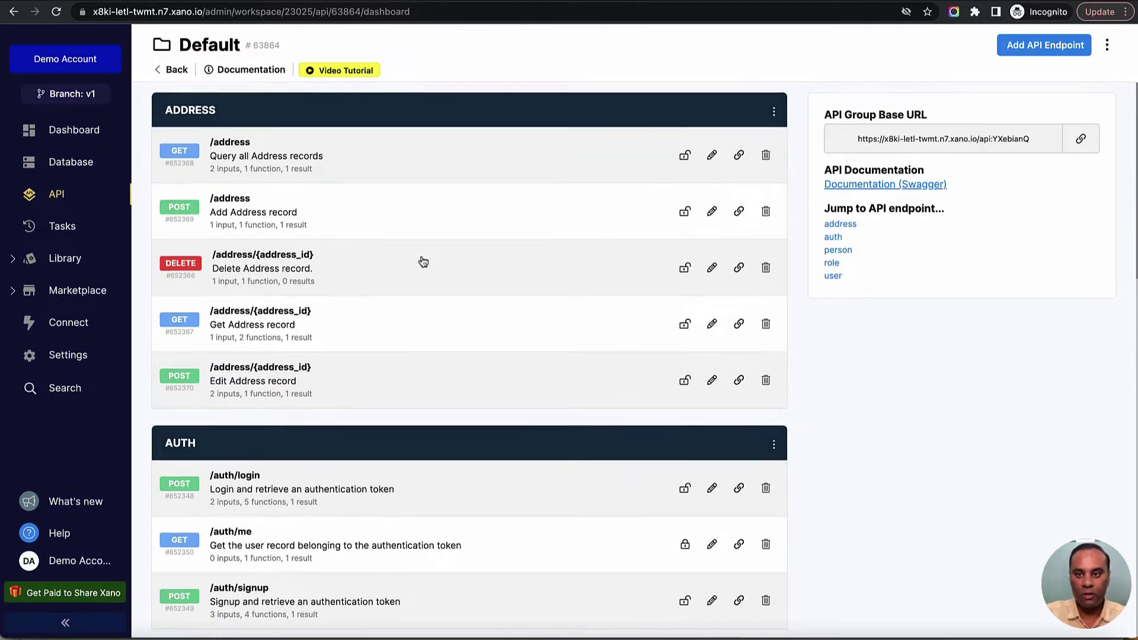
pyautogui.scroll(-1, 592, 249)
pyautogui.scroll(-7, 627, 242)
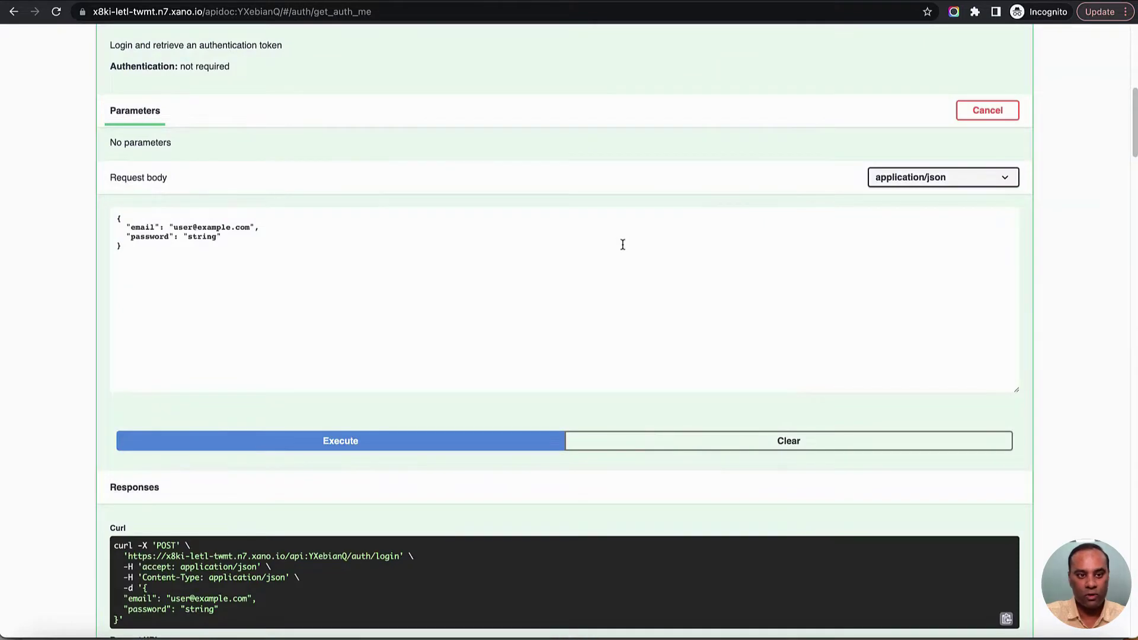
pyautogui.scroll(10, 622, 244)
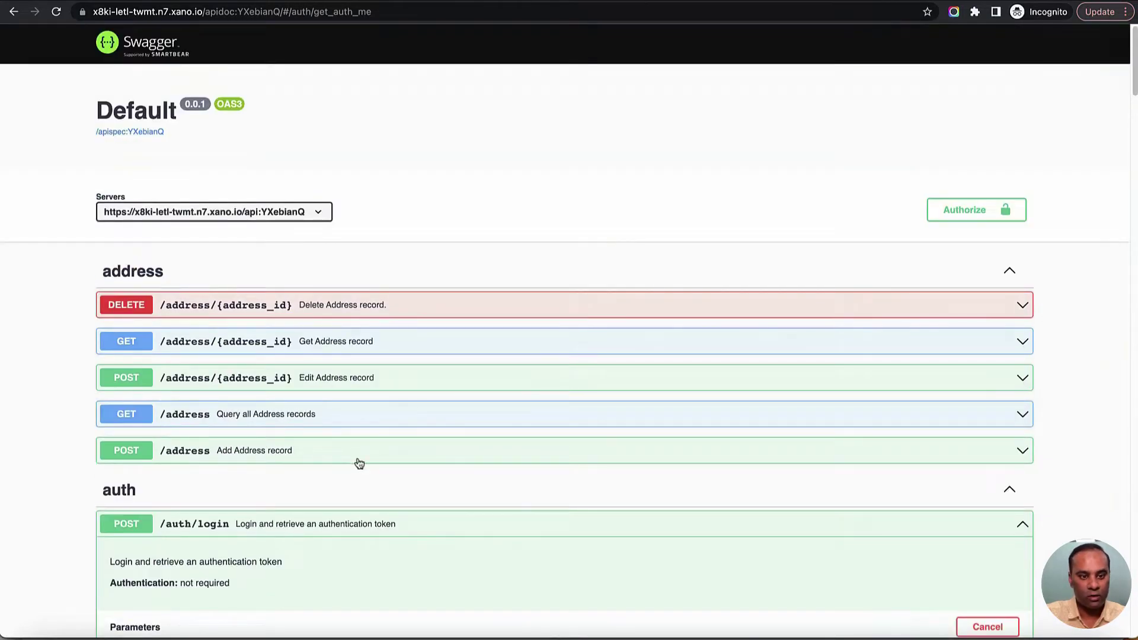
# Collapse the other Swagger endpoints and expand POST /auth/signup.
pyautogui.click(357, 457)
pyautogui.scroll(-1, 379, 516)
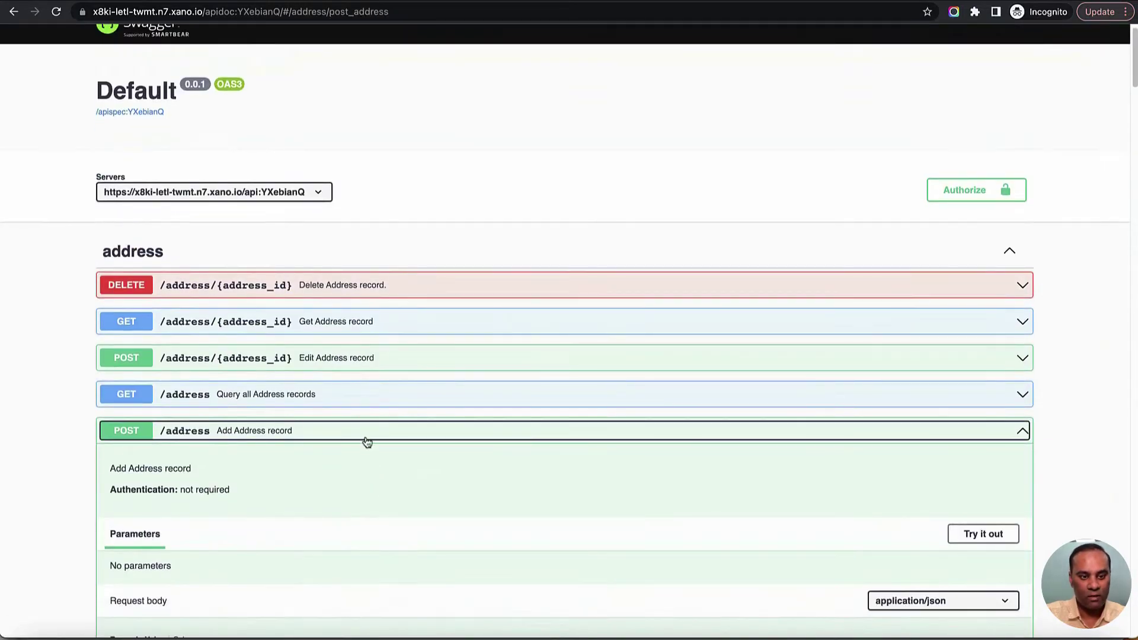
pyautogui.click(364, 432)
pyautogui.click(349, 507)
pyautogui.scroll(-2, 349, 509)
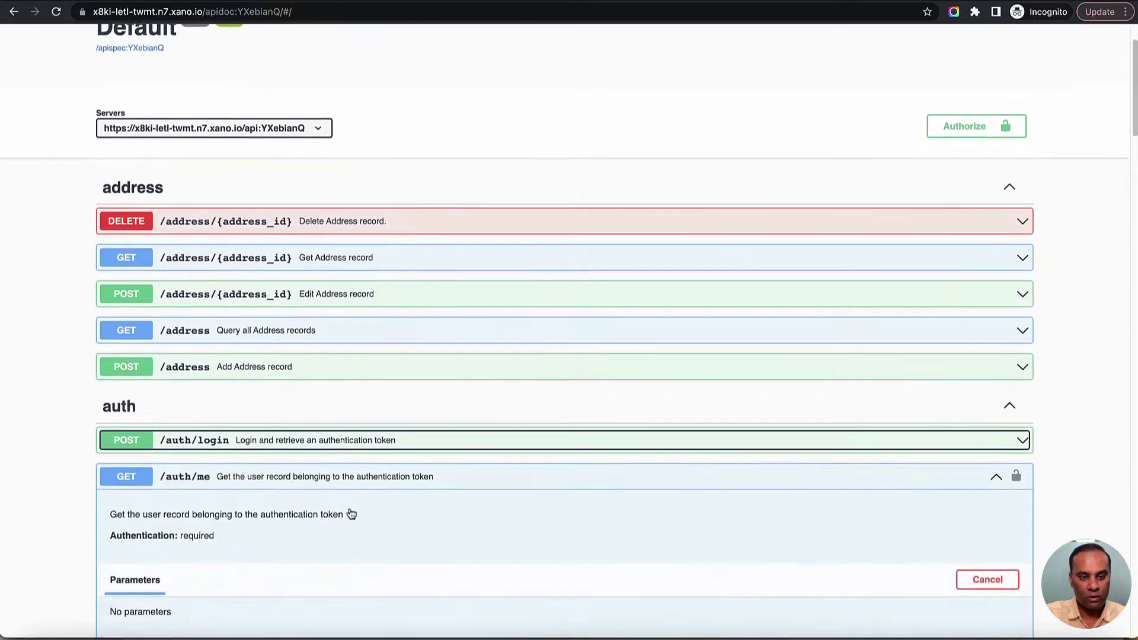
pyautogui.click(381, 463)
pyautogui.scroll(-3, 379, 483)
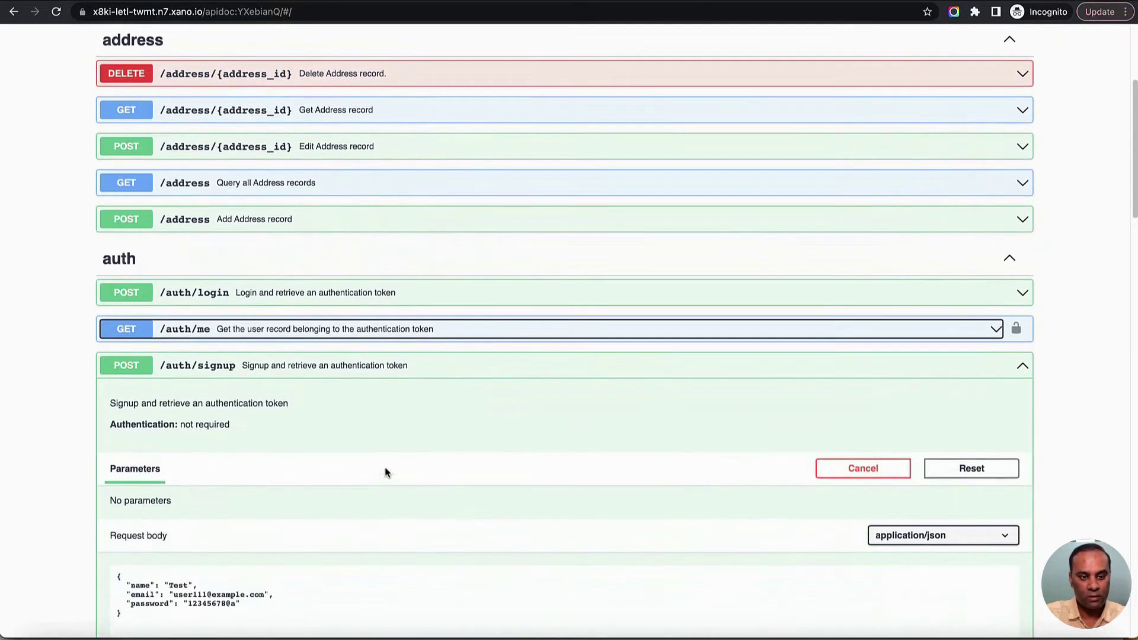
pyautogui.click(422, 373)
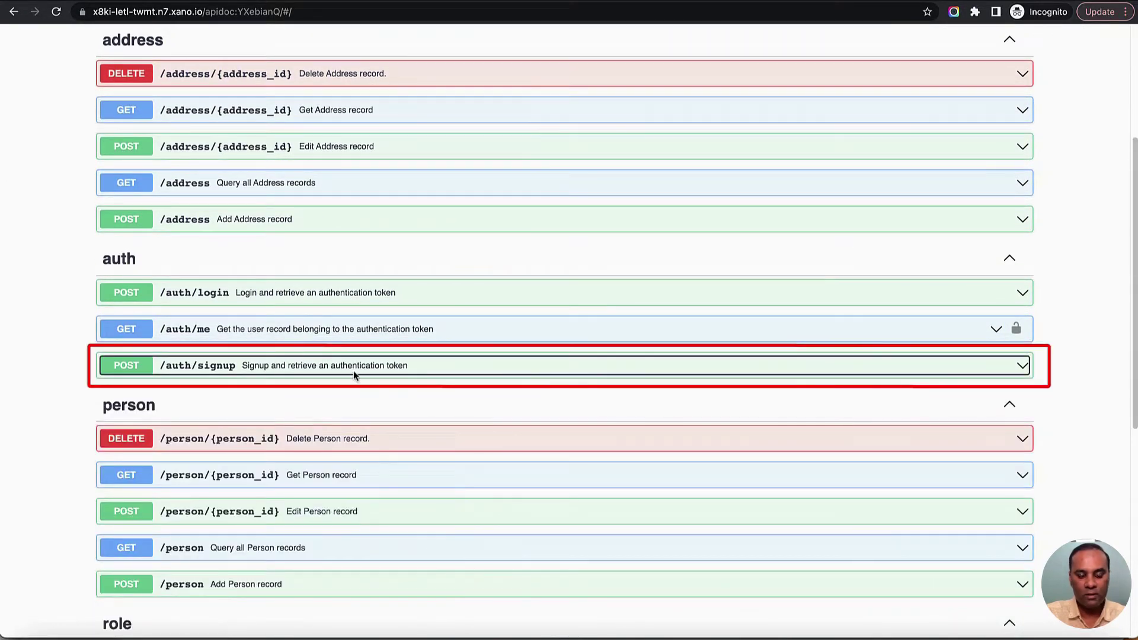
pyautogui.scroll(-3, 525, 414)
pyautogui.click(538, 191)
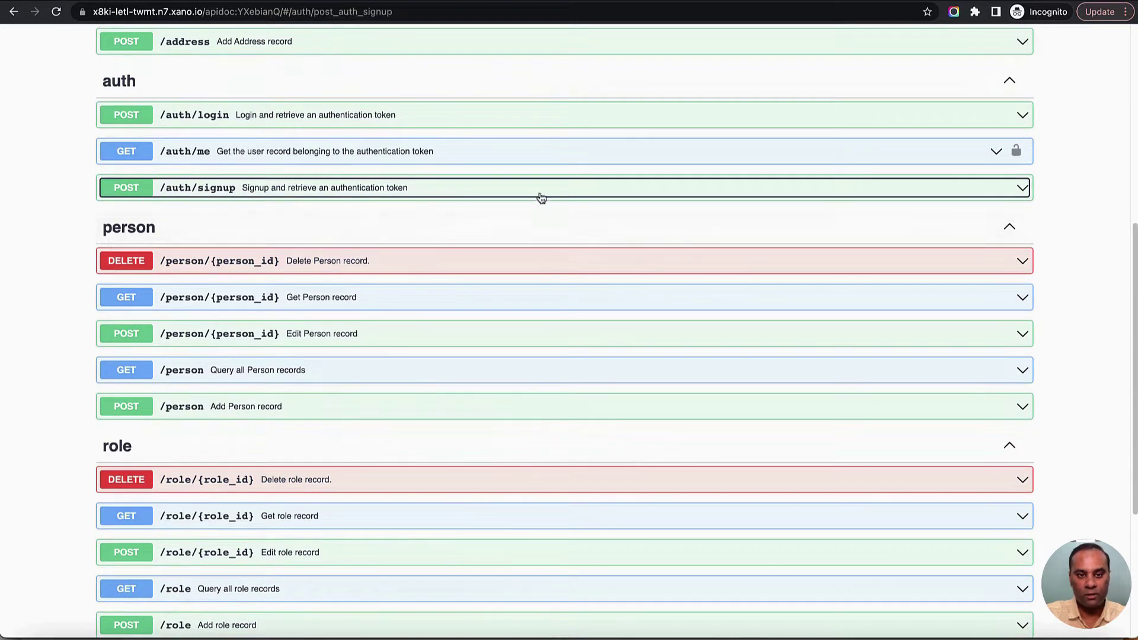
pyautogui.scroll(-2, 553, 332)
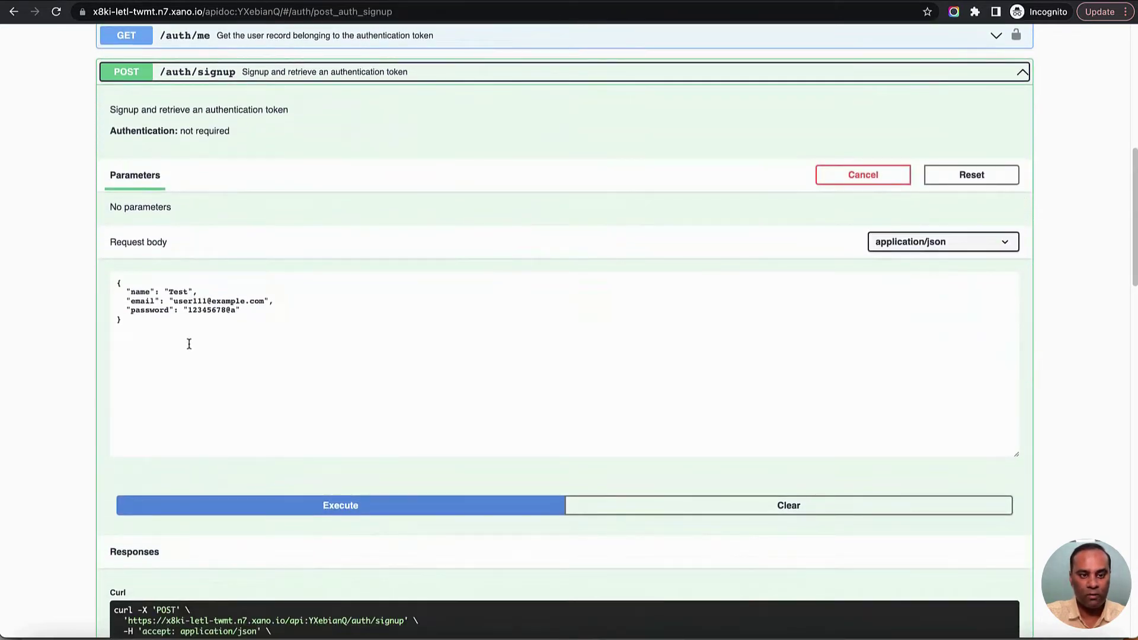
# Inspect the sample signup request body's email and password, then execute it.
pyautogui.moveTo(188, 343); pyautogui.dragTo(105, 287)
pyautogui.click(254, 368)
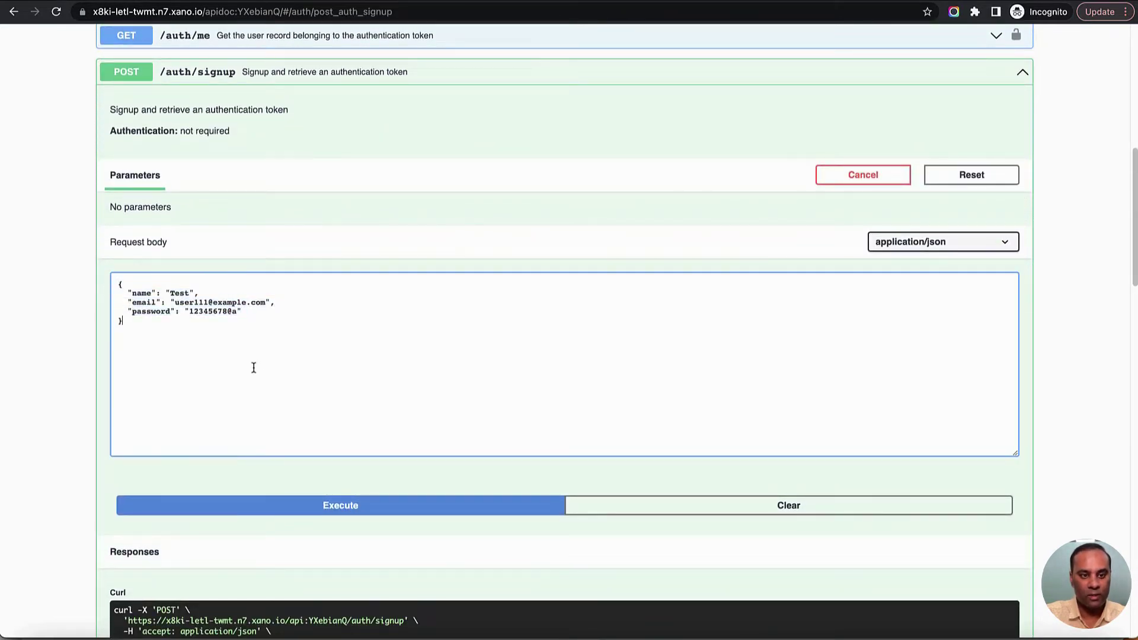
pyautogui.doubleClick(199, 311)
pyautogui.doubleClick(191, 302)
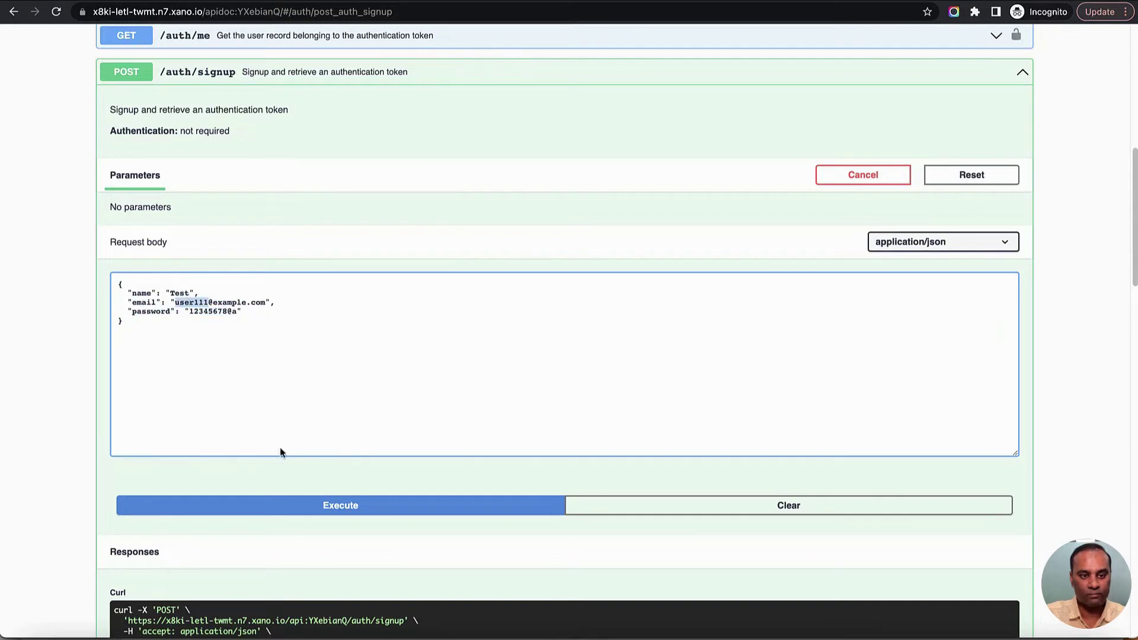
pyautogui.click(340, 511)
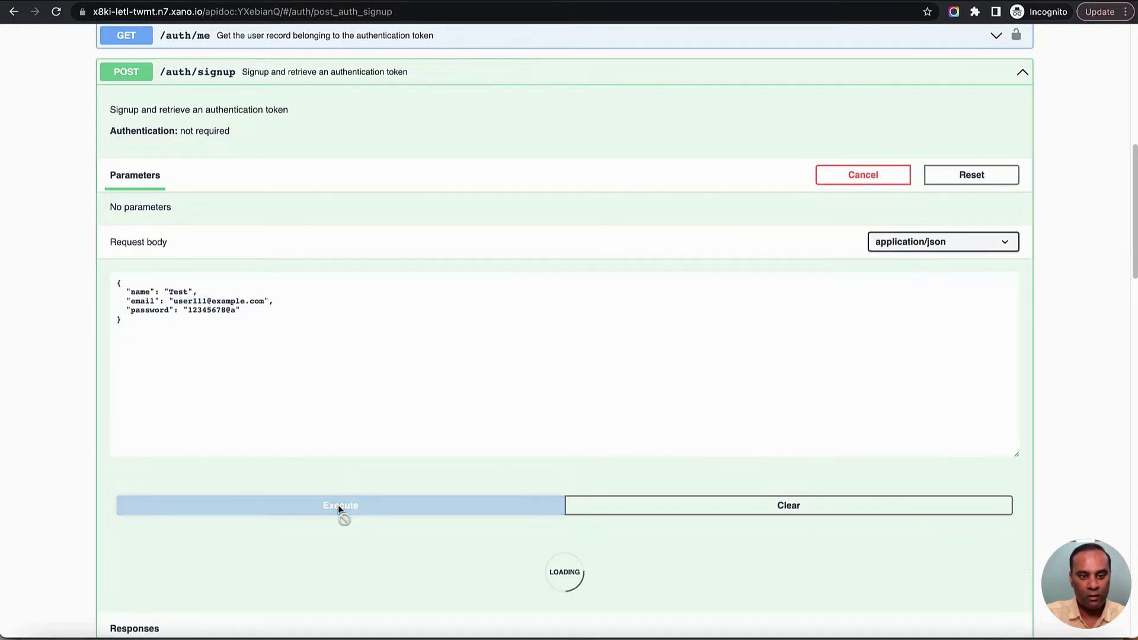
pyautogui.scroll(-3, 322, 372)
pyautogui.scroll(-5, 321, 375)
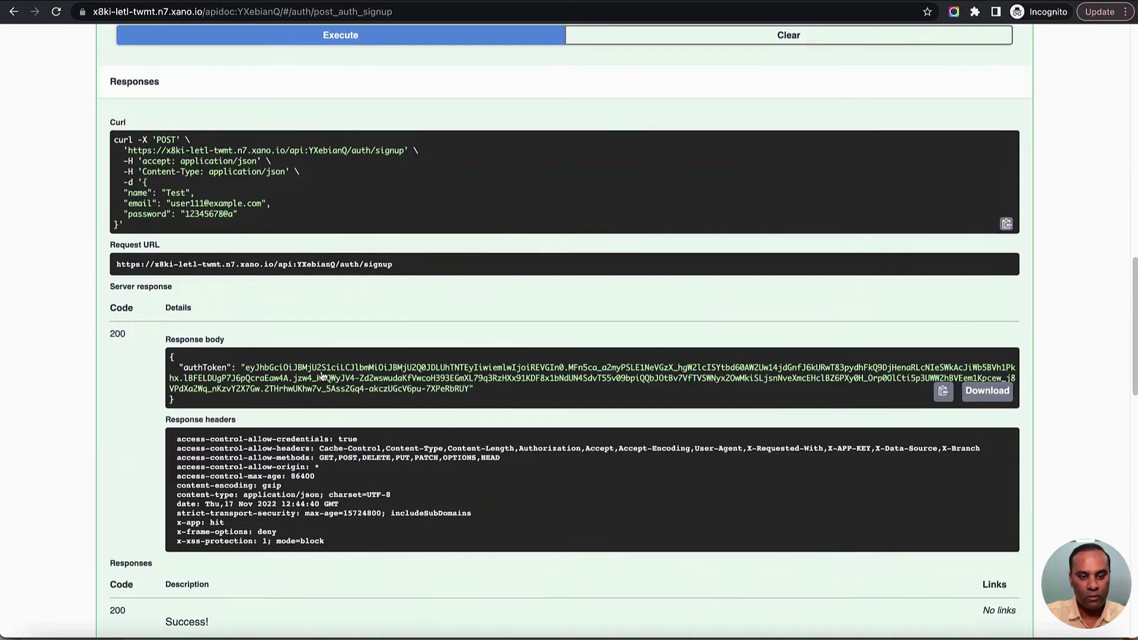
pyautogui.scroll(7, 379, 410)
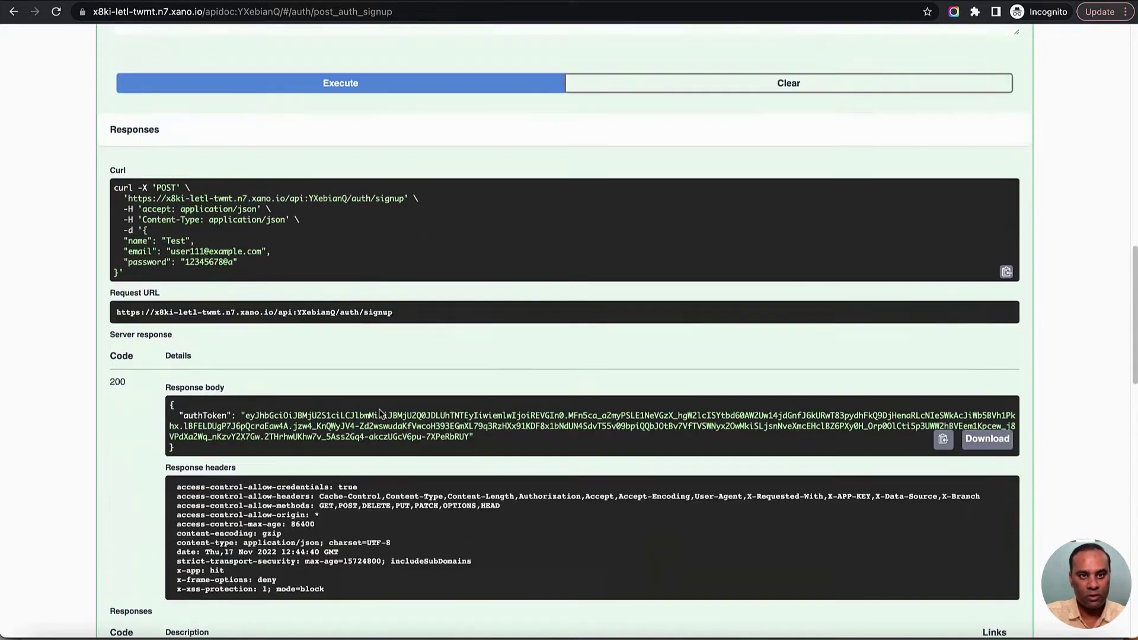
pyautogui.scroll(2, 379, 413)
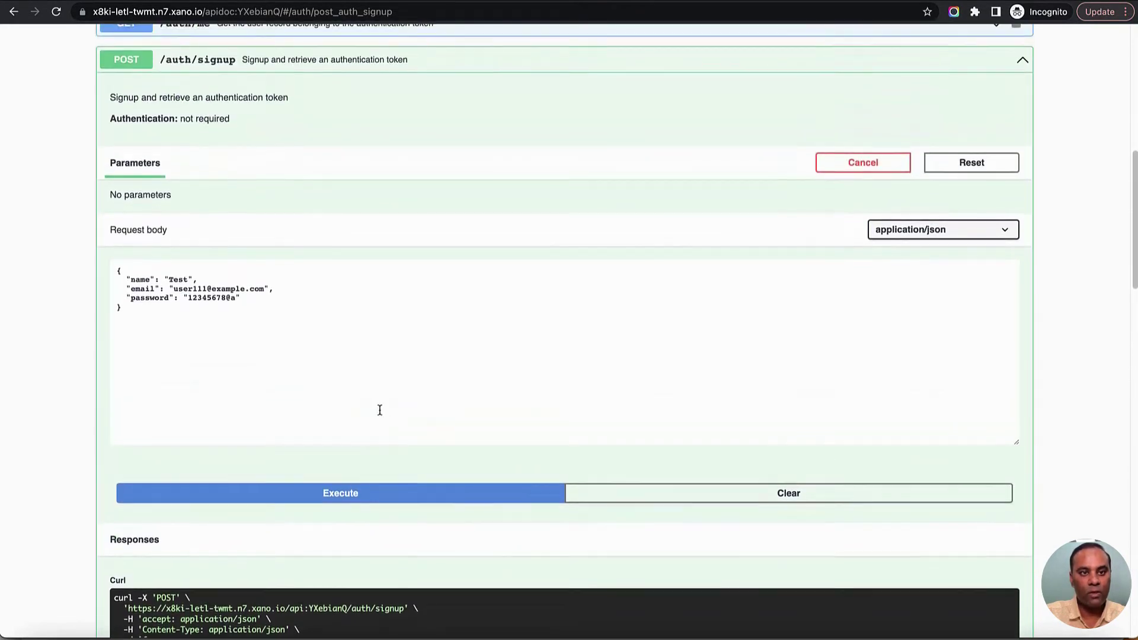
pyautogui.scroll(-4, 378, 413)
# Re-send the signup request for user Test and confirm the 200 response with auth token.
pyautogui.click(205, 177)
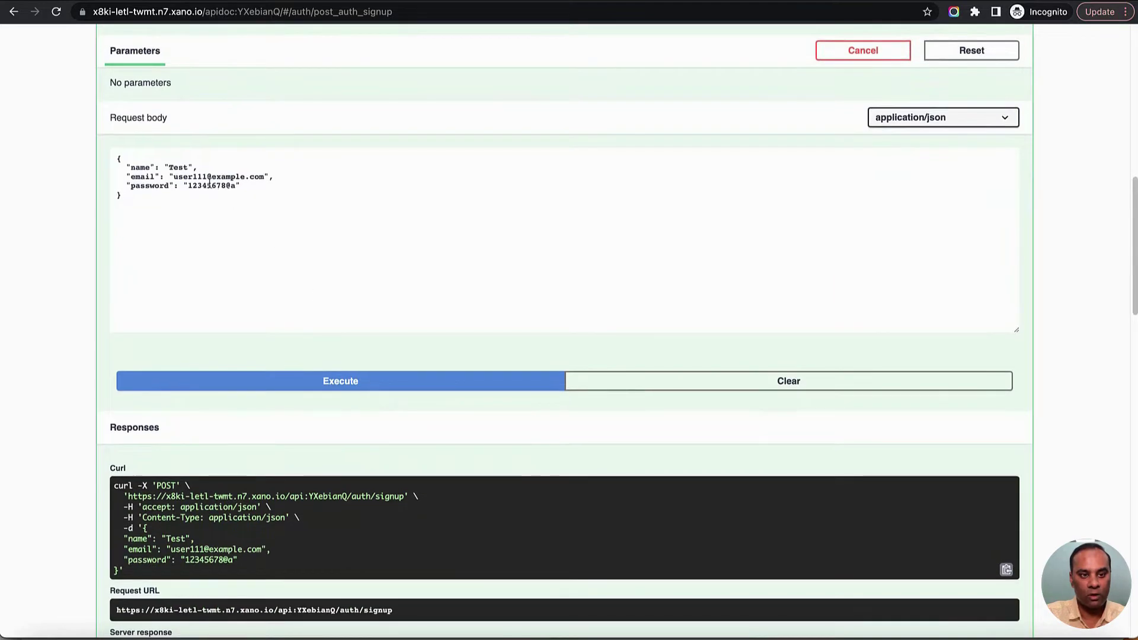
pyautogui.scroll(-1, 354, 340)
pyautogui.click(354, 346)
pyautogui.scroll(-5, 357, 355)
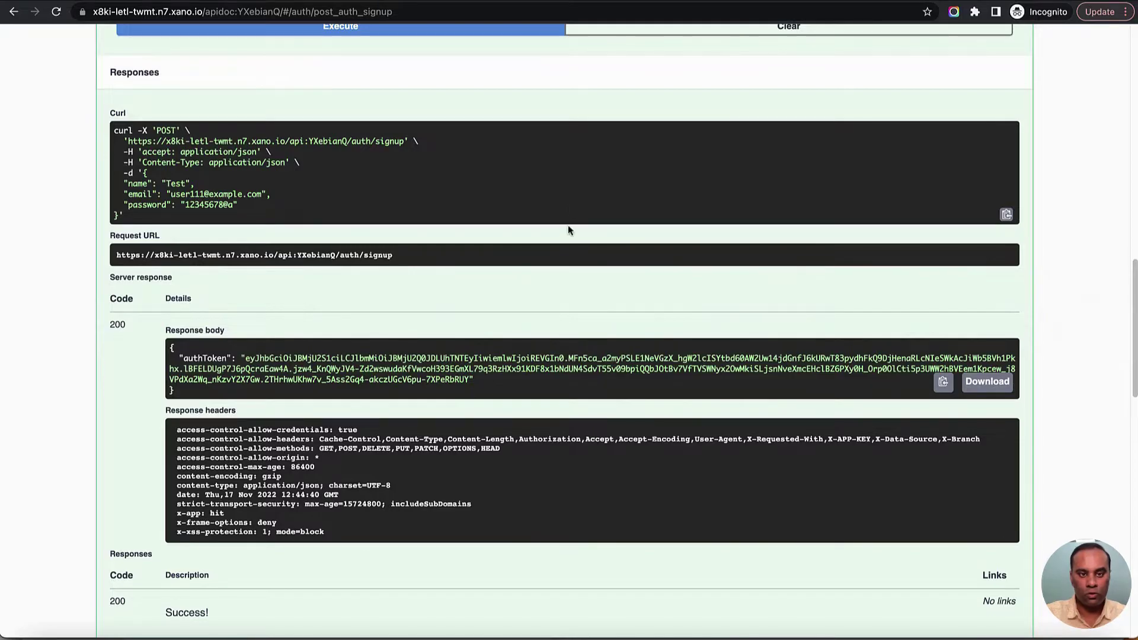
pyautogui.scroll(1, 568, 216)
pyautogui.hotkey('ctrl', 'Tab')
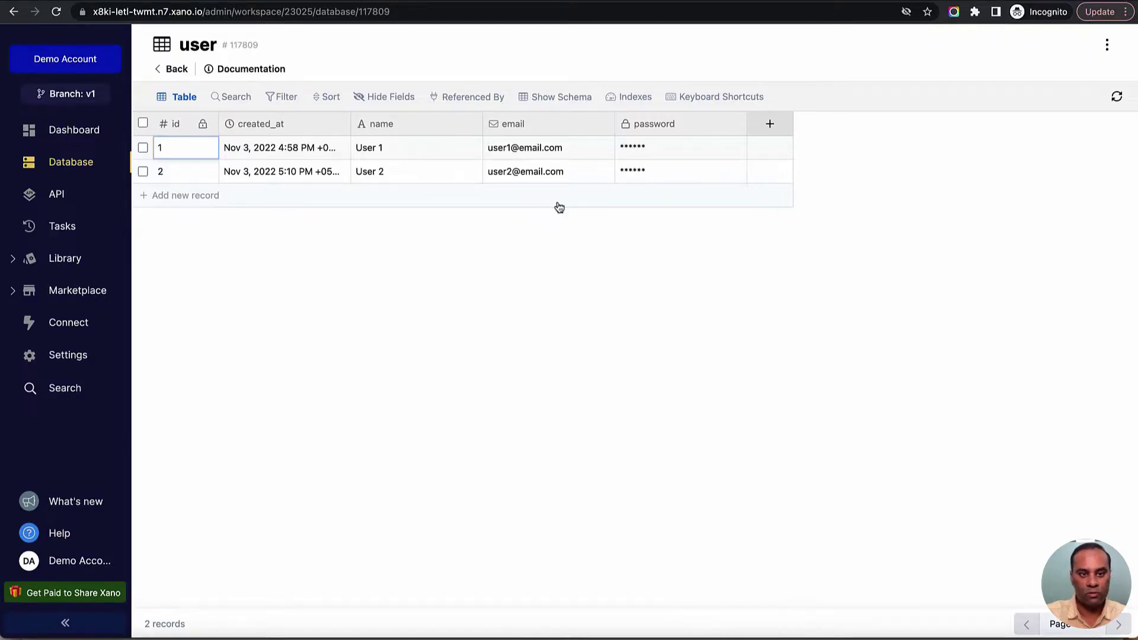
# Refresh Xano's user table so the new Test user shows as record 6.
pyautogui.click(1121, 101)
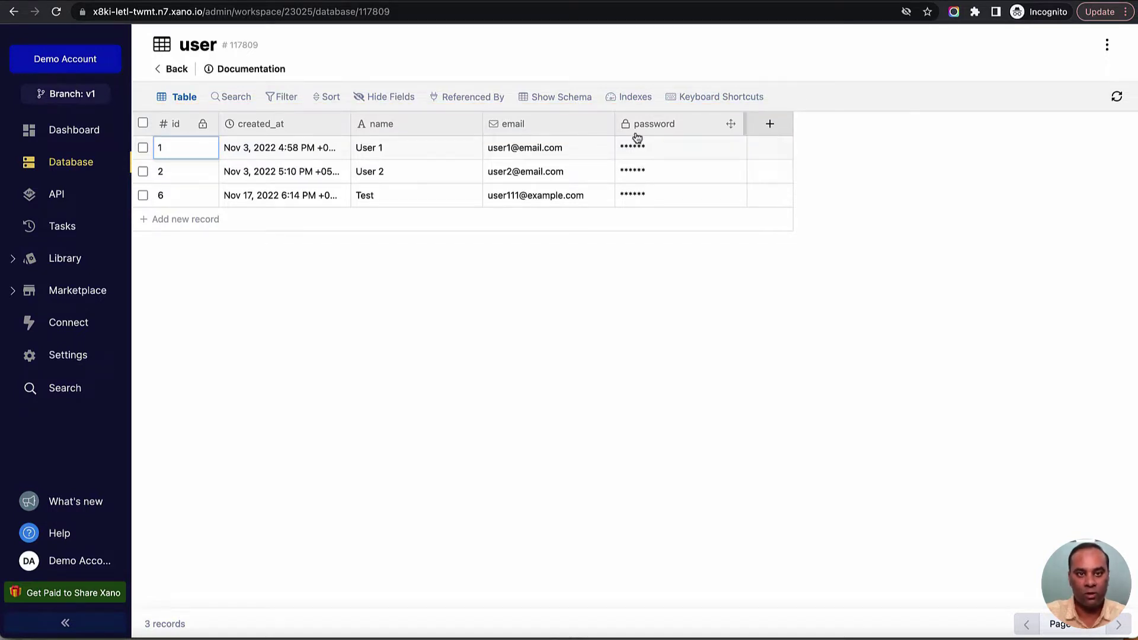
pyautogui.hotkey('ctrl', 'Tab')
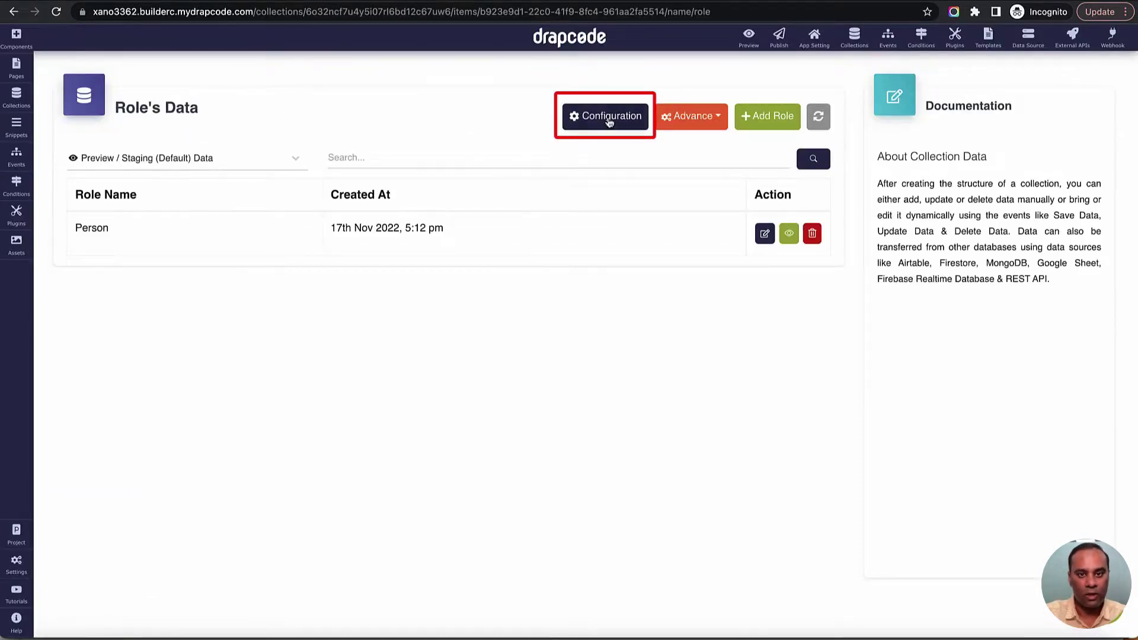
# In the User collection's configuration, rename the Username field to Email.
pyautogui.click(609, 116)
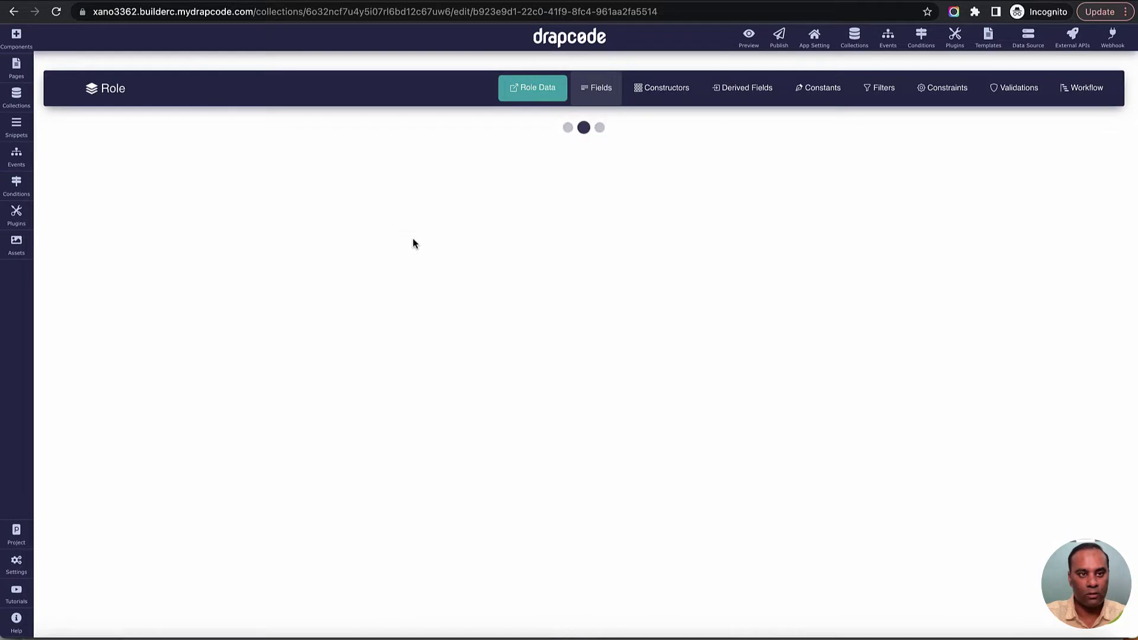
pyautogui.click(18, 98)
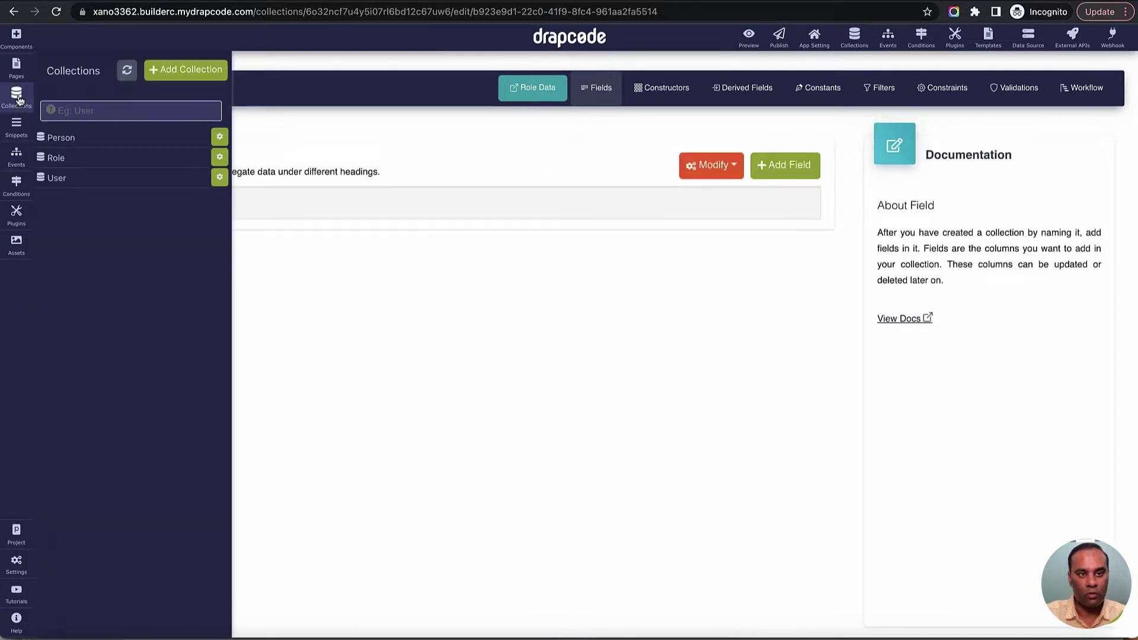
pyautogui.click(89, 177)
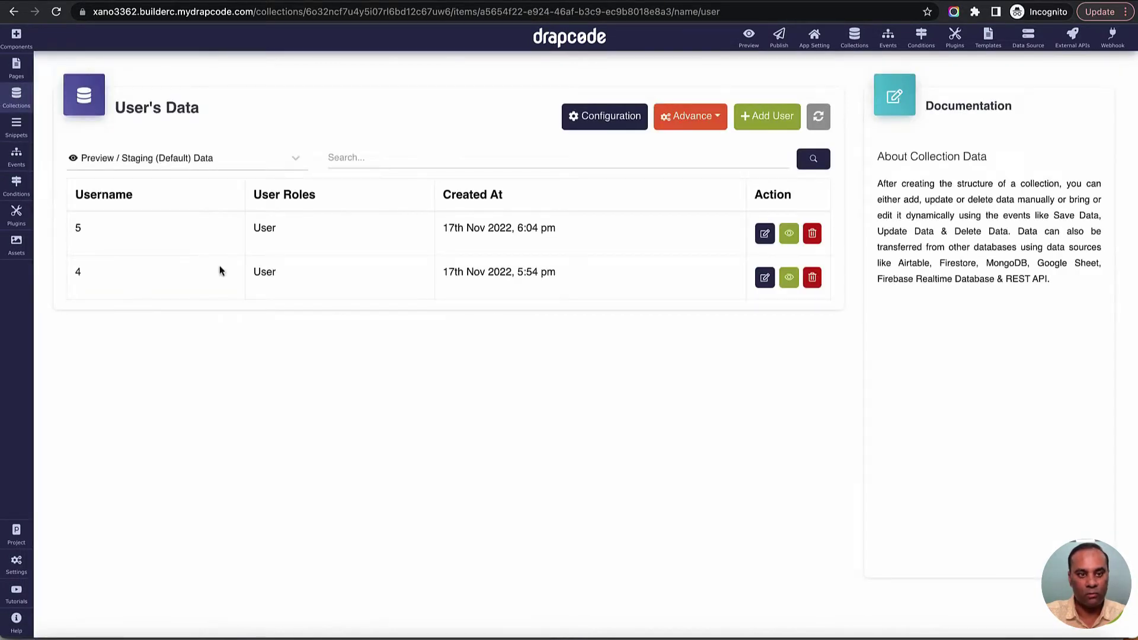
pyautogui.doubleClick(112, 197)
pyautogui.doubleClick(292, 194)
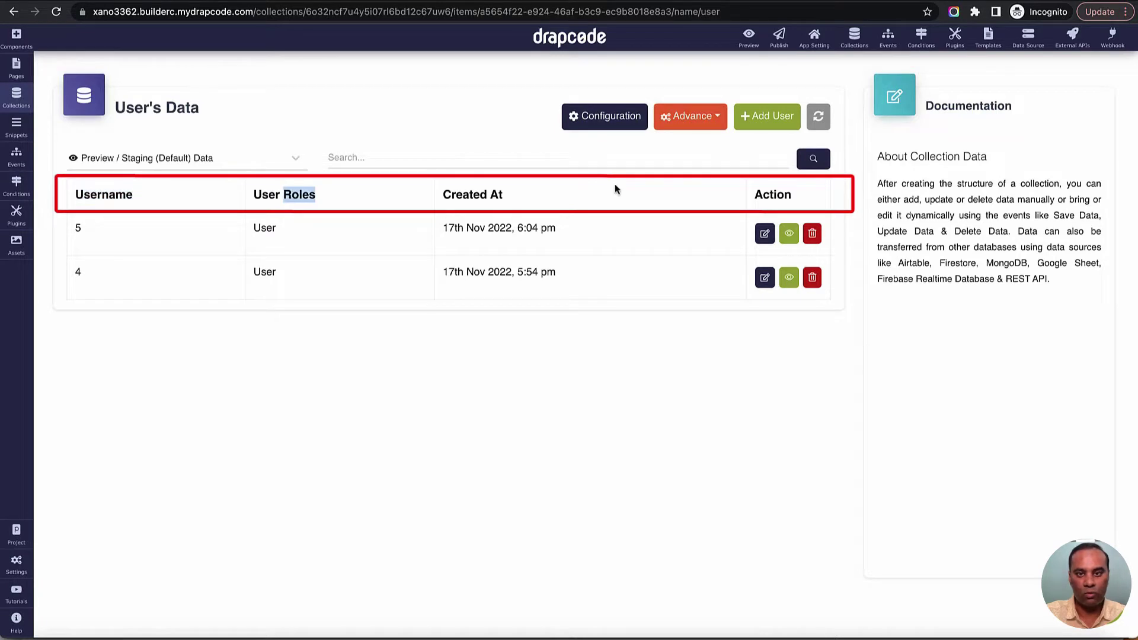
pyautogui.click(609, 122)
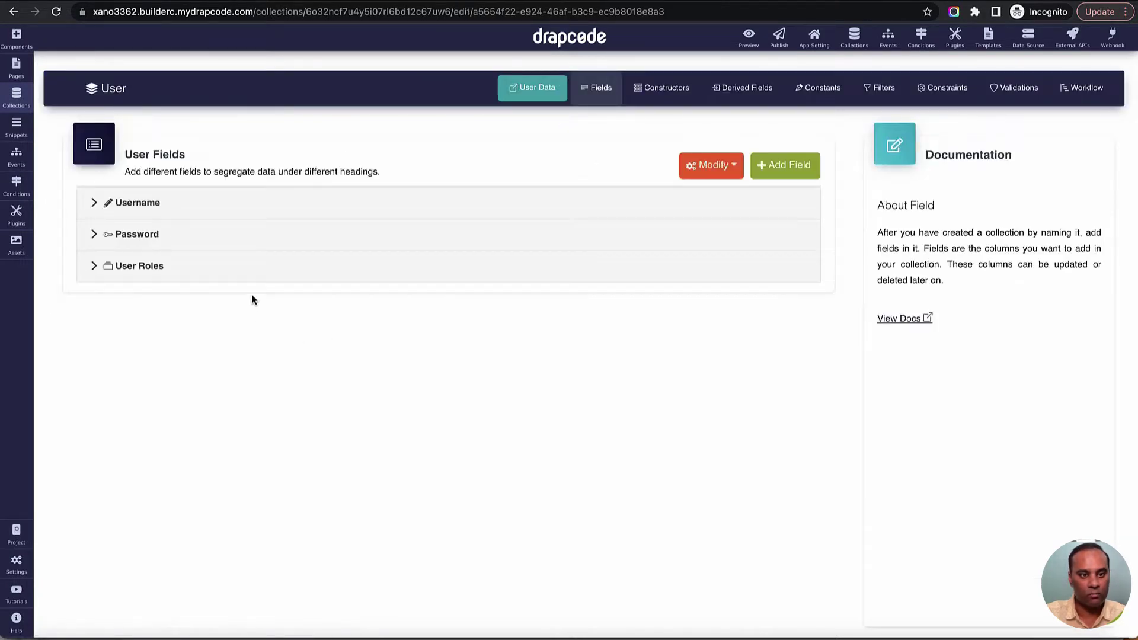
pyautogui.click(224, 209)
pyautogui.click(180, 560)
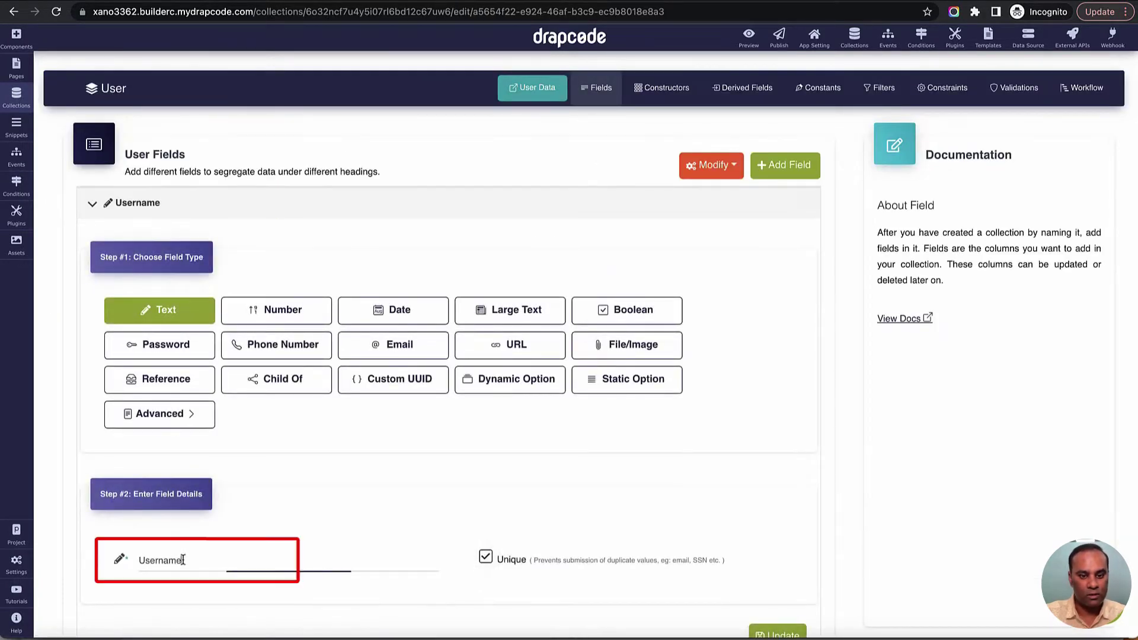
pyautogui.doubleClick(181, 560)
pyautogui.write('Em')
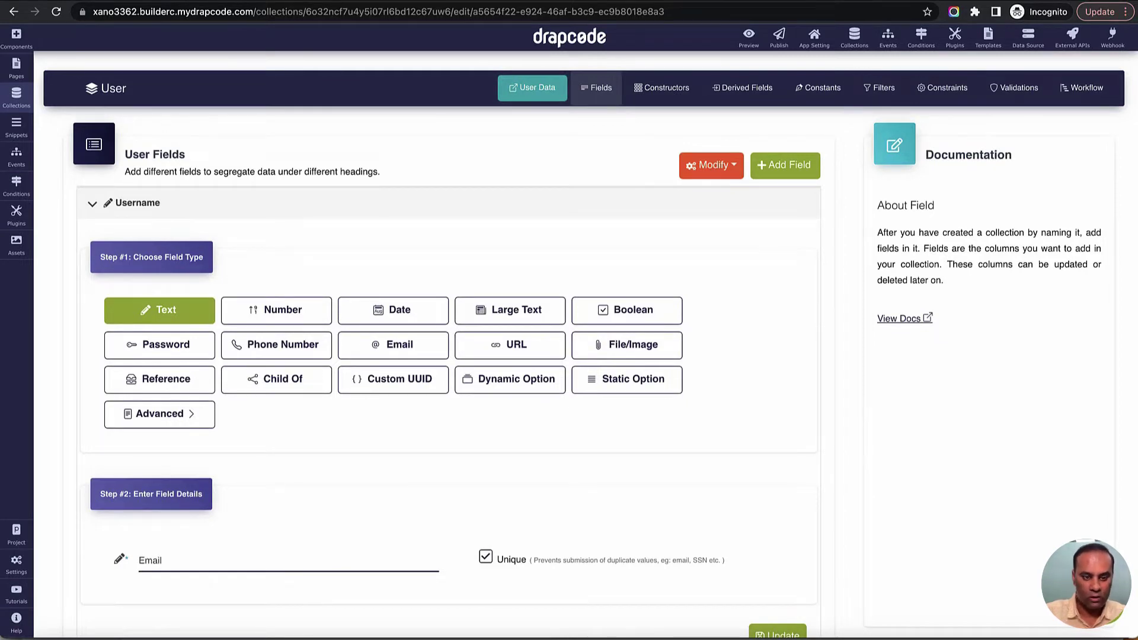
pyautogui.write('ail')
pyautogui.scroll(-3, 439, 515)
pyautogui.click(769, 477)
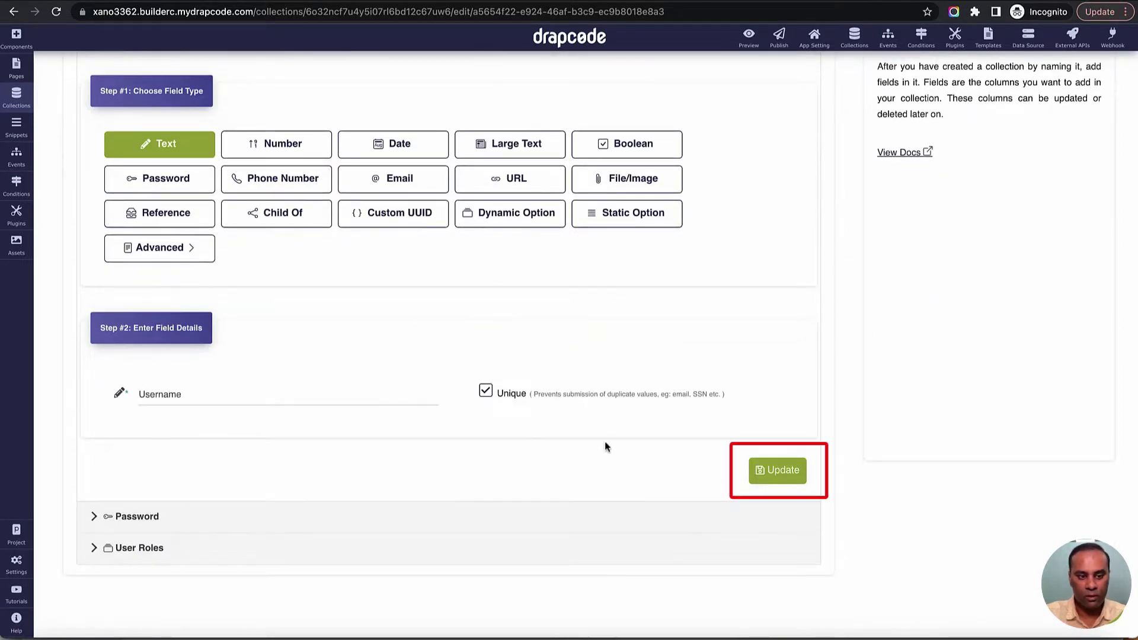
pyautogui.click(202, 216)
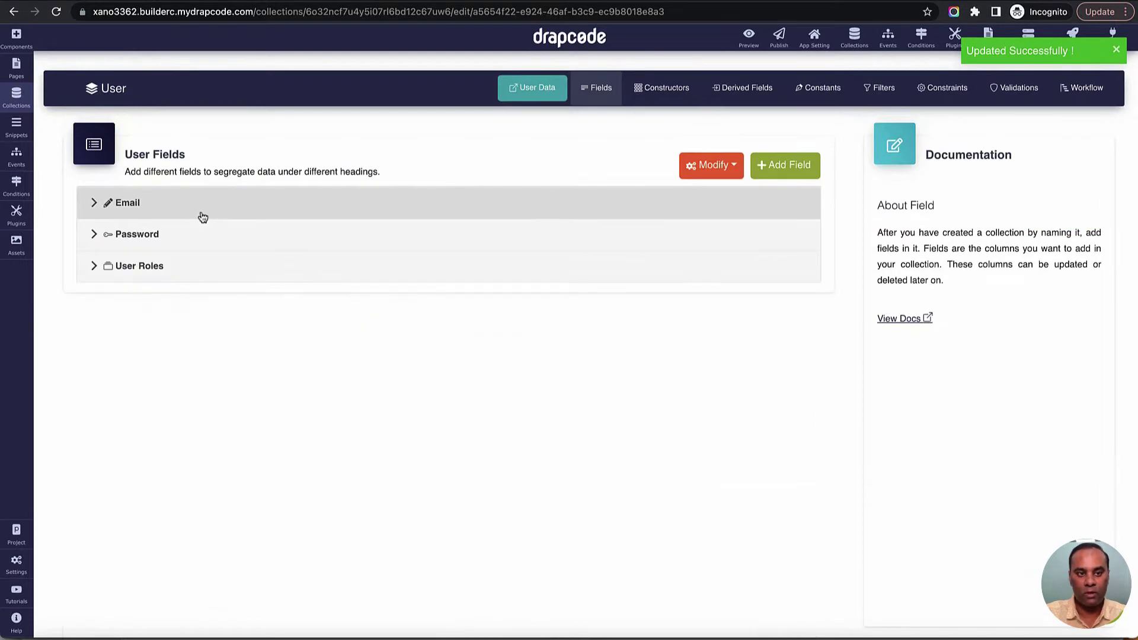
# Add a new Text field called Name to the User collection.
pyautogui.click(780, 172)
pyautogui.scroll(-3, 271, 386)
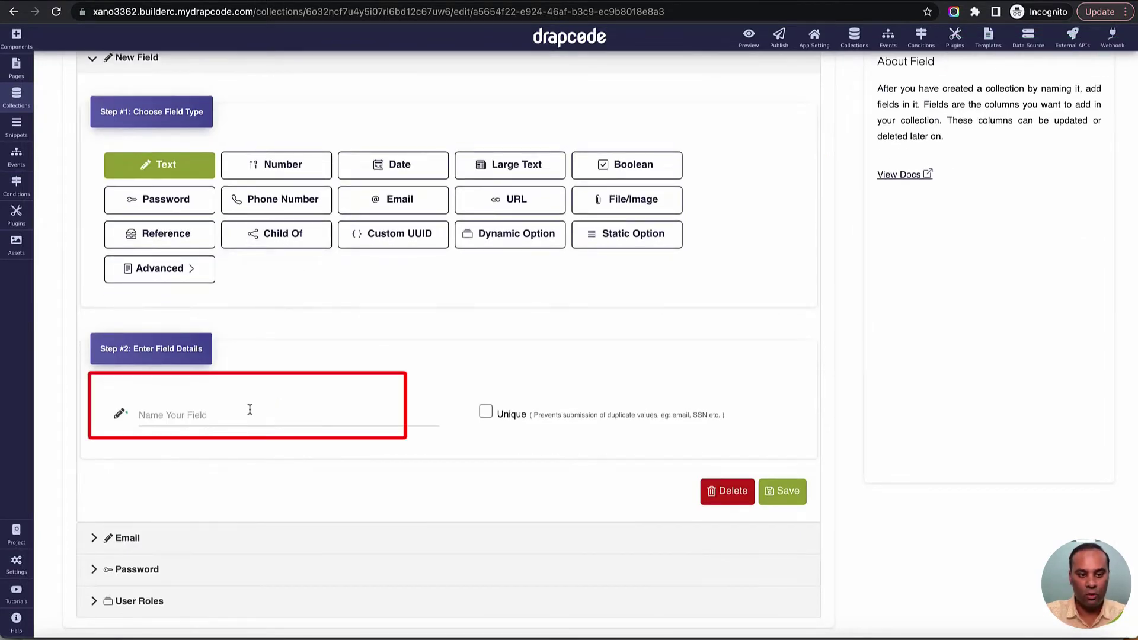
pyautogui.click(249, 410)
pyautogui.write('Name')
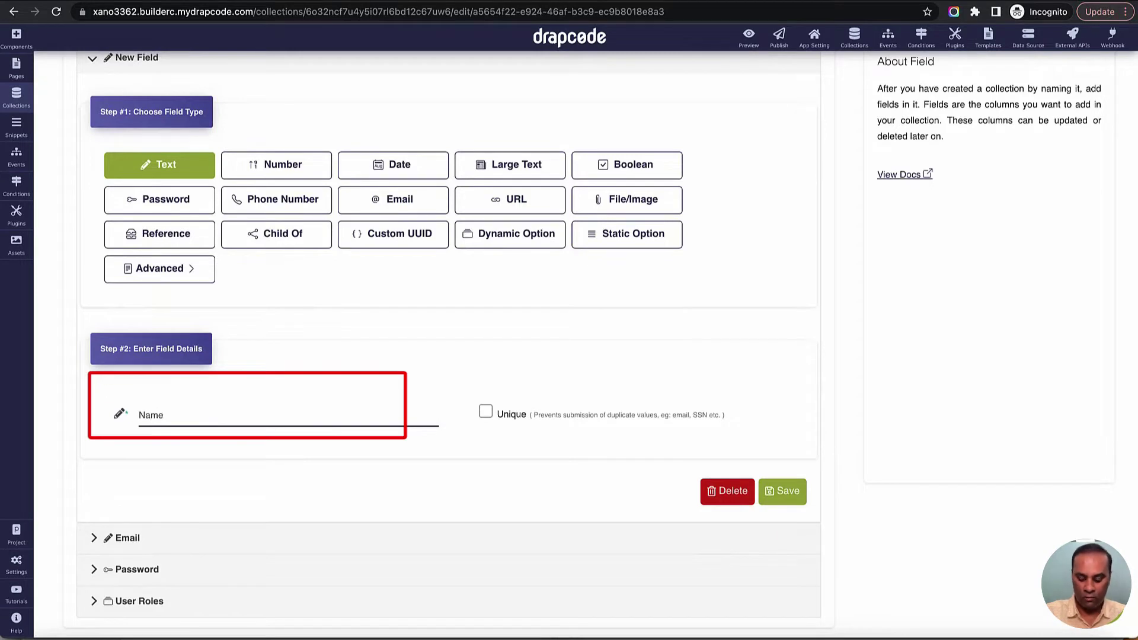
pyautogui.click(783, 494)
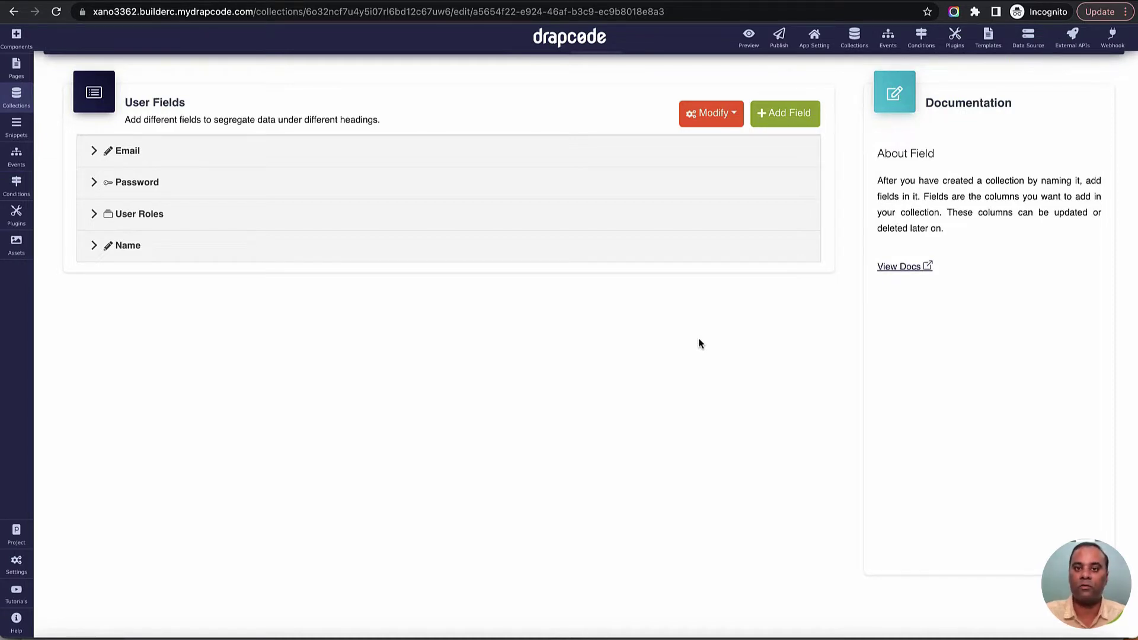
# Create a public page named 'Signup via Xano' with URL signup-via-xano.
pyautogui.click(16, 68)
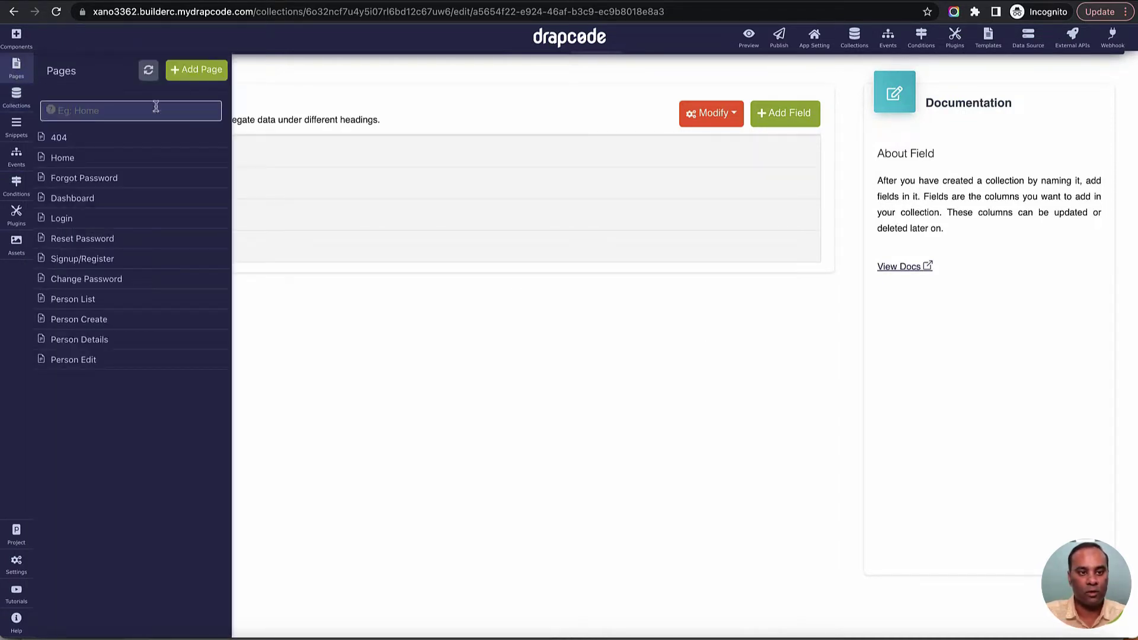
pyautogui.click(202, 69)
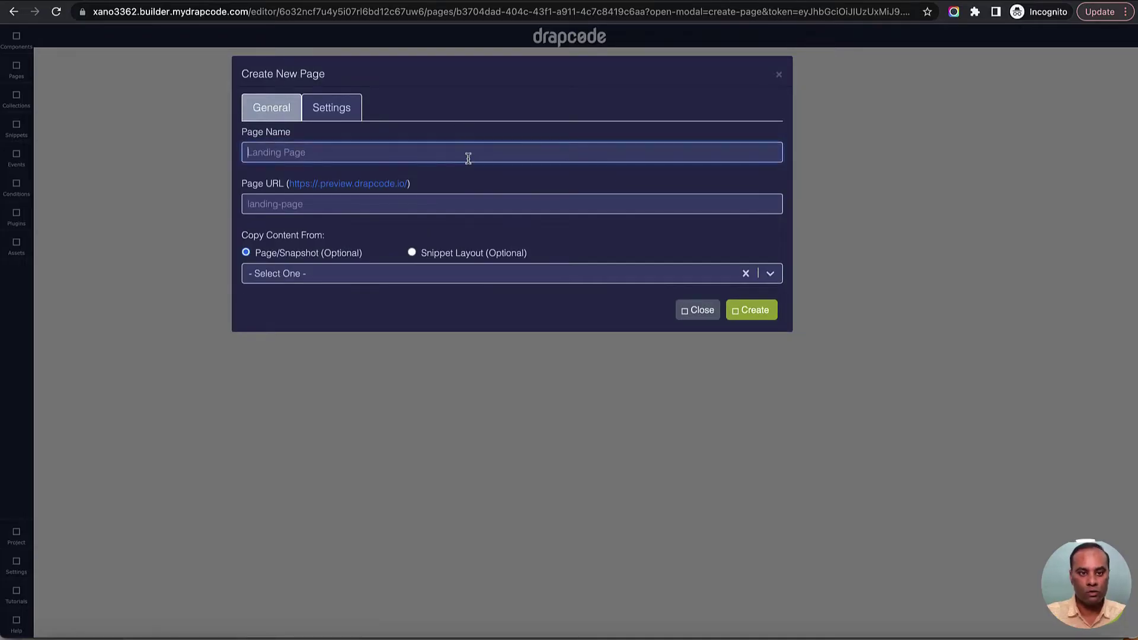
pyautogui.write('Signup ')
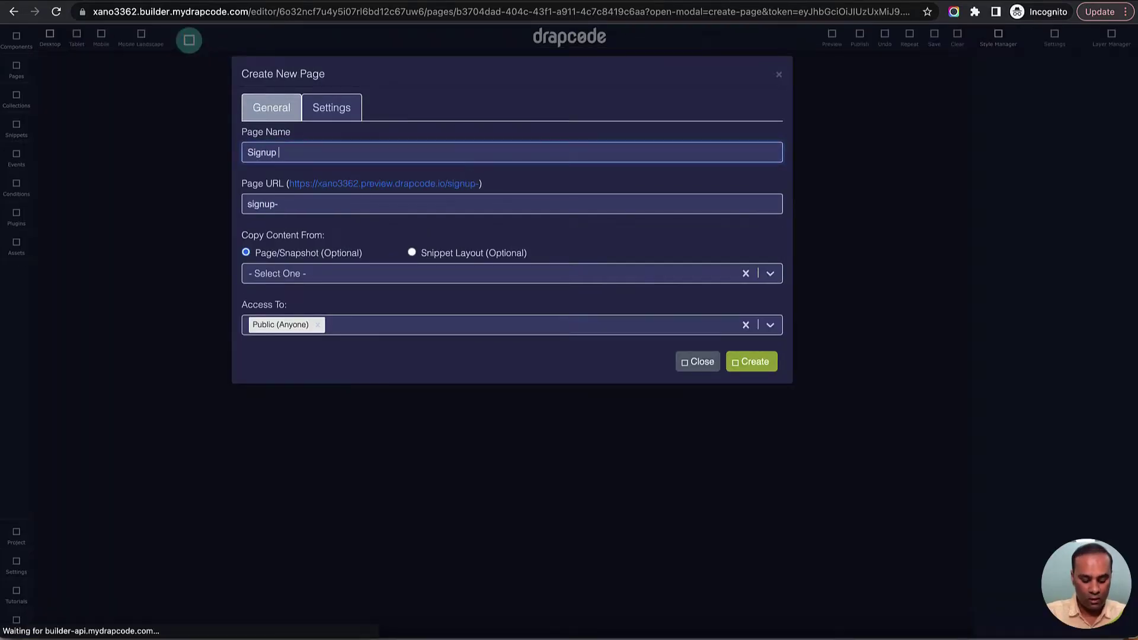
pyautogui.write('via Xano')
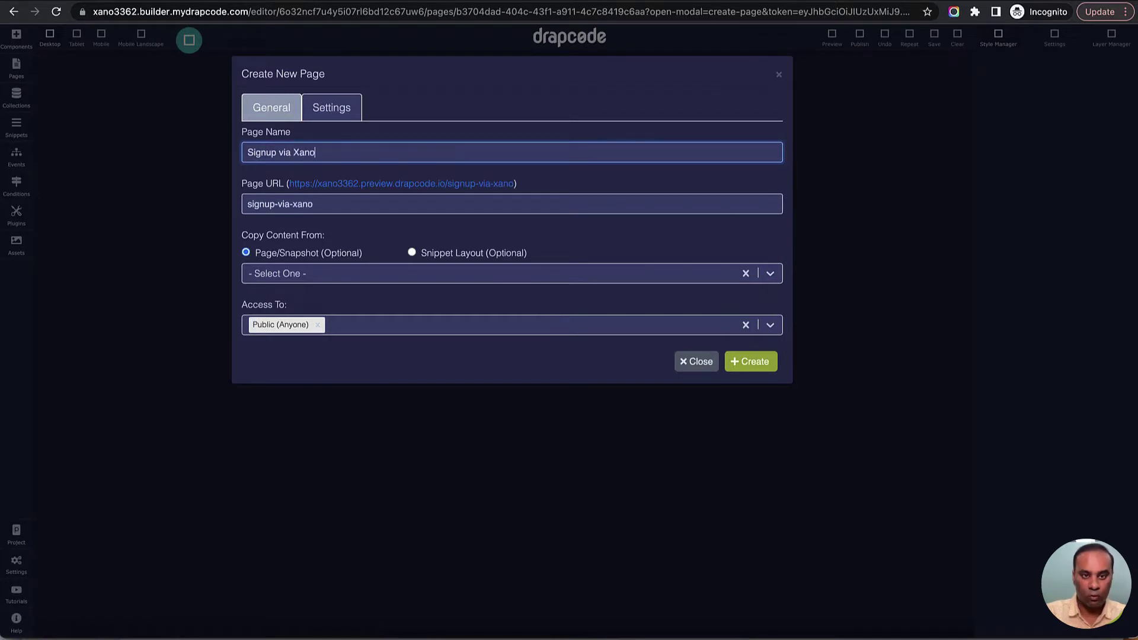
pyautogui.click(754, 360)
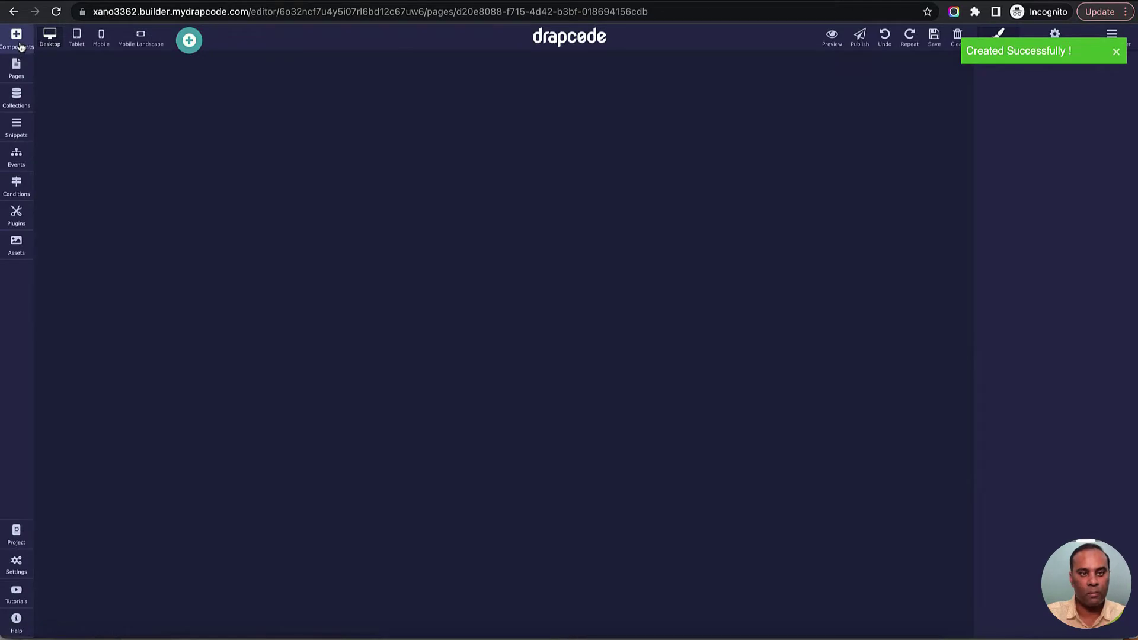
# Insert a '3 Columns: Blank' section and drop a Collection Form into its middle column.
pyautogui.click(19, 46)
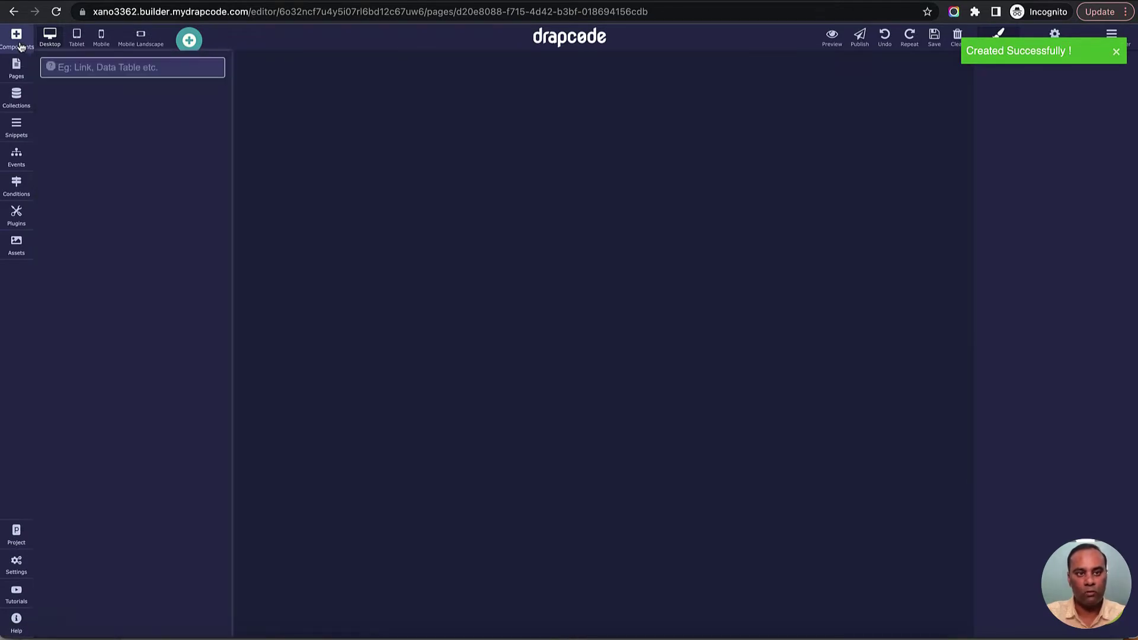
pyautogui.click(19, 42)
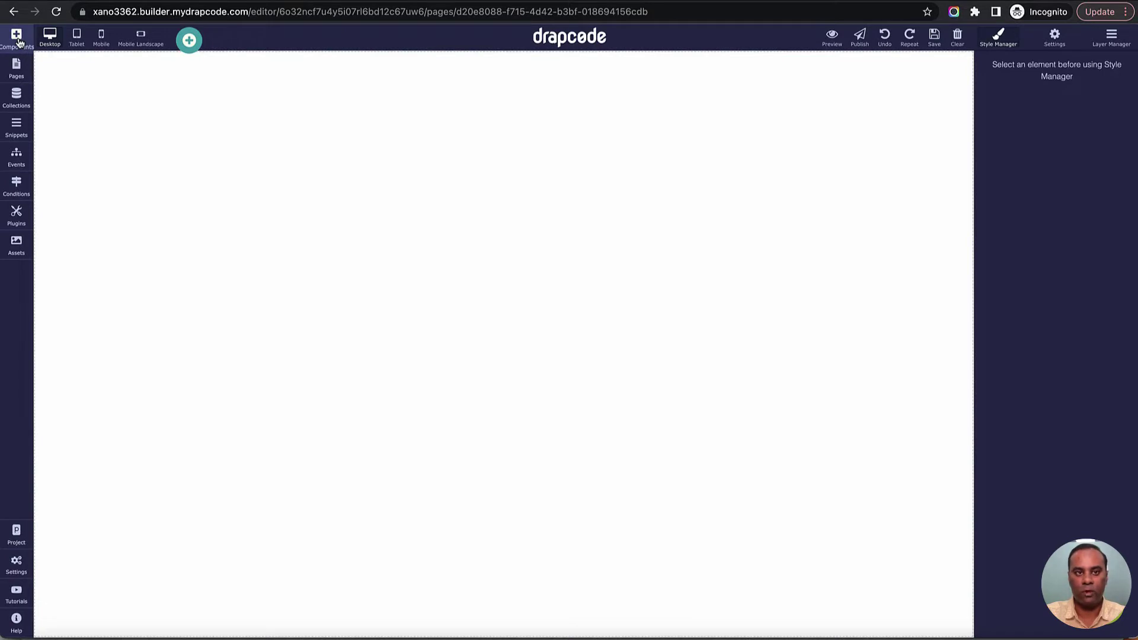
pyautogui.click(18, 41)
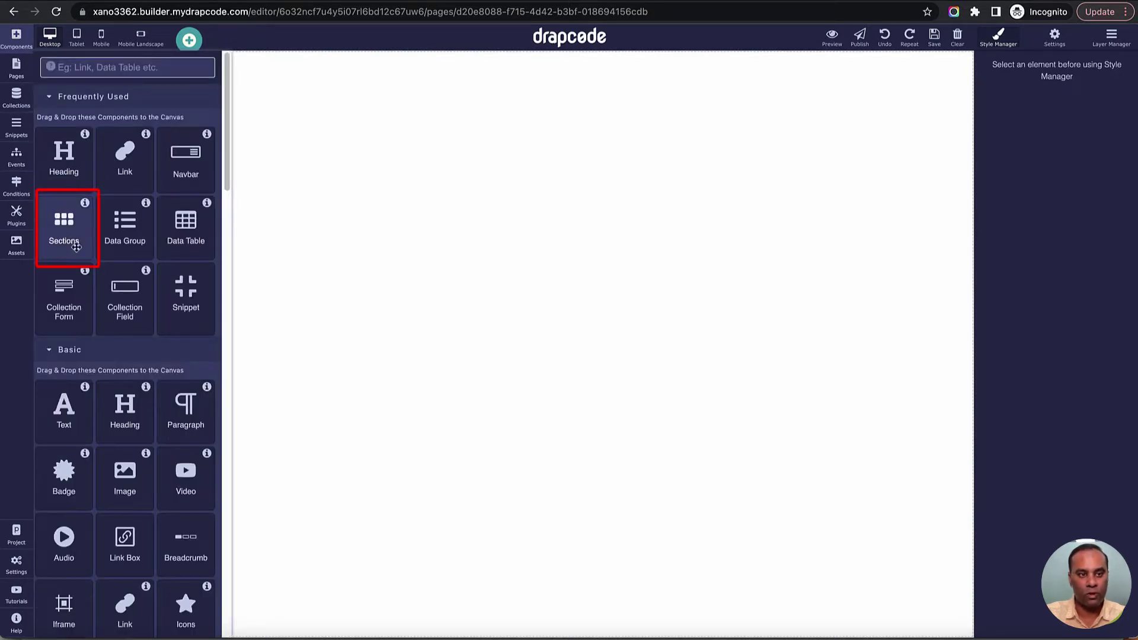
pyautogui.moveTo(66, 234); pyautogui.dragTo(305, 266)
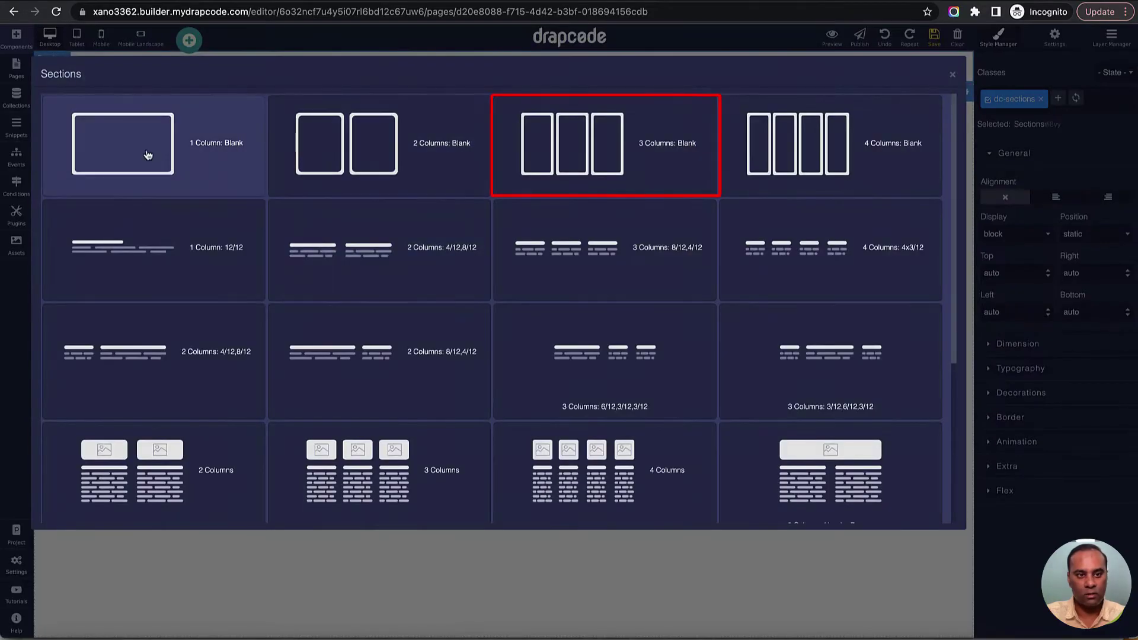
pyautogui.click(578, 160)
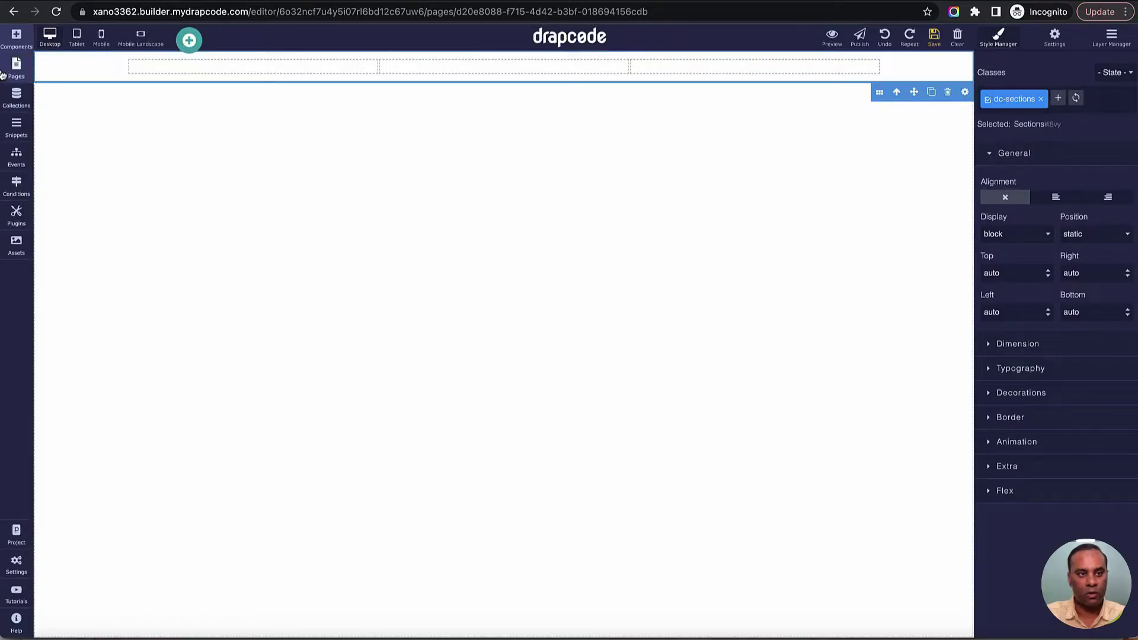
pyautogui.click(14, 50)
pyautogui.moveTo(89, 312); pyautogui.dragTo(516, 71)
# Bind the form to the User collection, delete the right column, and widen the form column.
pyautogui.click(529, 348)
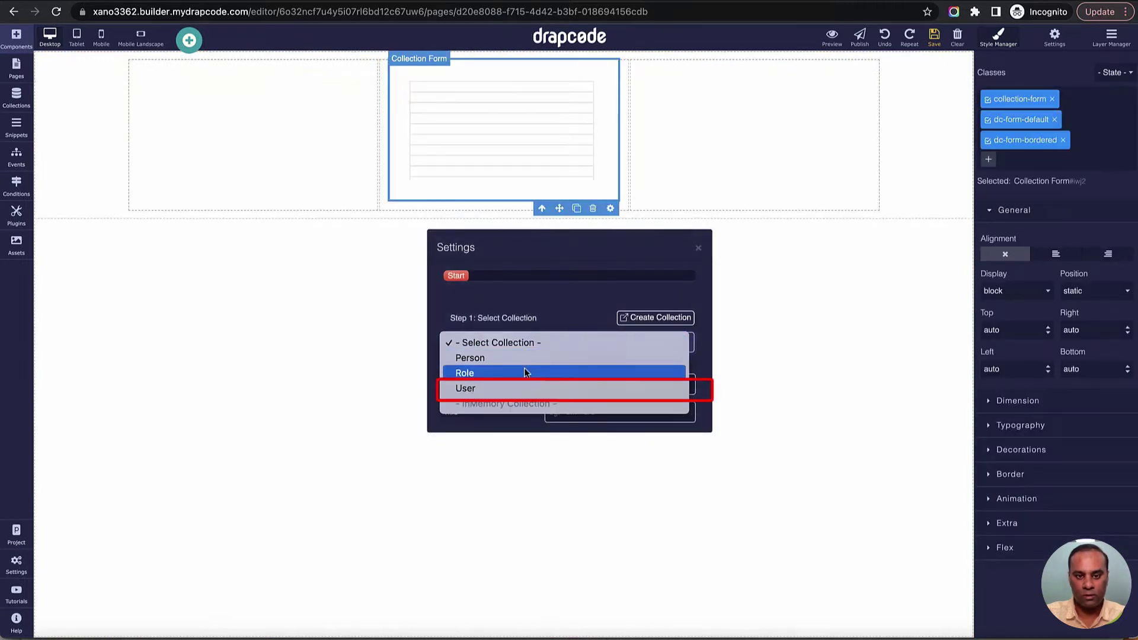
pyautogui.click(523, 386)
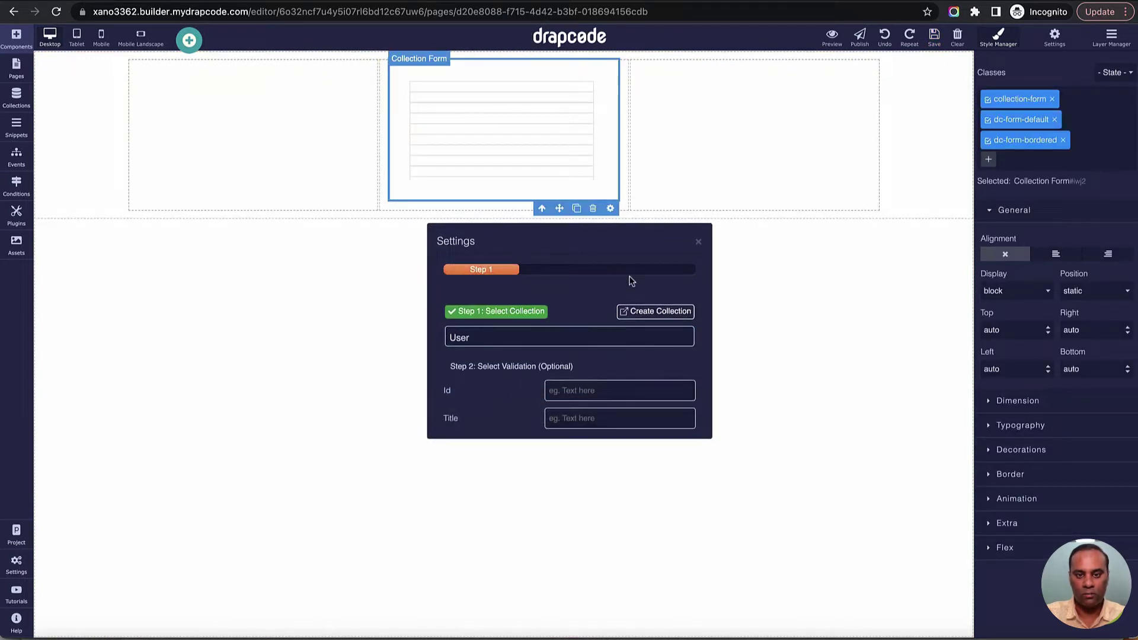
pyautogui.click(698, 199)
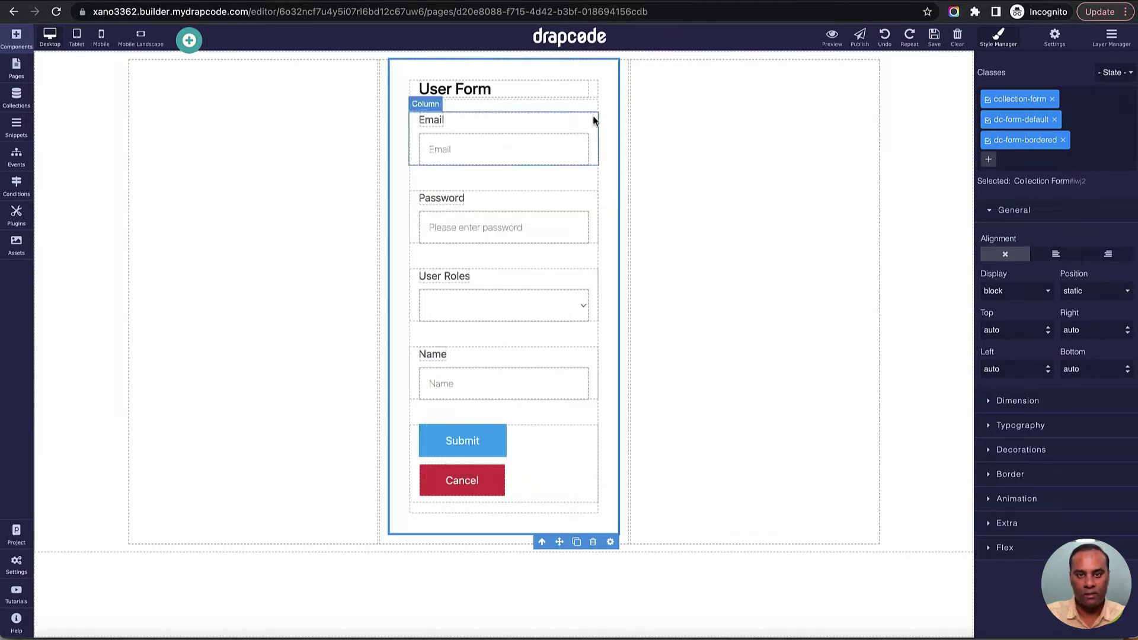
pyautogui.click(805, 236)
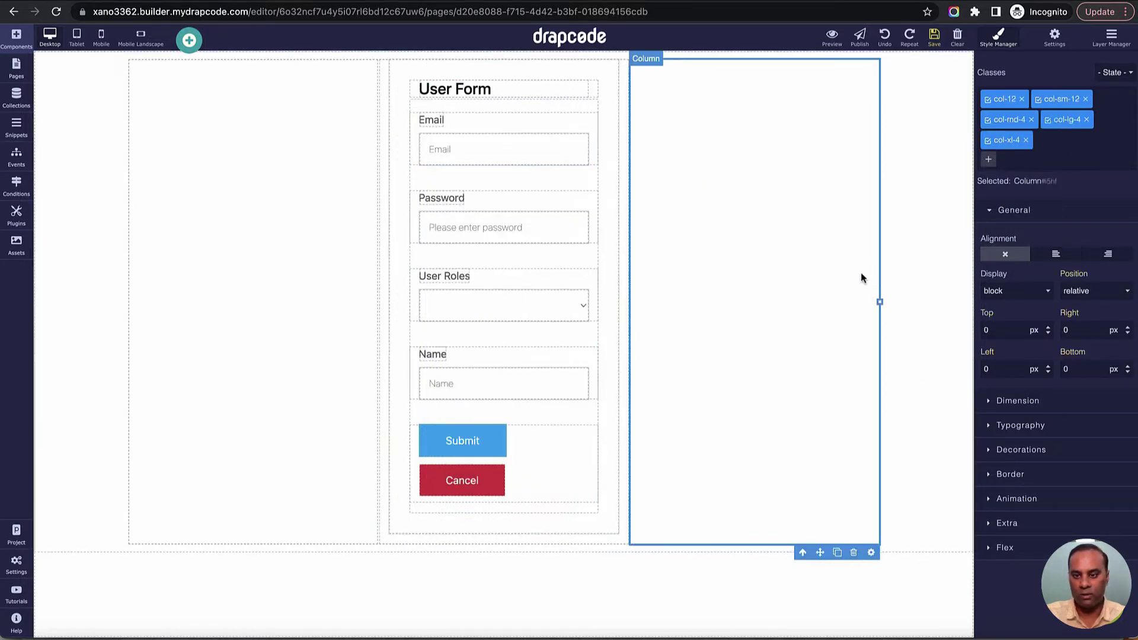
pyautogui.click(856, 556)
pyautogui.click(625, 305)
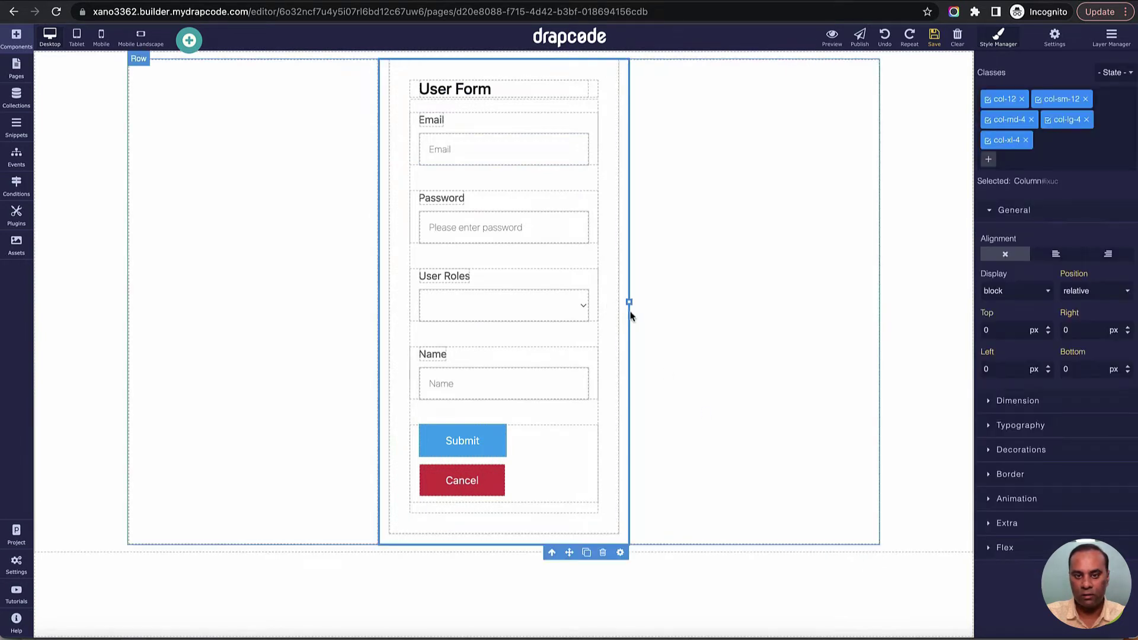
pyautogui.moveTo(629, 304); pyautogui.dragTo(871, 302)
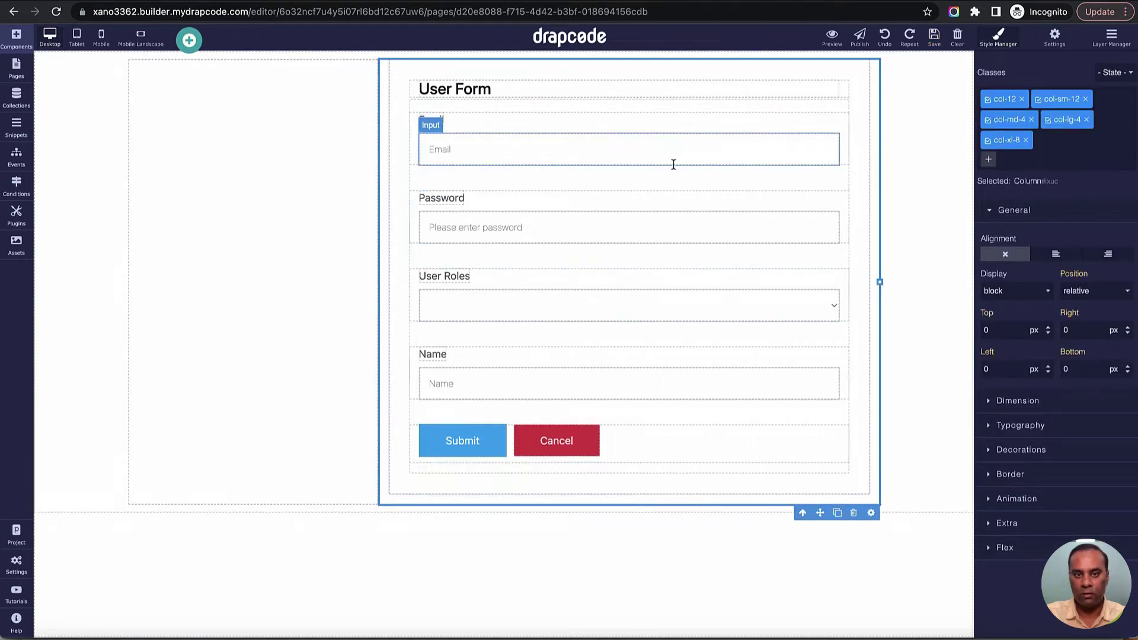
# Remove the User Roles field, move Name above Email, and save the page.
pyautogui.click(616, 287)
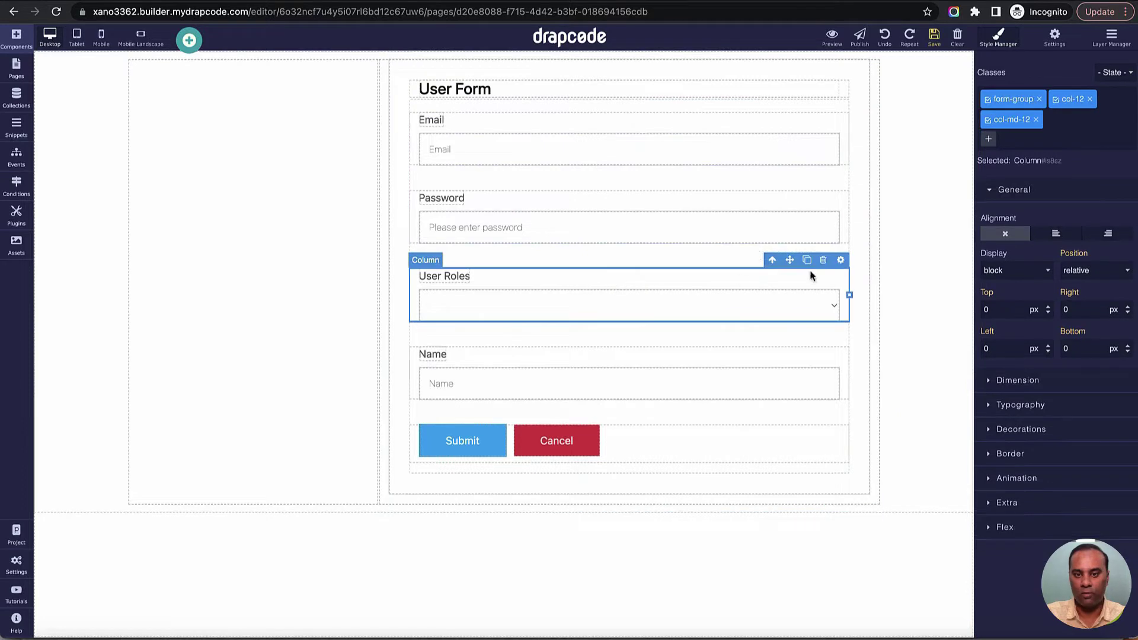
pyautogui.click(822, 260)
pyautogui.moveTo(806, 310); pyautogui.dragTo(474, 127)
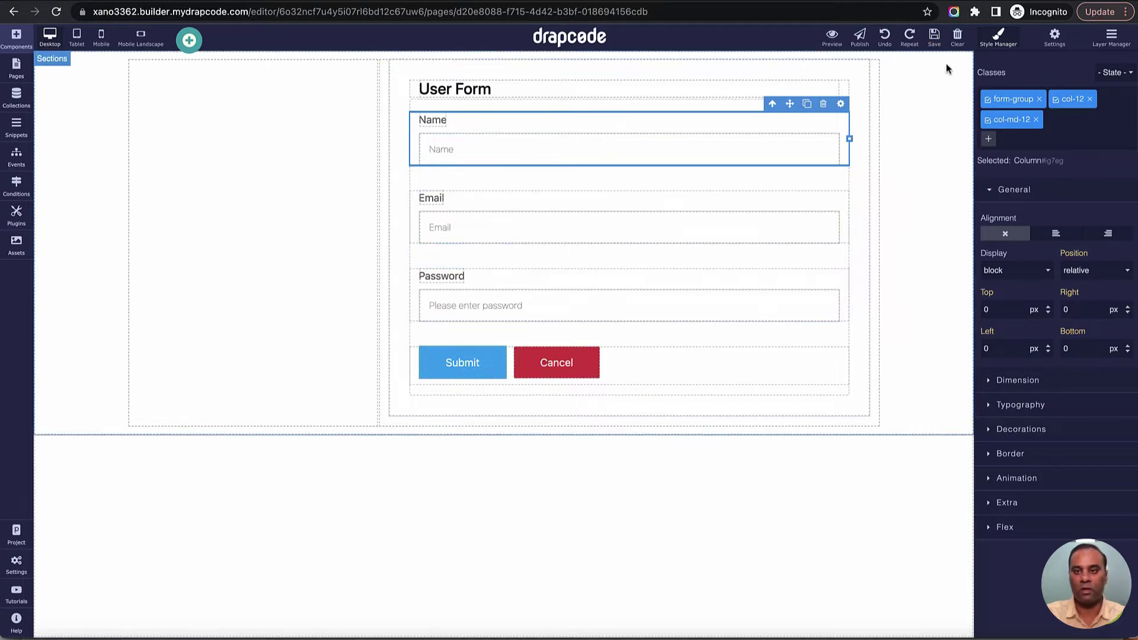
pyautogui.click(934, 37)
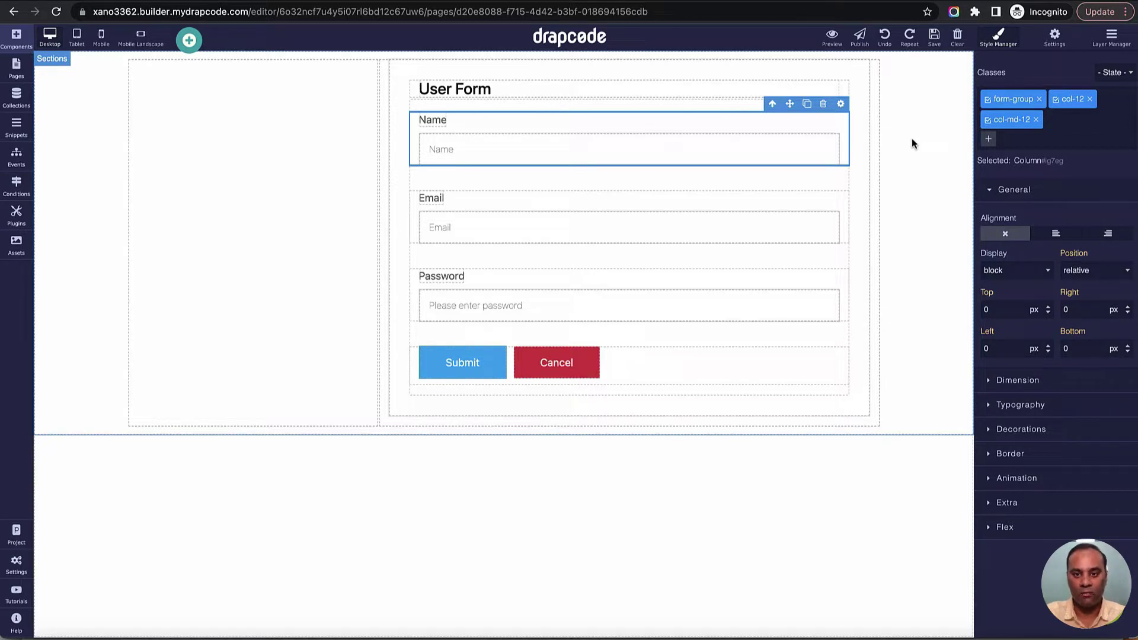
pyautogui.click(866, 154)
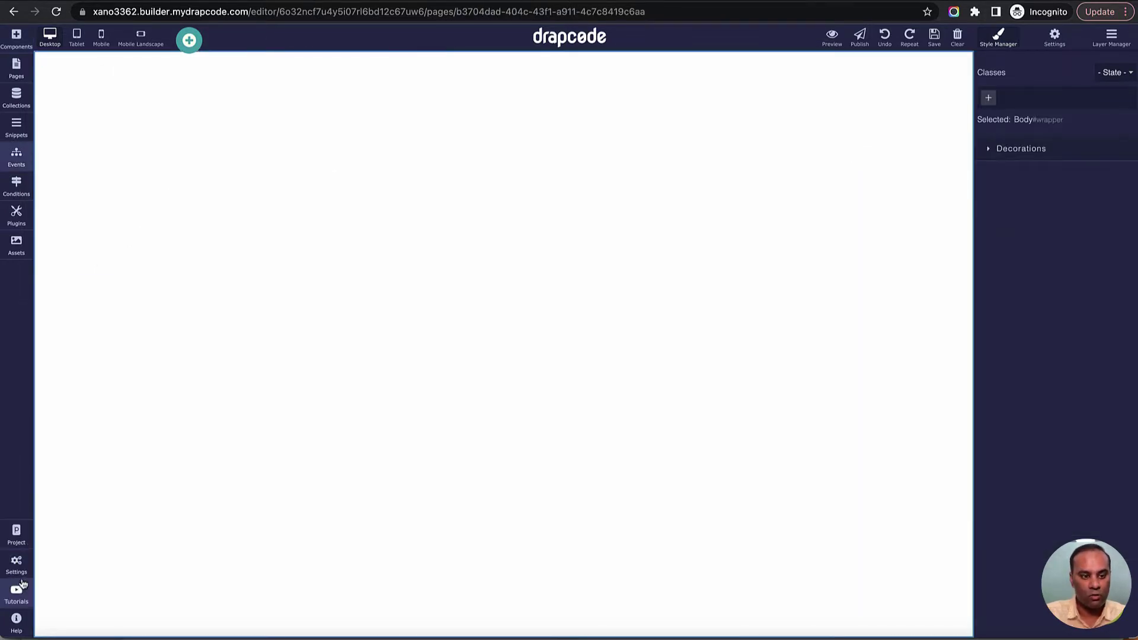
# From project settings, go to External APIs, review the existing Person APIs, and start a new REST API.
pyautogui.click(15, 563)
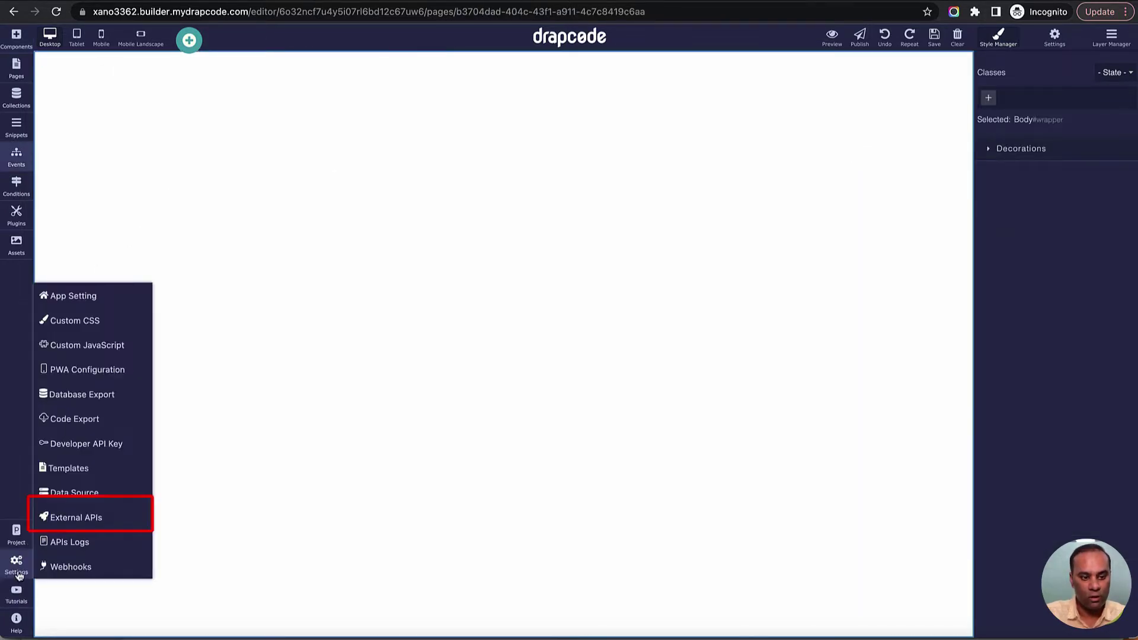
pyautogui.click(76, 518)
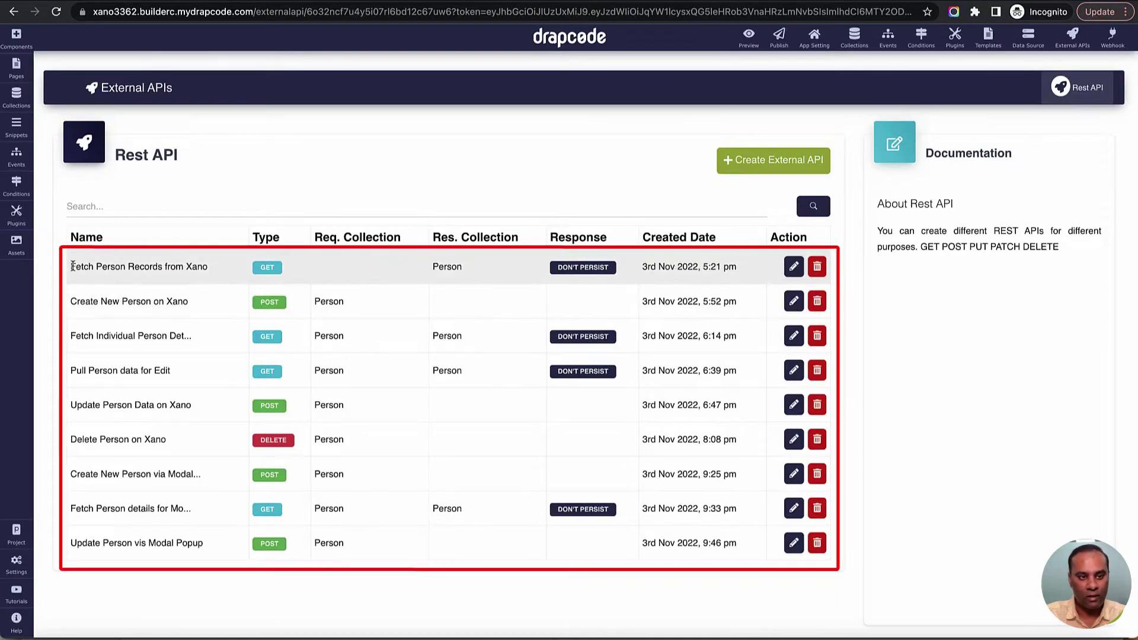
pyautogui.moveTo(72, 266); pyautogui.dragTo(224, 501)
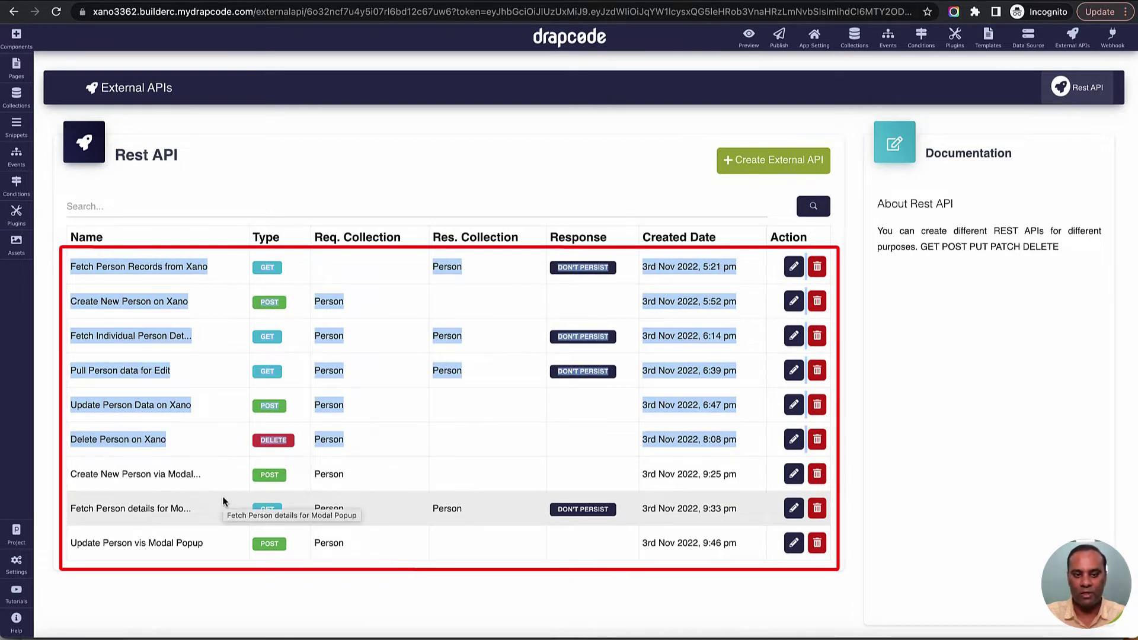
pyautogui.click(439, 467)
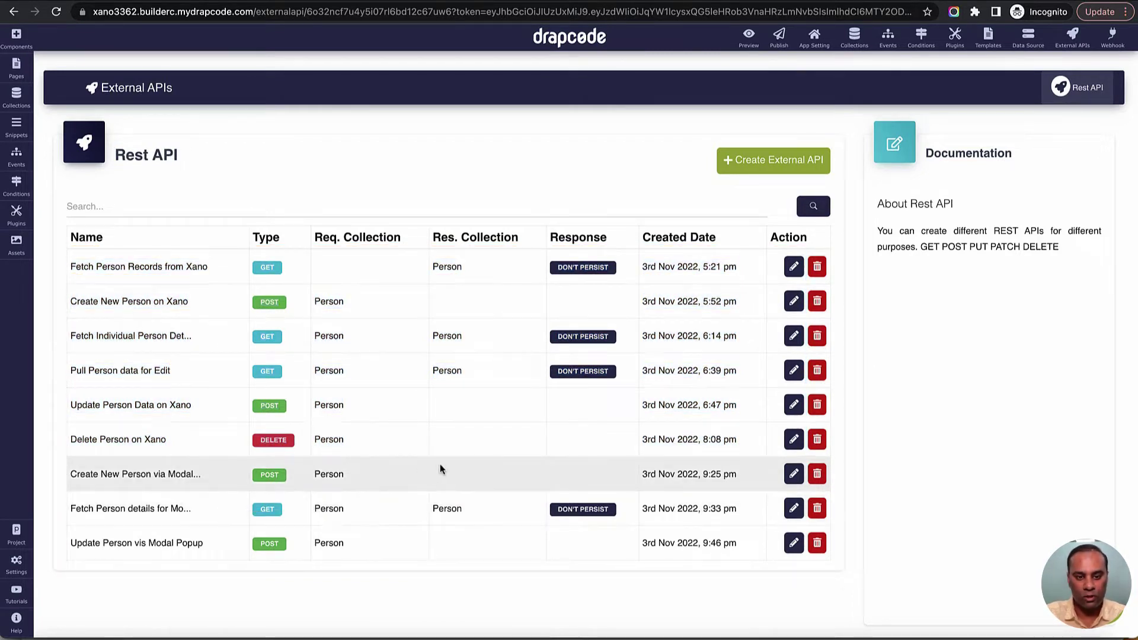
pyautogui.click(772, 161)
pyautogui.click(384, 261)
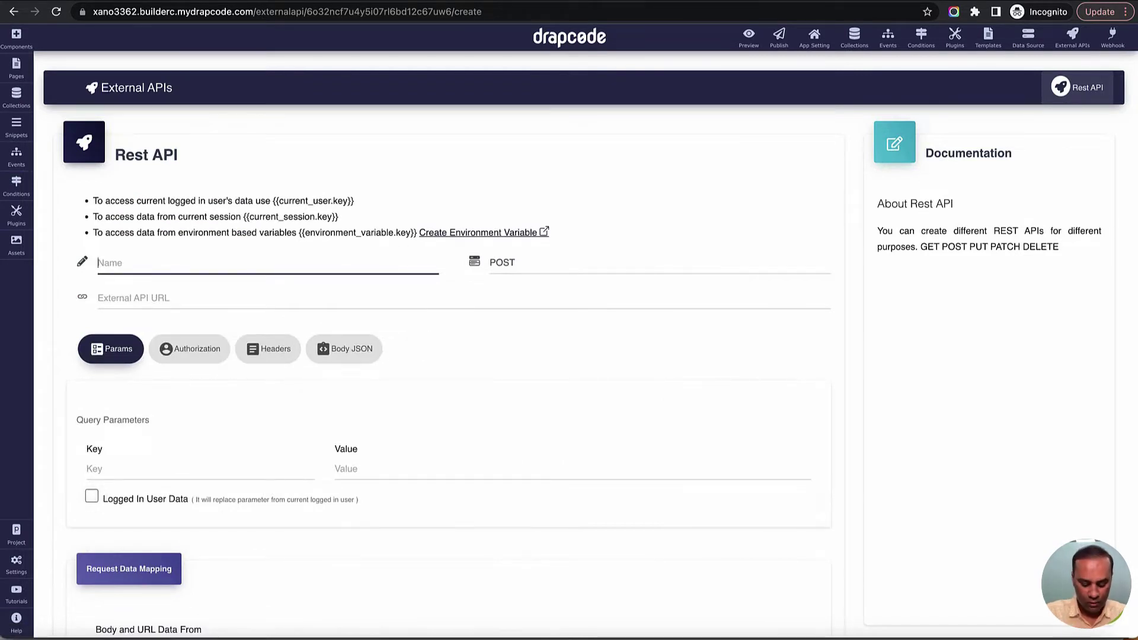
# Name the new POST API 'Signup User on Xano' and bring the Xano signup docs back up.
pyautogui.write('Sigm')
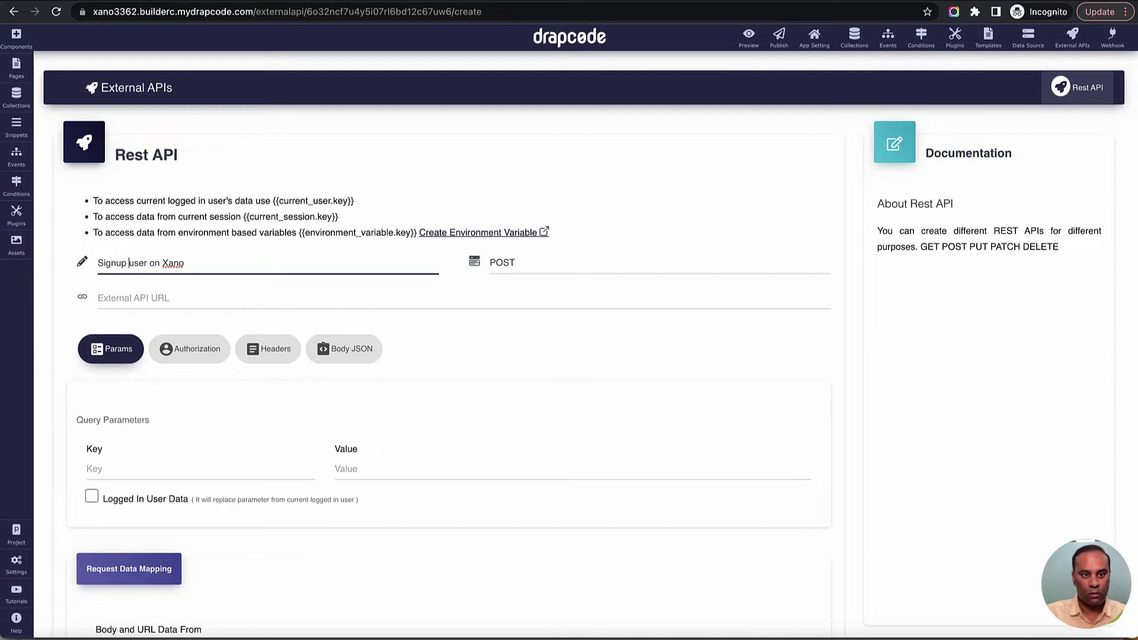
pyautogui.press('Delete')
pyautogui.write('U')
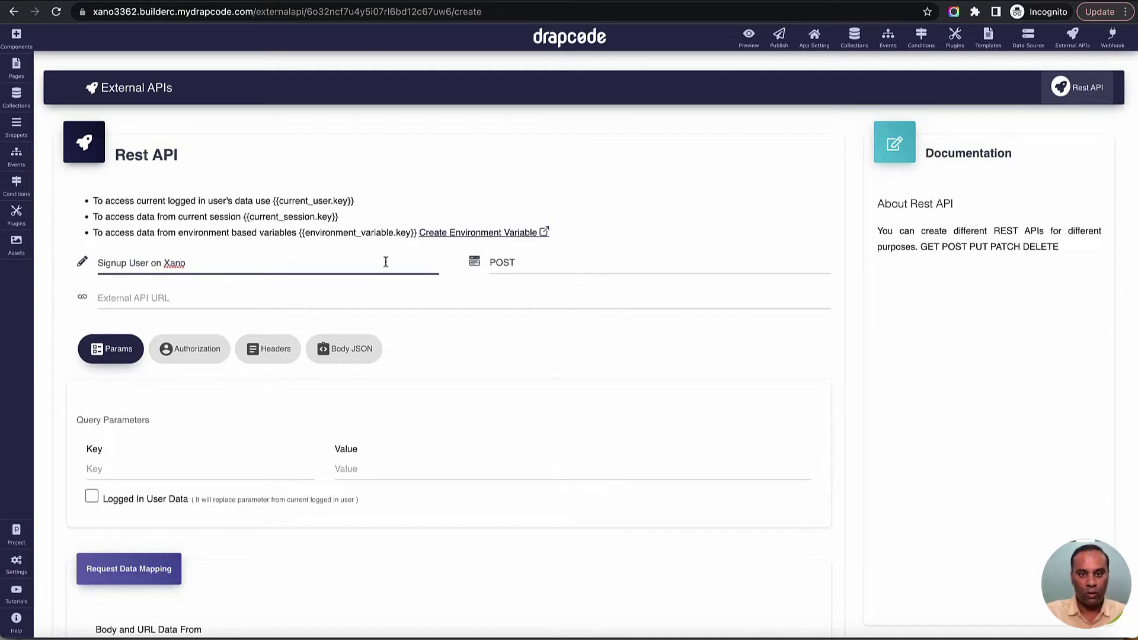
pyautogui.click(583, 3)
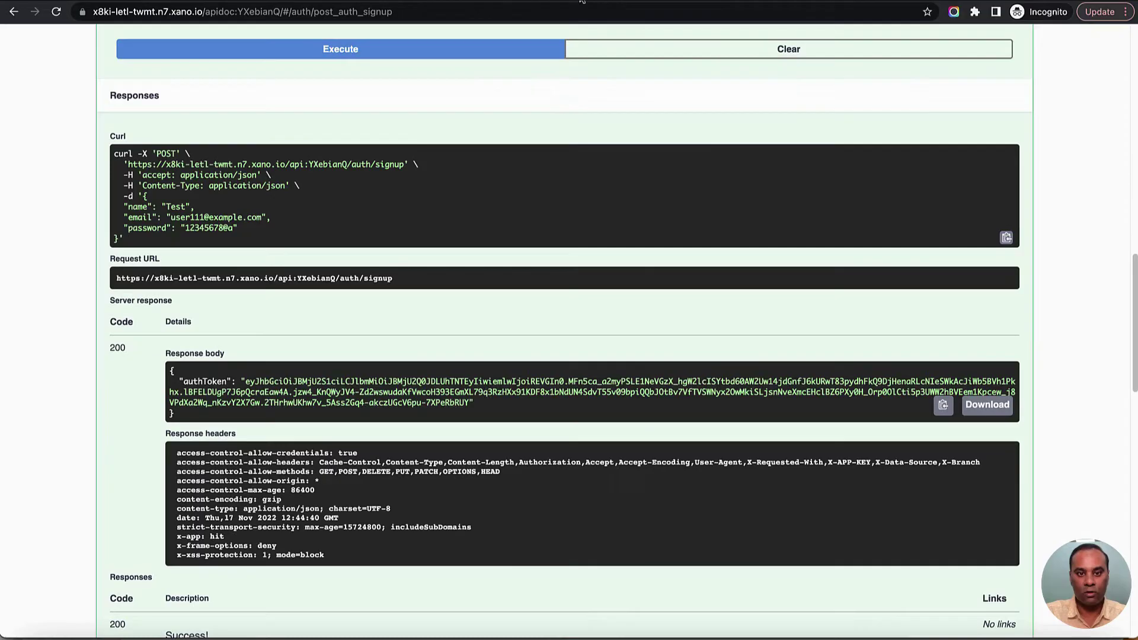
# Copy Xano's auth/signup request URL and check the name, email and password body fields.
pyautogui.scroll(3, 470, 368)
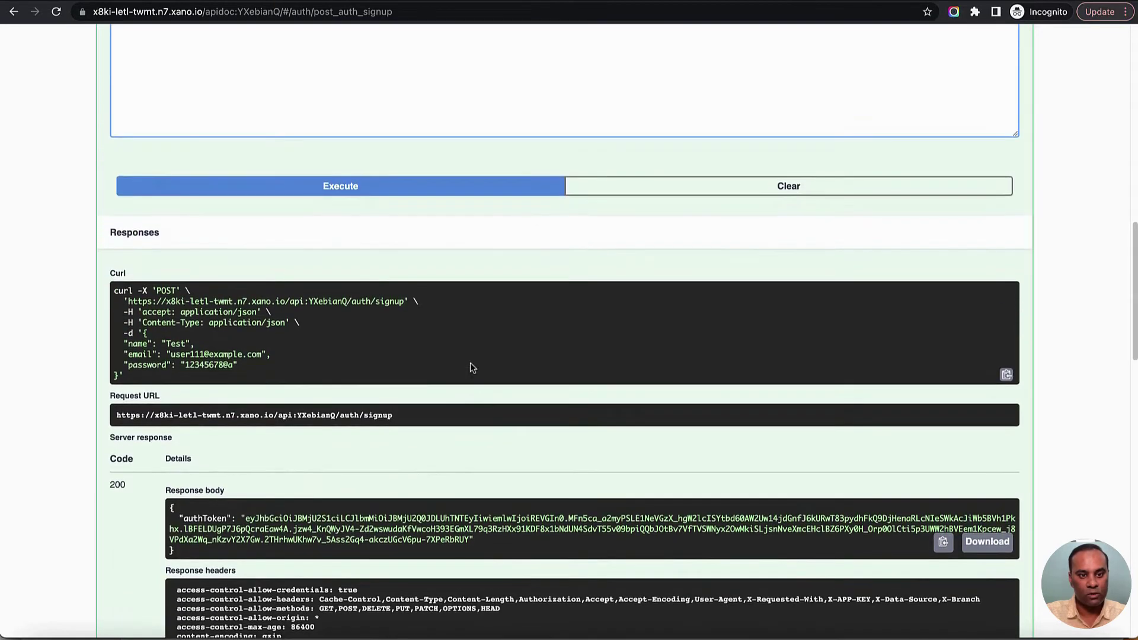
pyautogui.tripleClick(442, 414)
pyautogui.press('super+c')
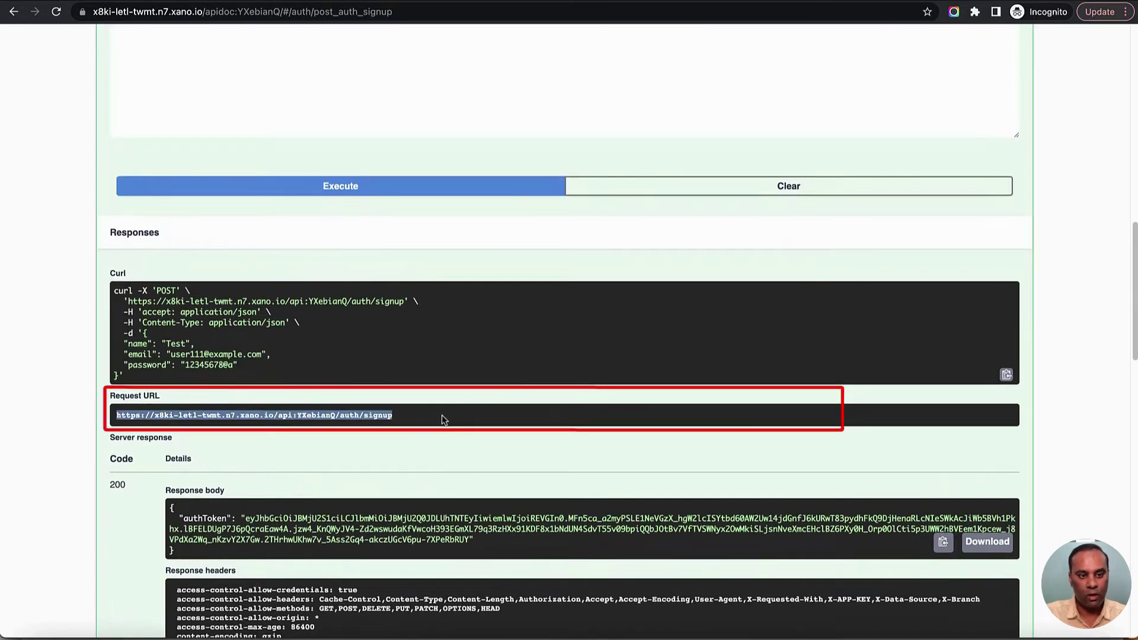
pyautogui.doubleClick(150, 322)
pyautogui.click(136, 341)
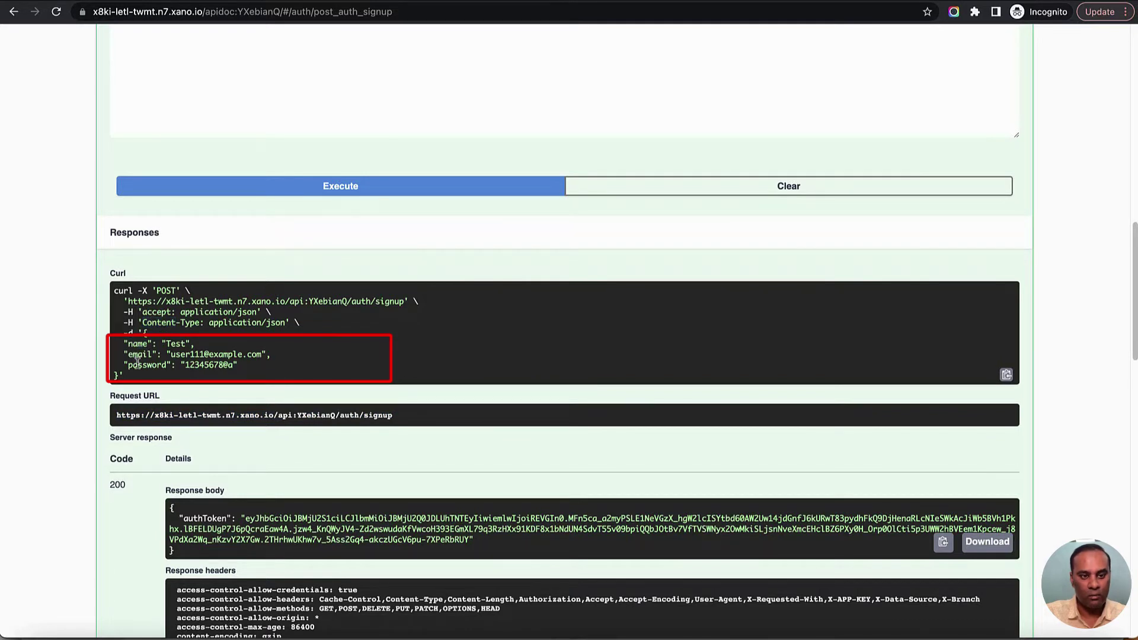
pyautogui.doubleClick(137, 363)
pyautogui.click(136, 357)
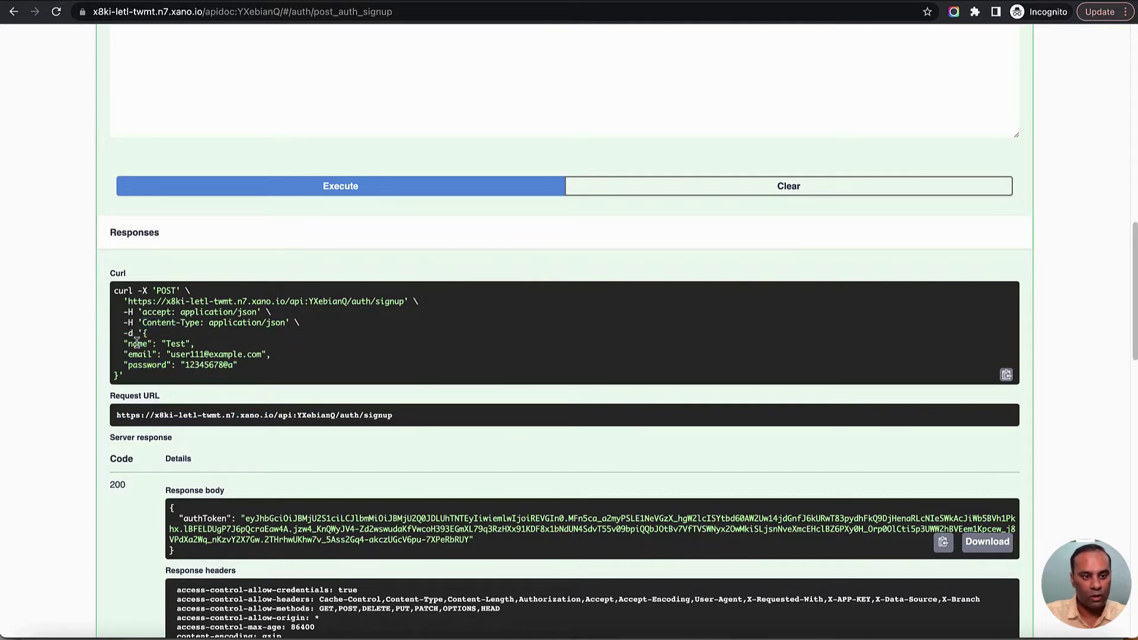
pyautogui.click(369, 2)
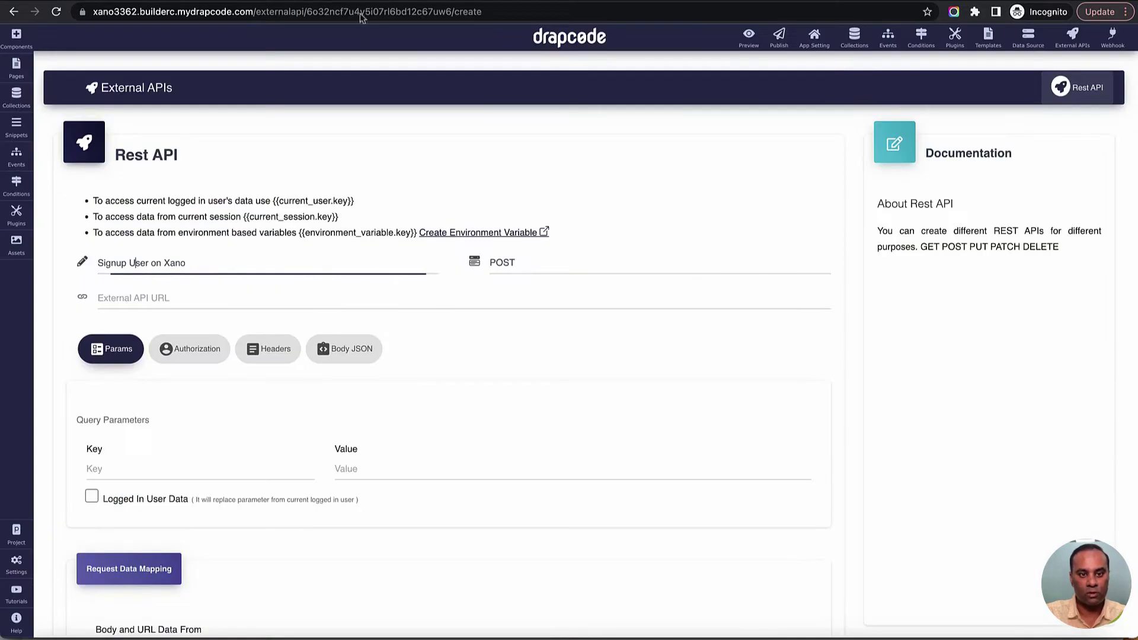
# Paste the Xano auth/signup URL as the API endpoint, then view the request Headers settings.
pyautogui.click(263, 305)
pyautogui.press('super+v')
pyautogui.scroll(-3, 517, 382)
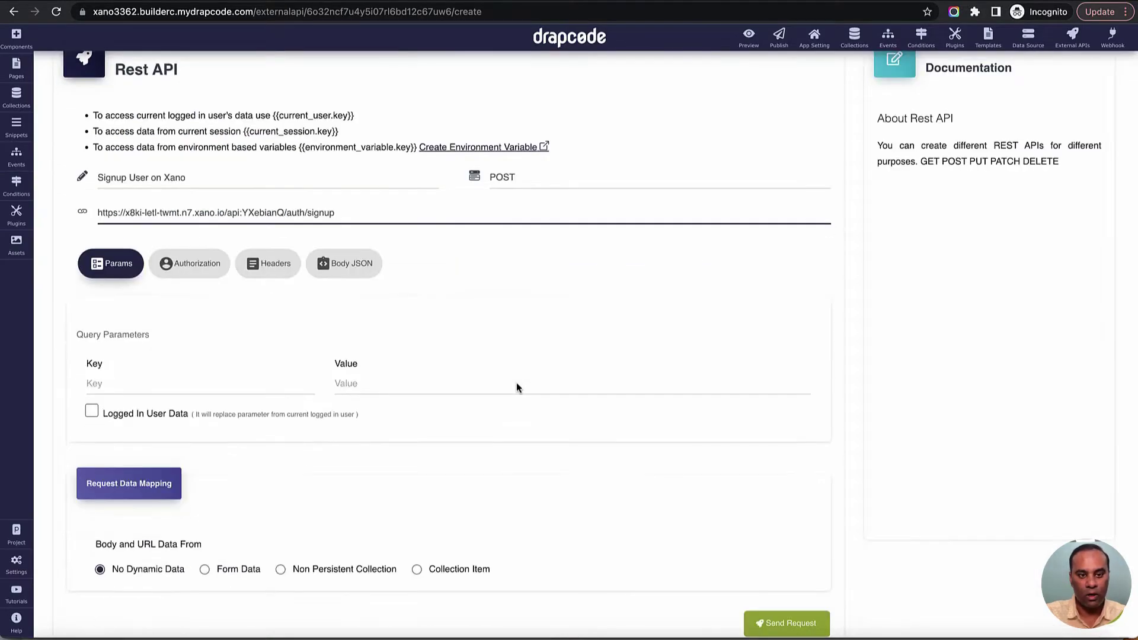
pyautogui.click(276, 227)
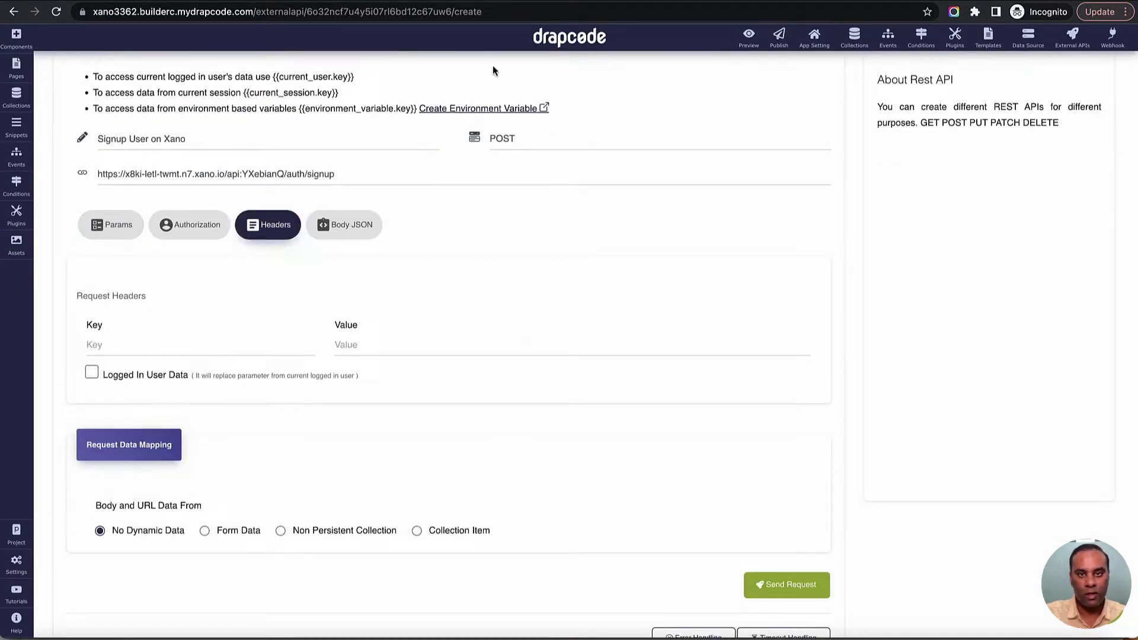
pyautogui.click(531, 3)
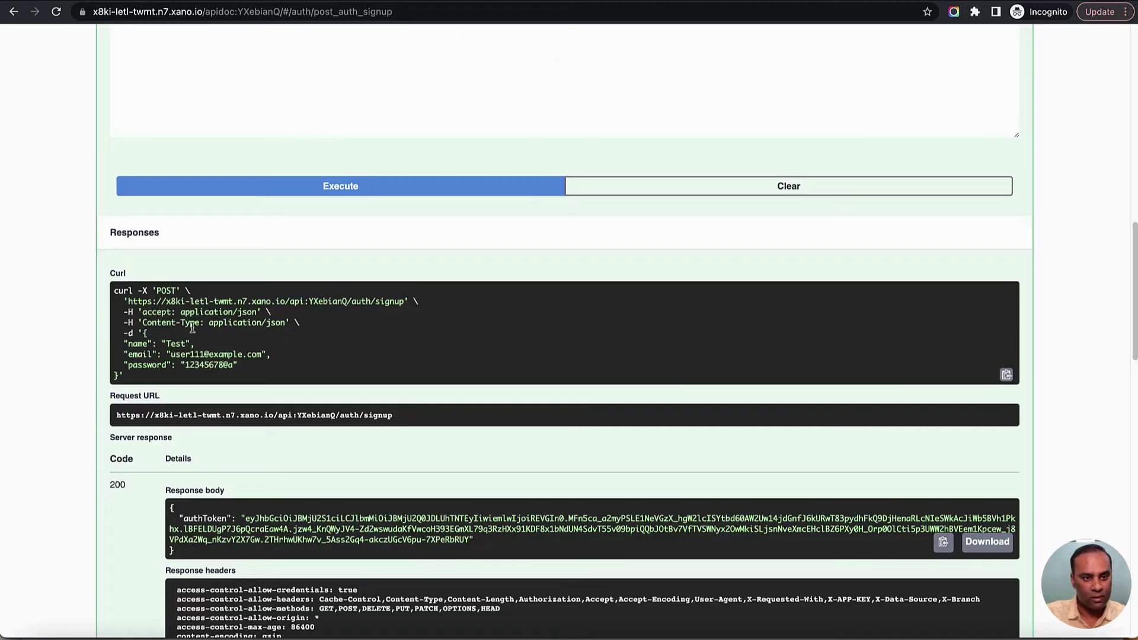
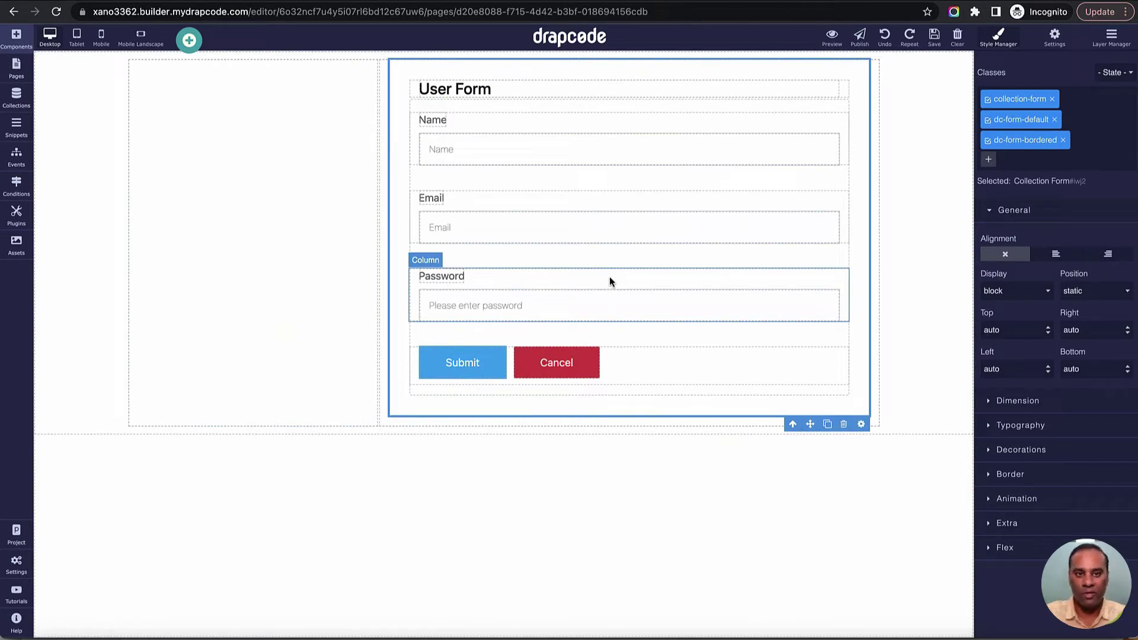
# Map the request keys name and email to the User collection's Name and Email fields.
pyautogui.click(631, 160)
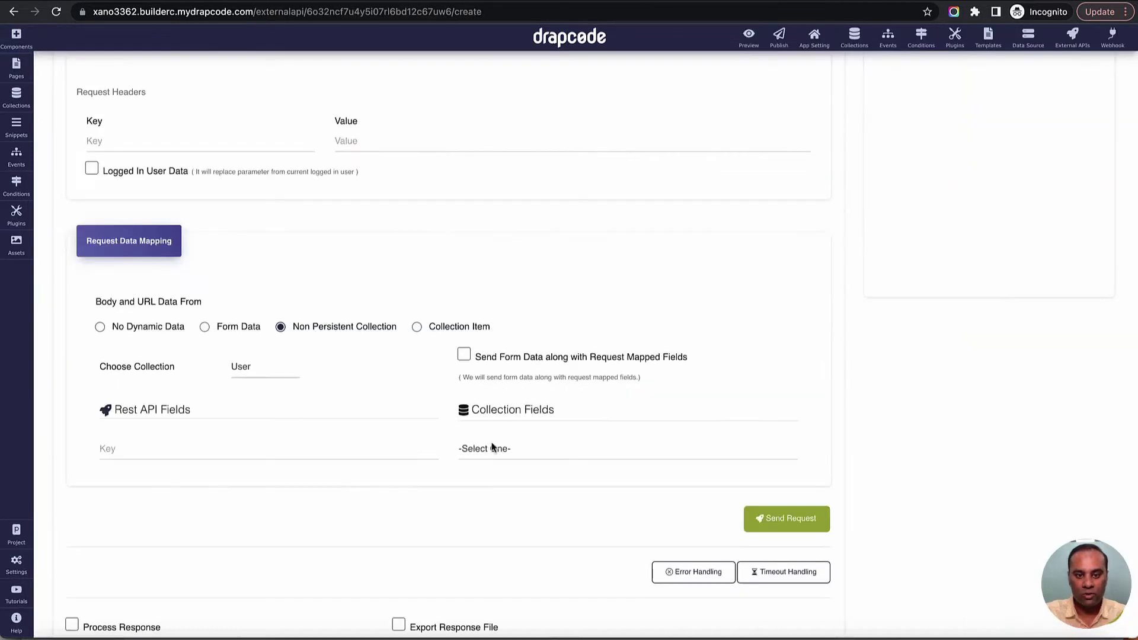
pyautogui.scroll(-1, 477, 449)
pyautogui.scroll(-1, 504, 433)
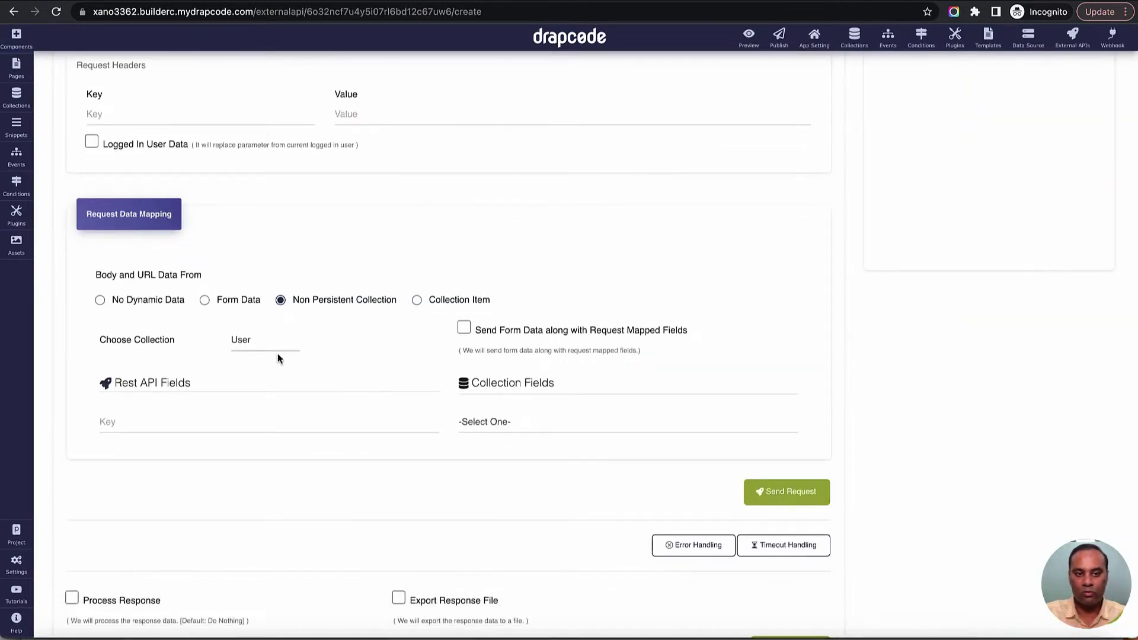
pyautogui.scroll(-1, 535, 435)
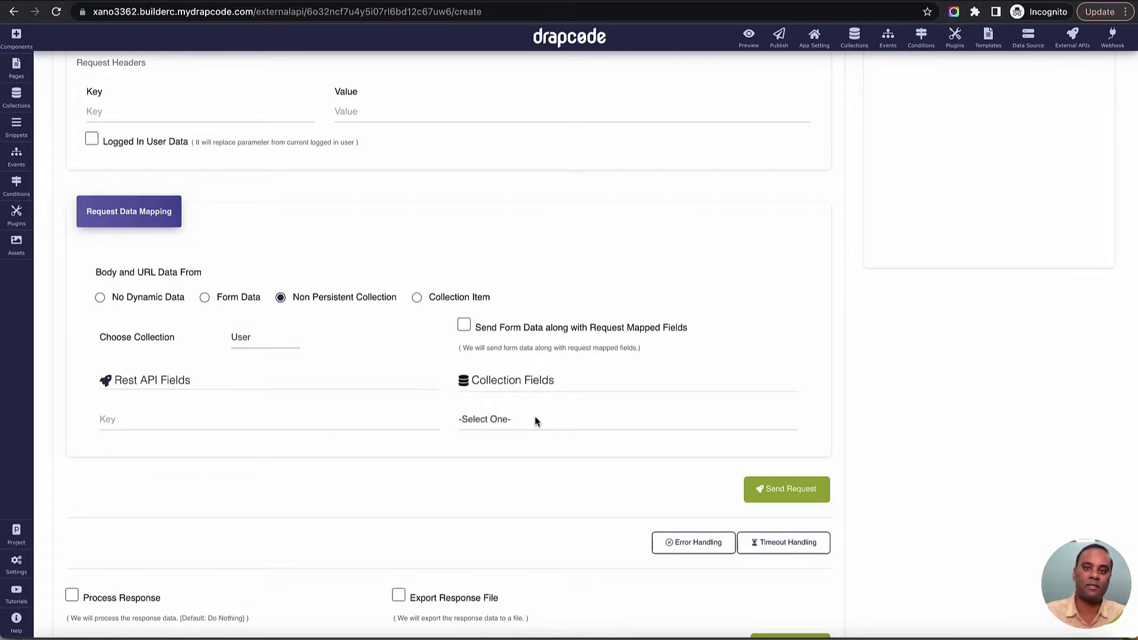
pyautogui.click(535, 421)
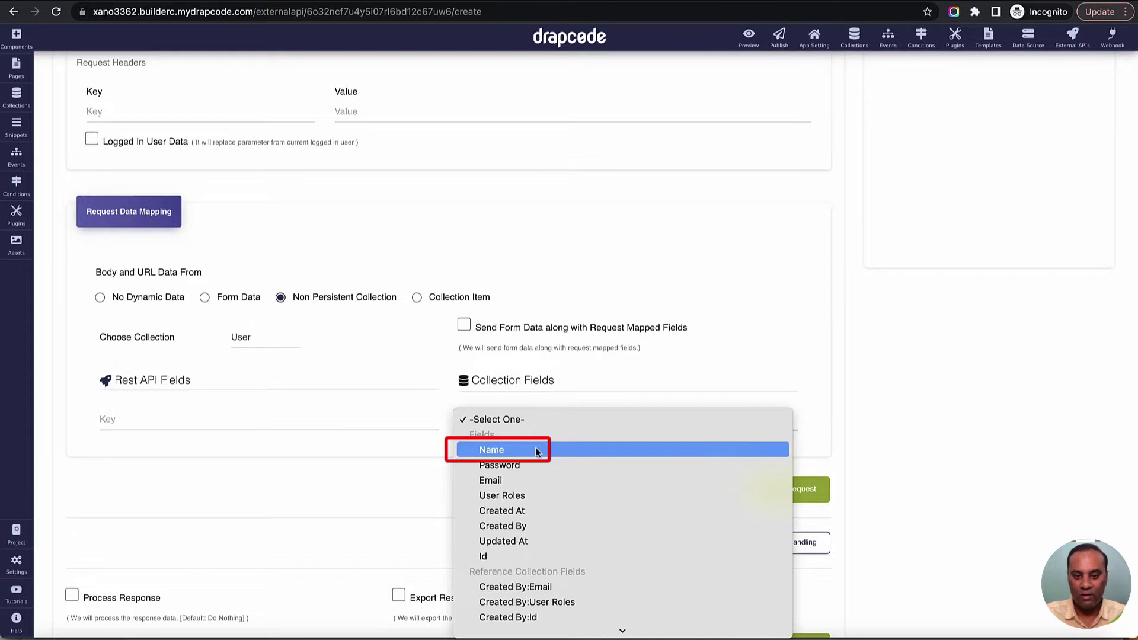
pyautogui.click(536, 448)
pyautogui.click(398, 425)
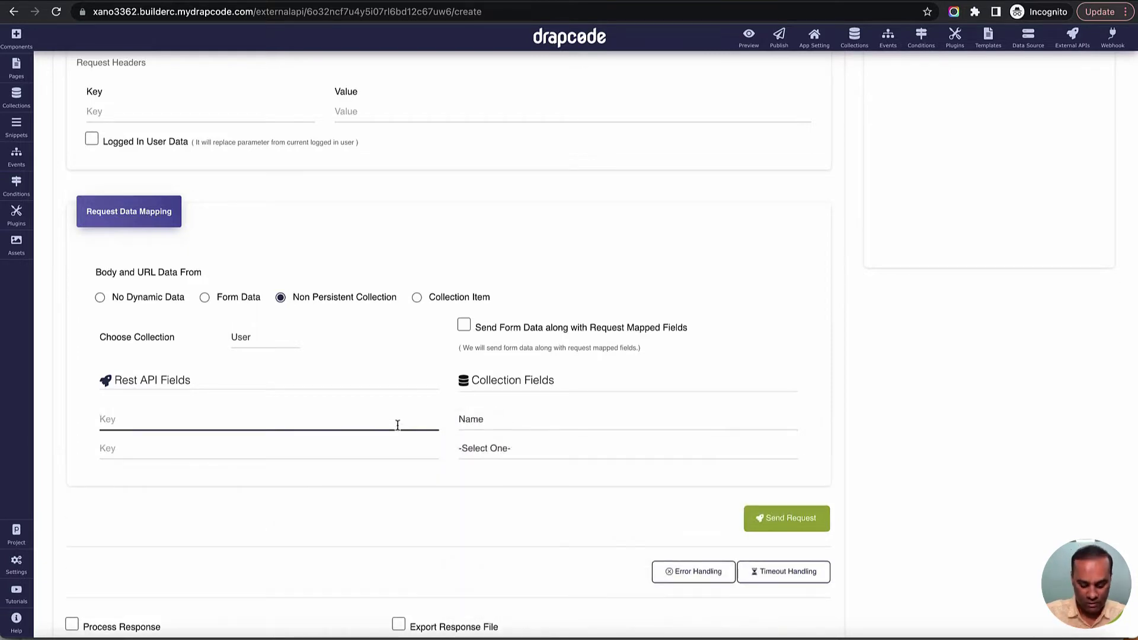
pyautogui.write('name')
pyautogui.click(580, 452)
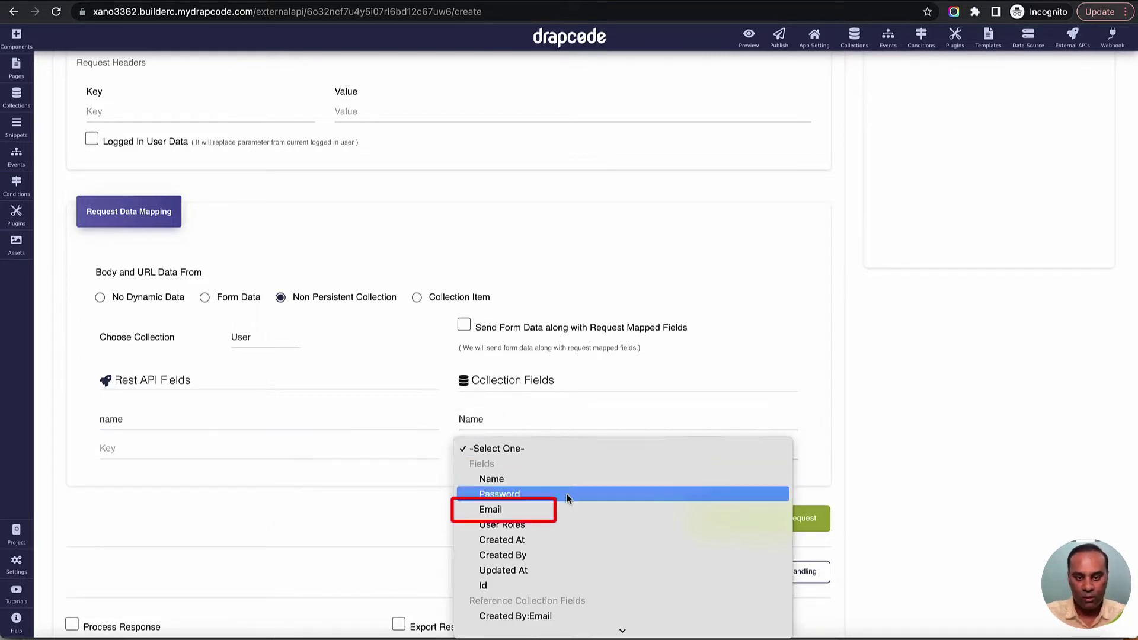
pyautogui.click(564, 508)
pyautogui.click(341, 457)
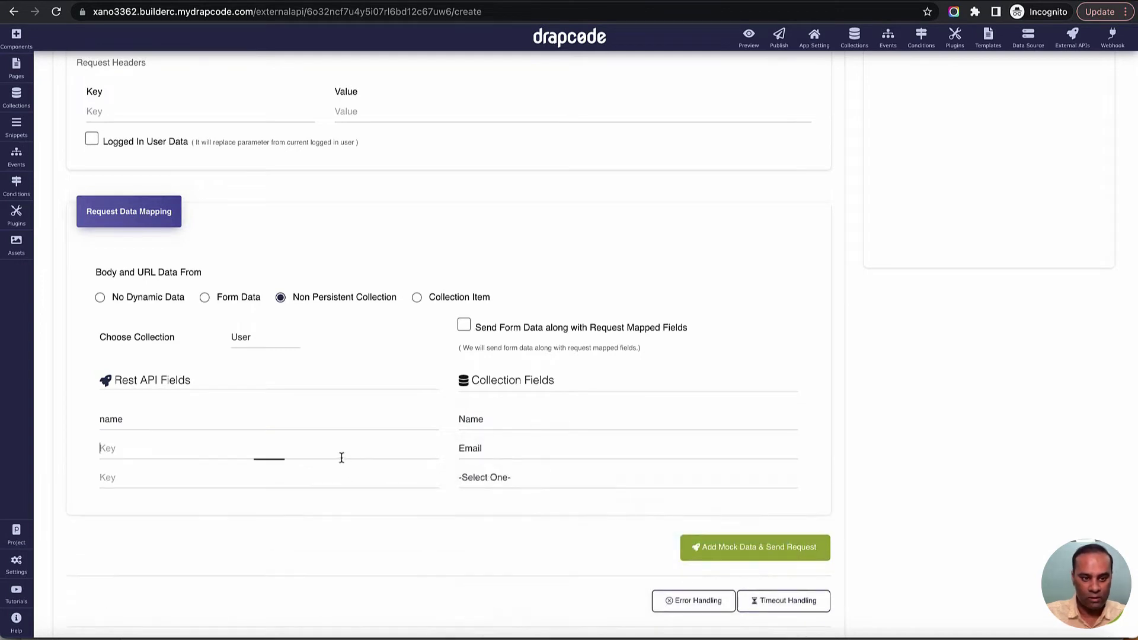
pyautogui.write('email')
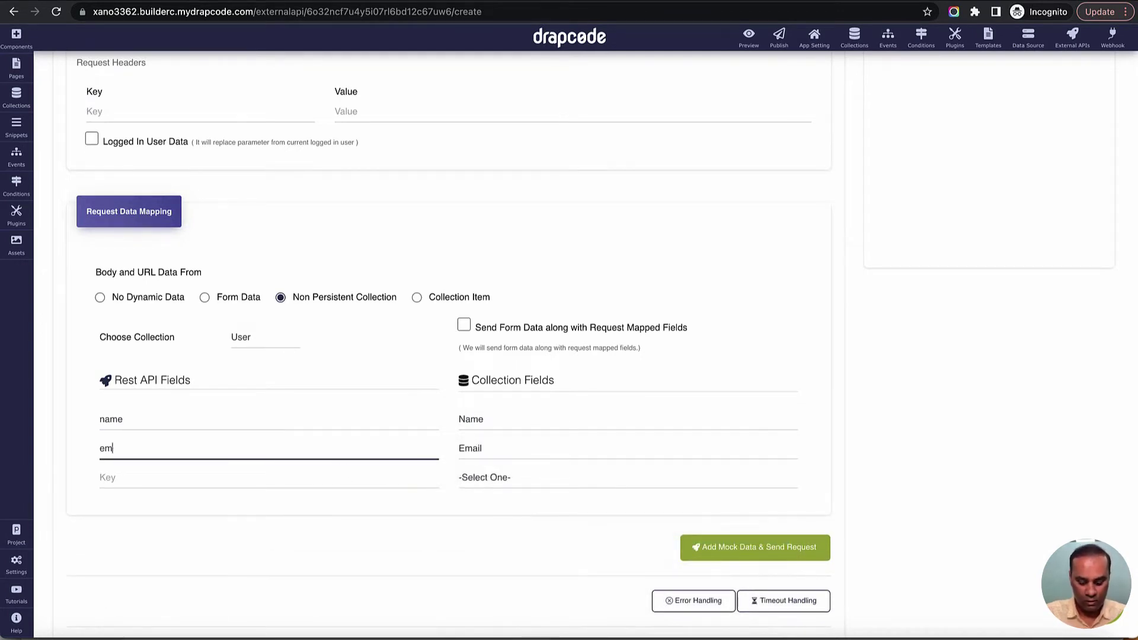
# Map the Password field to the request key password, copied from the signup example.
pyautogui.click(543, 477)
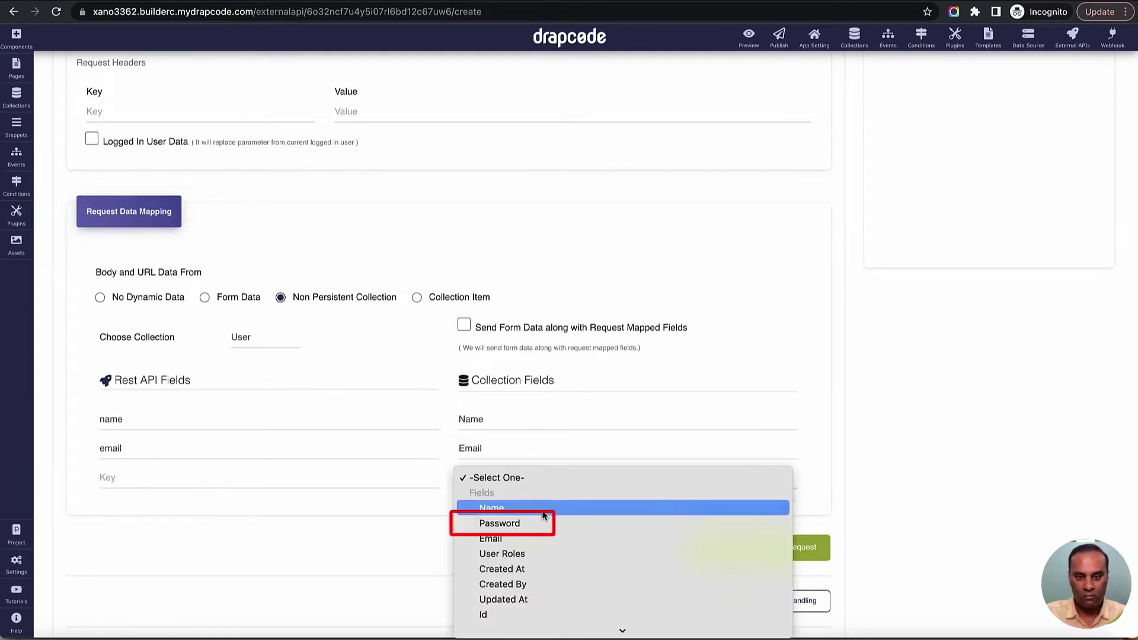
pyautogui.click(501, 523)
pyautogui.click(371, 481)
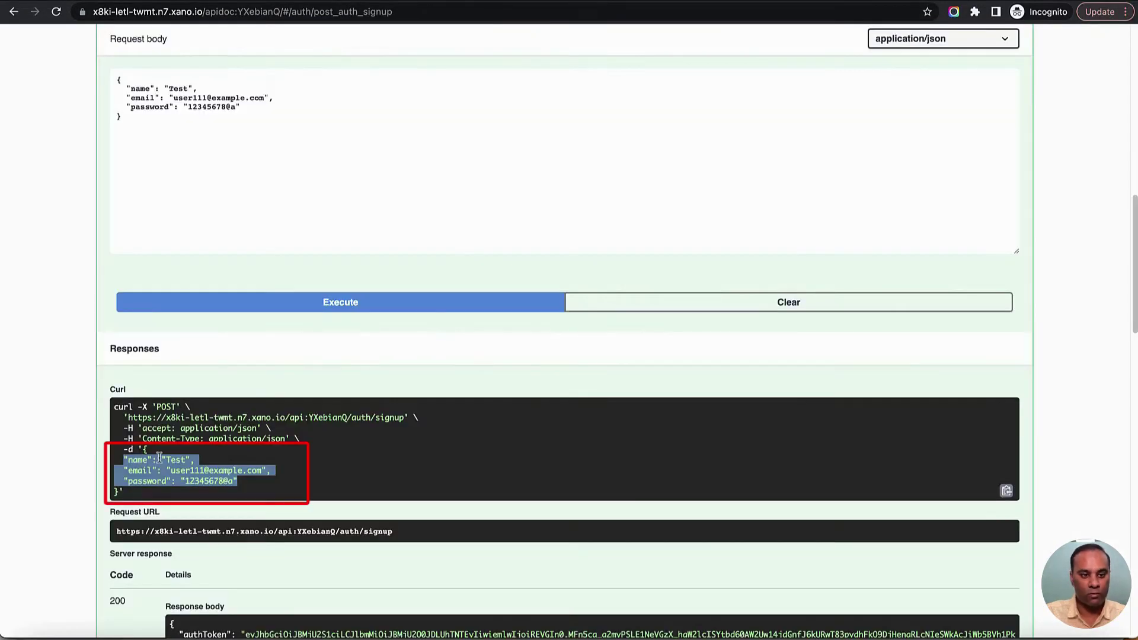
pyautogui.doubleClick(149, 479)
pyautogui.hotkey('ctrl', 'c')
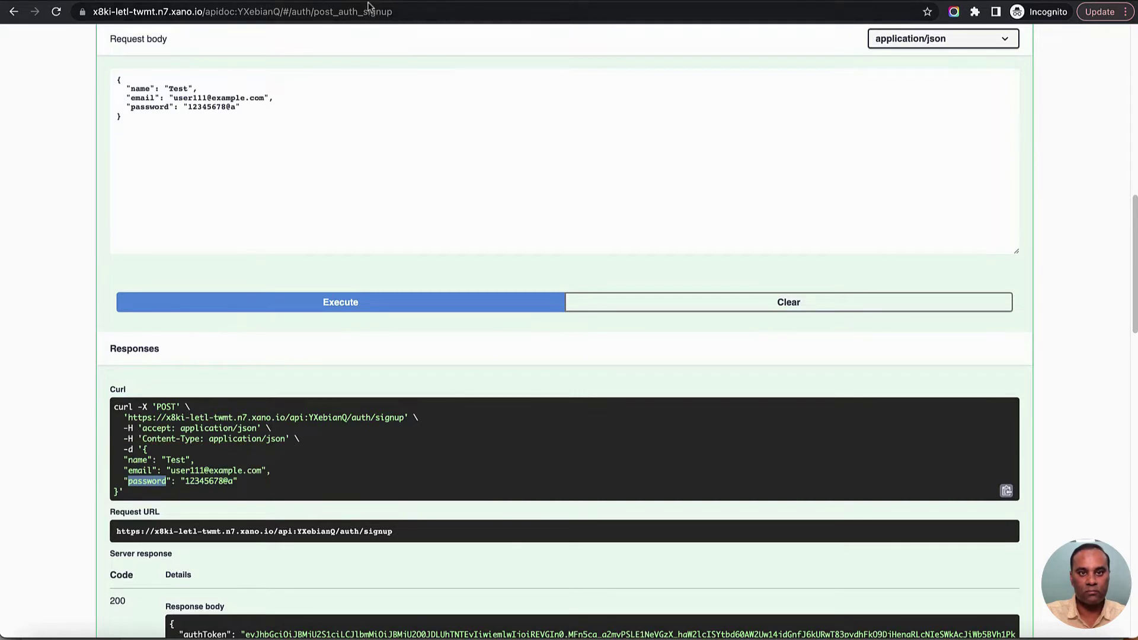
pyautogui.click(369, 8)
pyautogui.hotkey('ctrl', 'v')
pyautogui.scroll(-3, 455, 436)
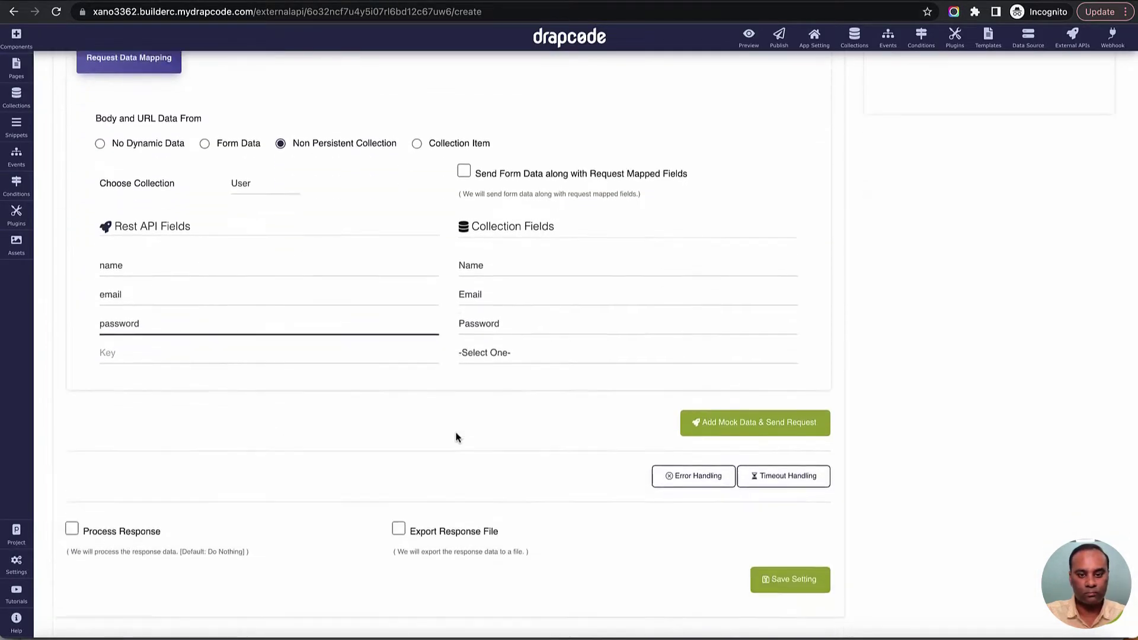
pyautogui.scroll(9, 792, 391)
pyautogui.scroll(-2, 794, 391)
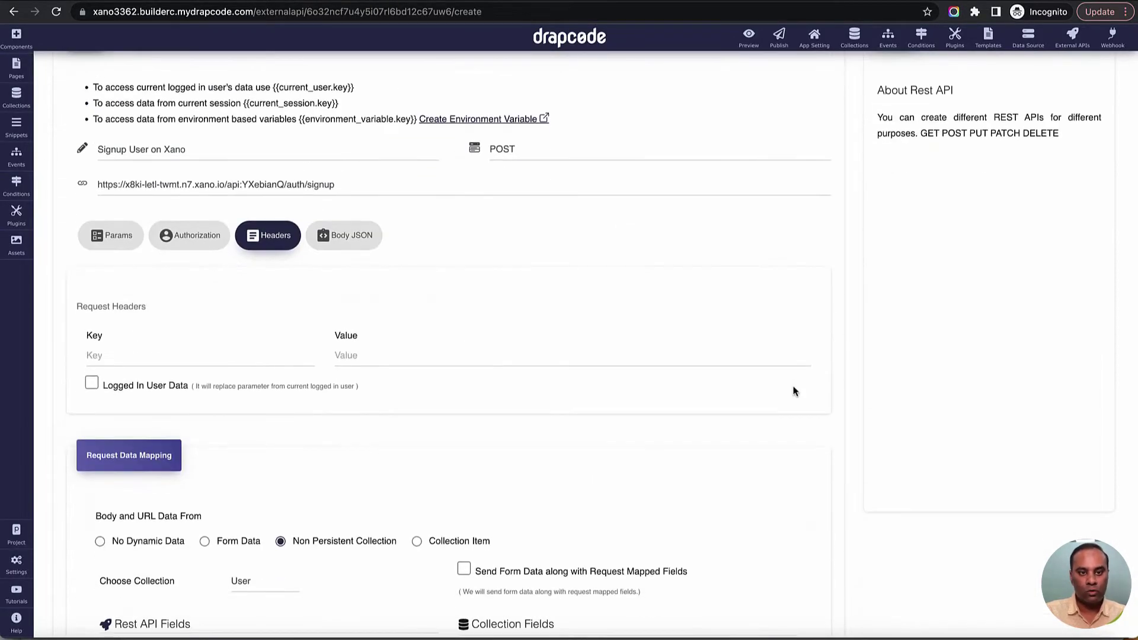
pyautogui.scroll(-1, 759, 379)
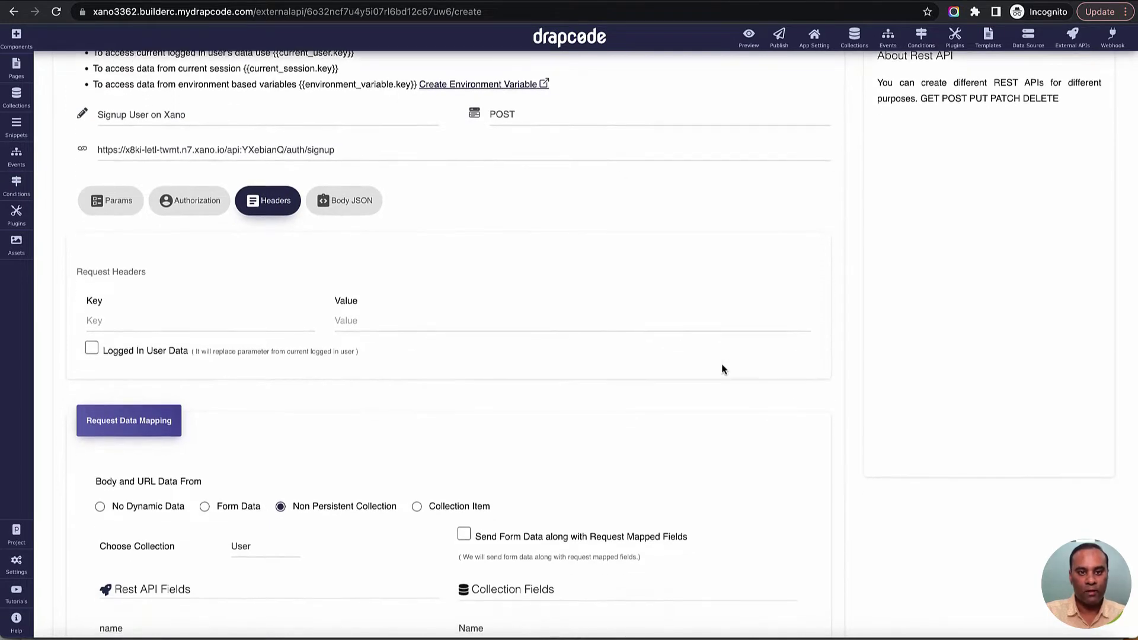
pyautogui.scroll(-4, 538, 258)
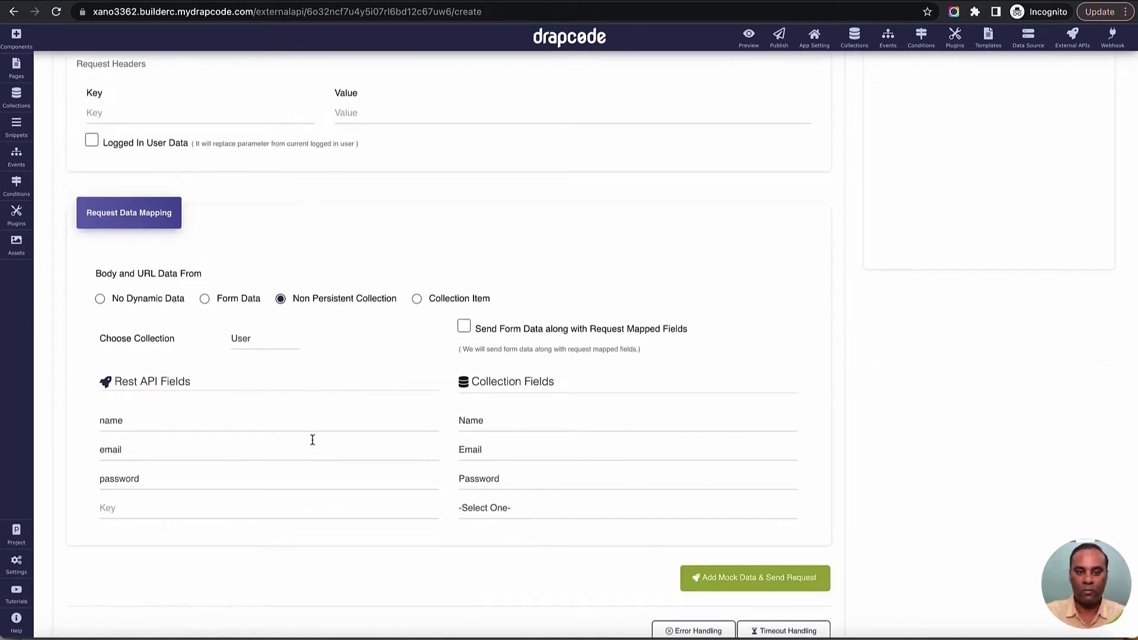
pyautogui.scroll(-4, 314, 437)
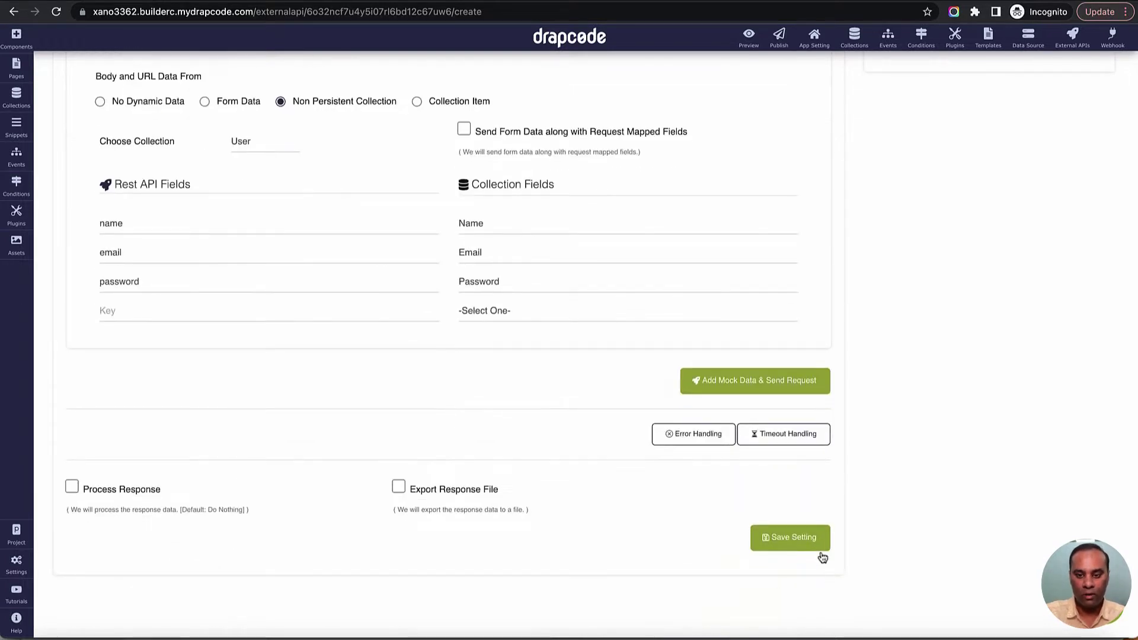
# Save the API settings, then add an event named 'Signup with Xano' under Events.
pyautogui.click(799, 539)
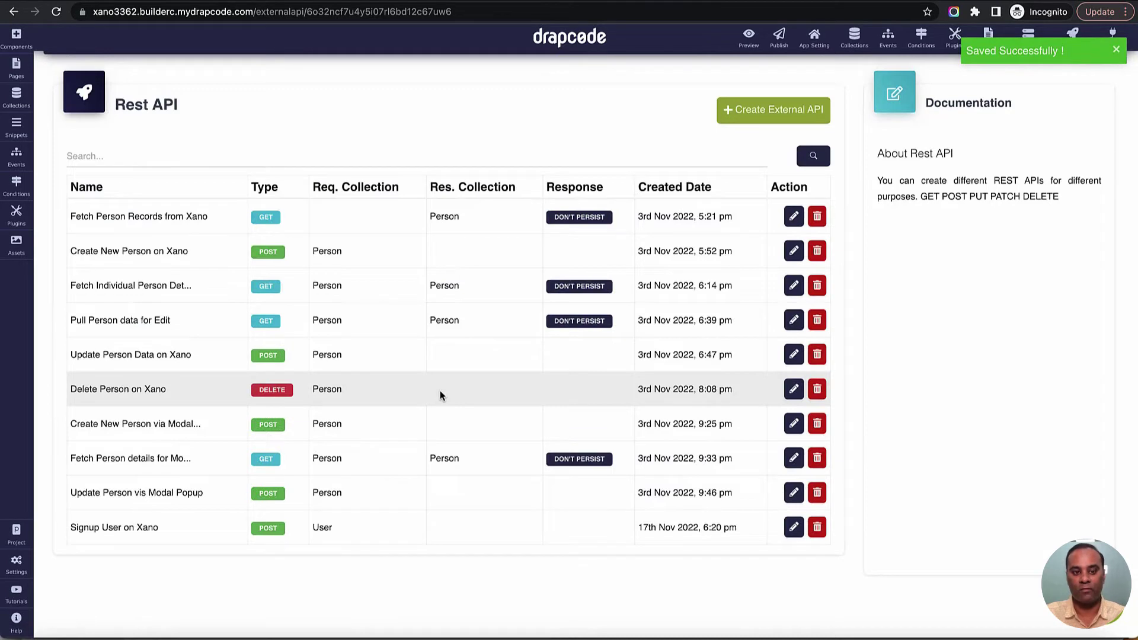
pyautogui.click(18, 159)
pyautogui.click(188, 71)
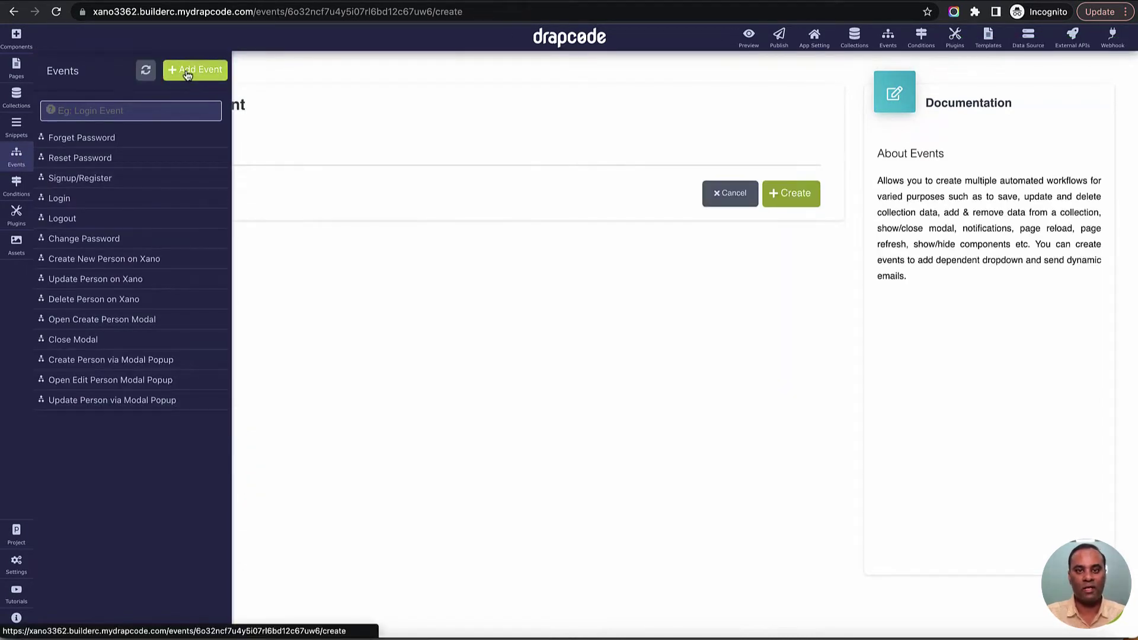
pyautogui.click(300, 147)
pyautogui.write('s')
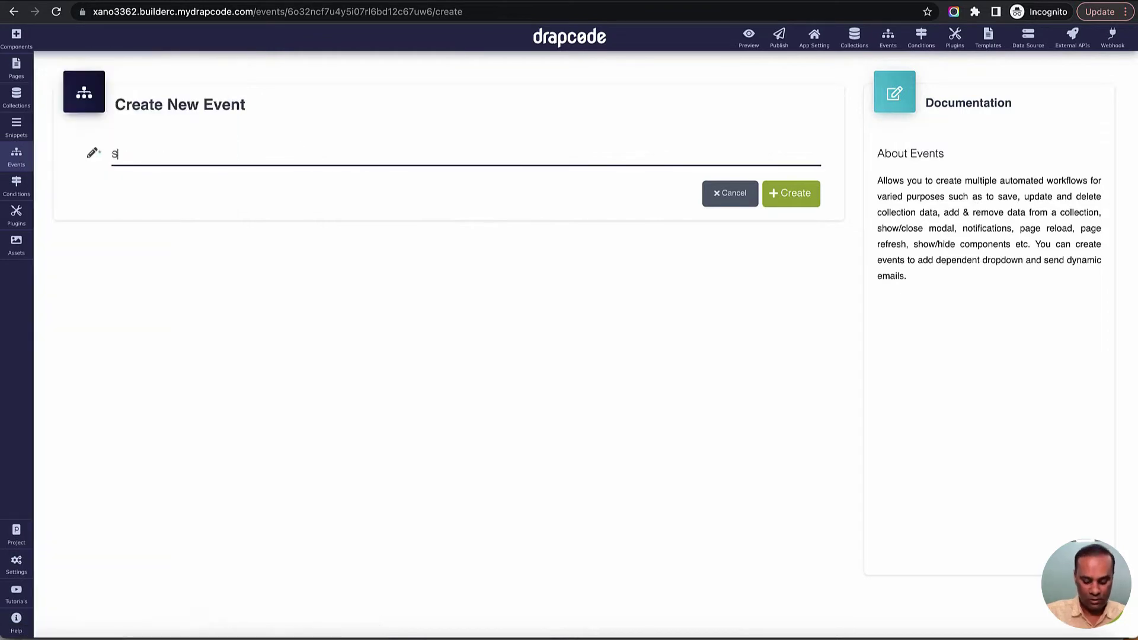
pyautogui.write('ignup wit')
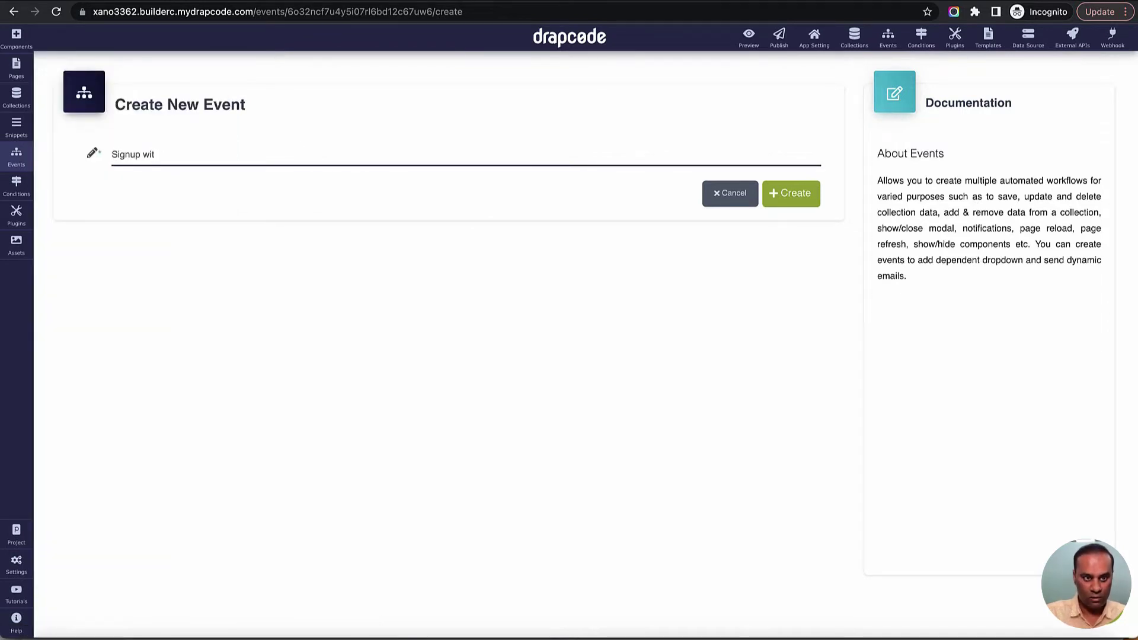
pyautogui.write('h C')
pyautogui.press('BackSpace')
pyautogui.write('Xano')
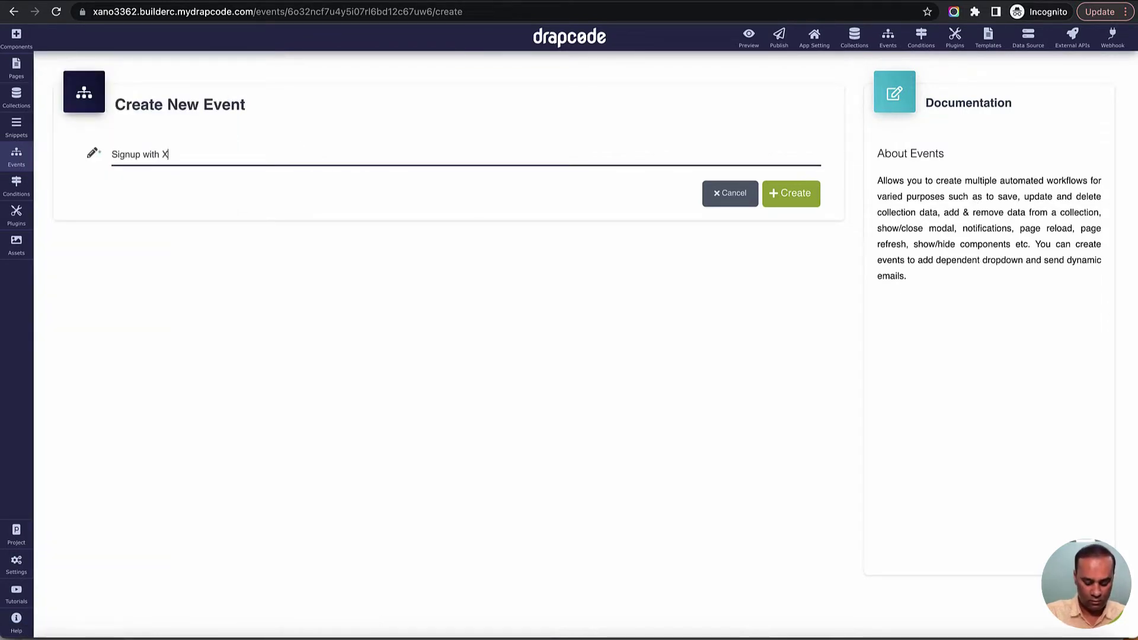
pyautogui.click(793, 200)
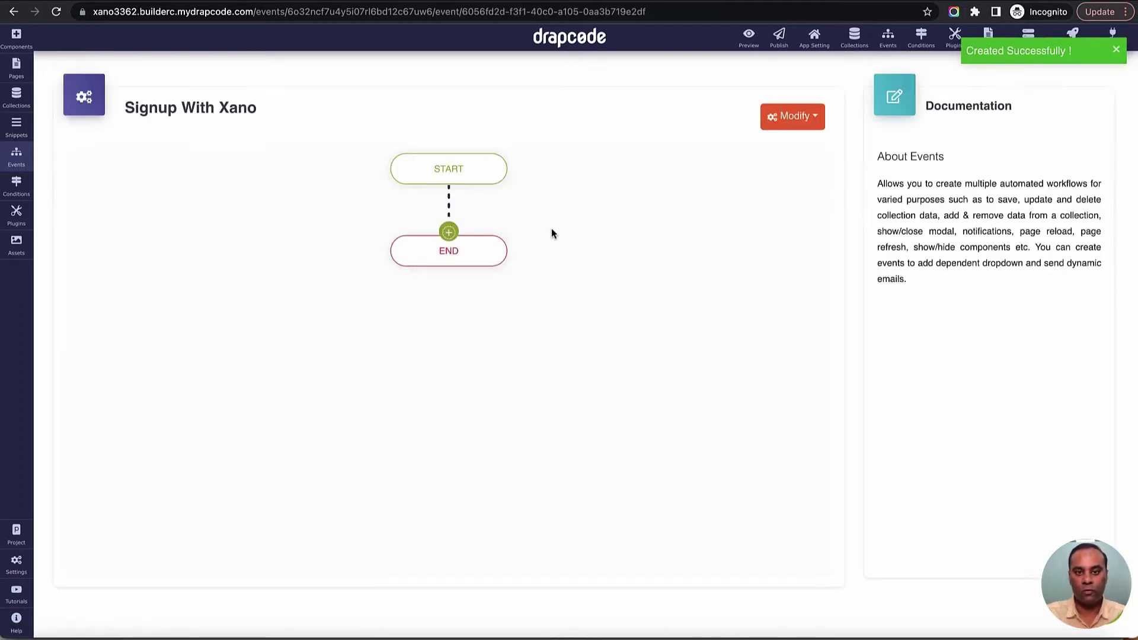
# Add a Send Data To External API step for Signup User on Xano, keeping response and form data in session, with message 'Success'.
pyautogui.click(449, 232)
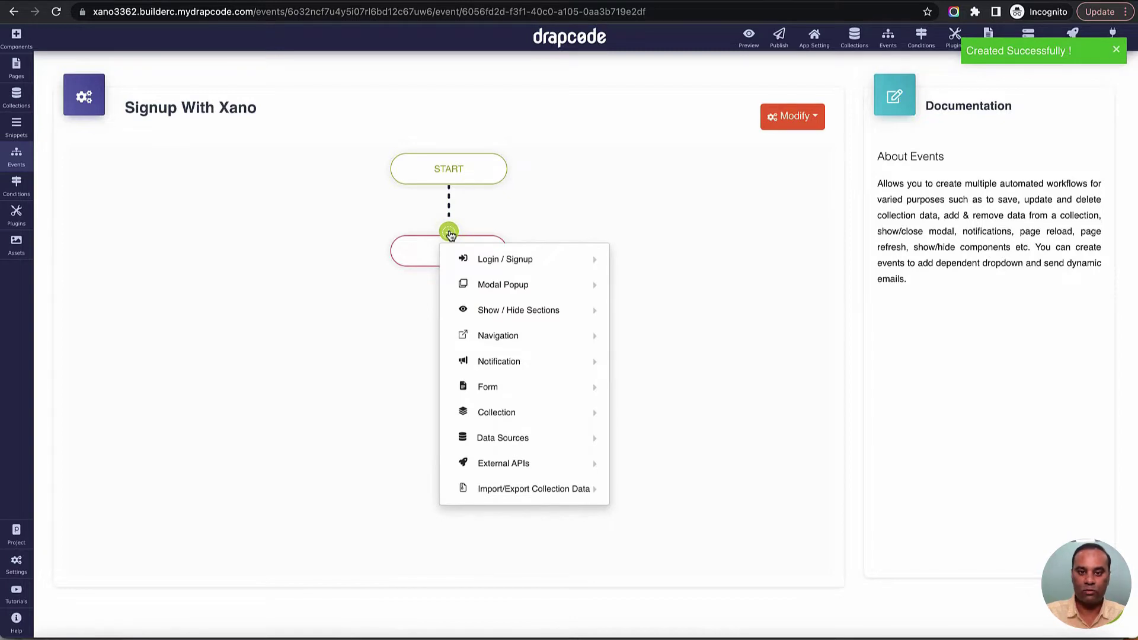
pyautogui.moveTo(486, 462)
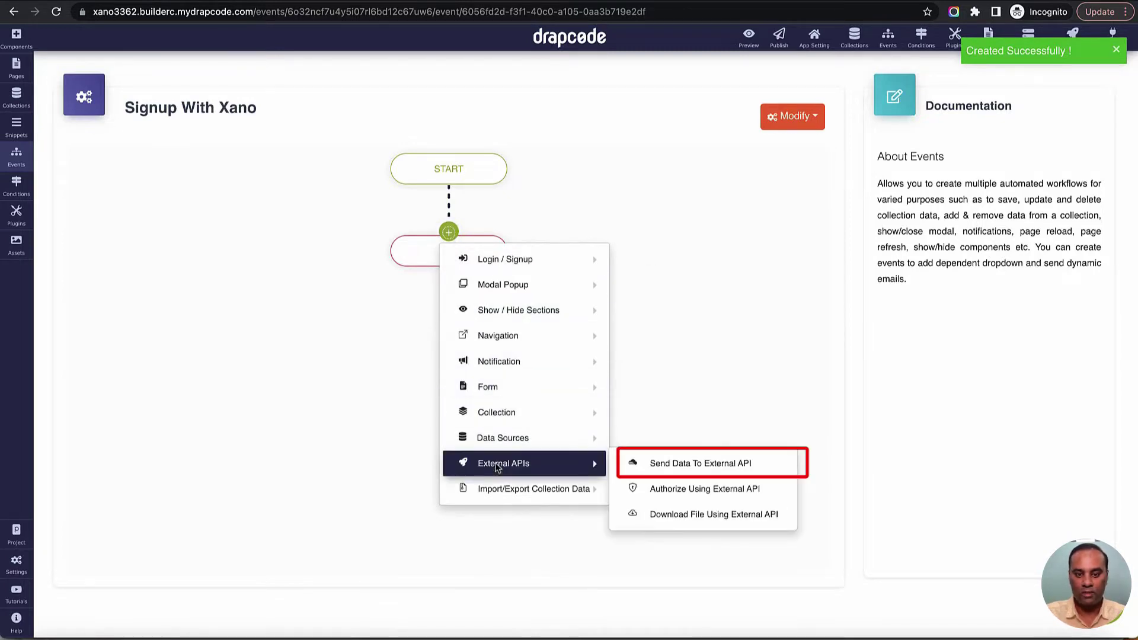
pyautogui.click(724, 462)
pyautogui.click(549, 195)
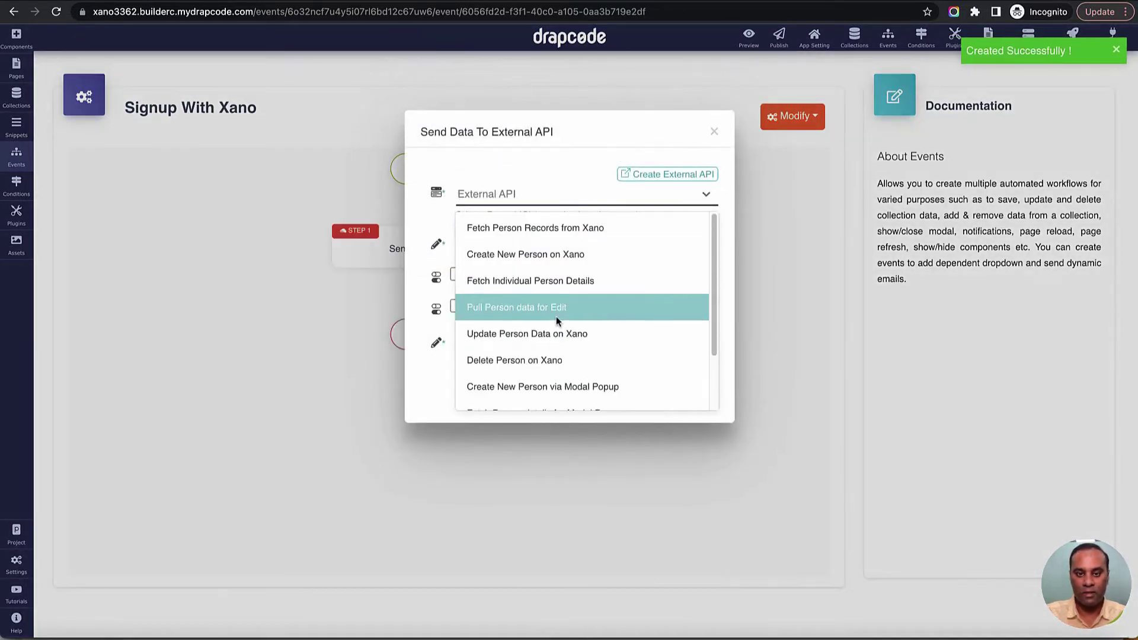
pyautogui.scroll(-2, 556, 315)
pyautogui.click(551, 395)
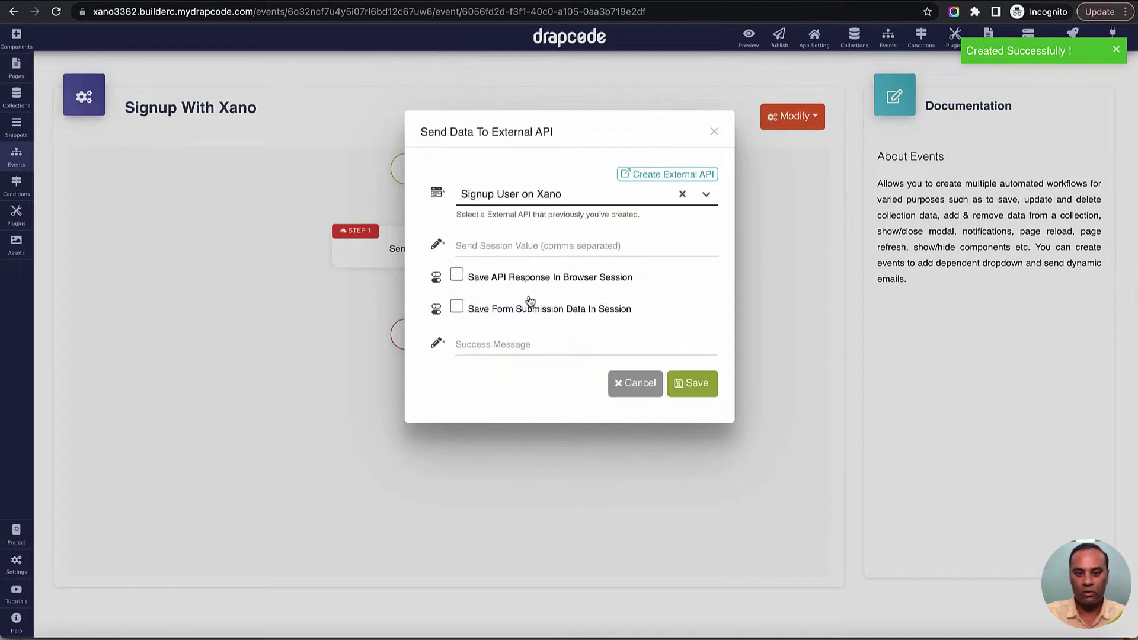
pyautogui.click(530, 277)
pyautogui.click(530, 308)
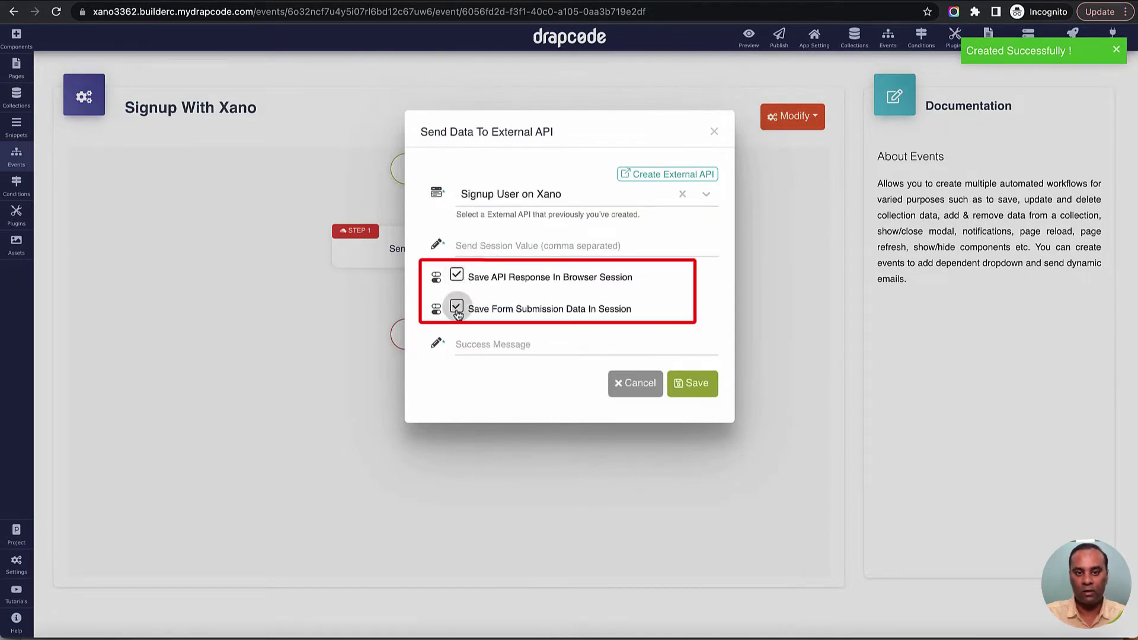
pyautogui.click(524, 342)
pyautogui.write('Succe')
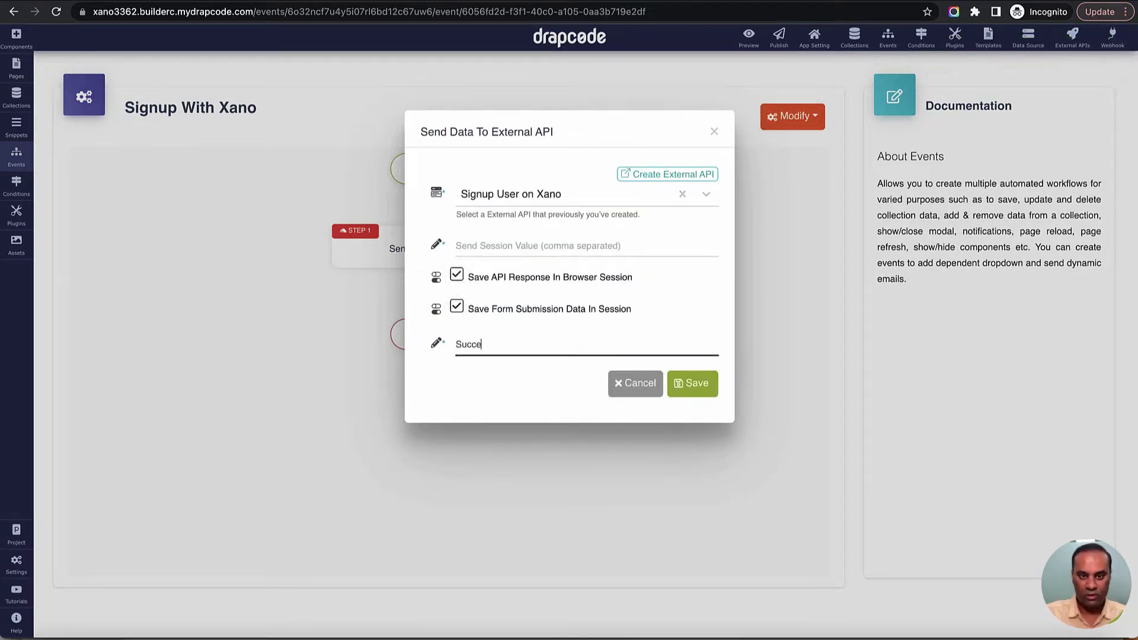
pyautogui.write('ss')
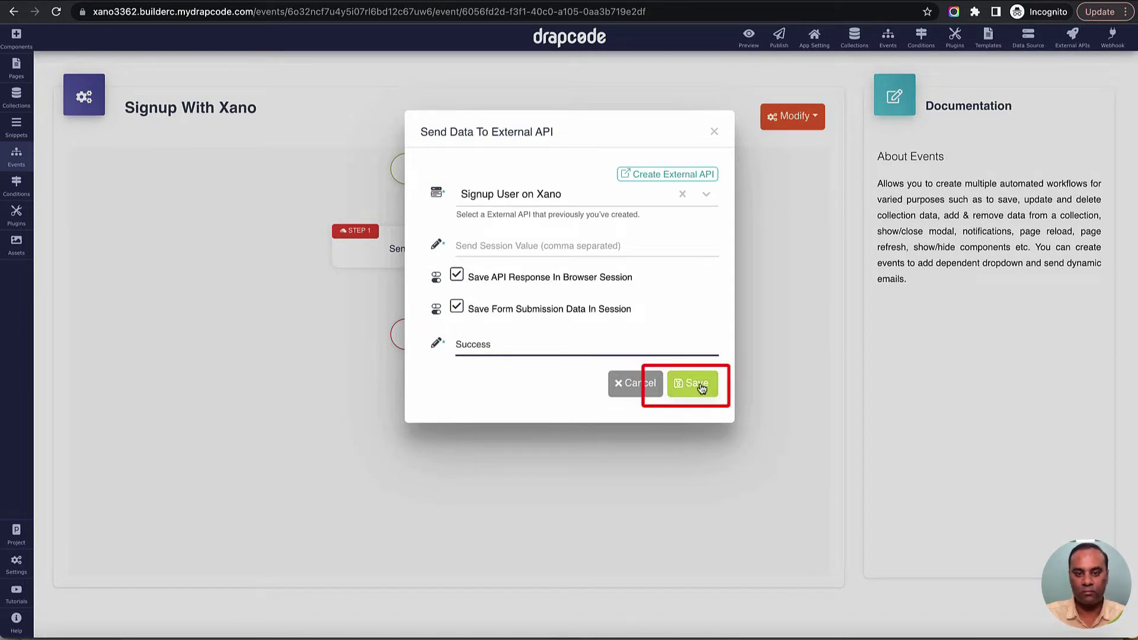
pyautogui.click(701, 388)
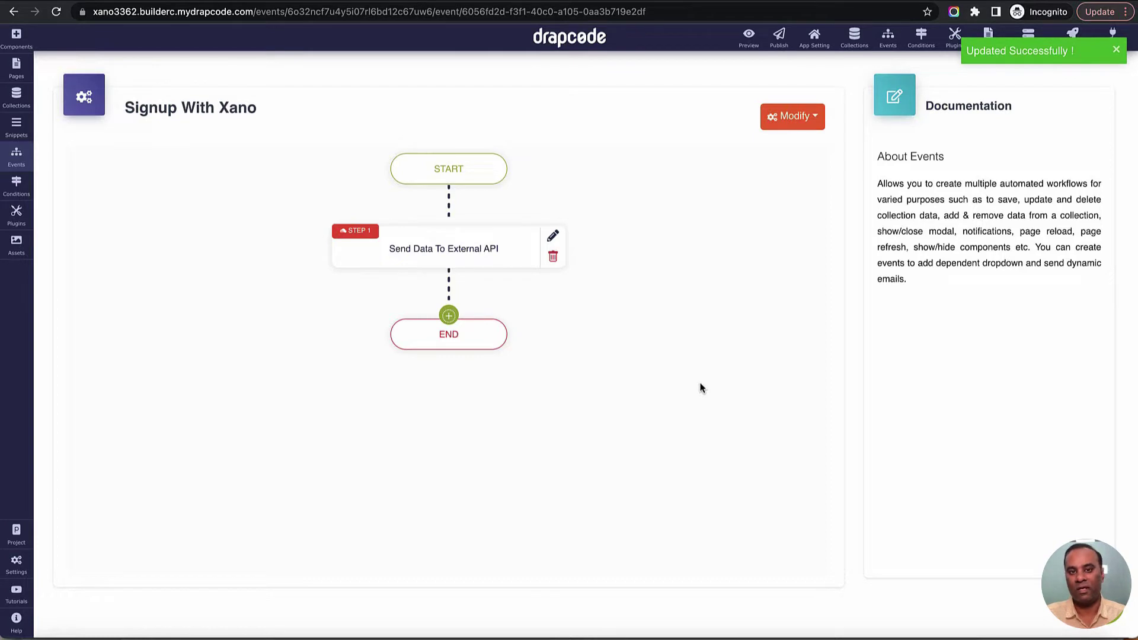
# Add a Page Redirect step after Step 1 with Person List as its destination.
pyautogui.click(449, 317)
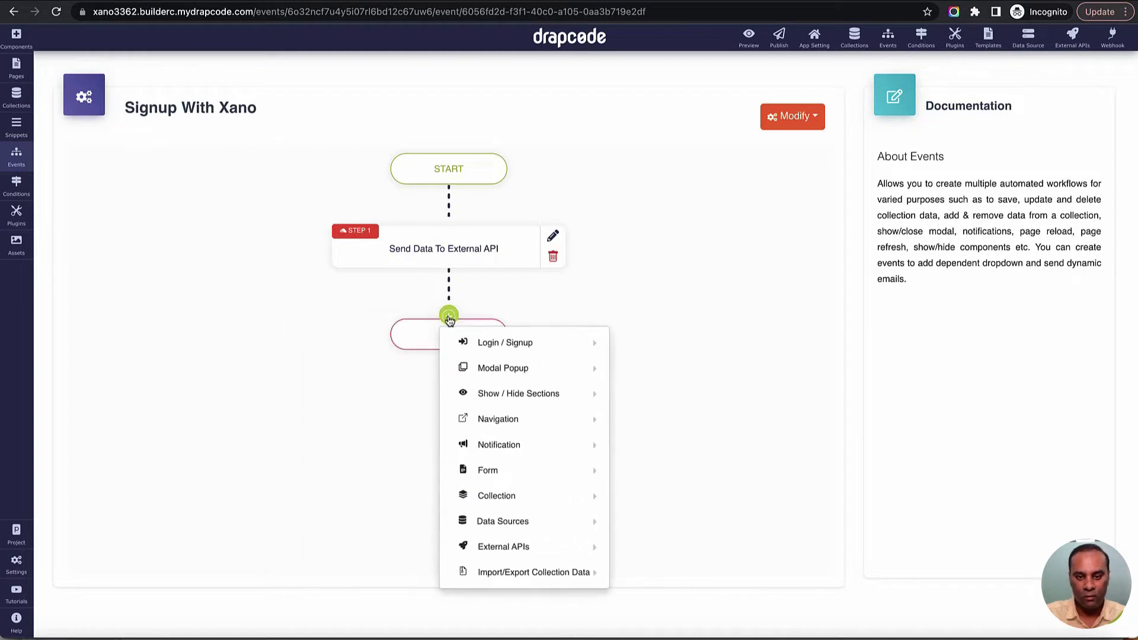
pyautogui.moveTo(500, 415)
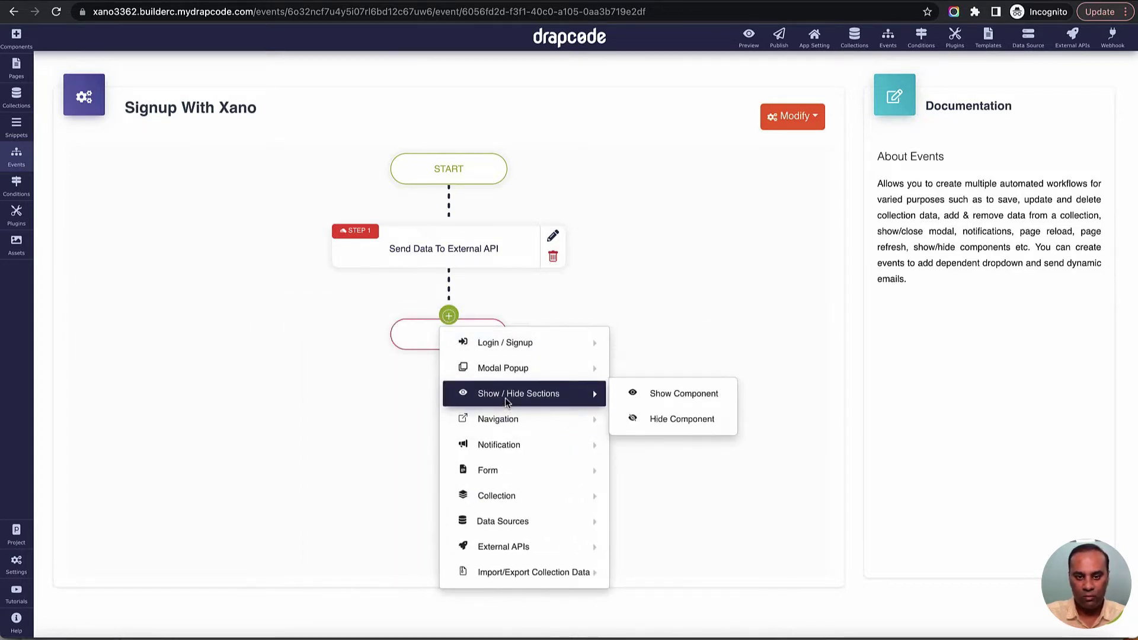
pyautogui.moveTo(517, 458)
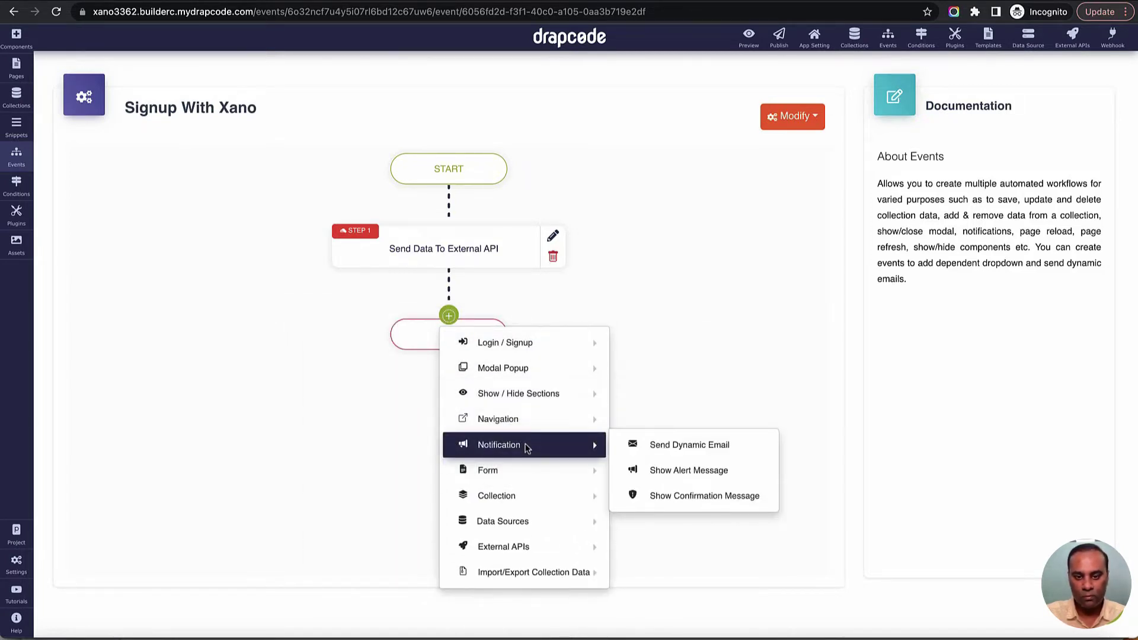
pyautogui.moveTo(535, 421)
pyautogui.click(677, 419)
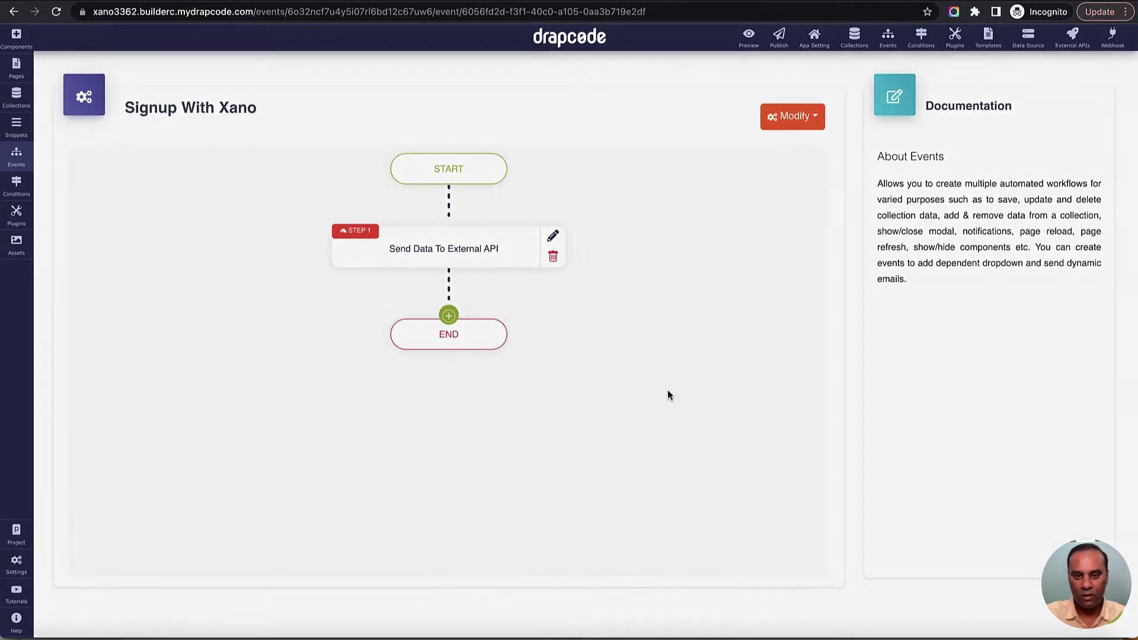
pyautogui.click(551, 198)
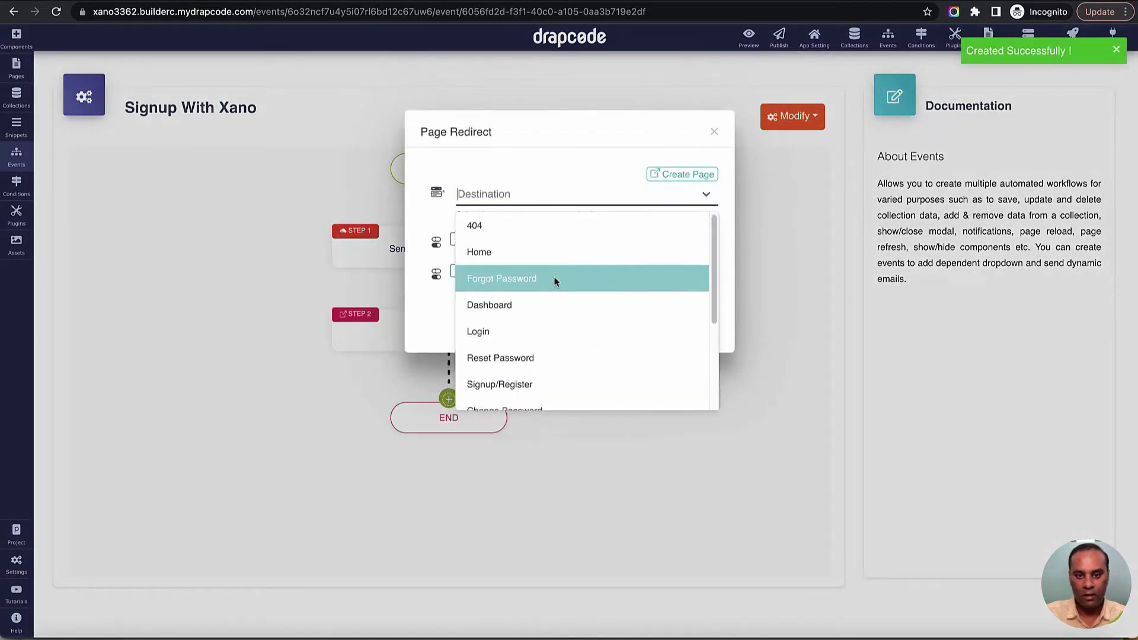
pyautogui.scroll(-1, 554, 276)
pyautogui.scroll(-3, 553, 279)
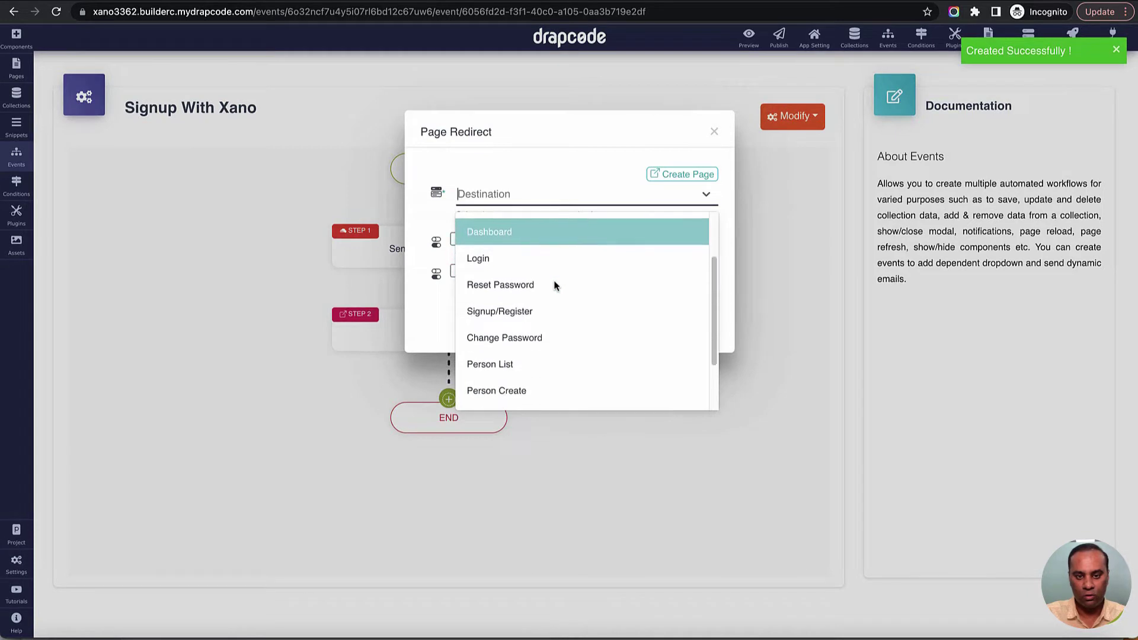
pyautogui.click(552, 341)
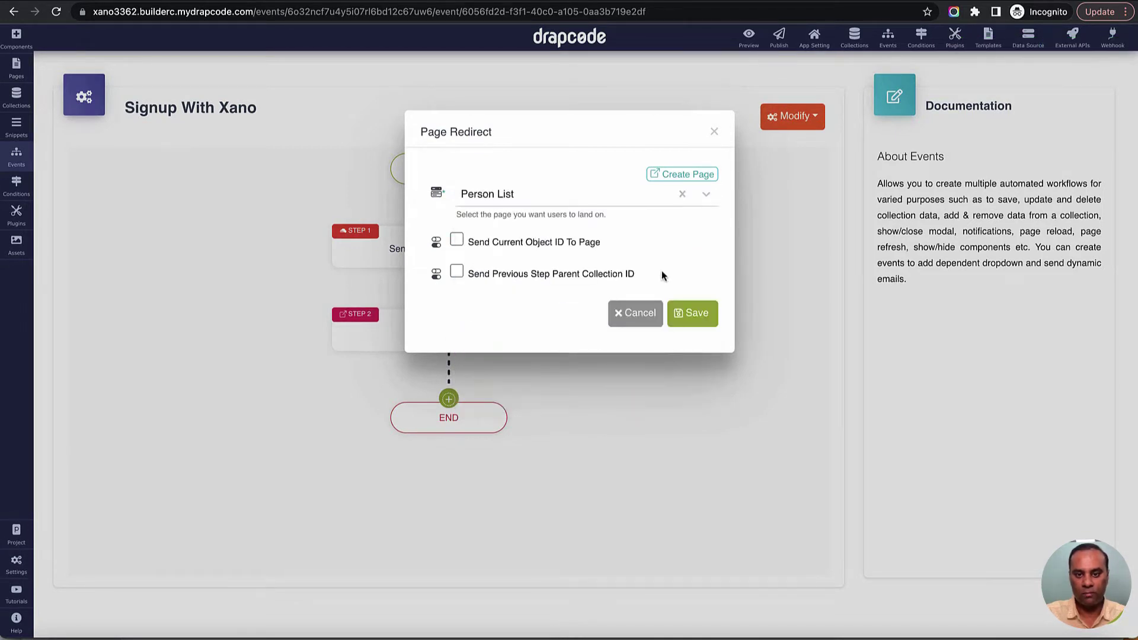
pyautogui.click(687, 314)
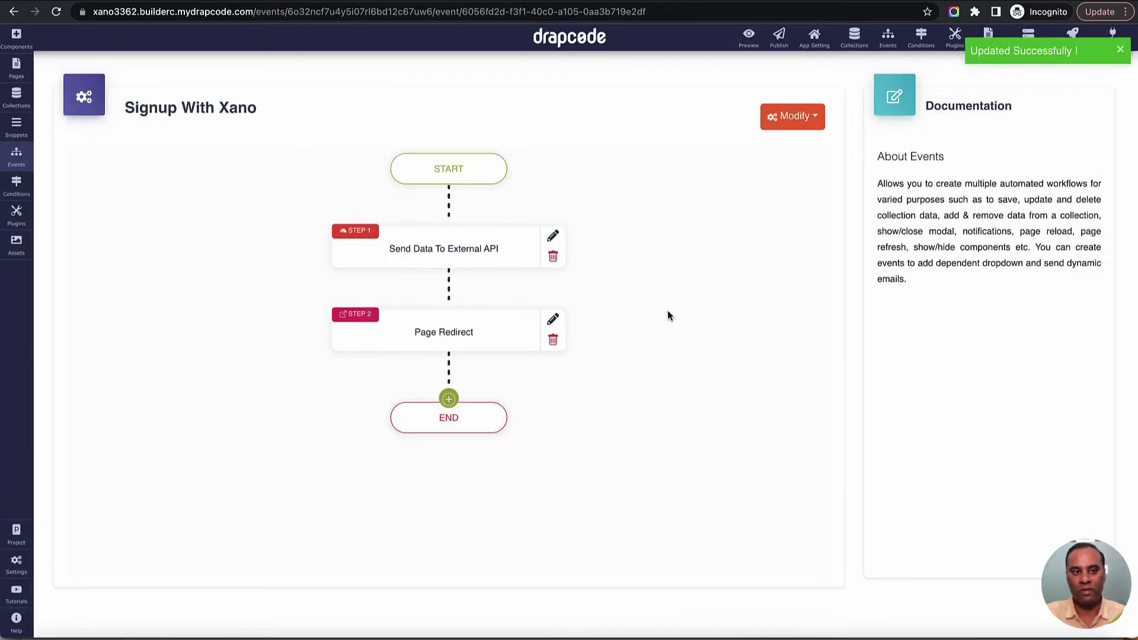
pyautogui.click(16, 68)
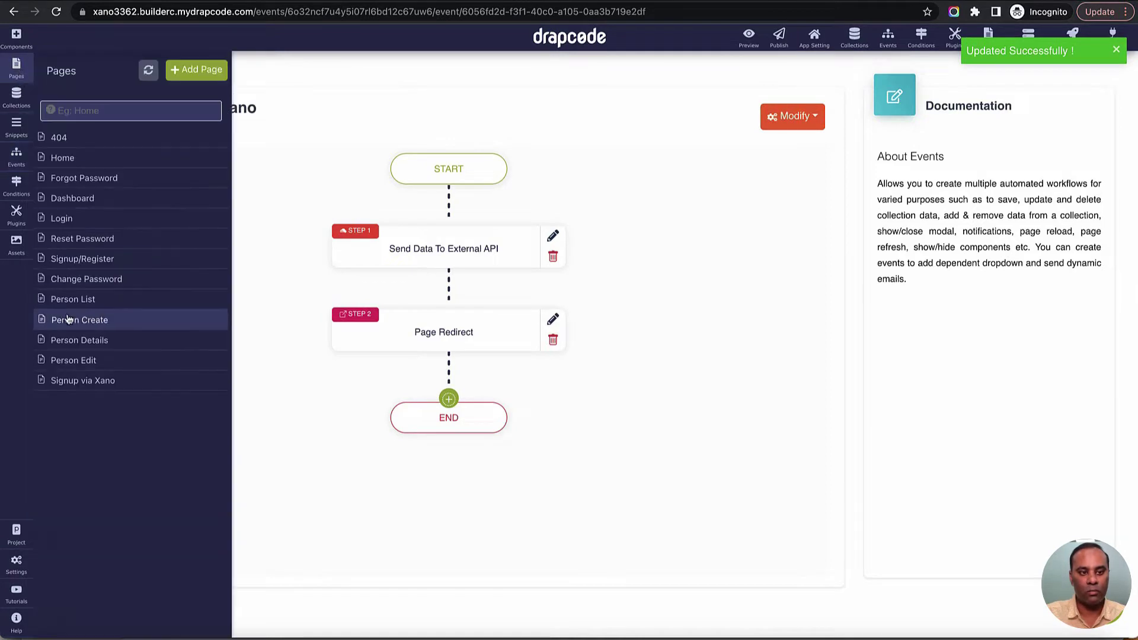
# Open the Signup via Xano page and bring up its User Form collection form's settings.
pyautogui.click(75, 381)
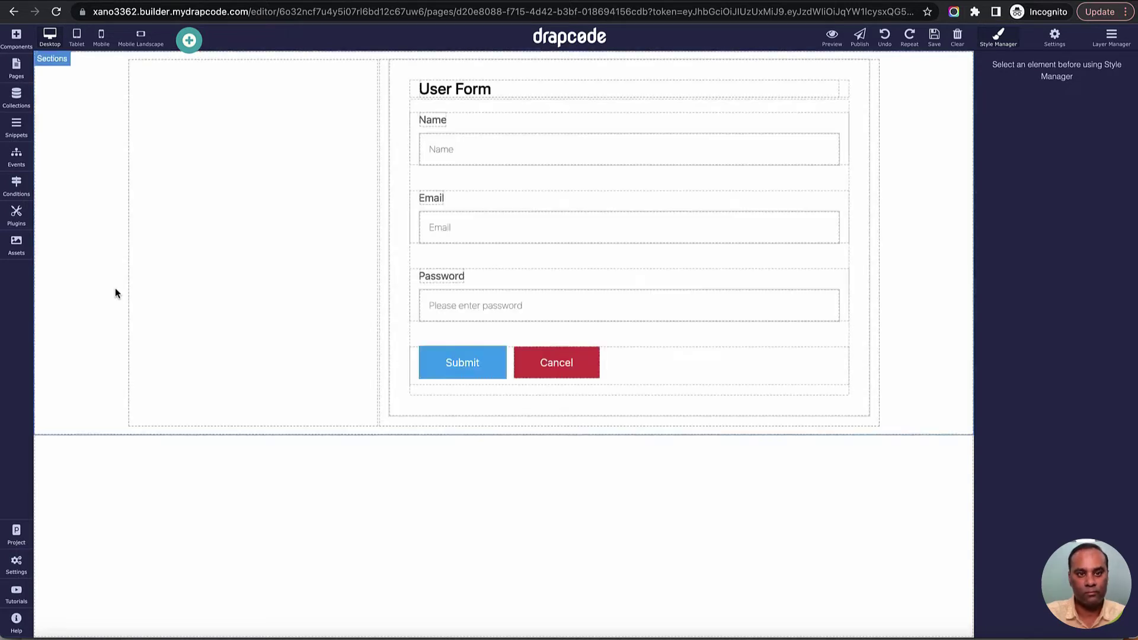
pyautogui.click(859, 136)
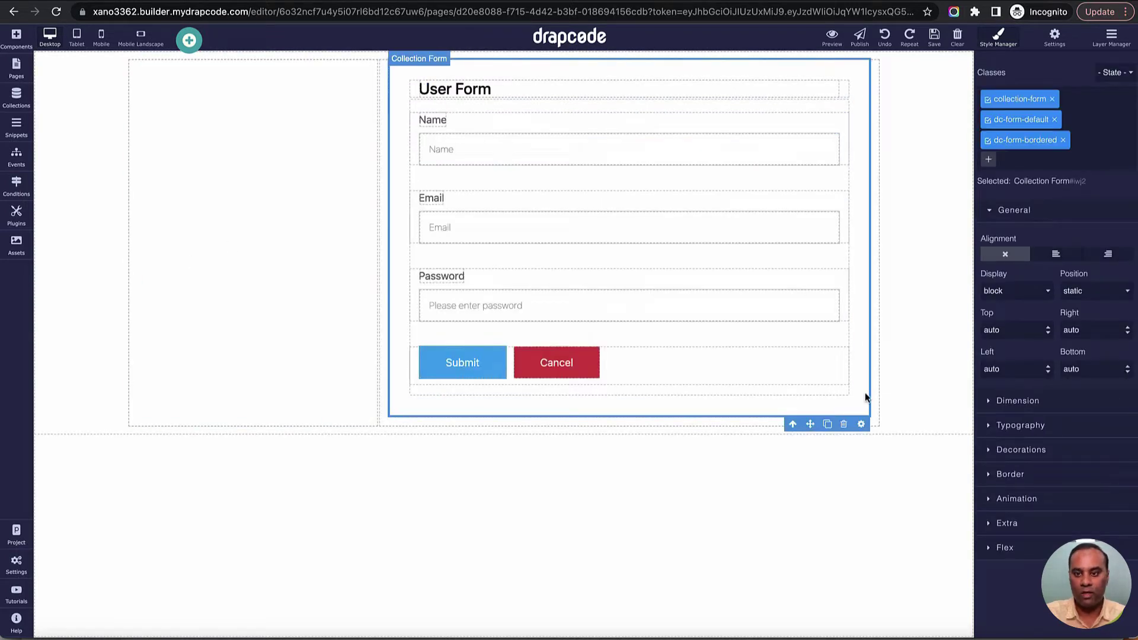
pyautogui.click(861, 424)
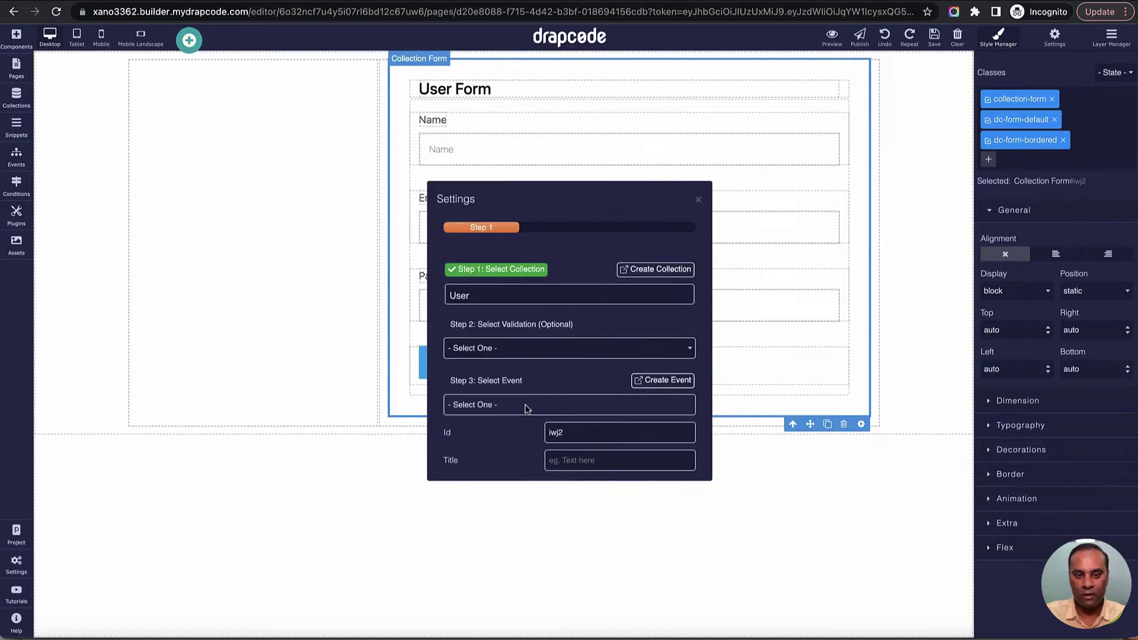
# Set the User Form's Select Event to Signup with Xano, save the page, and preview it.
pyautogui.click(526, 405)
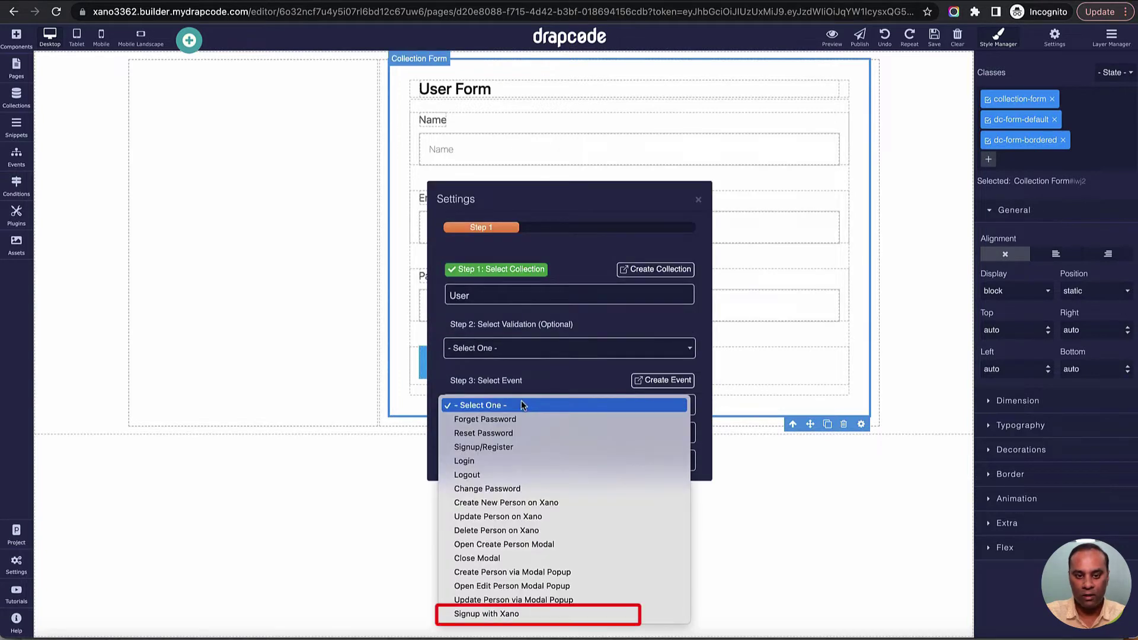
pyautogui.click(513, 615)
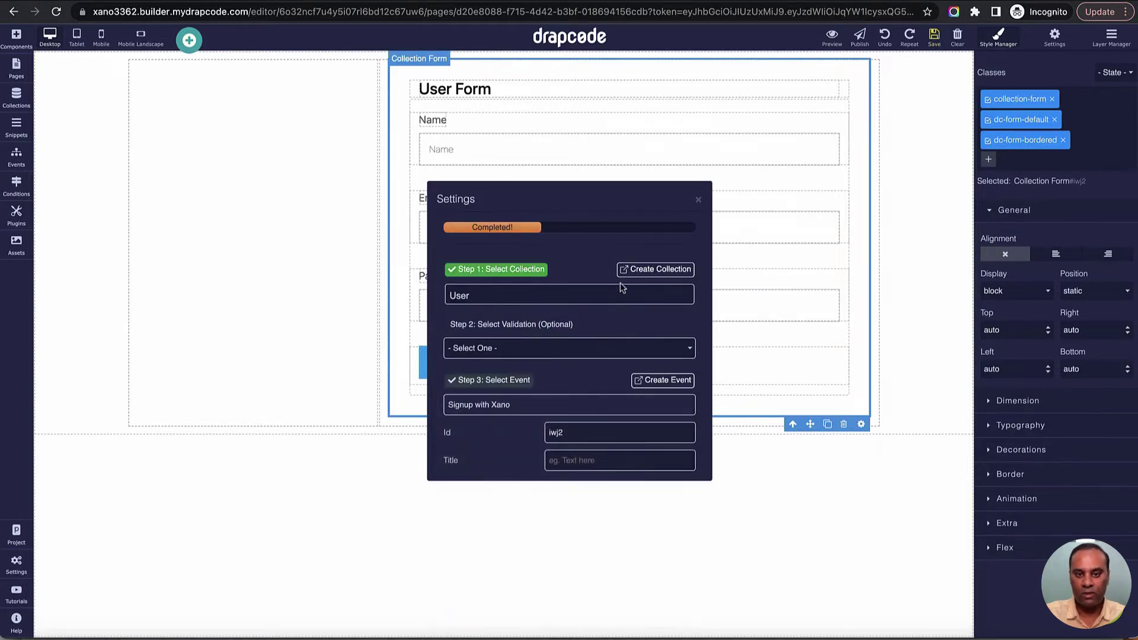
pyautogui.click(698, 199)
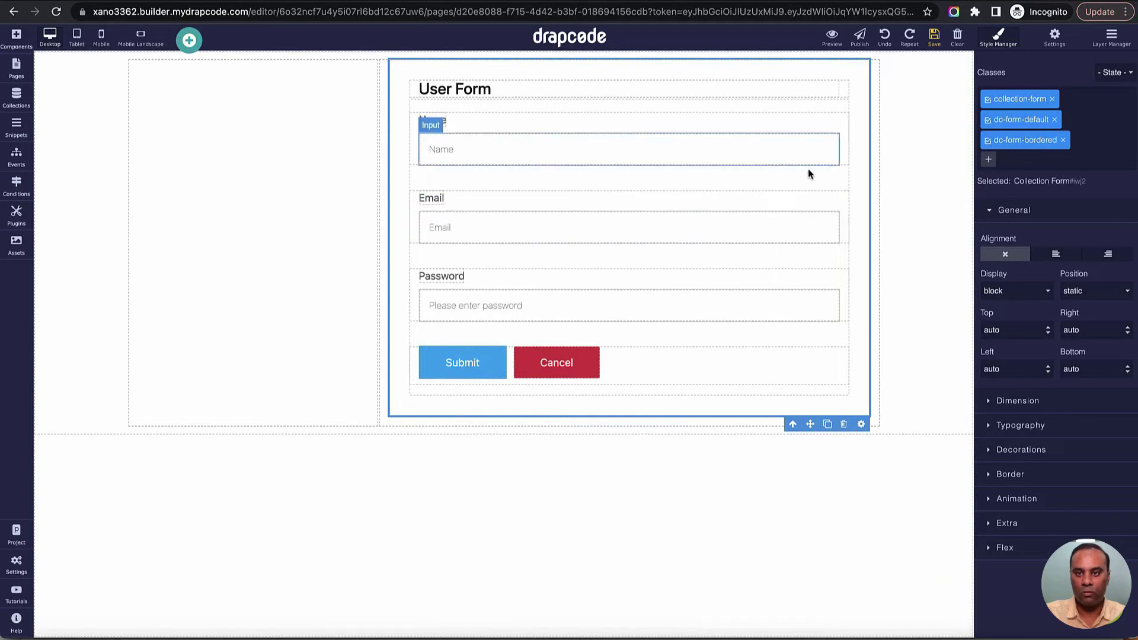
pyautogui.click(934, 35)
pyautogui.click(832, 35)
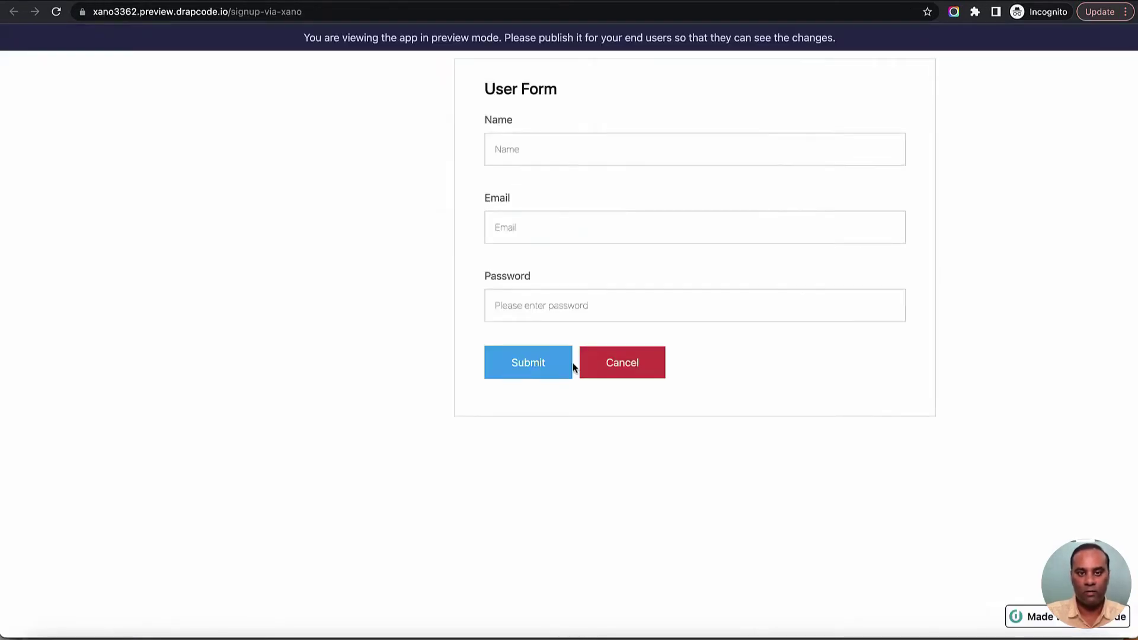
# Submit the form with a name, email and six-digit password, then retype an 11-digit password.
pyautogui.click(562, 153)
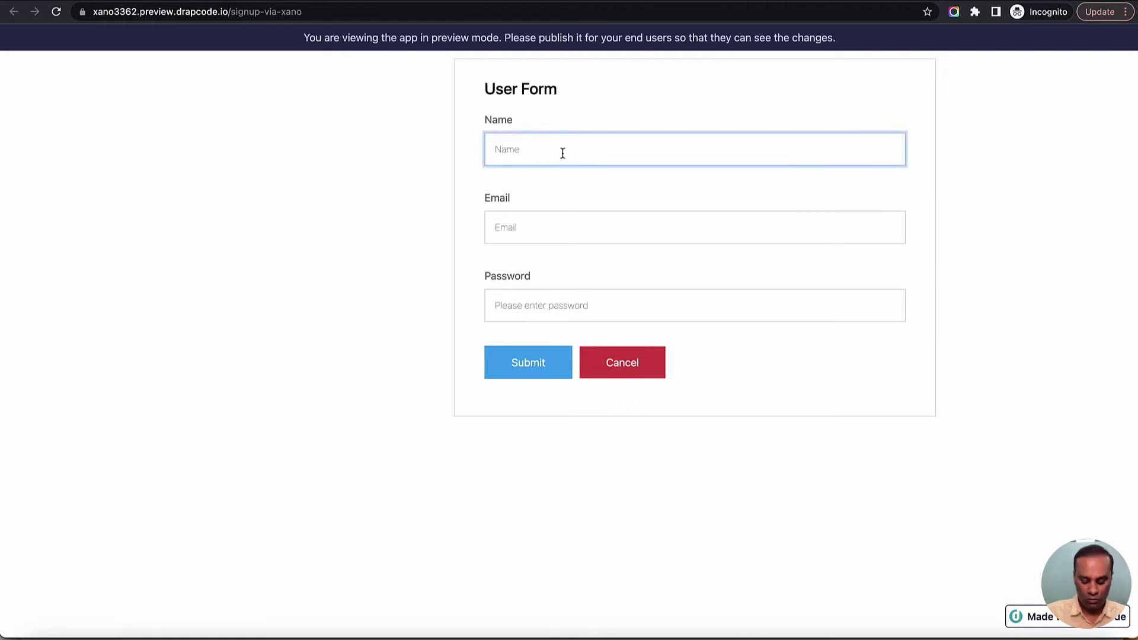
pyautogui.write('Vishal')
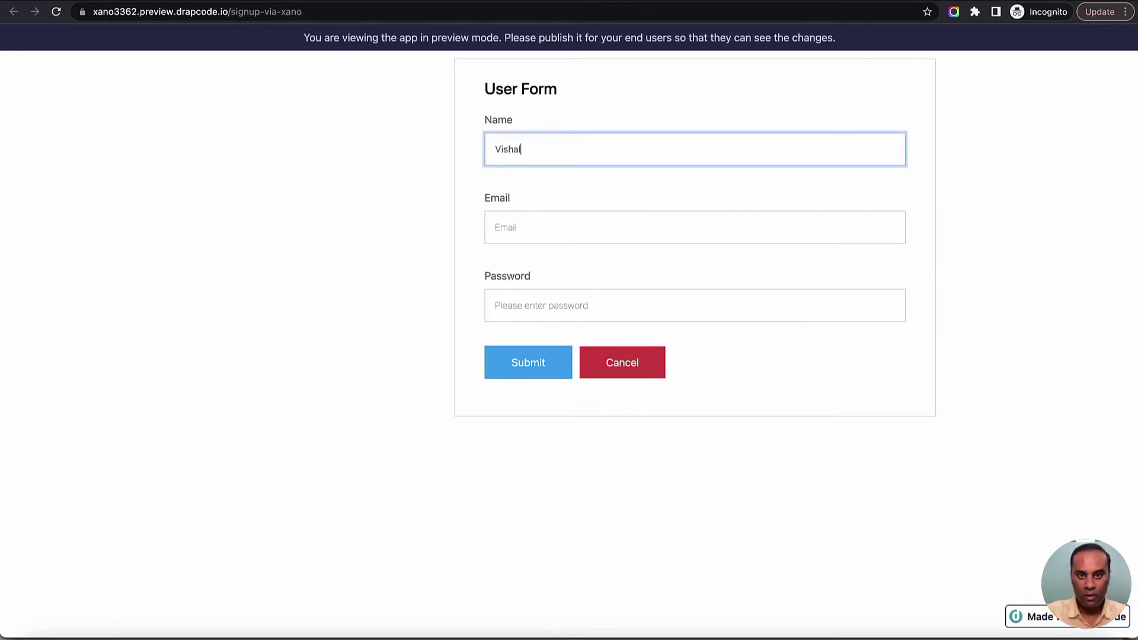
pyautogui.click(592, 228)
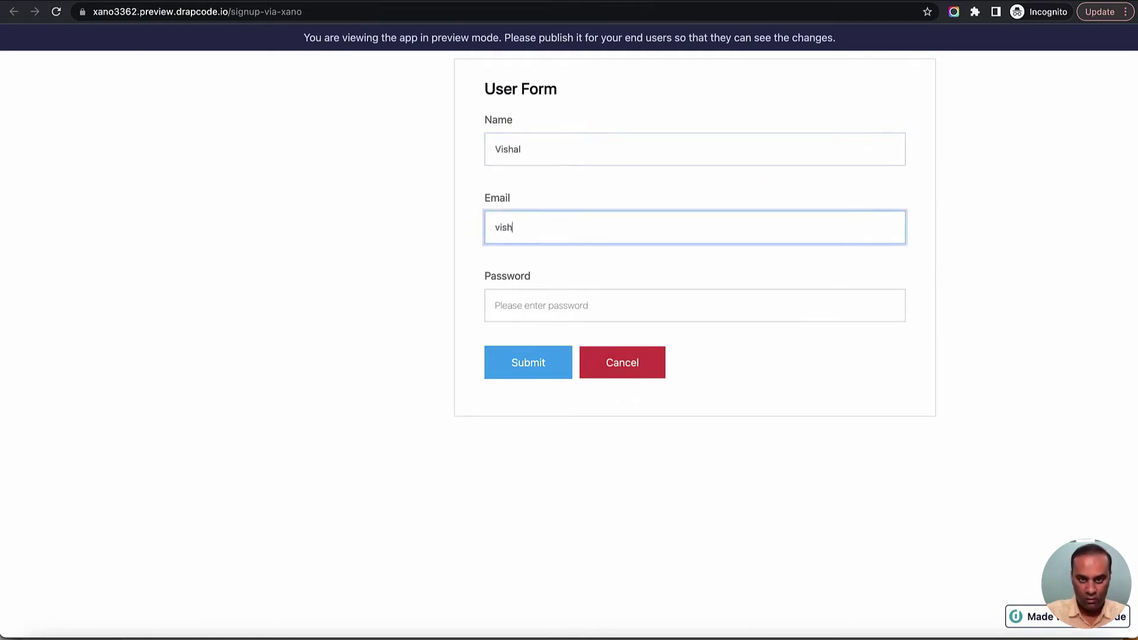
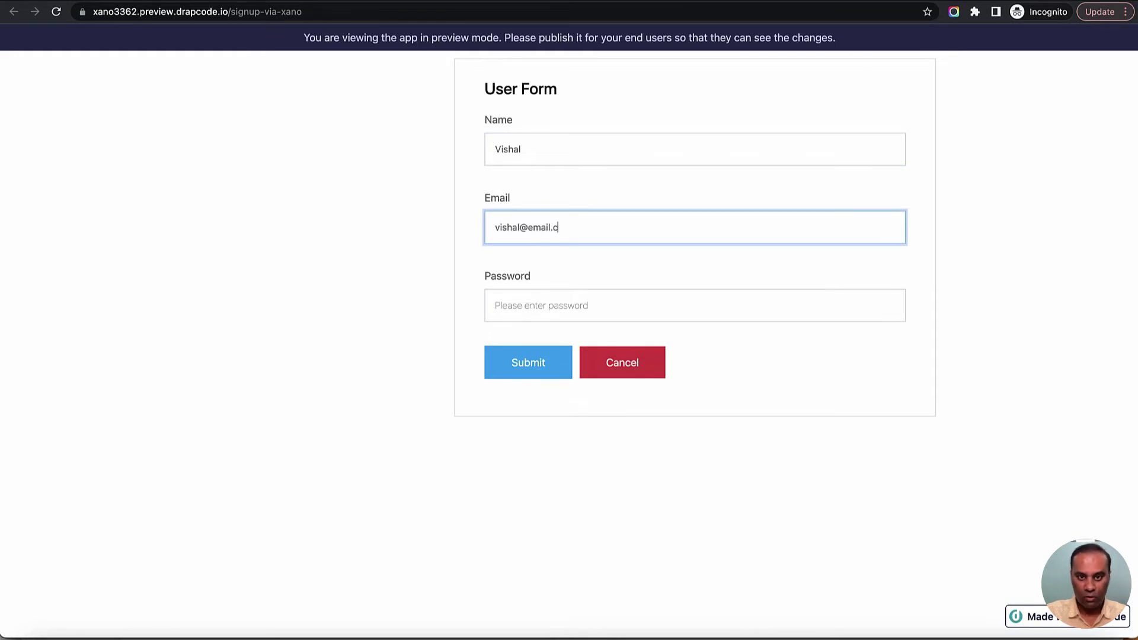
pyautogui.click(593, 305)
pyautogui.write('123')
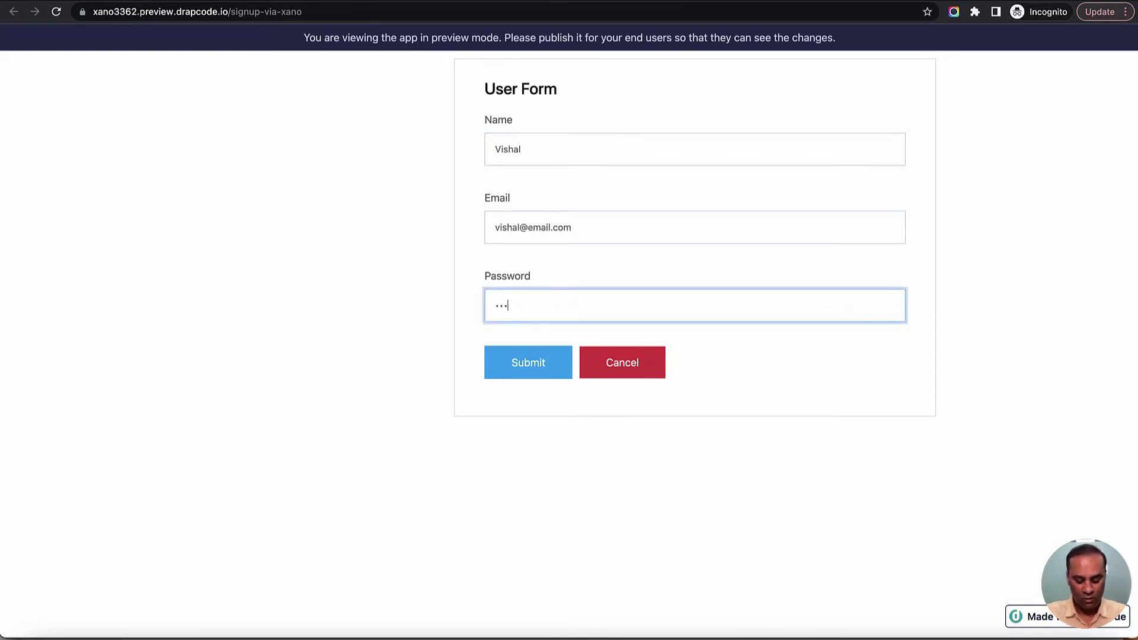
pyautogui.write('456')
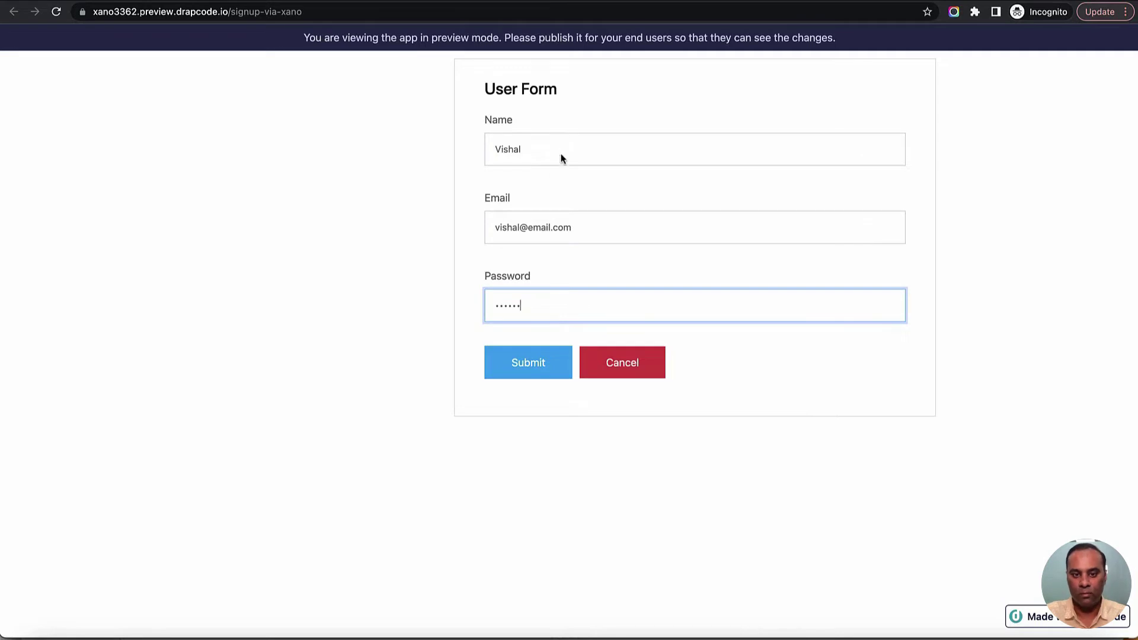
pyautogui.click(529, 362)
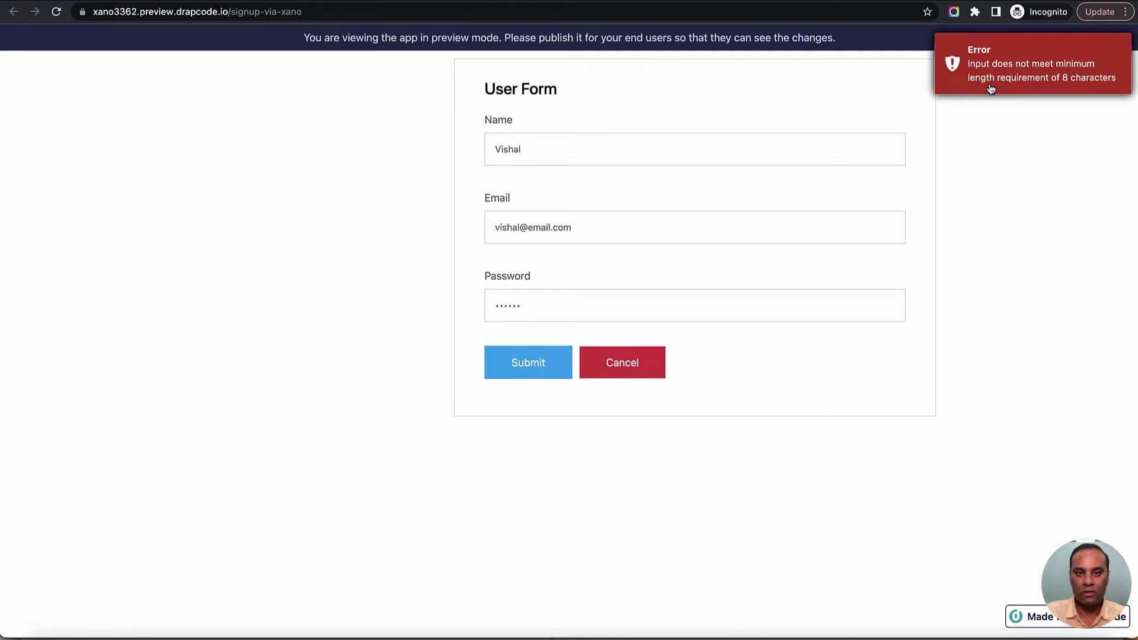
pyautogui.doubleClick(633, 312)
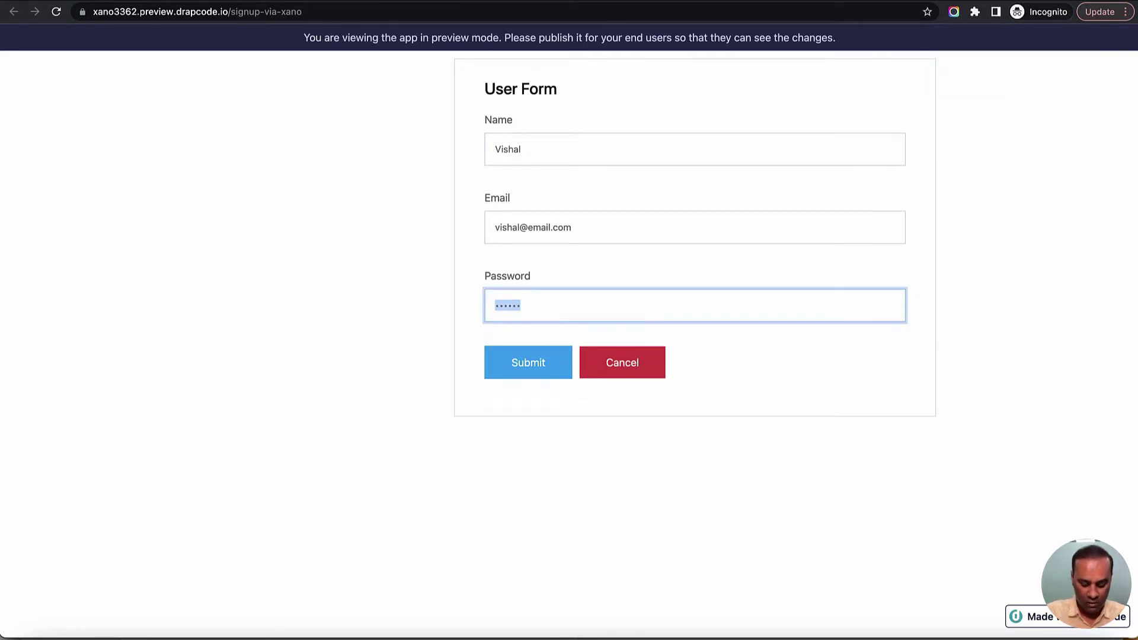
pyautogui.write('12345678')
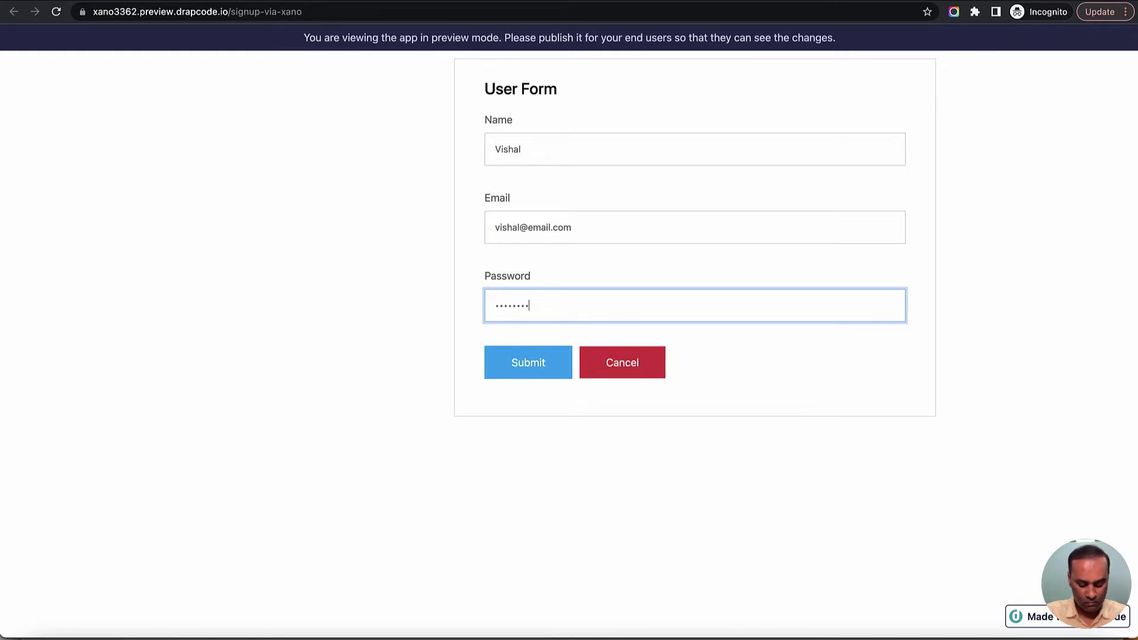
pyautogui.write('901')
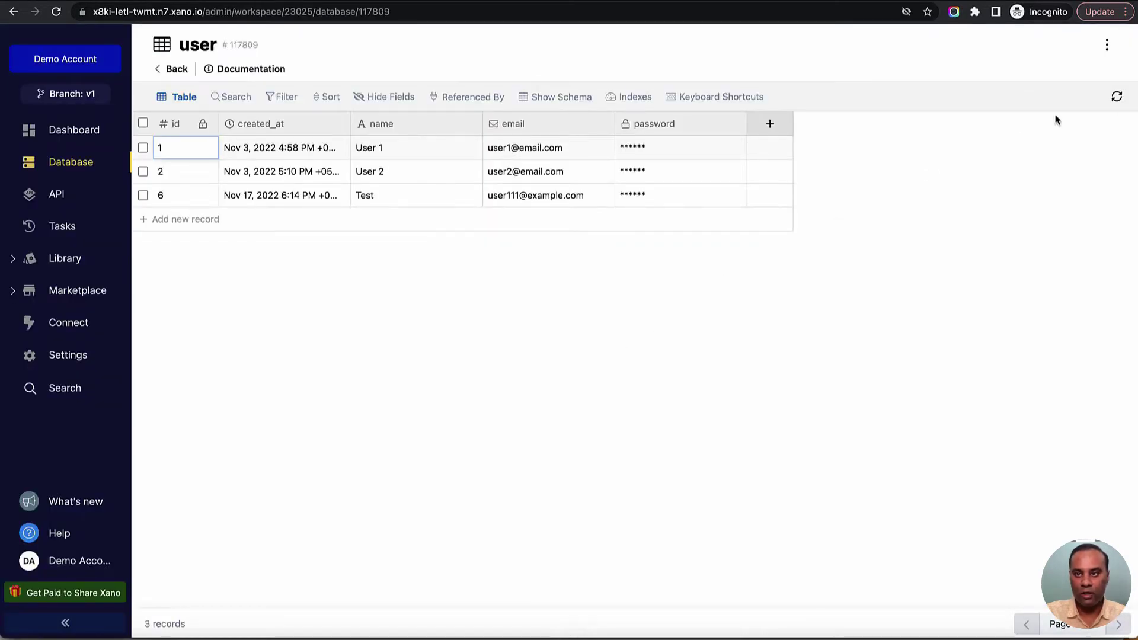
# Resubmit the signup with the longer password and refresh Xano's user table to find record id 7.
pyautogui.click(1116, 96)
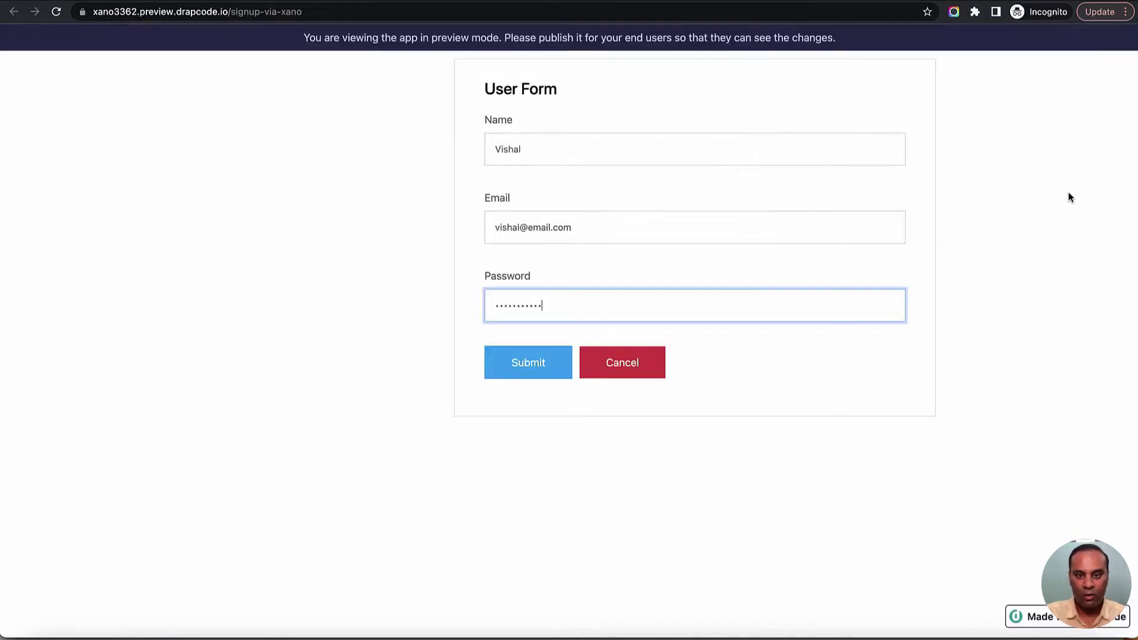
pyautogui.click(542, 366)
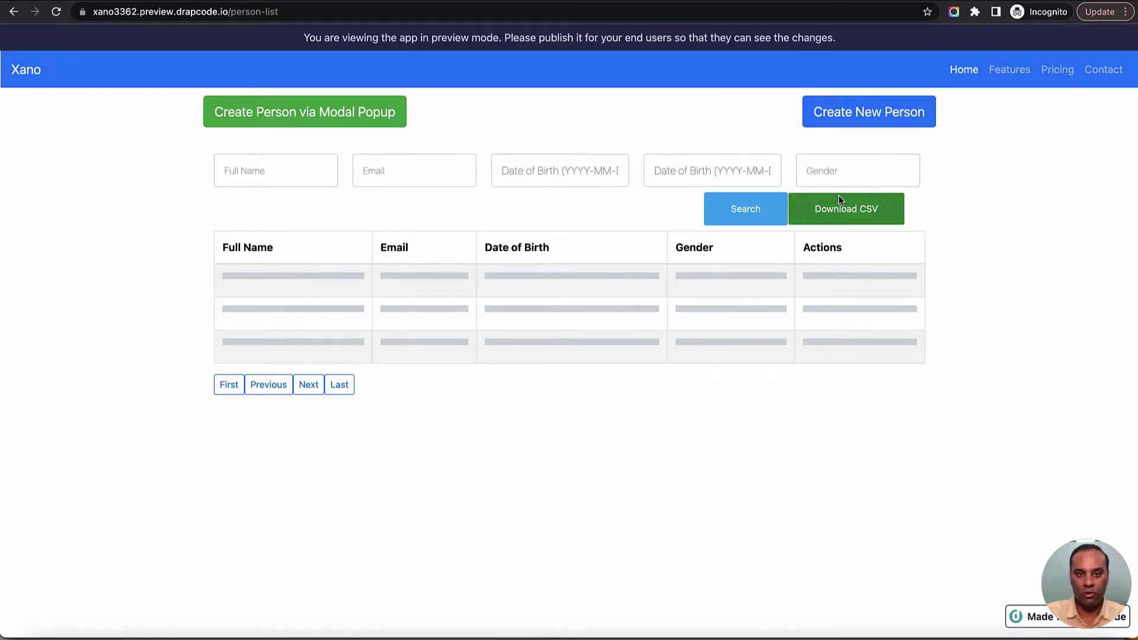
pyautogui.hotkey('ctrl', 'Tab')
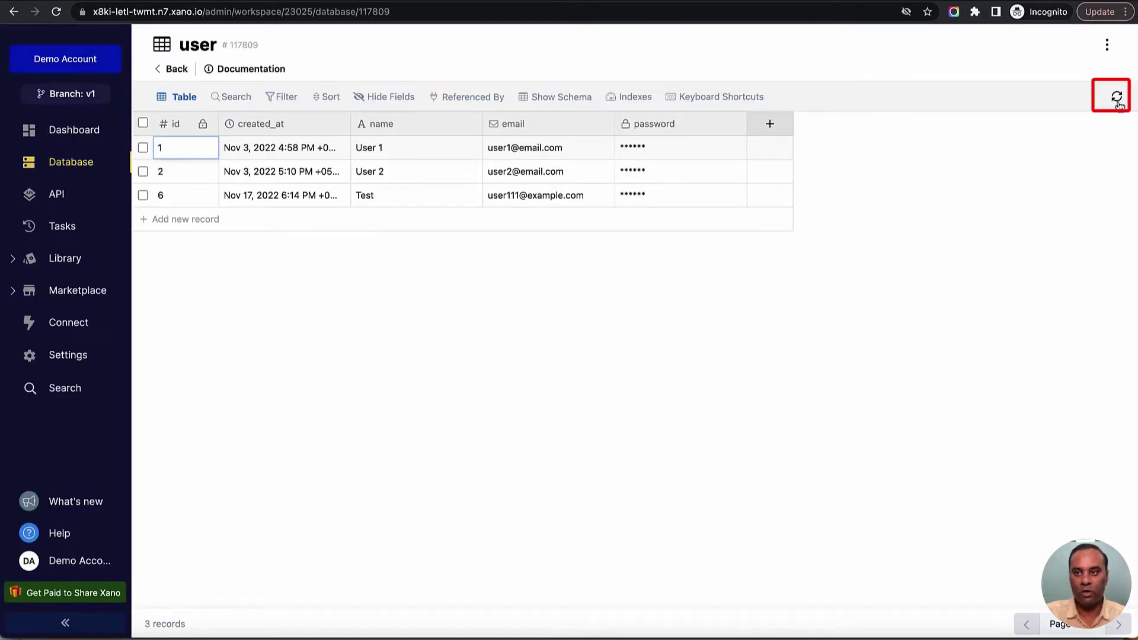
pyautogui.click(1116, 97)
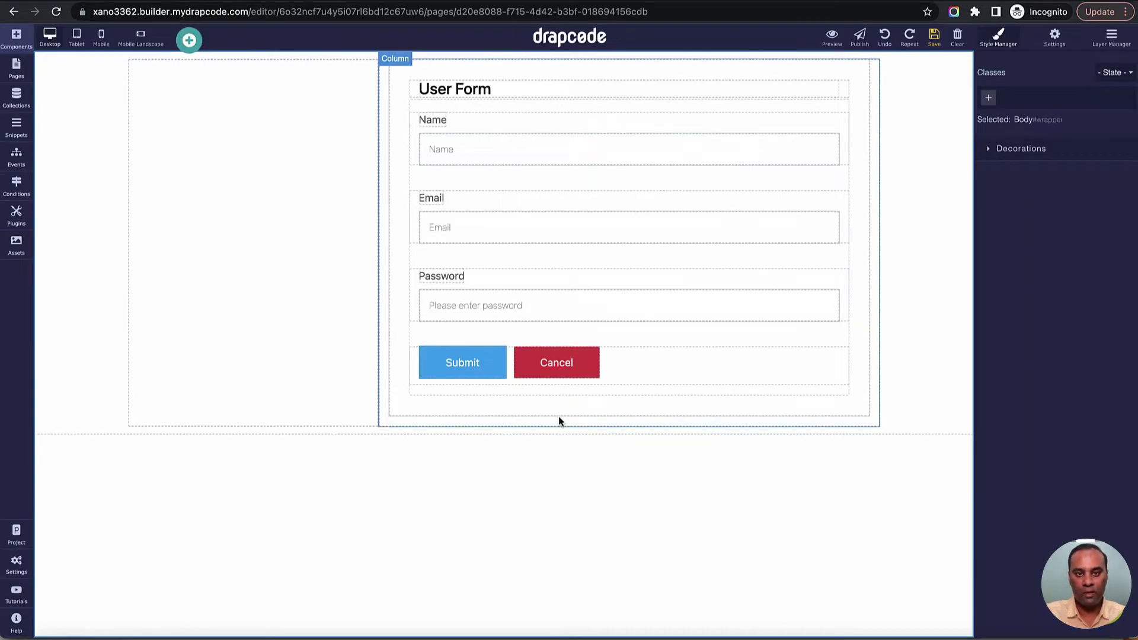
# Change the form heading text from 'User Form' to 'Signup Form'.
pyautogui.click(442, 94)
pyautogui.doubleClick(442, 95)
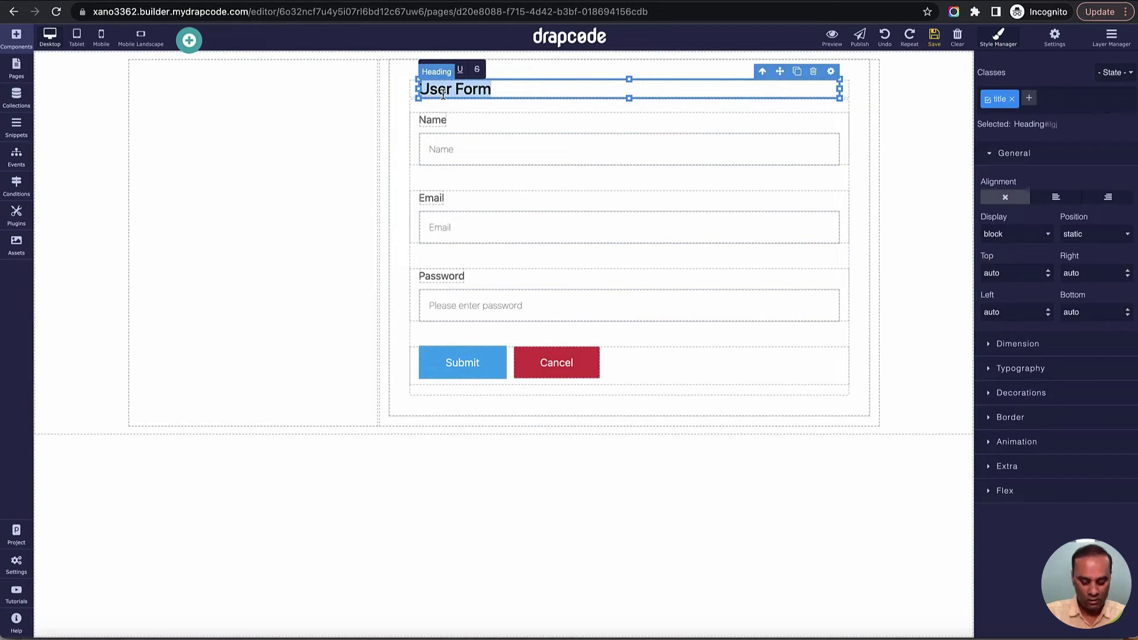
pyautogui.write('Signup Form')
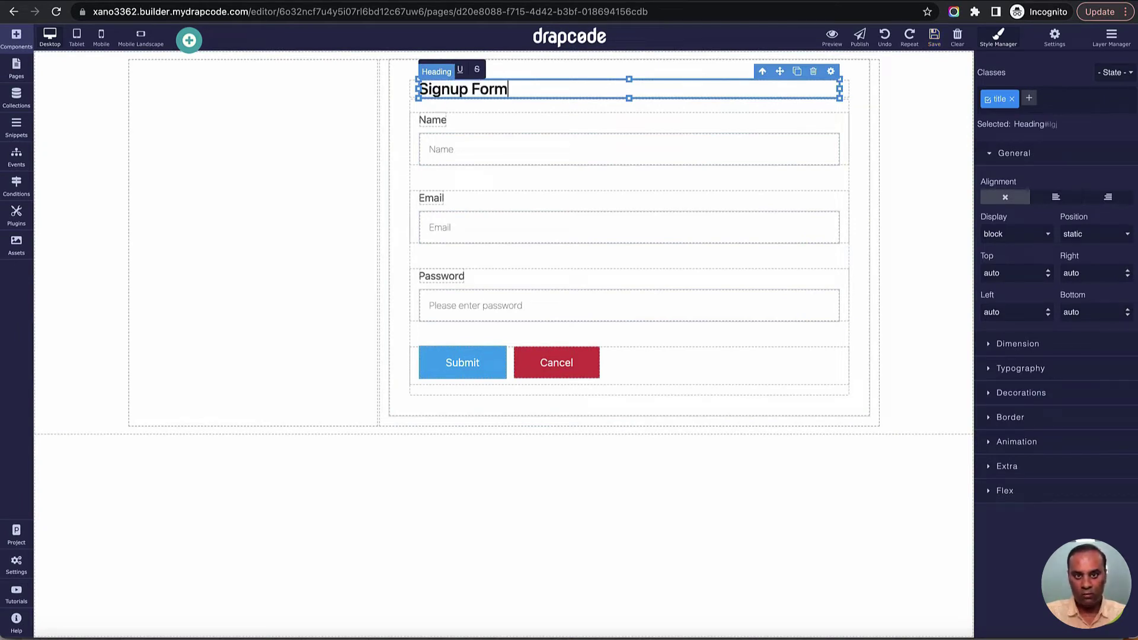
pyautogui.click(929, 133)
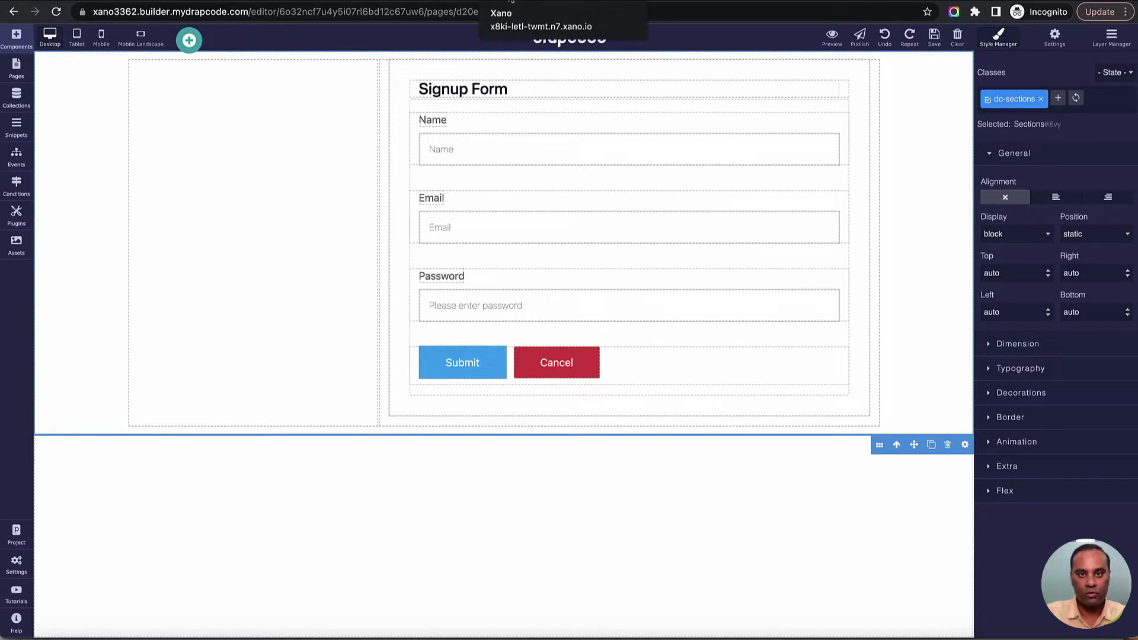
pyautogui.click(614, 2)
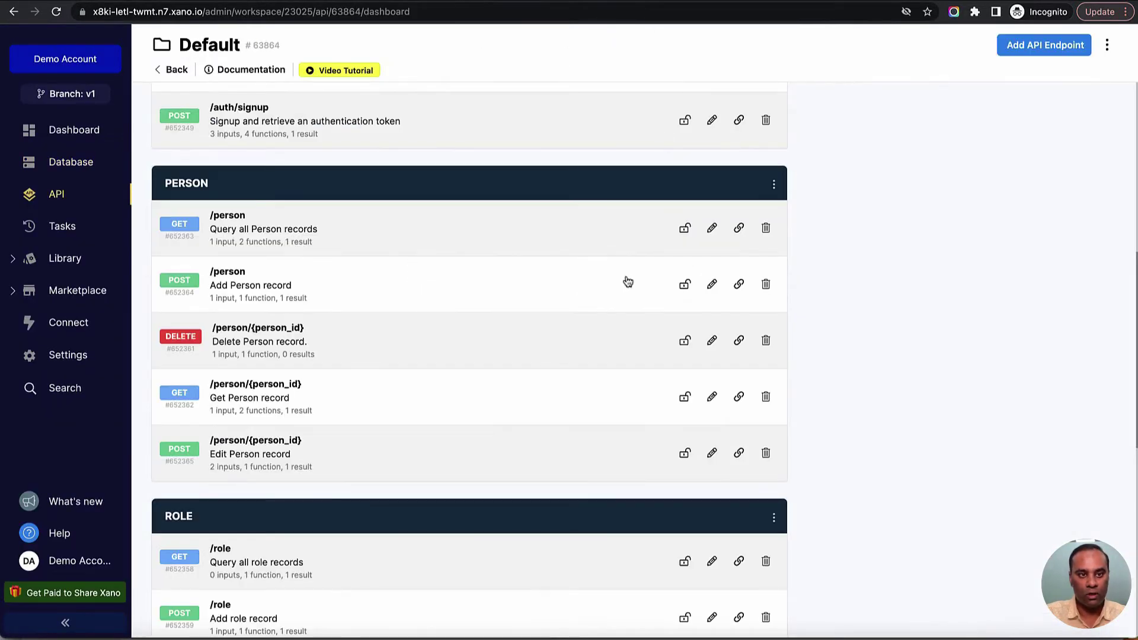
# Look through Xano's AUTH endpoints and open the /auth/login endpoint's details.
pyautogui.scroll(2, 624, 279)
pyautogui.scroll(-4, 624, 279)
pyautogui.scroll(10, 627, 281)
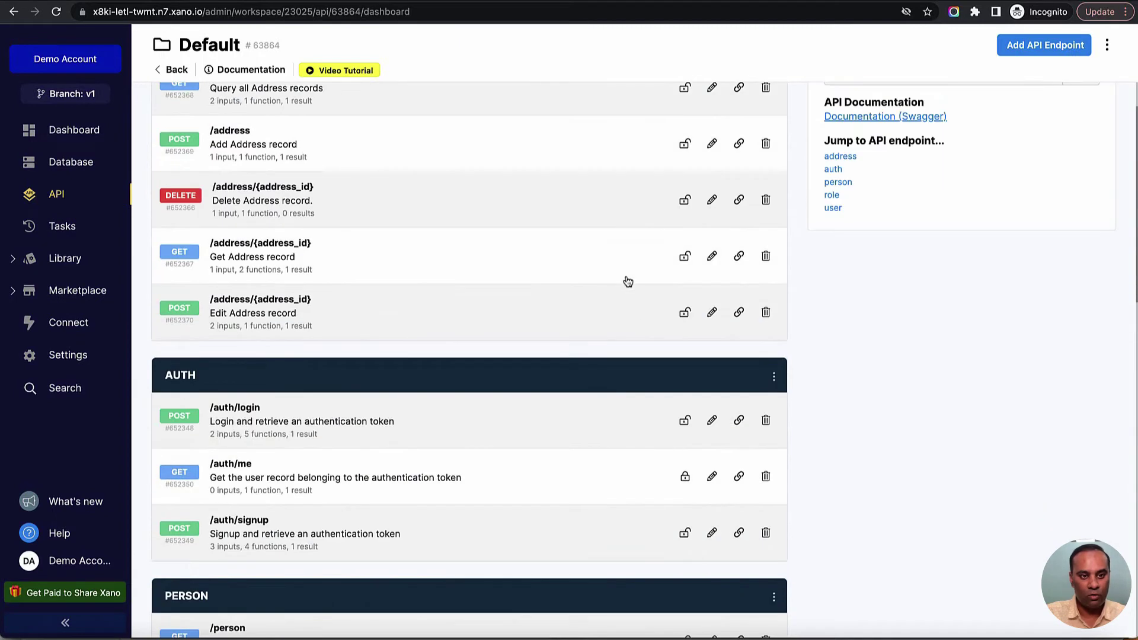
pyautogui.scroll(-2, 627, 280)
pyautogui.scroll(-1, 628, 281)
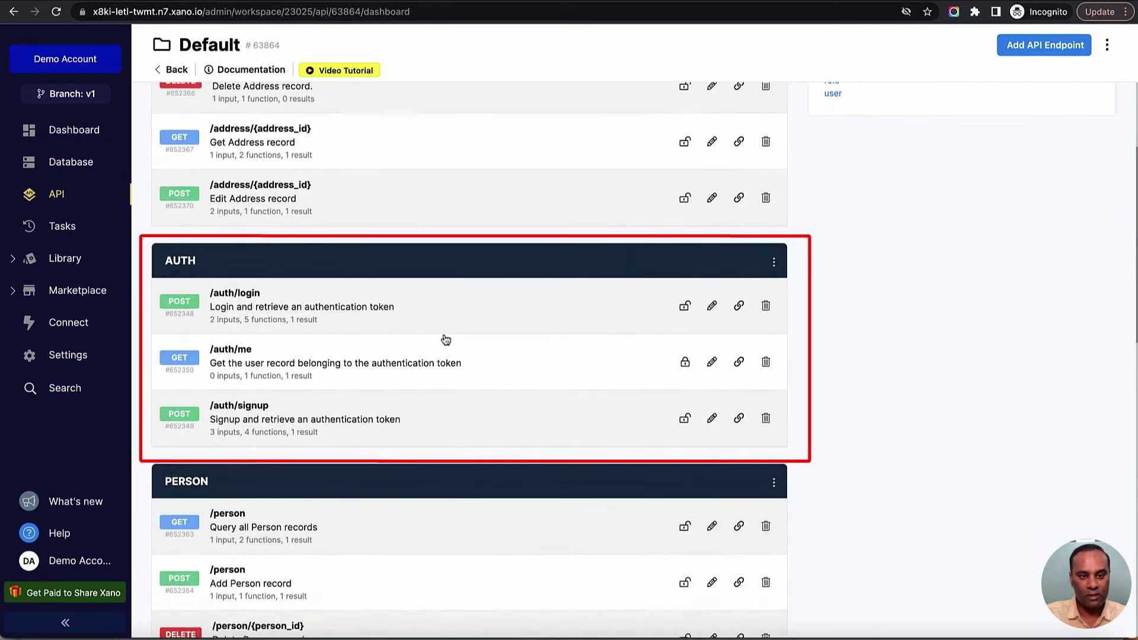
pyautogui.click(469, 307)
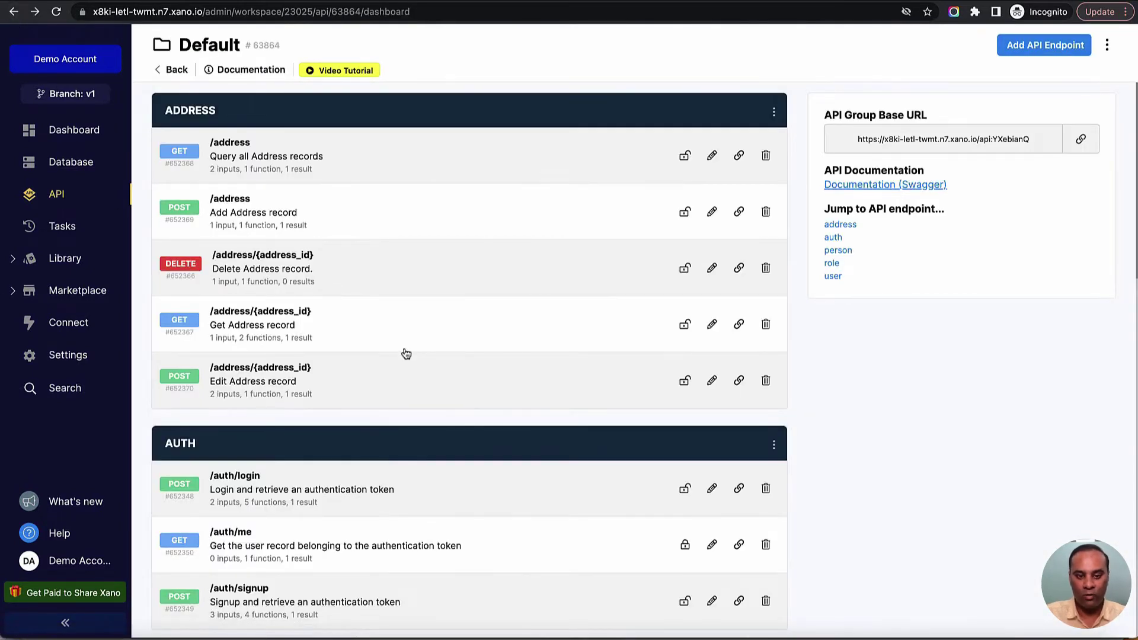
pyautogui.scroll(-4, 406, 354)
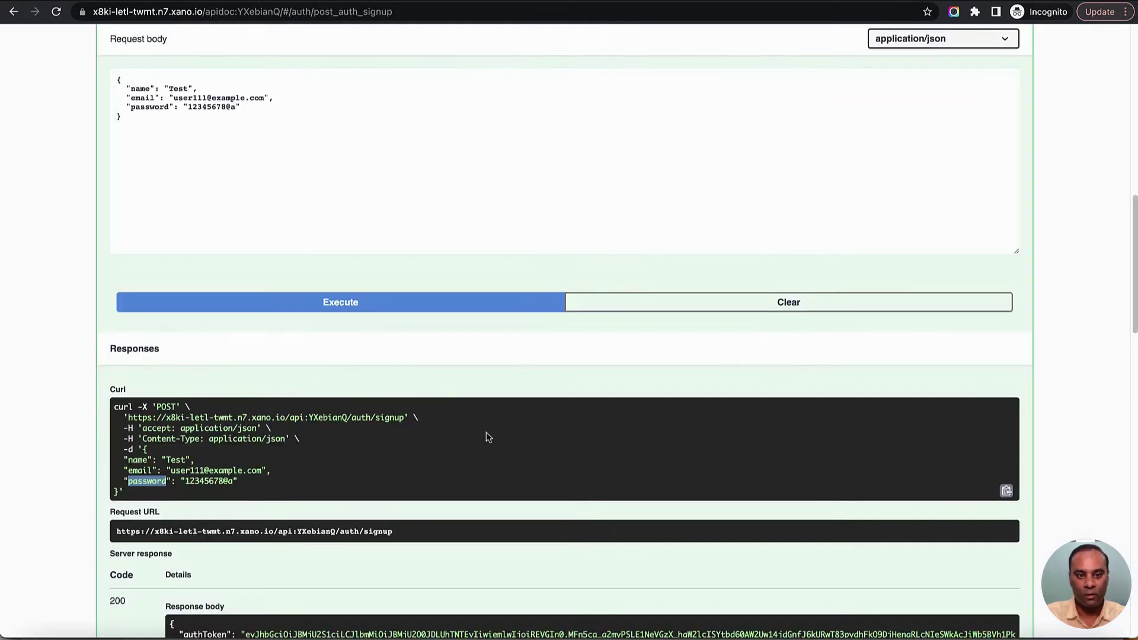
pyautogui.scroll(3, 487, 426)
# Collapse /auth/signup and expand /auth/login to review its email and password body values.
pyautogui.scroll(4, 487, 426)
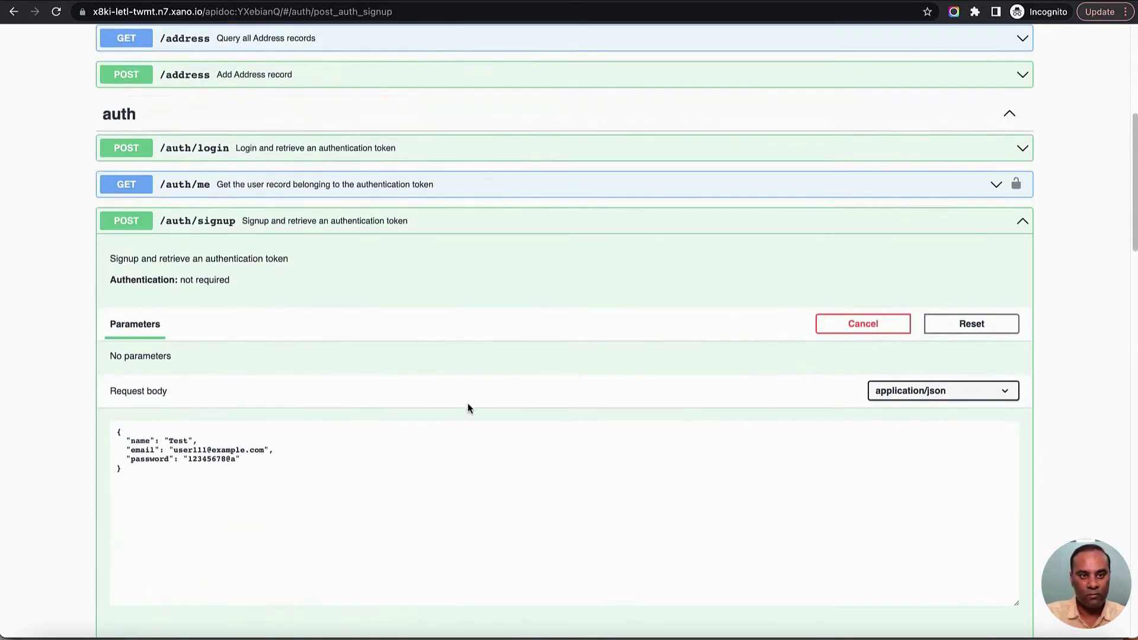
pyautogui.click(371, 230)
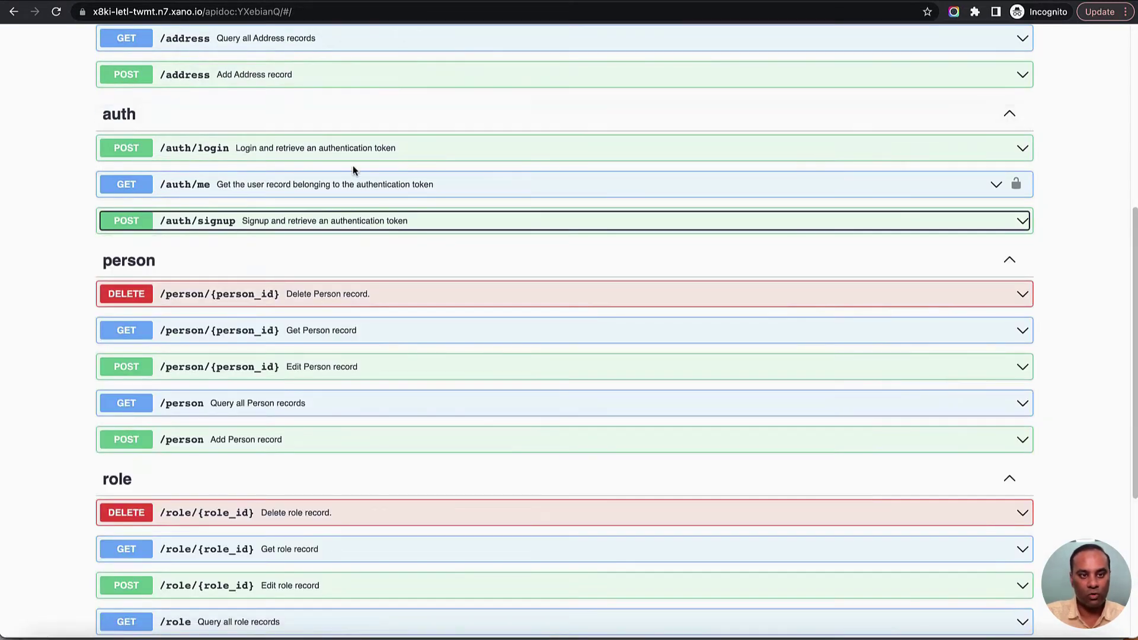
pyautogui.click(262, 156)
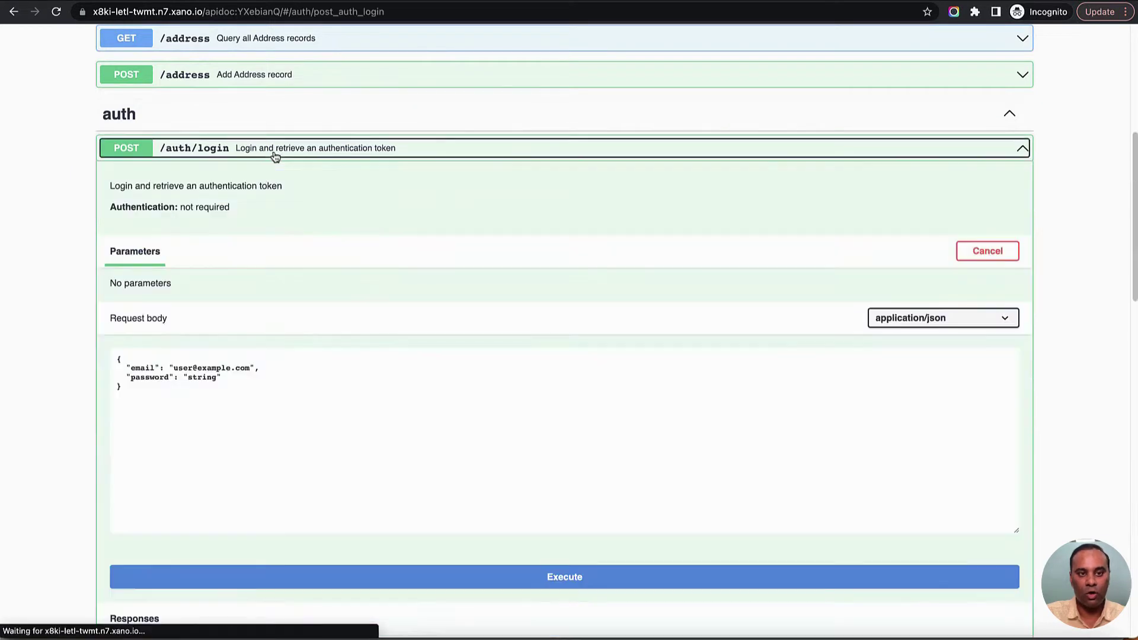
pyautogui.scroll(-1, 325, 242)
pyautogui.doubleClick(180, 344)
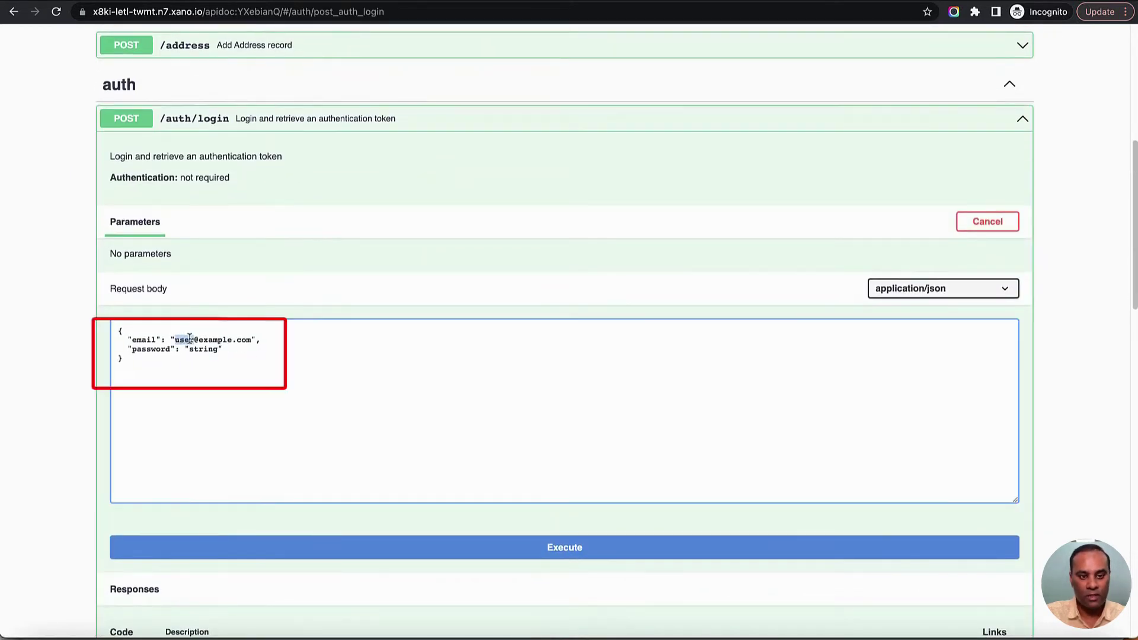
pyautogui.doubleClick(202, 349)
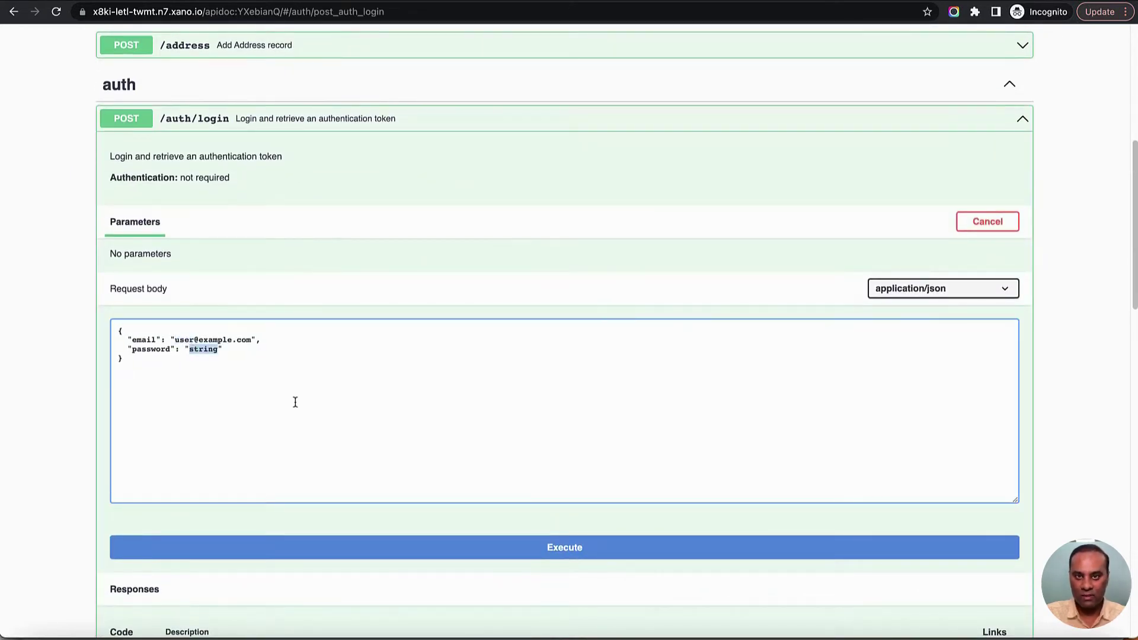
# Run /auth/me without a token to see its 401 unauthorized response, then return to DrapCode.
pyautogui.scroll(-6, 295, 403)
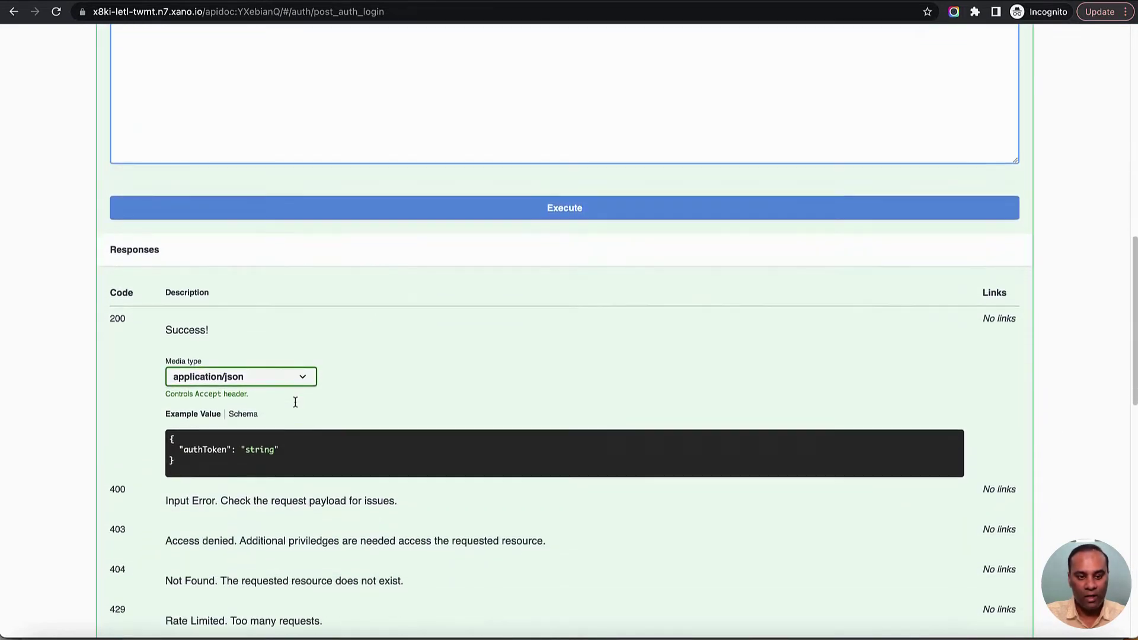
pyautogui.scroll(-5, 295, 402)
pyautogui.click(425, 419)
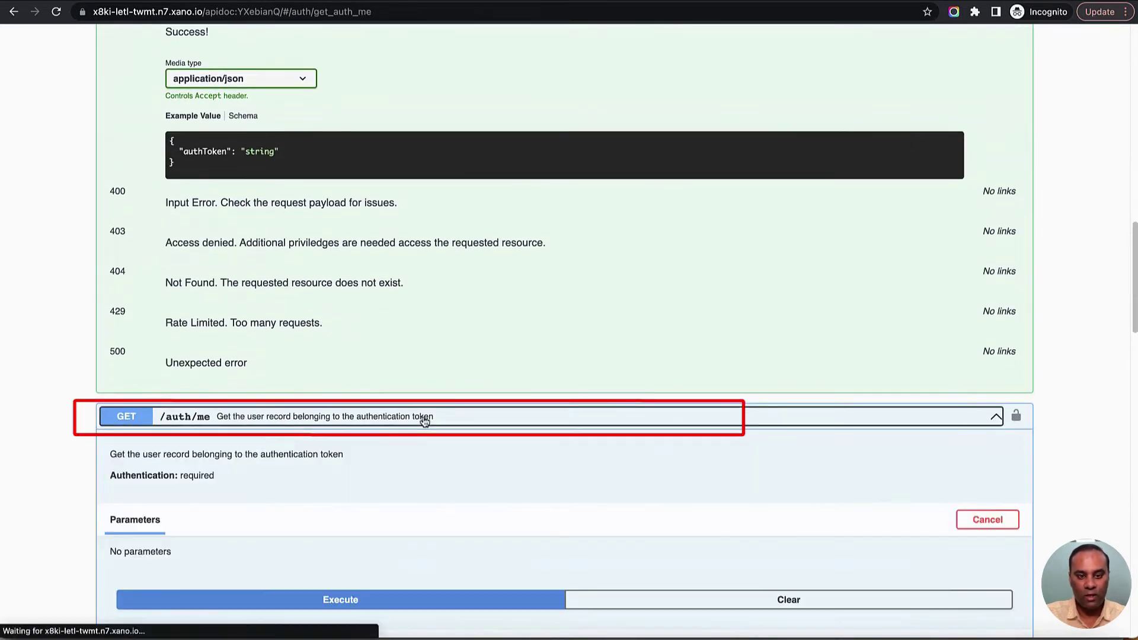
pyautogui.scroll(-5, 506, 415)
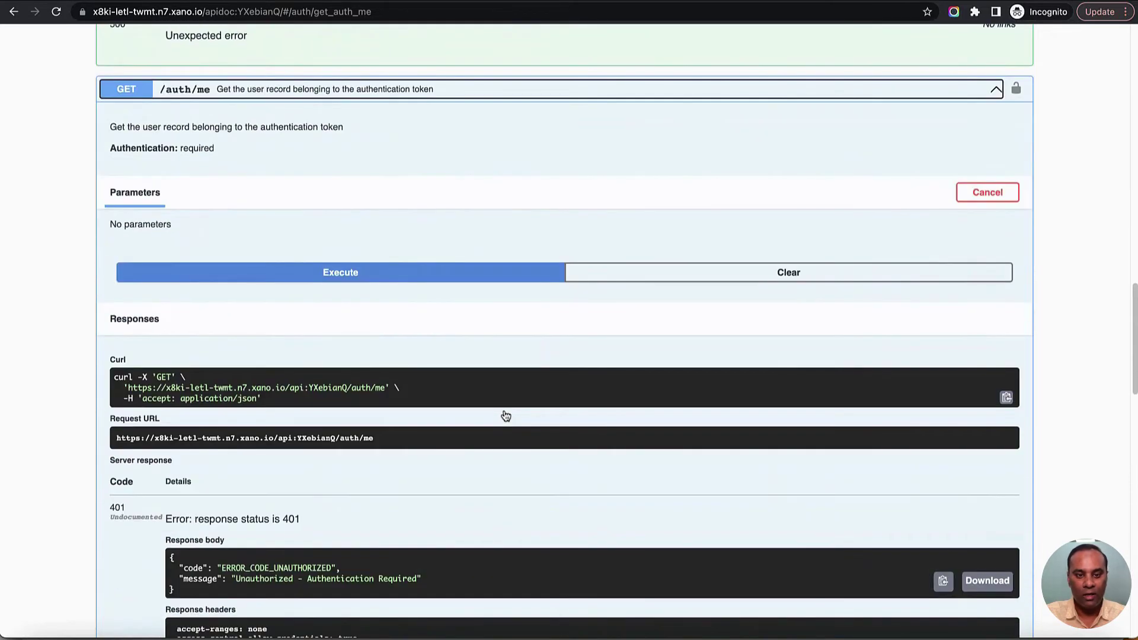
pyautogui.scroll(-4, 445, 410)
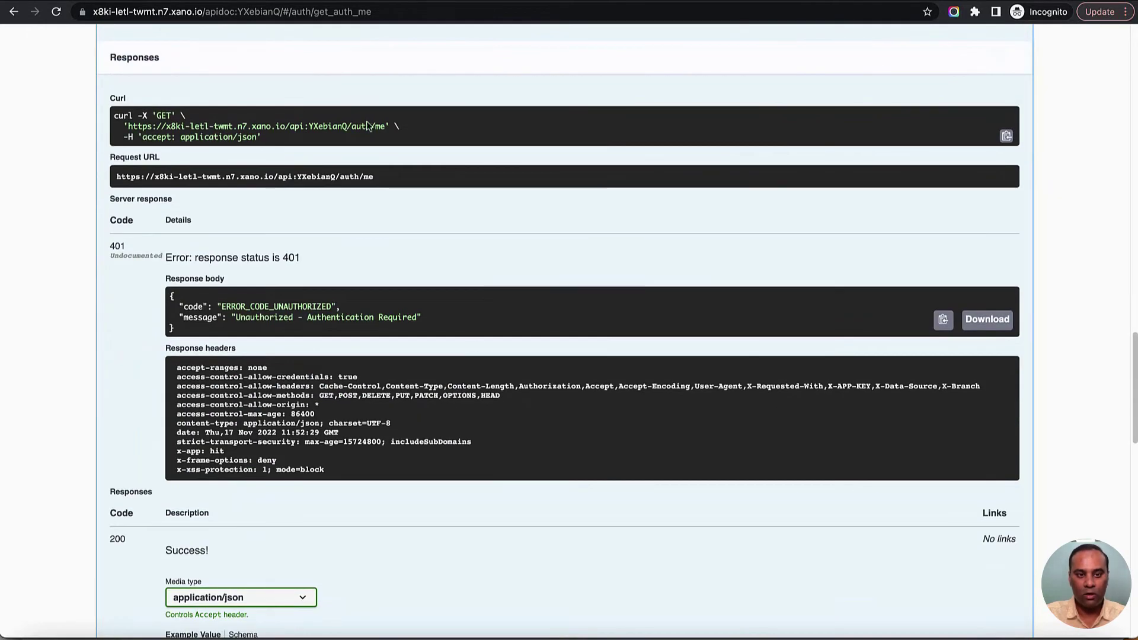
pyautogui.scroll(2, 364, 217)
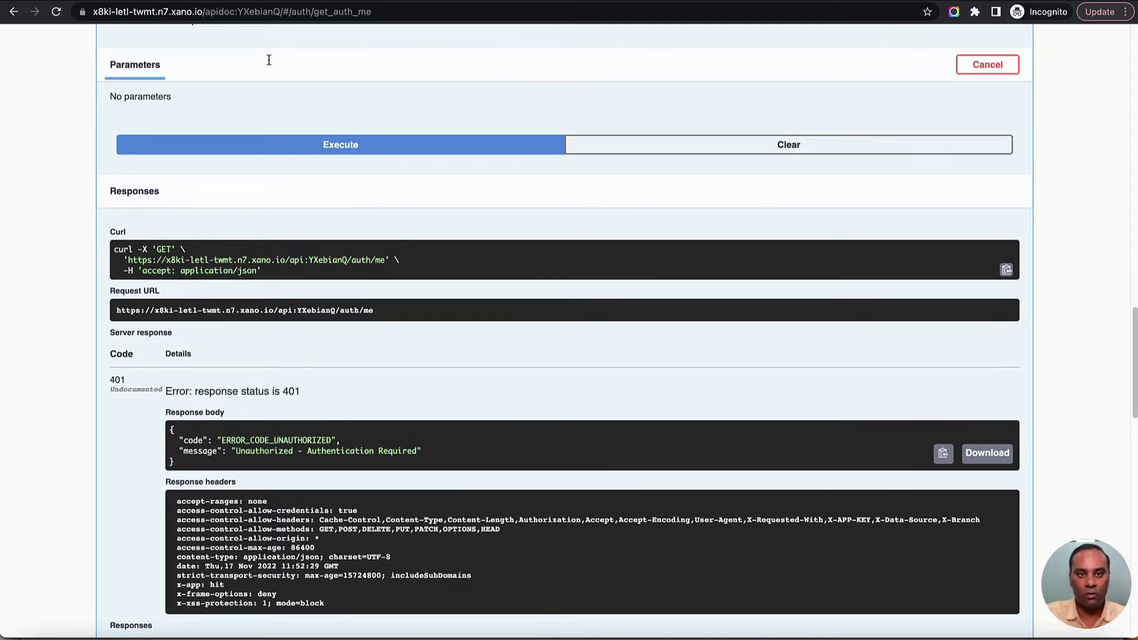
pyautogui.click(401, 5)
# Add a page named 'Login via Xano' at /login-via-xano, then return to the Xano docs.
pyautogui.click(16, 67)
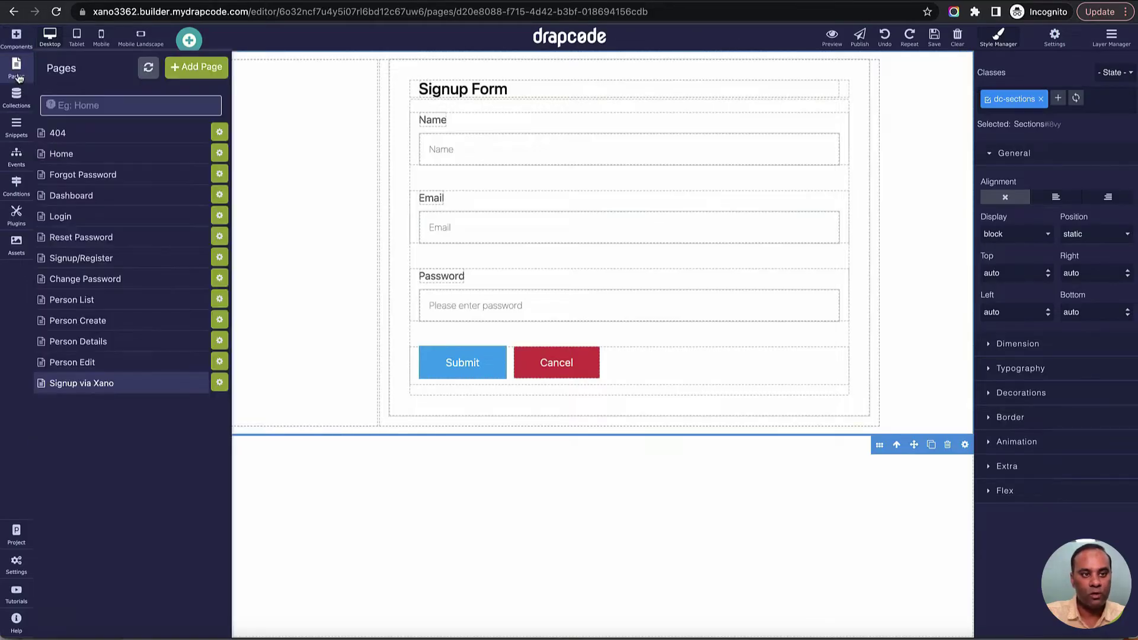
pyautogui.click(198, 72)
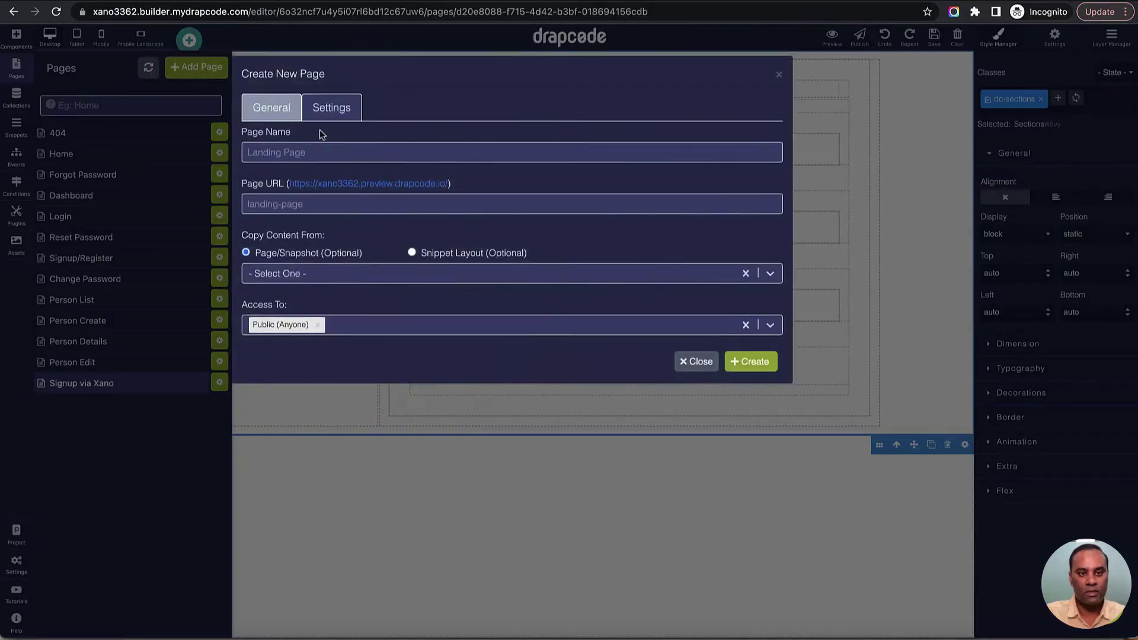
pyautogui.click(337, 152)
pyautogui.write('Login v')
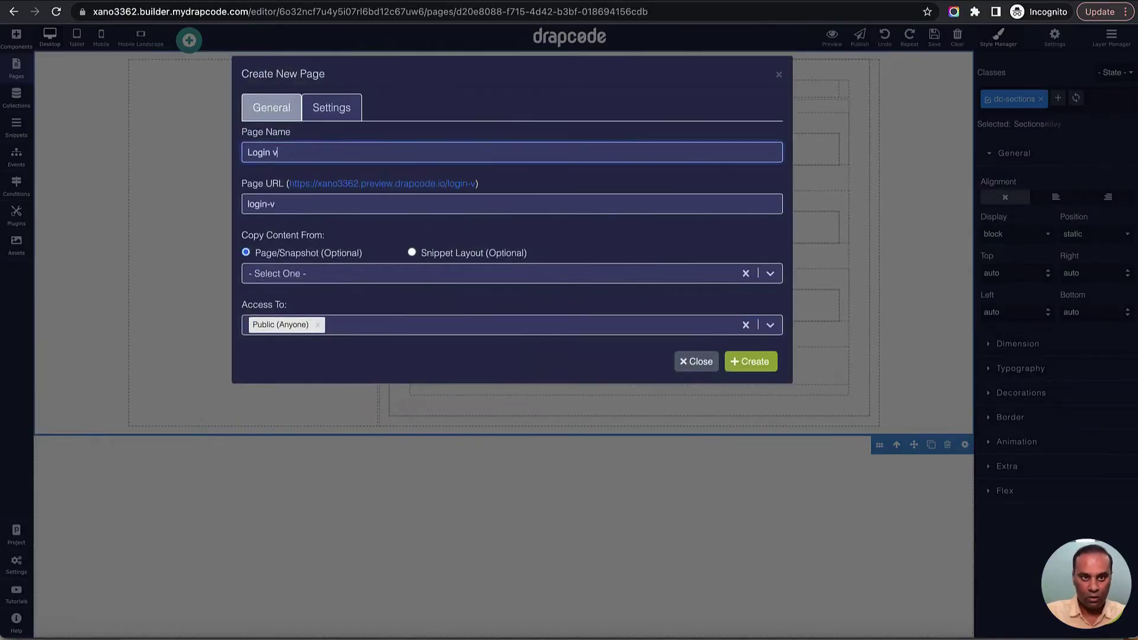
pyautogui.write('ia Xano')
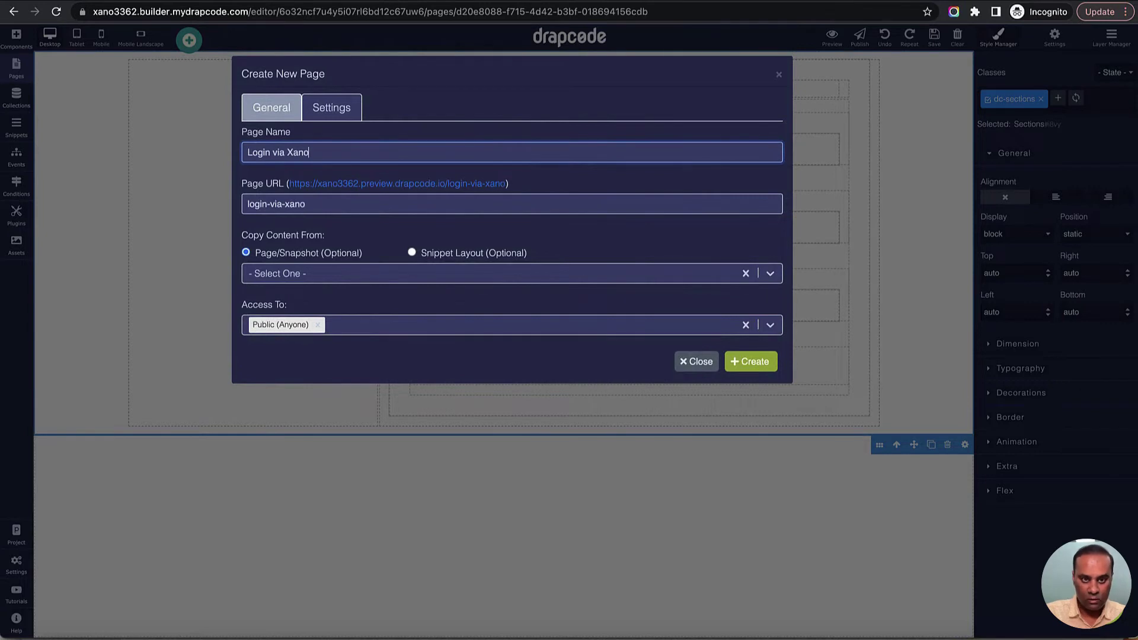
pyautogui.click(738, 361)
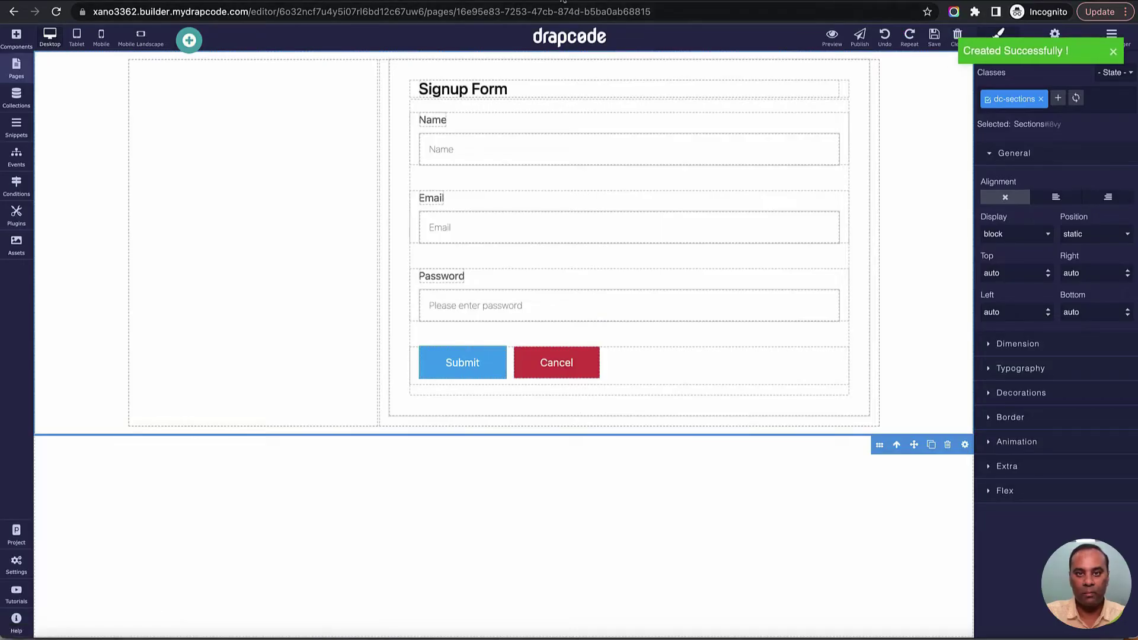
pyautogui.click(563, 2)
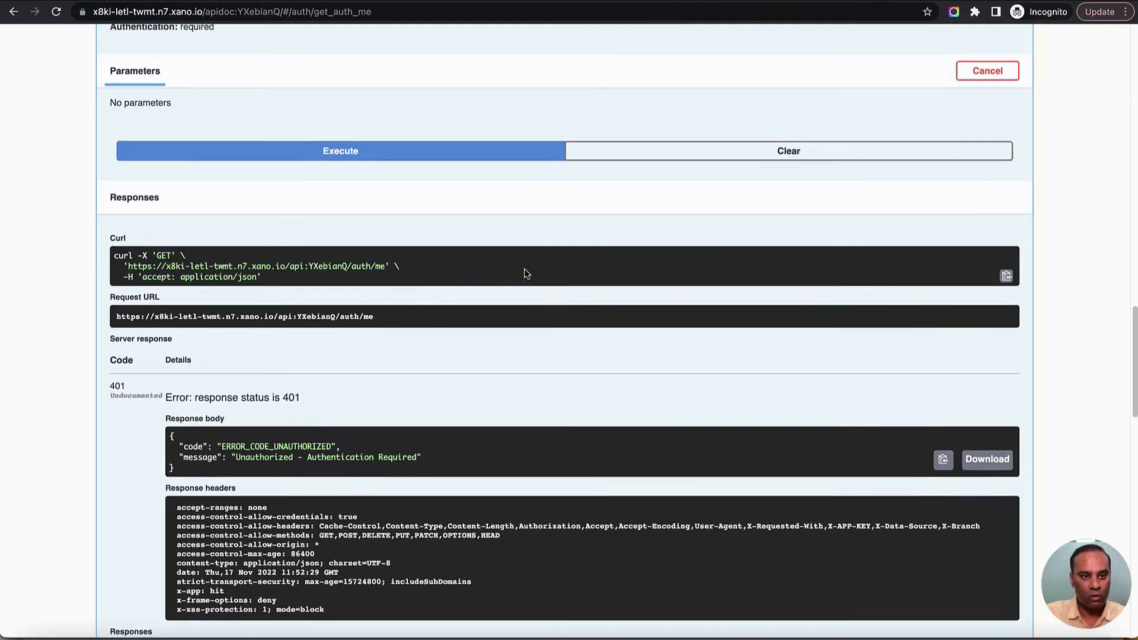
# Check the email and password keys in the POST /auth/login request body, then go back to DrapCode.
pyautogui.scroll(6, 524, 273)
pyautogui.scroll(10, 524, 274)
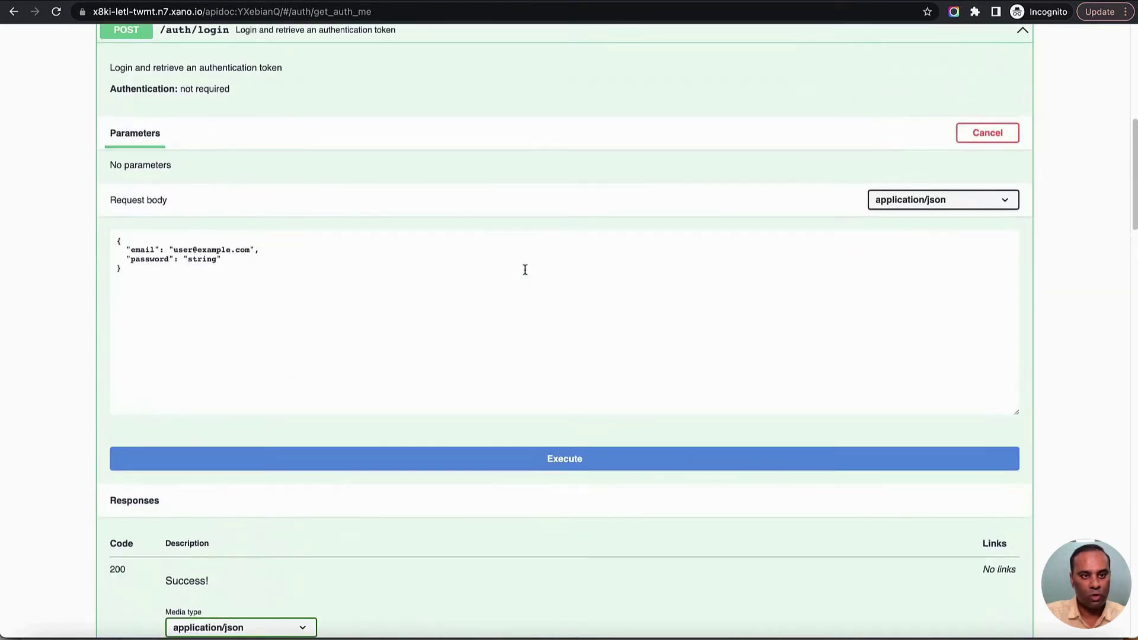
pyautogui.doubleClick(143, 249)
pyautogui.doubleClick(151, 259)
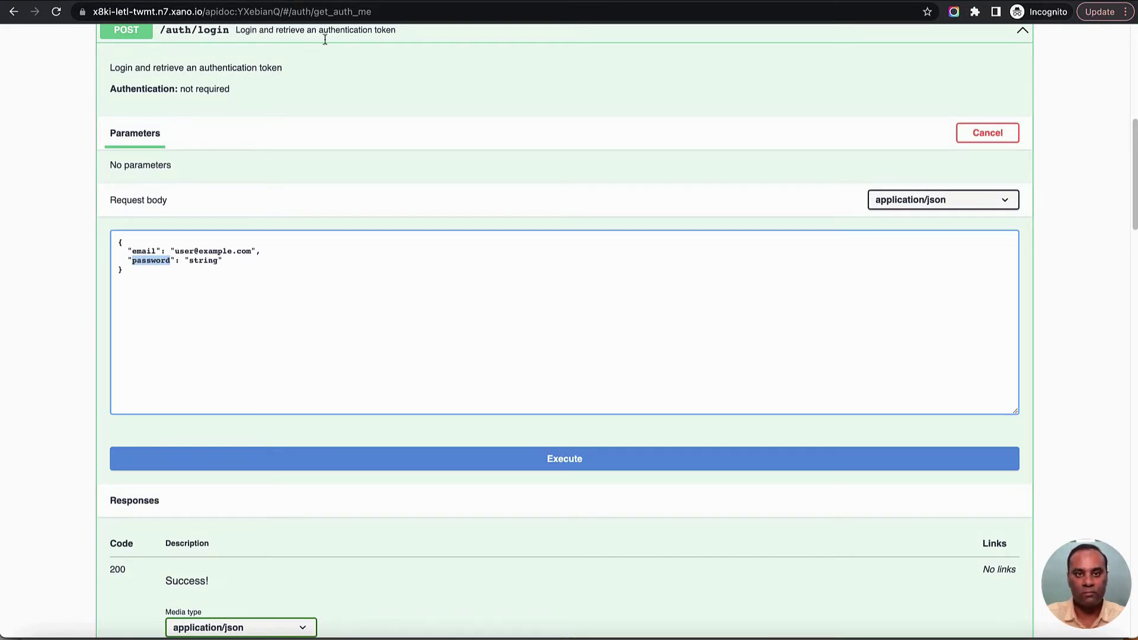
pyautogui.click(438, 7)
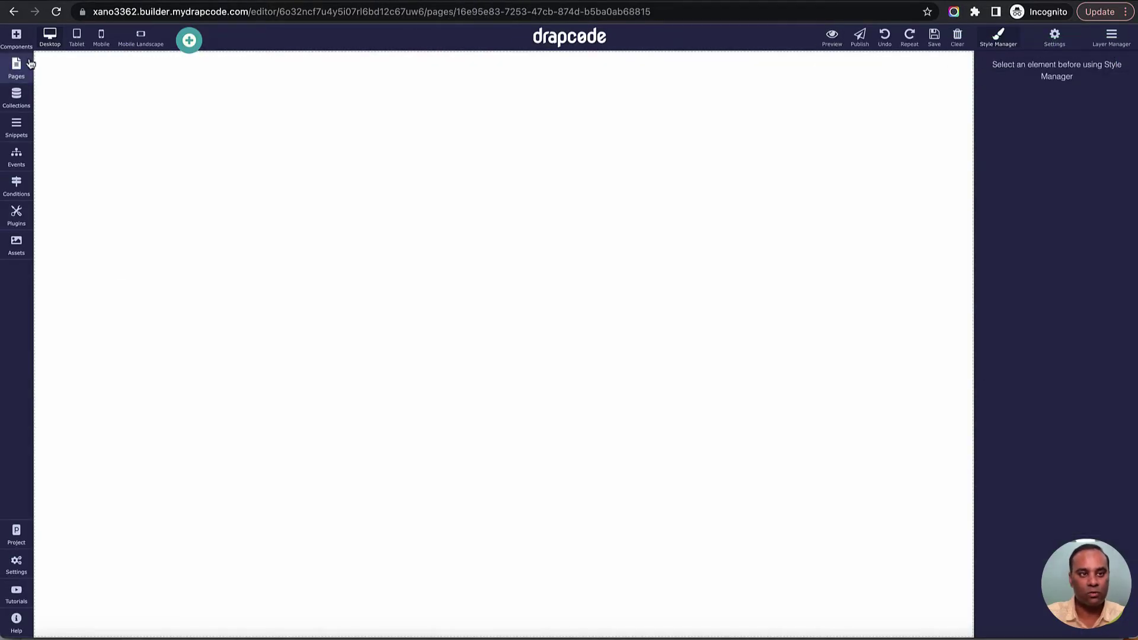
# Add a blank 2-column section to the empty page.
pyautogui.click(17, 36)
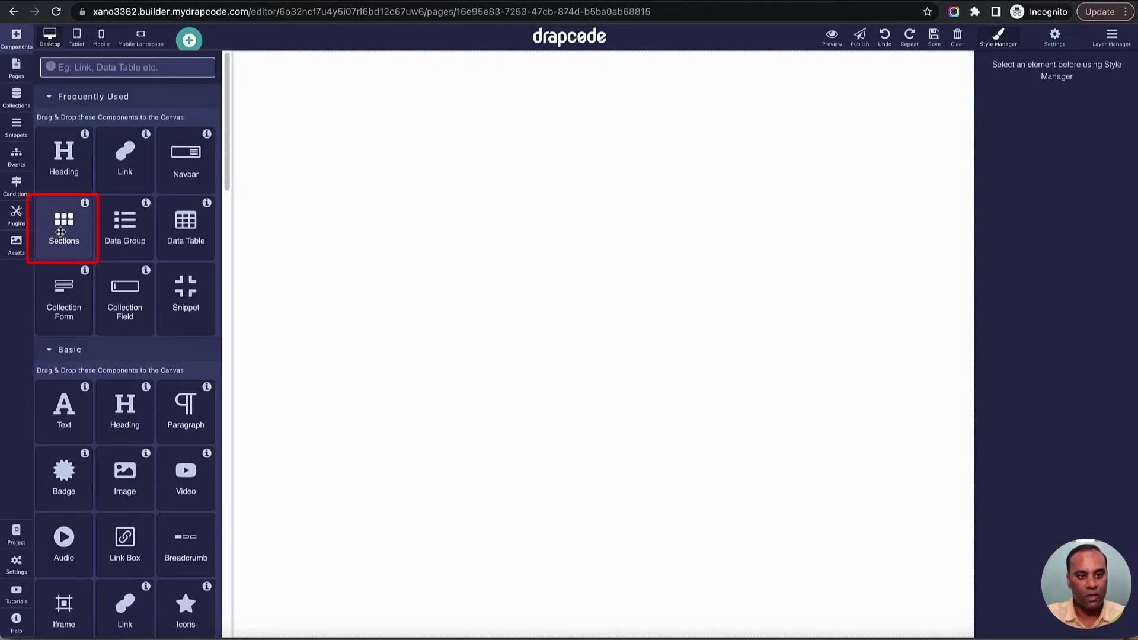
pyautogui.moveTo(61, 231); pyautogui.dragTo(329, 275)
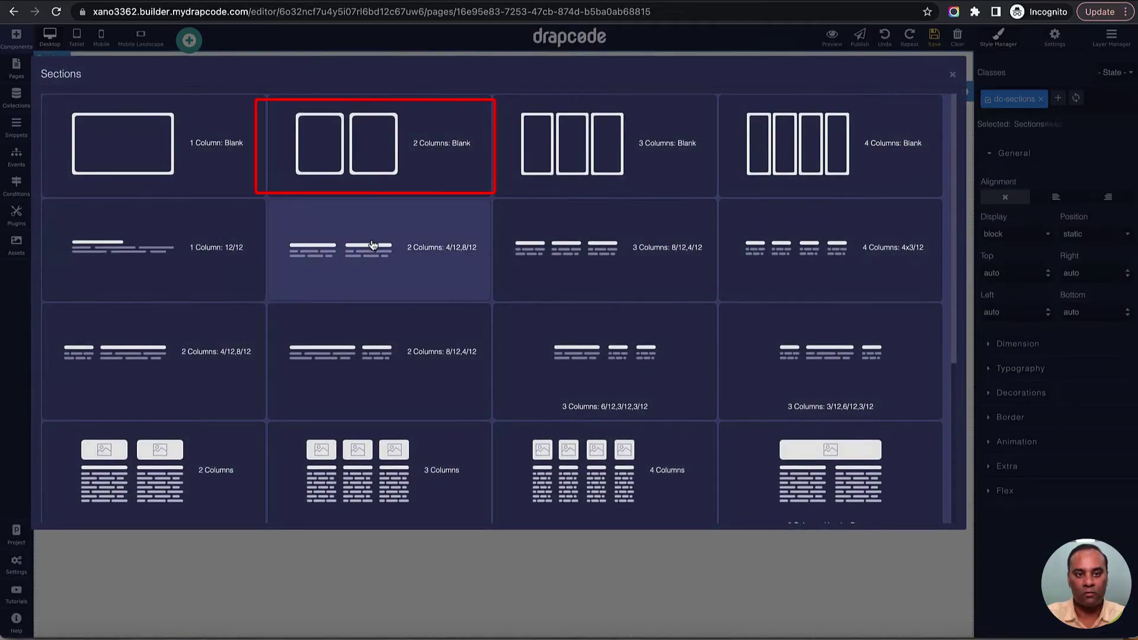
pyautogui.click(382, 167)
# Place a Collection Form in the right column, bound to the User collection.
pyautogui.click(17, 37)
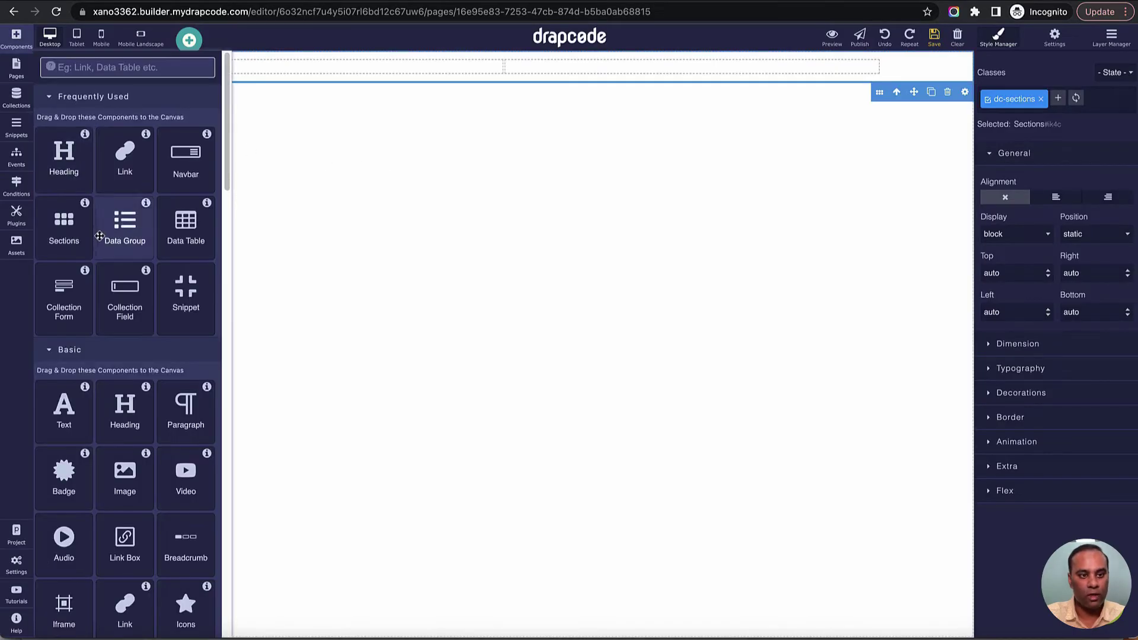
pyautogui.moveTo(70, 291); pyautogui.dragTo(683, 70)
pyautogui.click(579, 340)
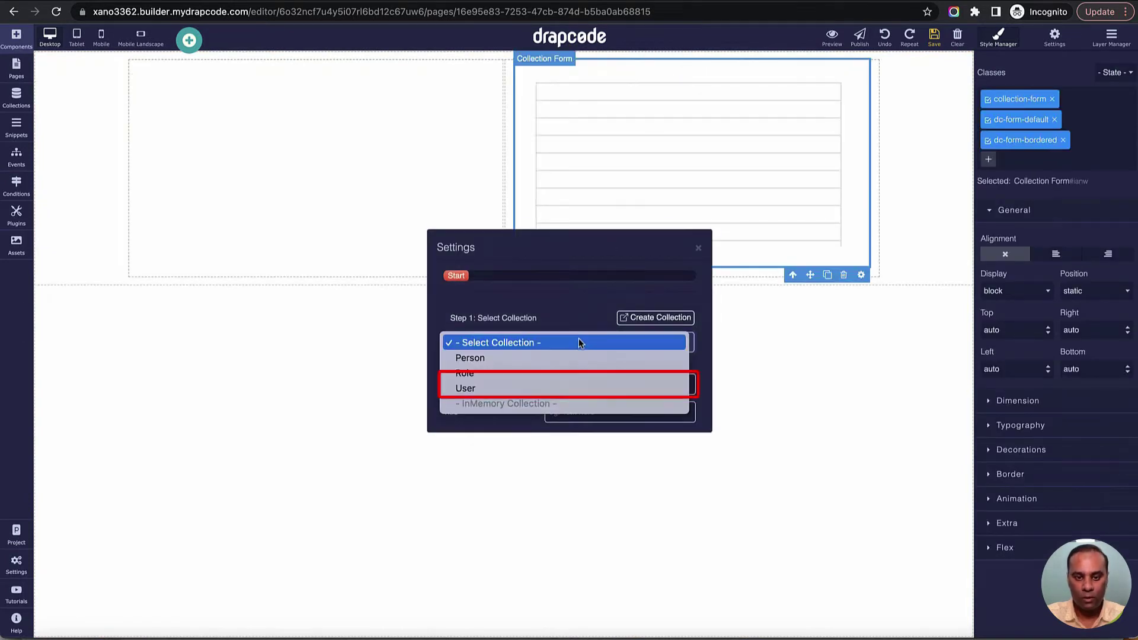
pyautogui.click(564, 384)
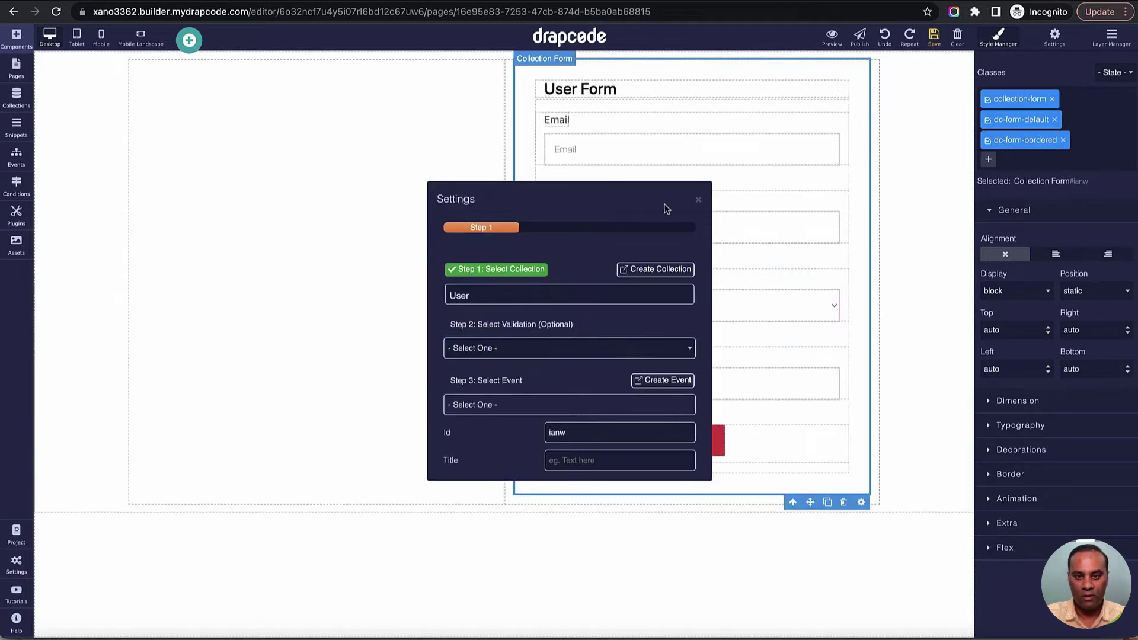
pyautogui.click(698, 201)
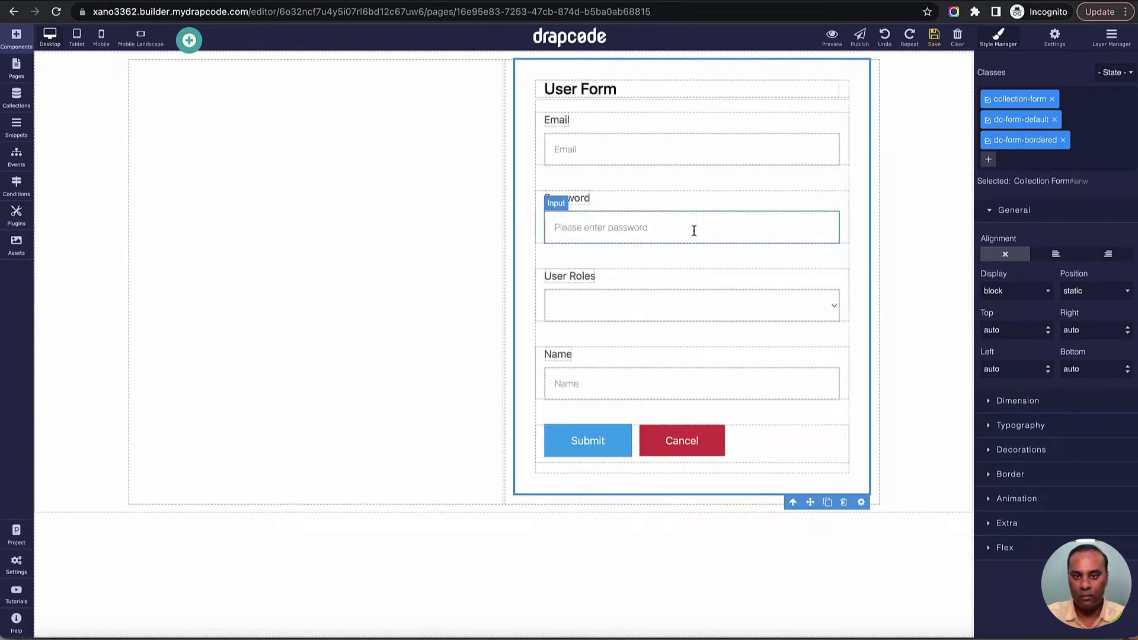
# Remove the User Roles field, the Name field and the Cancel button from the form.
pyautogui.click(699, 282)
pyautogui.click(823, 260)
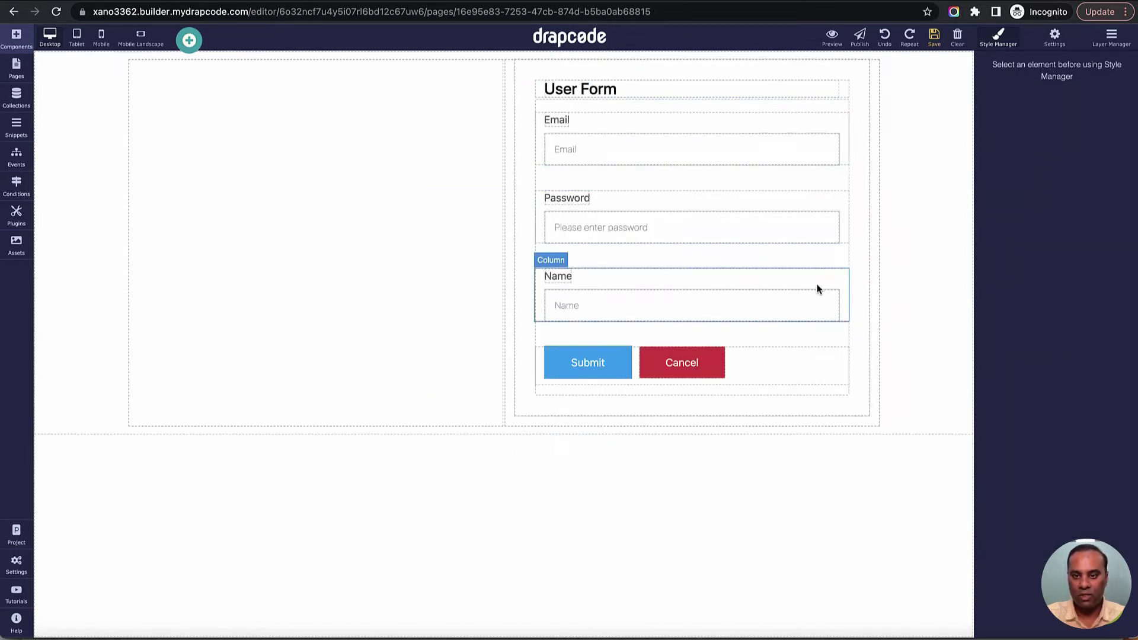
pyautogui.click(818, 283)
pyautogui.click(823, 260)
pyautogui.click(716, 295)
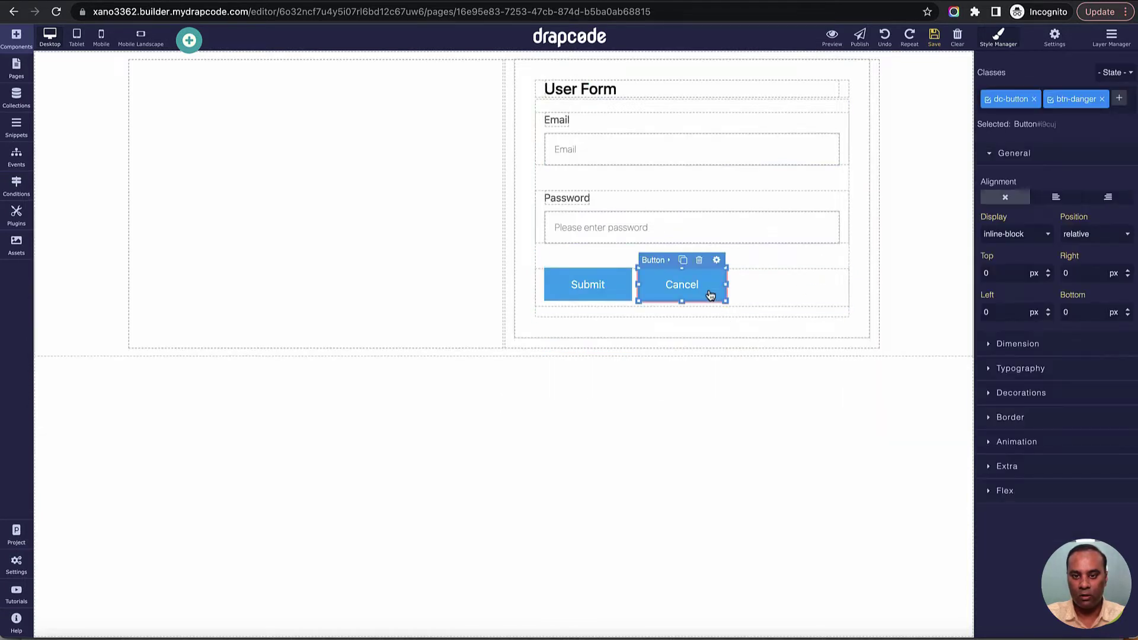
pyautogui.click(699, 260)
# Relabel the Submit button 'Login via Xano'.
pyautogui.click(613, 284)
pyautogui.click(623, 260)
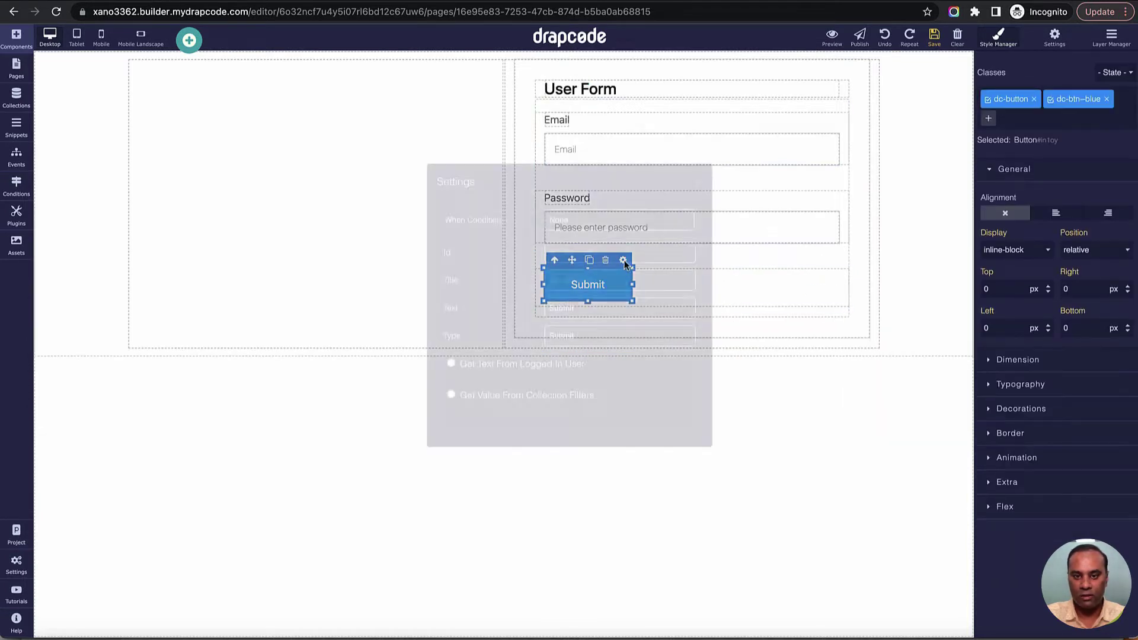
pyautogui.doubleClick(592, 333)
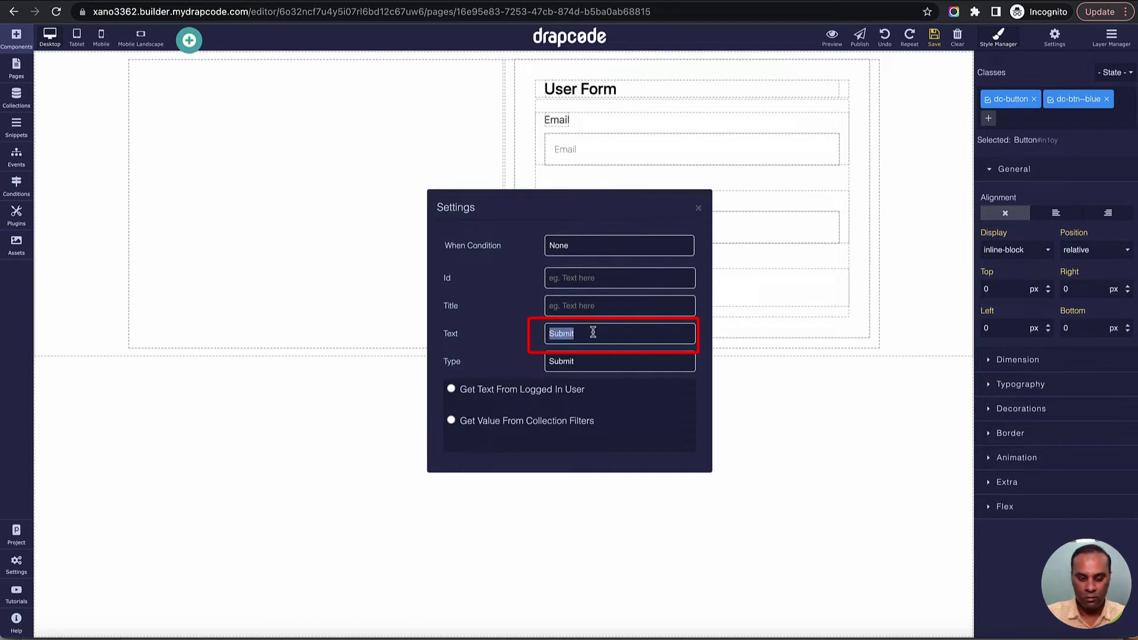
pyautogui.write('Login vi')
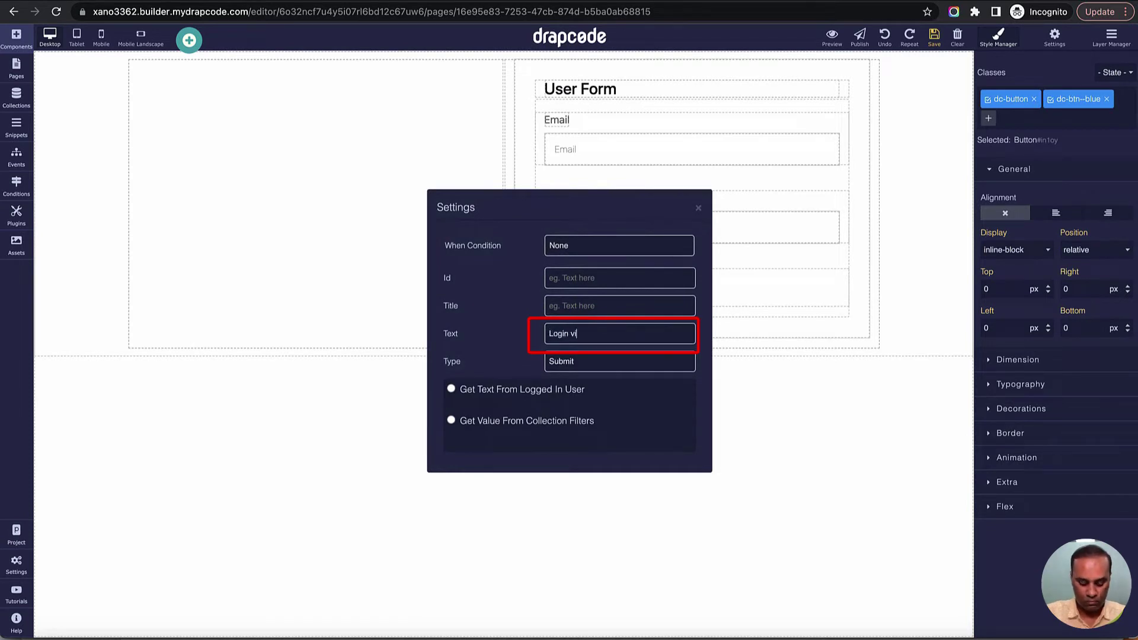
pyautogui.write('a Xano')
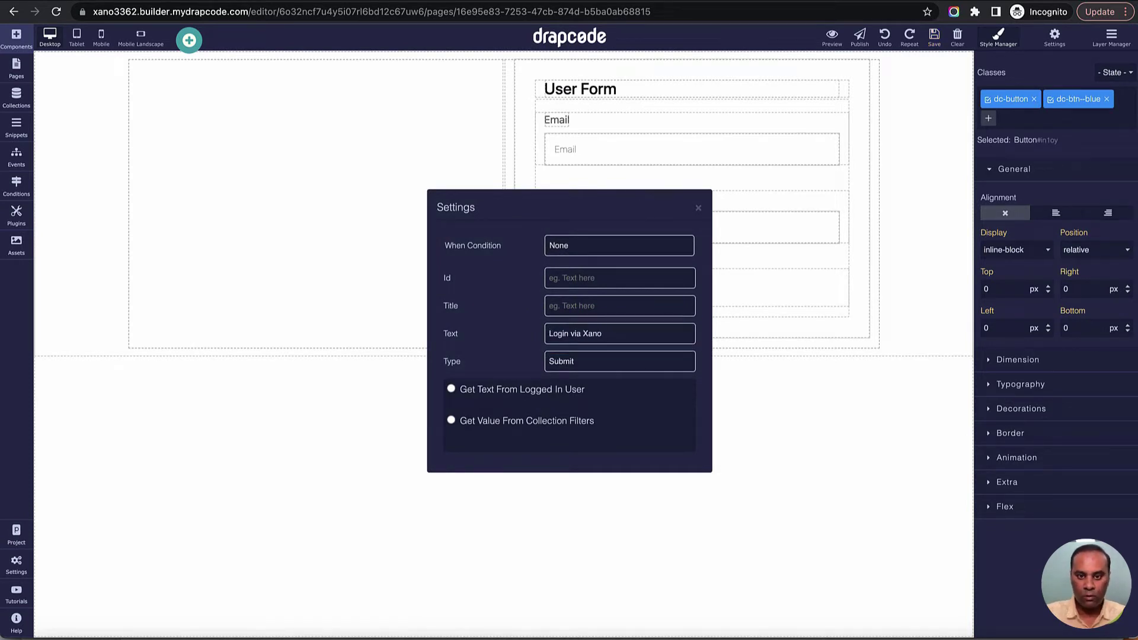
pyautogui.click(698, 208)
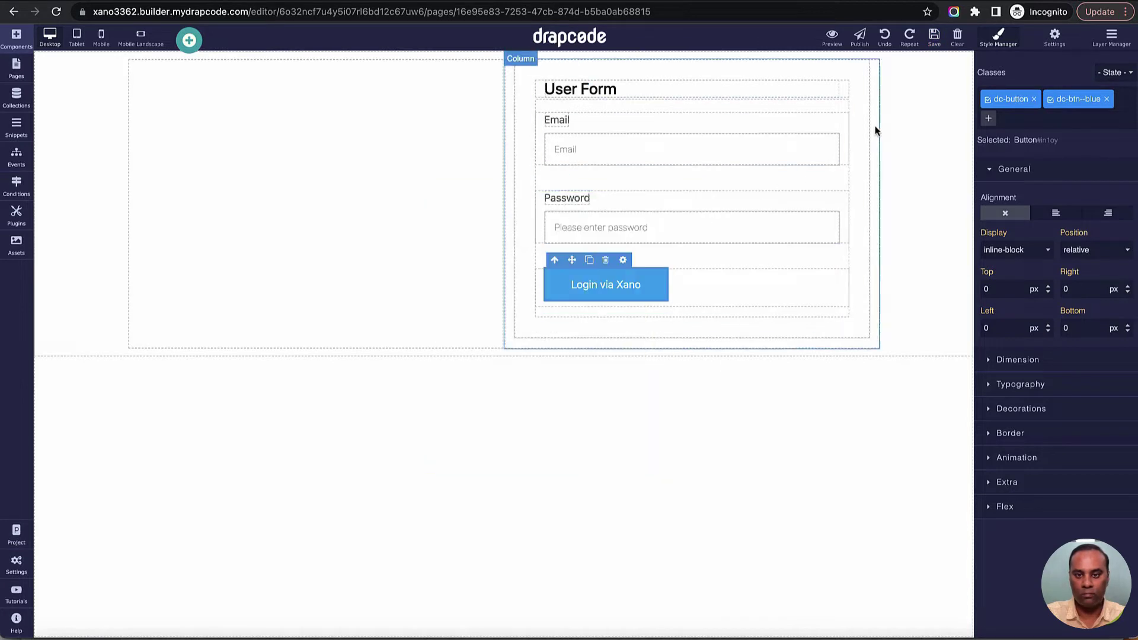
# Retitle the form heading 'Login Form' and save the page.
pyautogui.click(854, 151)
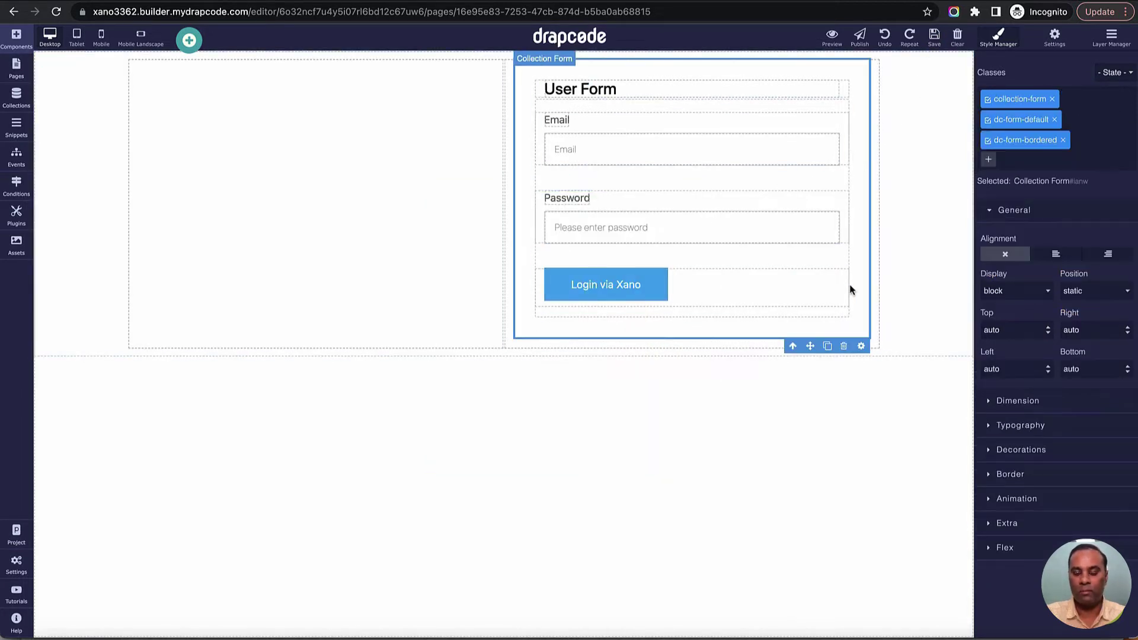
pyautogui.tripleClick(625, 93)
pyautogui.write('Login')
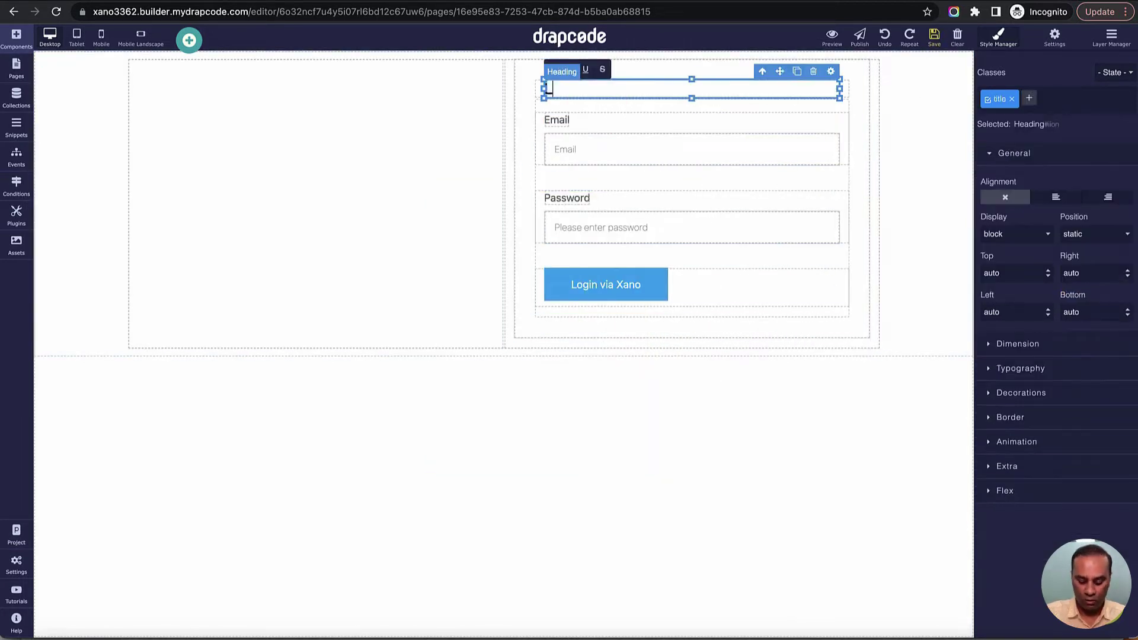
pyautogui.write(' Form')
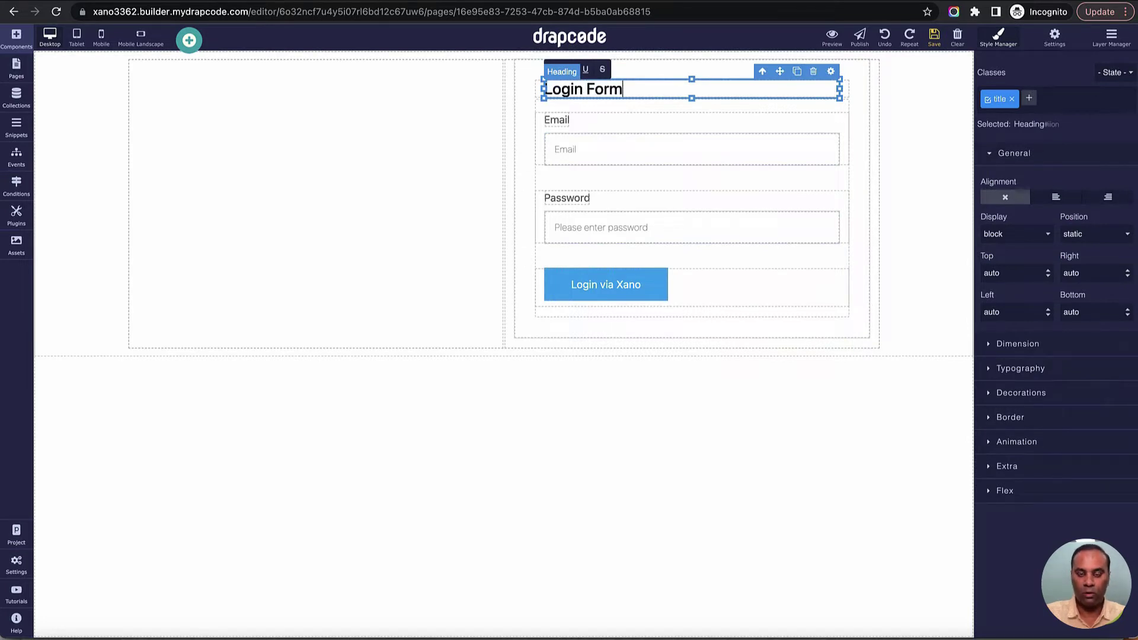
pyautogui.click(934, 36)
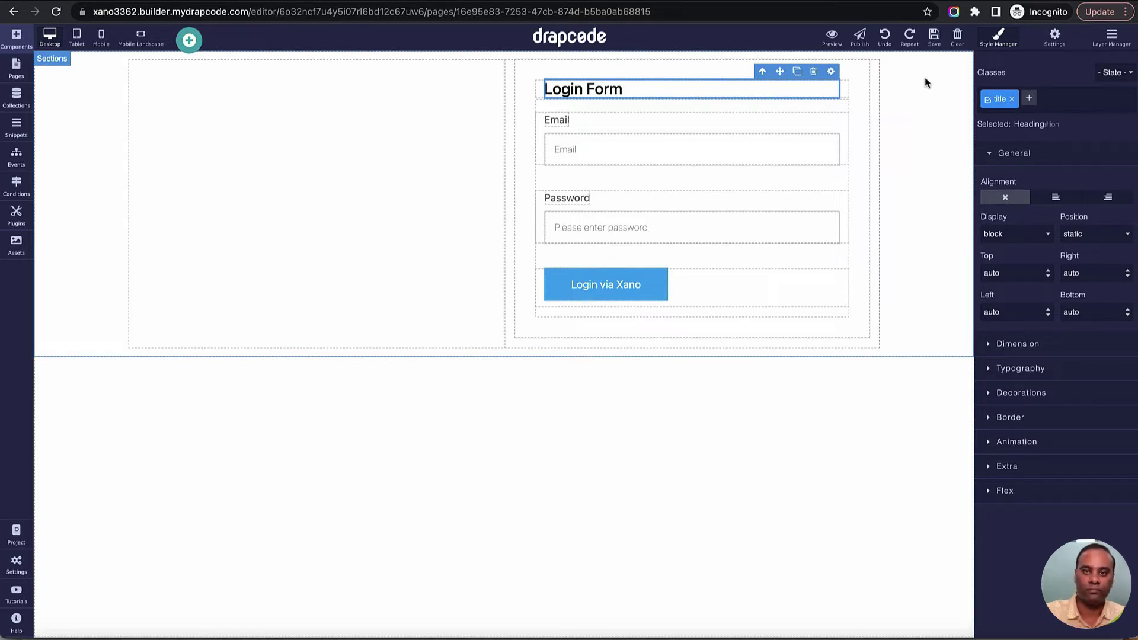
# Go to Settings > External APIs and start a new external API.
pyautogui.click(16, 563)
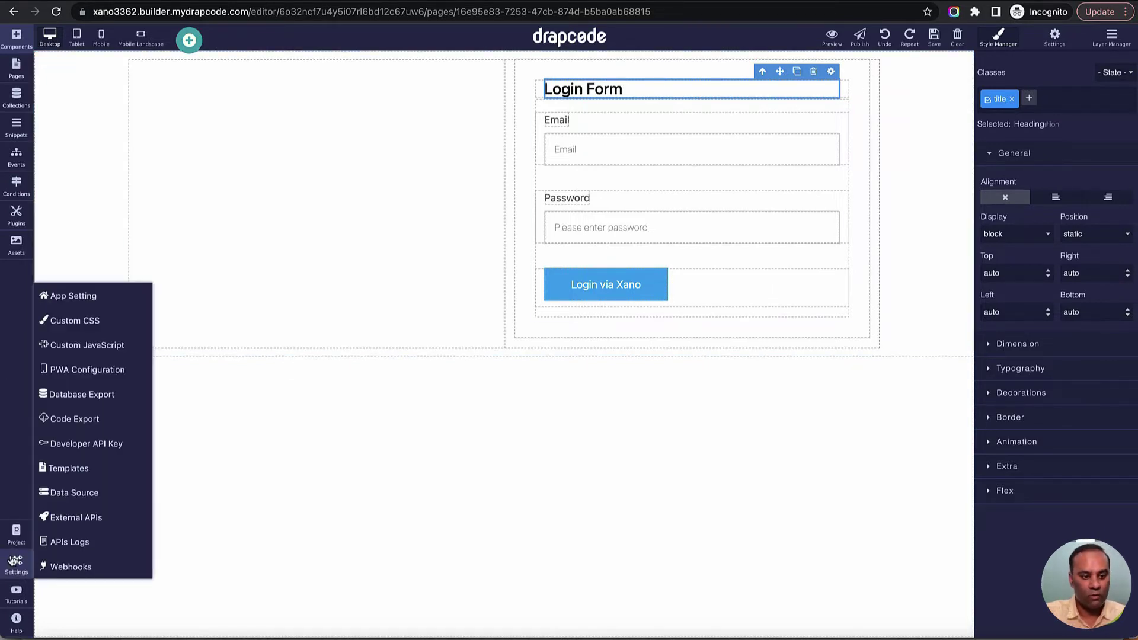
pyautogui.click(79, 519)
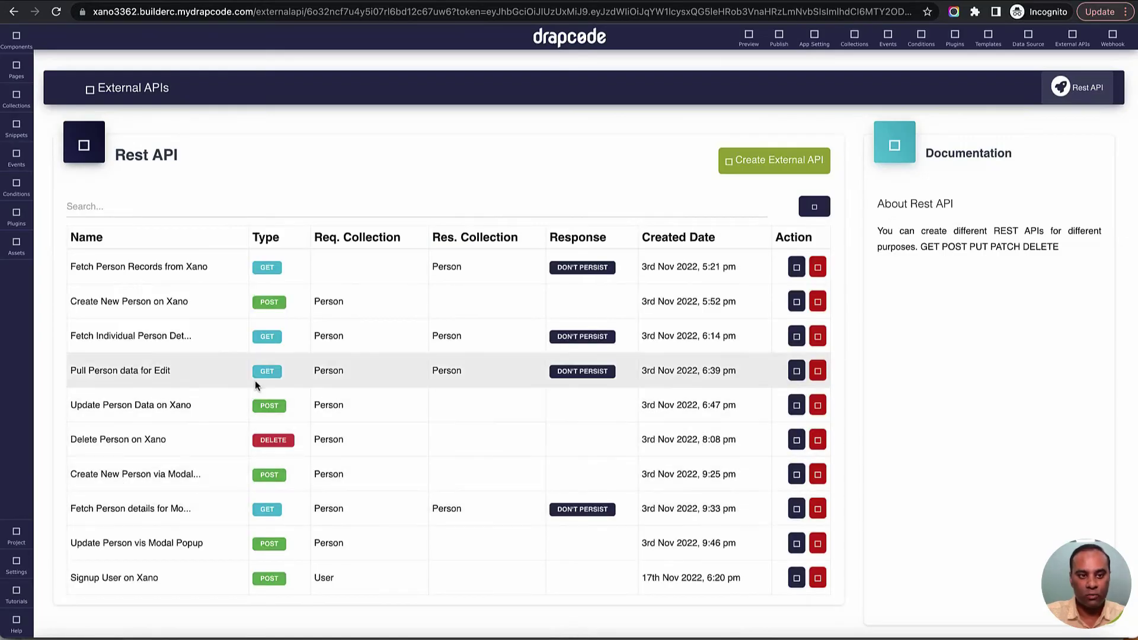
pyautogui.scroll(-2, 539, 426)
pyautogui.scroll(1, 531, 442)
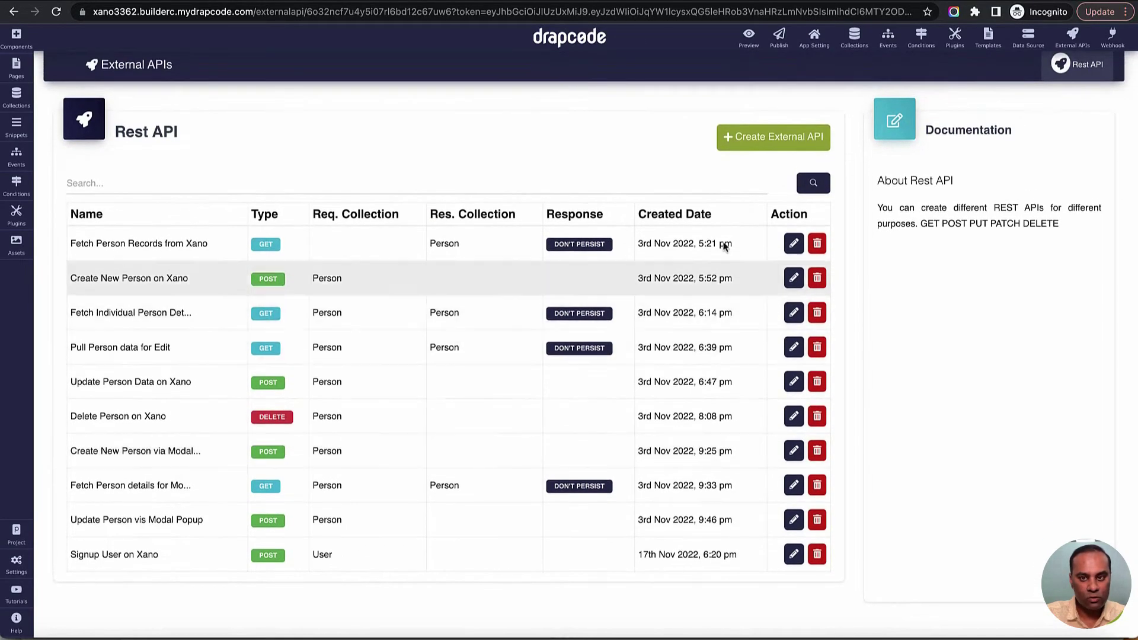
pyautogui.click(755, 147)
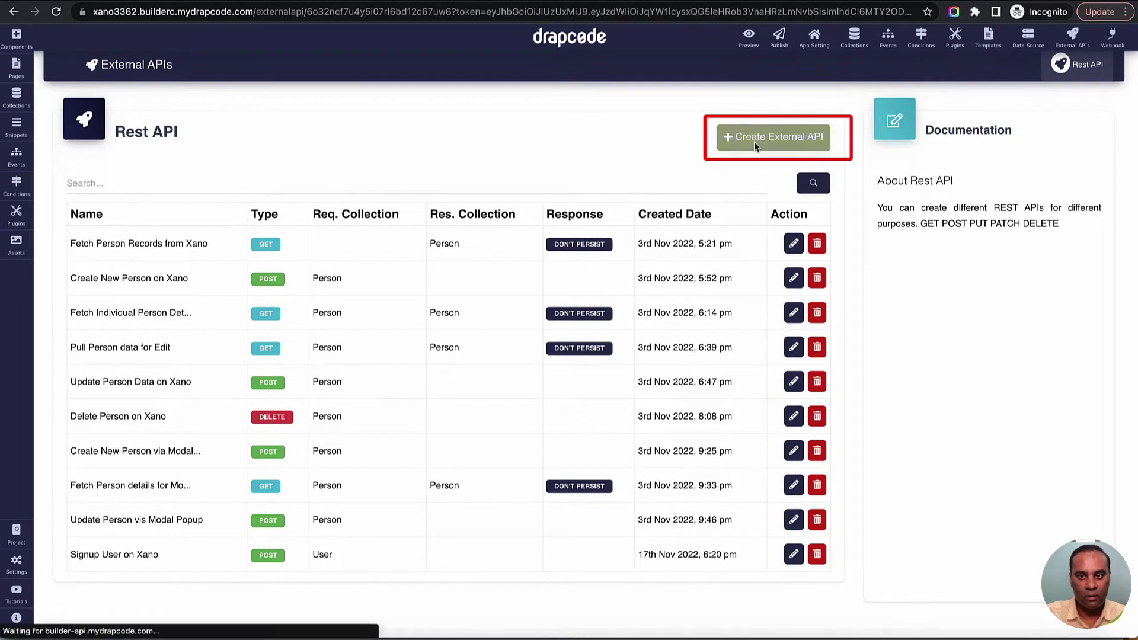
# Name the API 'Verify Username and Password from Xano', keeping POST as its method.
pyautogui.click(364, 218)
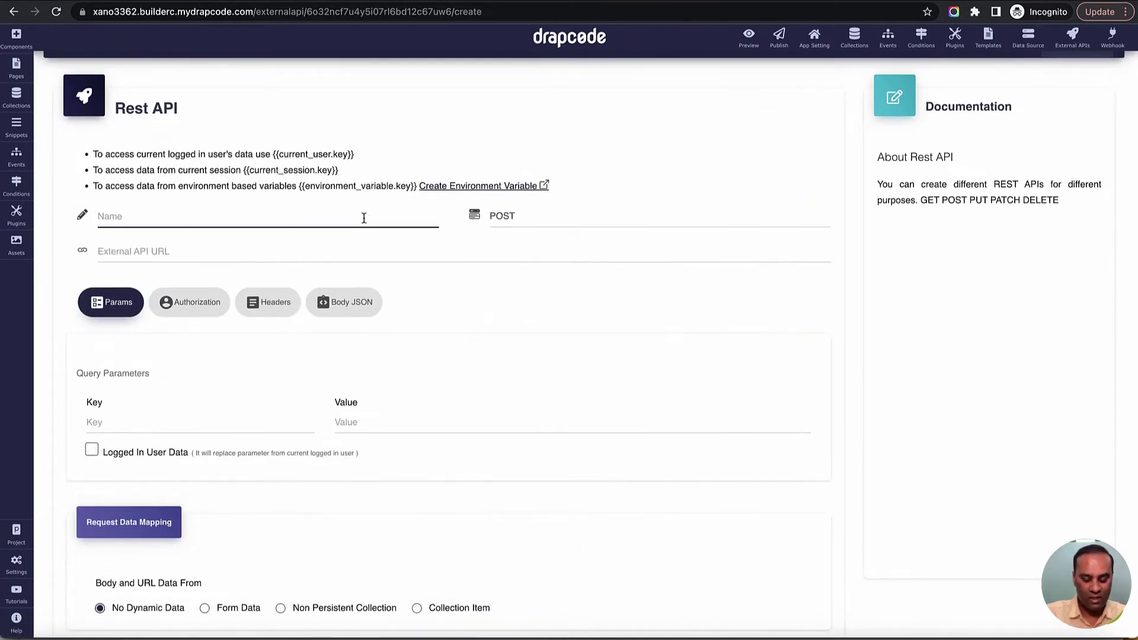
pyautogui.write('Verigy')
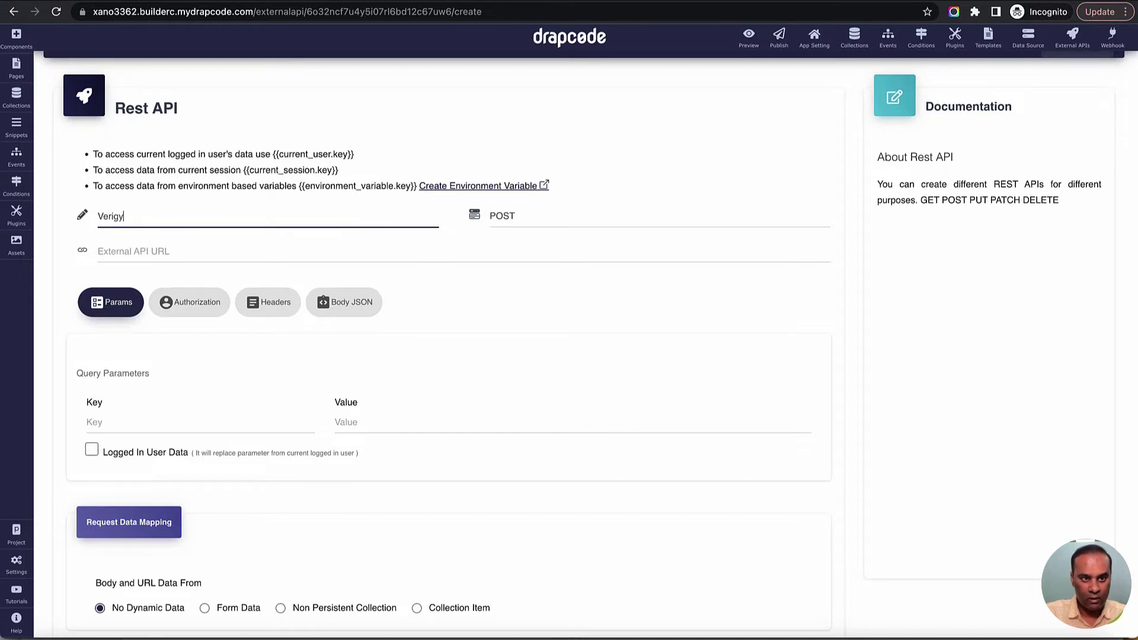
pyautogui.press('BackSpace')
pyautogui.write('fy Userbane')
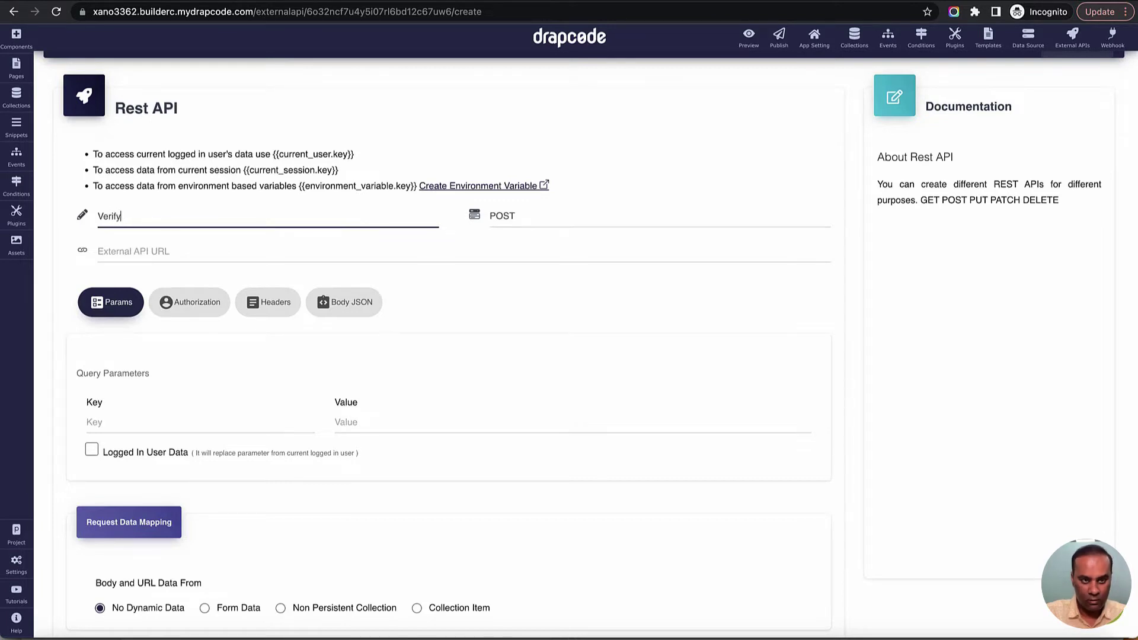
pyautogui.press('BackSpace')
pyautogui.press('BackSpace')
pyautogui.press('BackSpace')
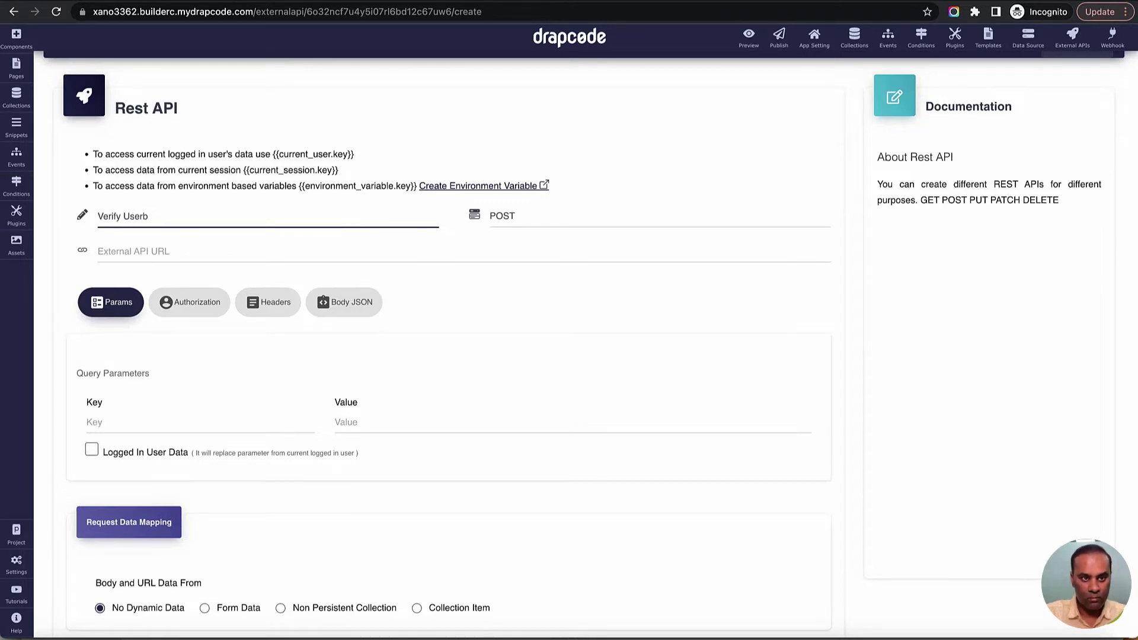
pyautogui.write('na')
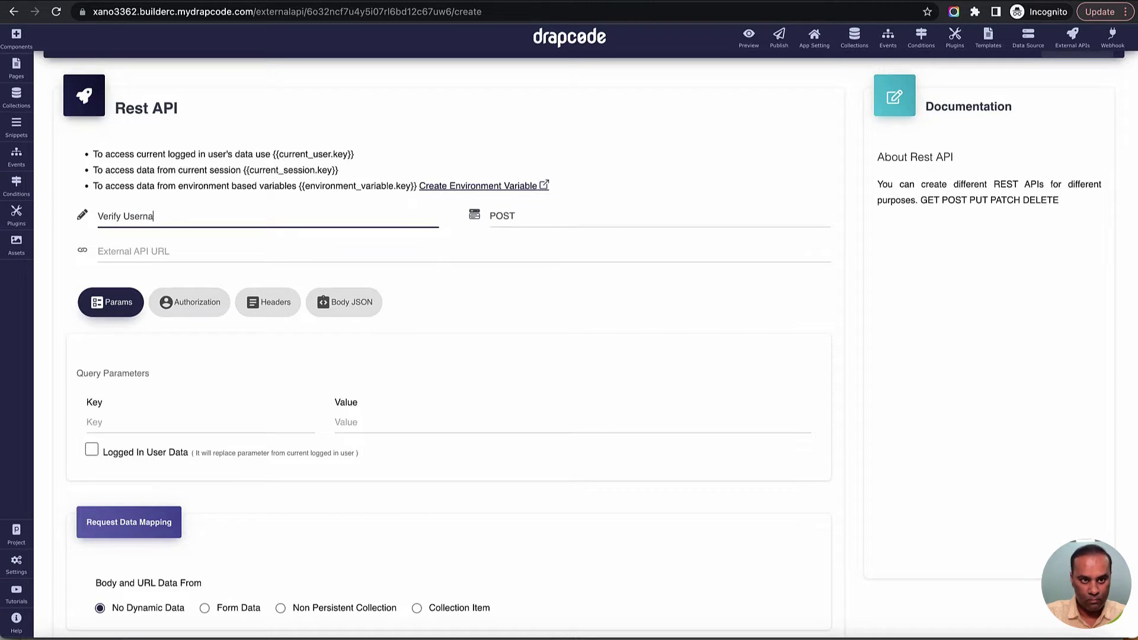
pyautogui.write('me and Passwo')
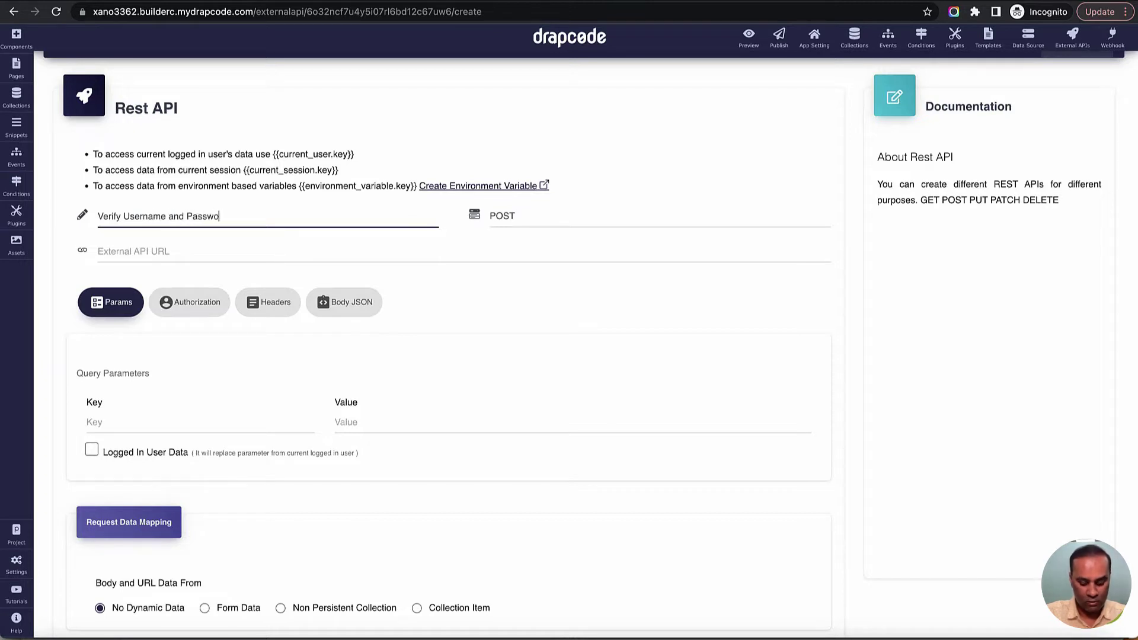
pyautogui.write('rd from Xano')
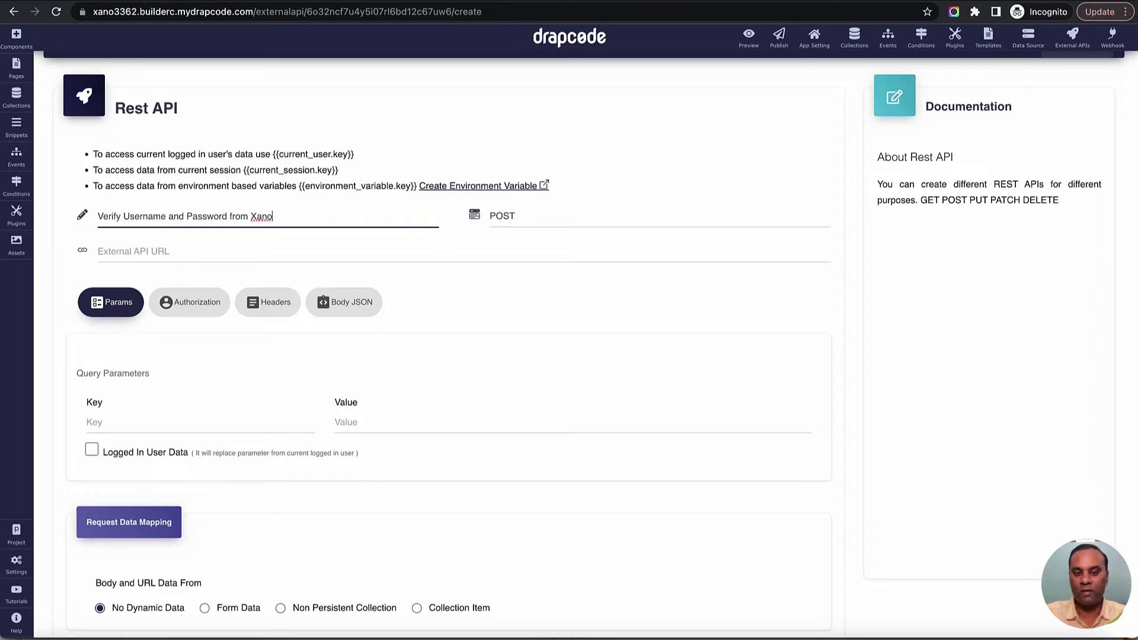
pyautogui.press('Tab')
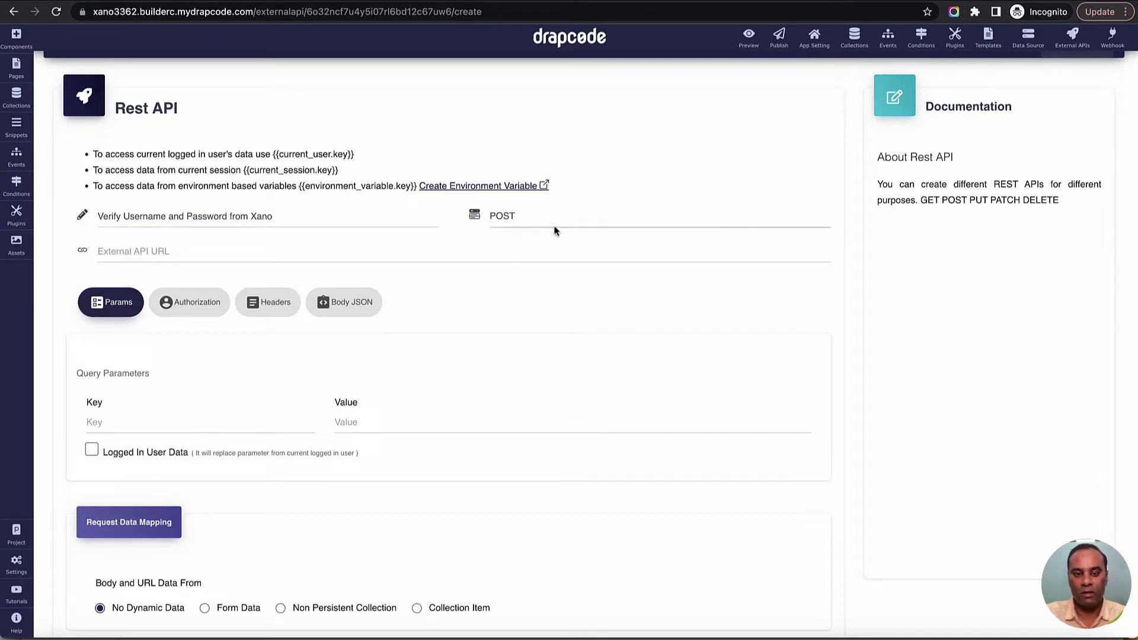
pyautogui.click(532, 249)
# Execute a test request on /auth/login in Swagger and select its request URL.
pyautogui.hotkey('ctrl', 'Tab')
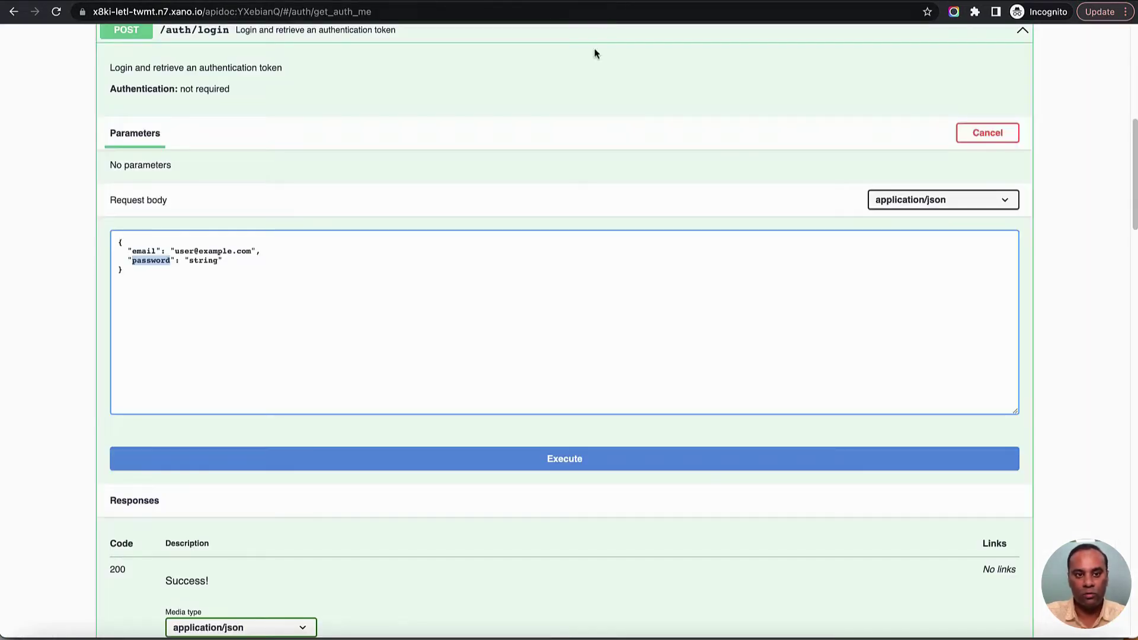
pyautogui.scroll(5, 506, 269)
pyautogui.scroll(-10, 332, 349)
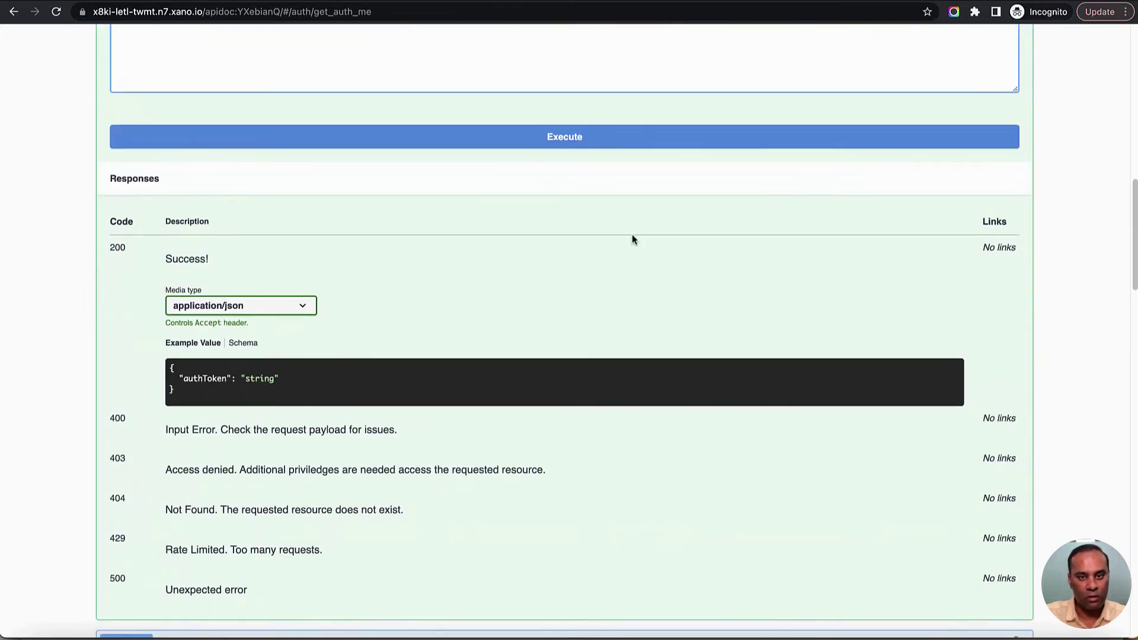
pyautogui.scroll(2, 629, 228)
pyautogui.click(620, 237)
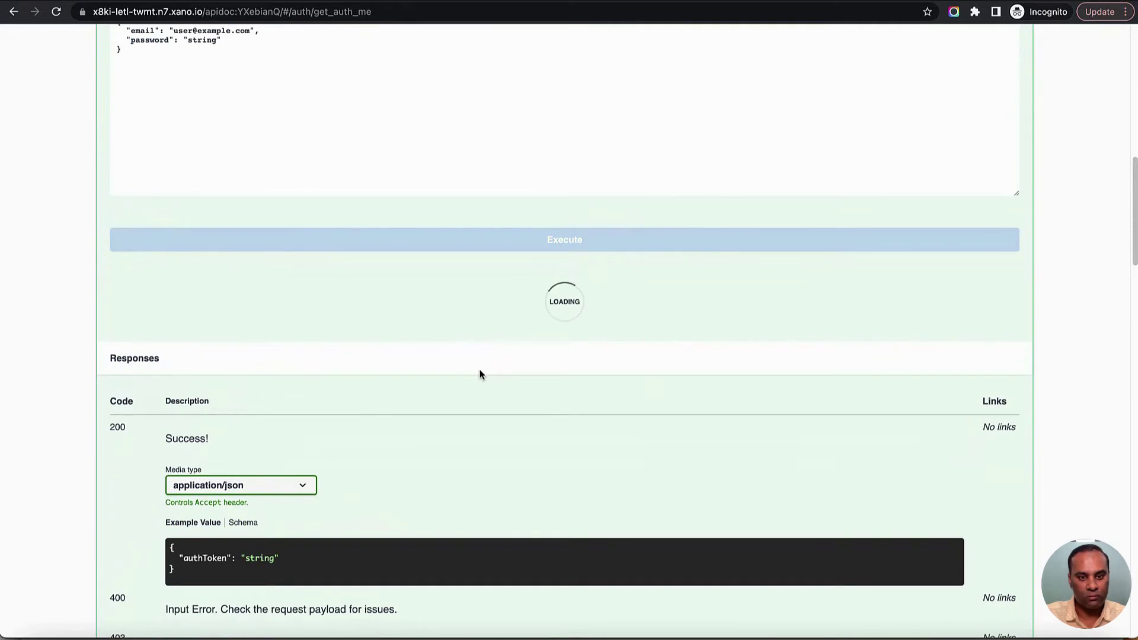
pyautogui.scroll(-4, 479, 371)
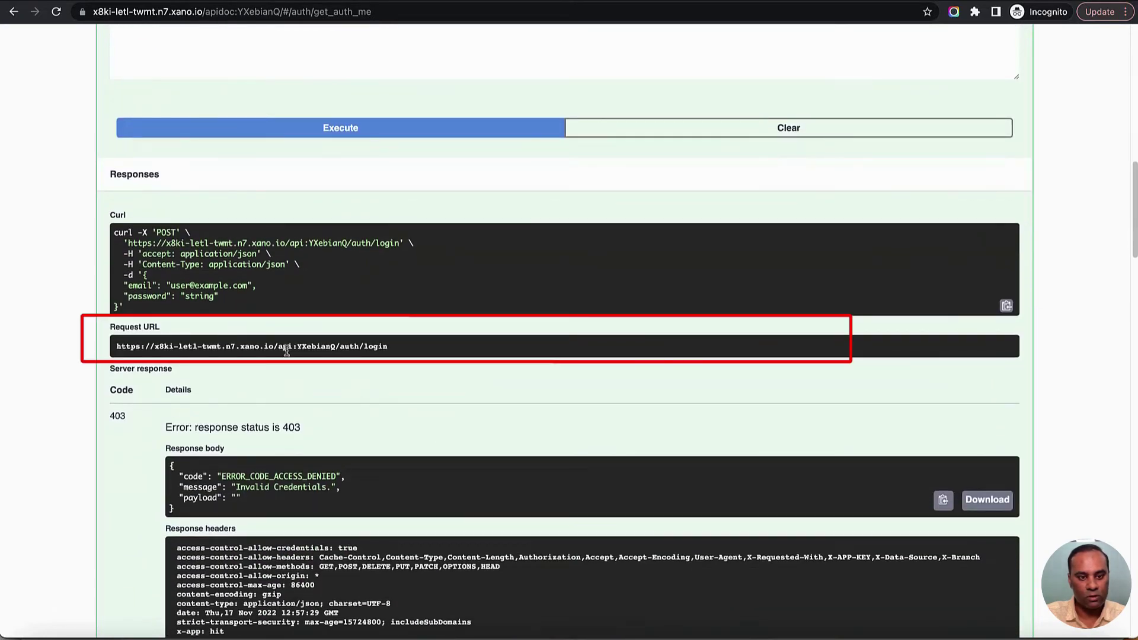
pyautogui.tripleClick(287, 351)
# Copy the /auth/login endpoint link from the Xano dashboard into the DrapCode API URL.
pyautogui.press('super+grave')
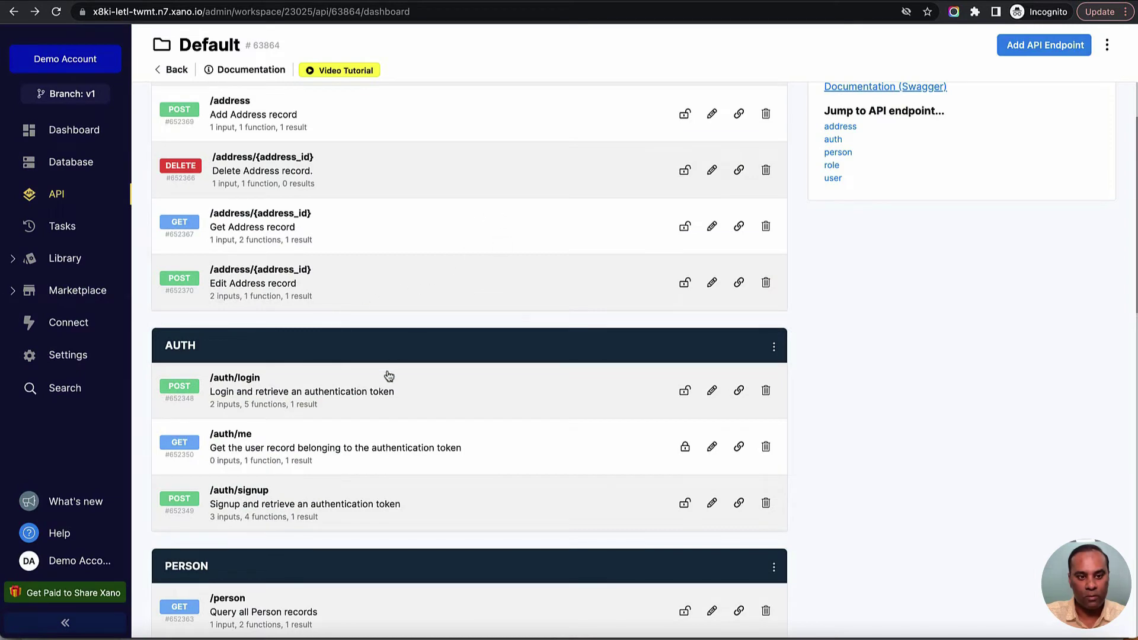
pyautogui.click(741, 392)
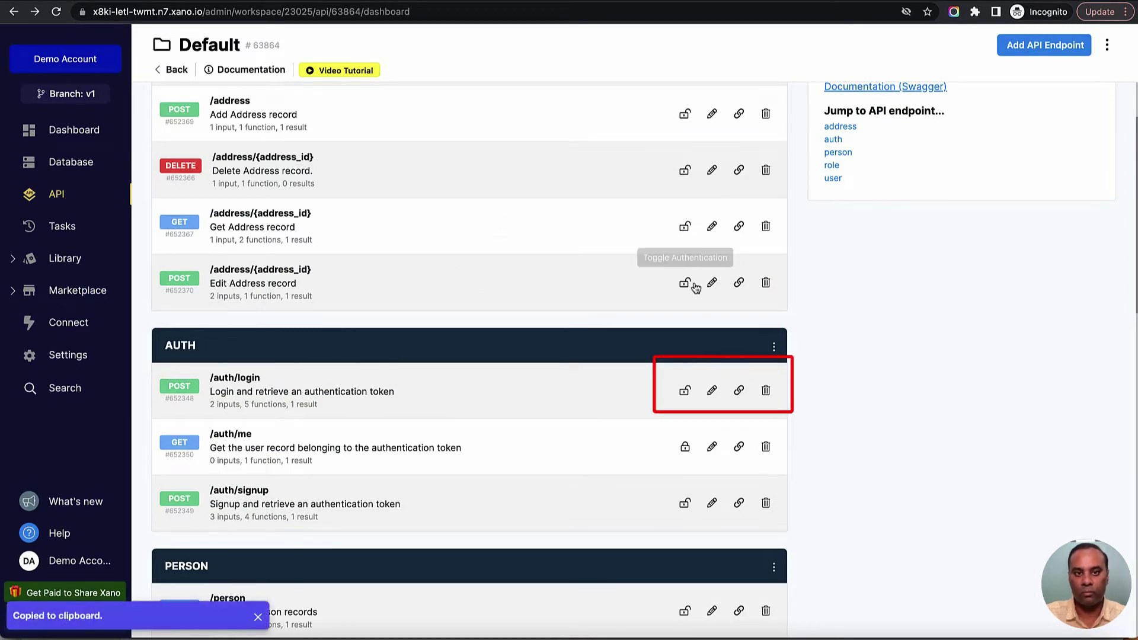
pyautogui.press('super+grave')
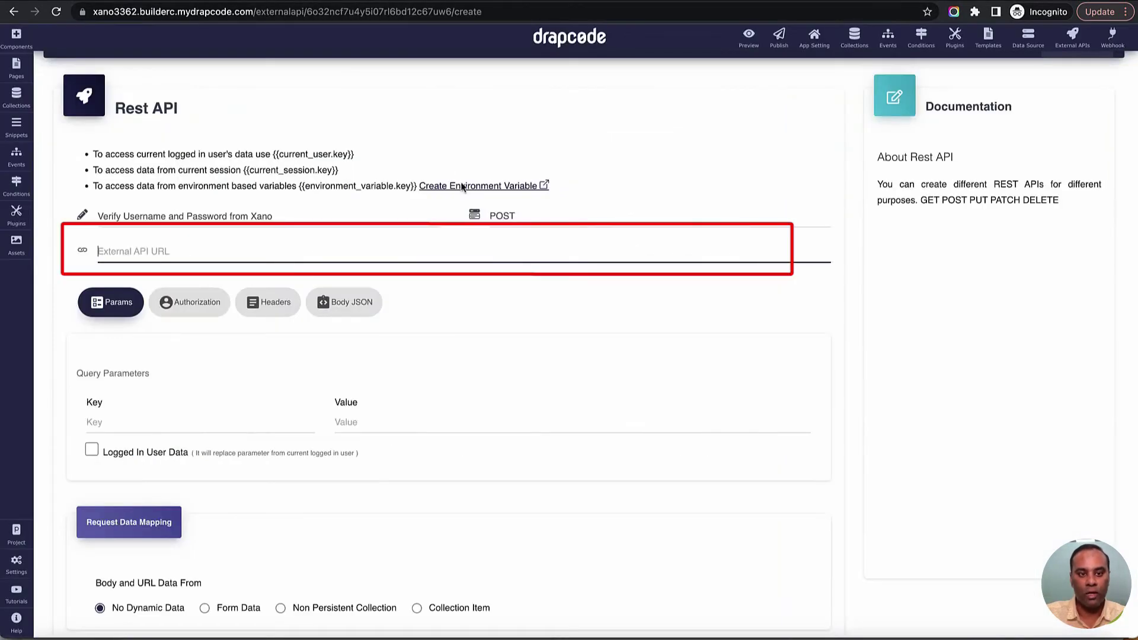
pyautogui.press('super+v')
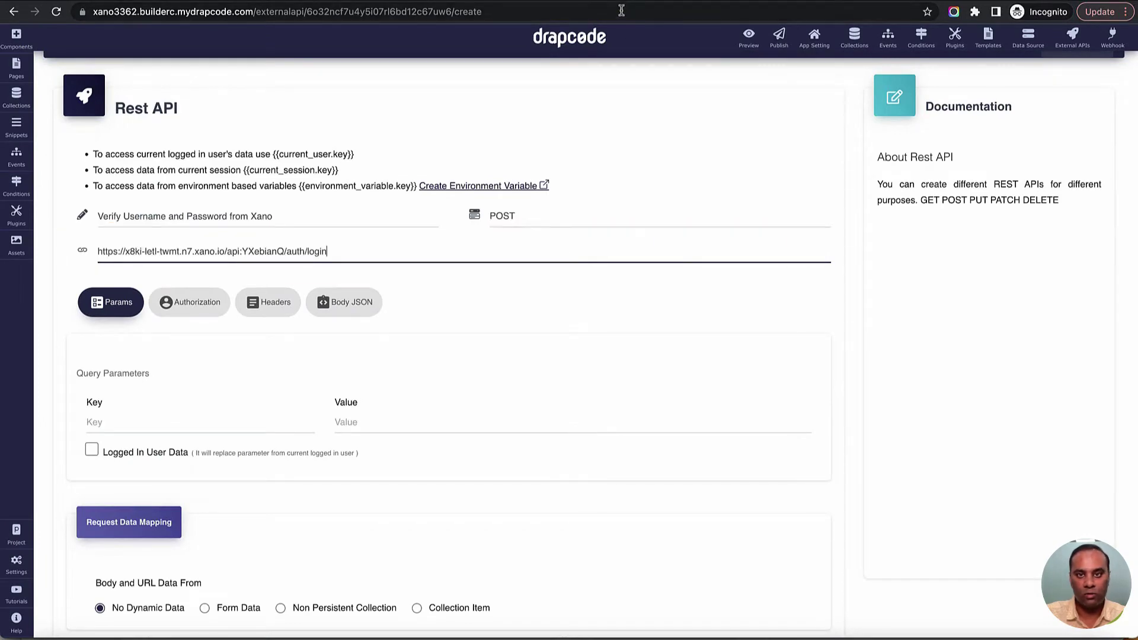
# Review the email and password keys in the login request body, then return to DrapCode.
pyautogui.press('super+grave')
pyautogui.click(160, 235)
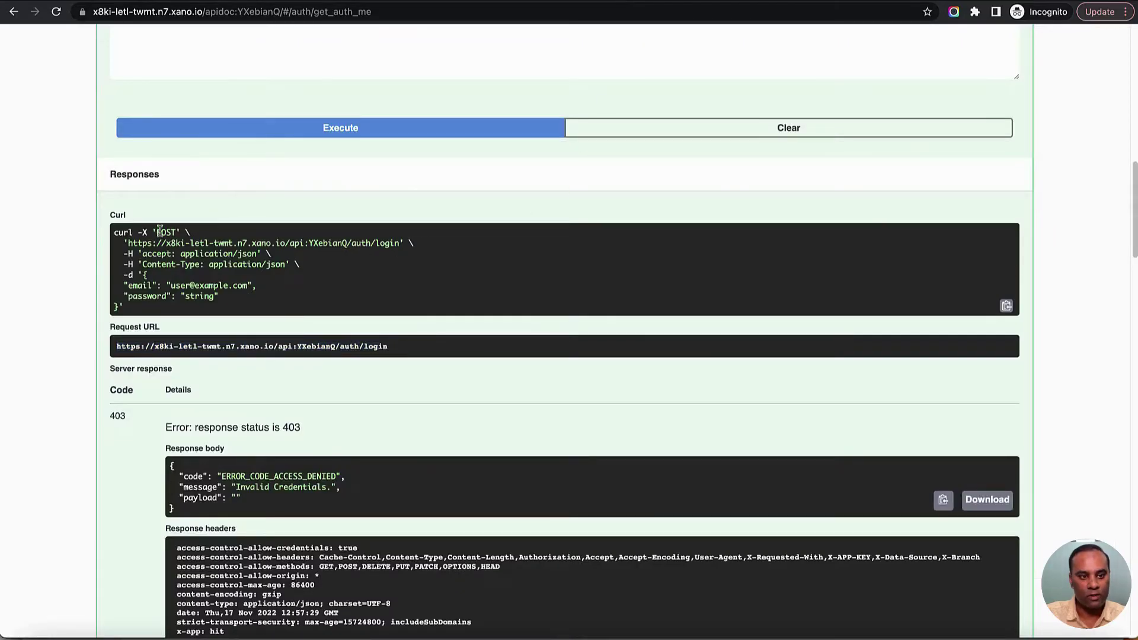
pyautogui.doubleClick(140, 285)
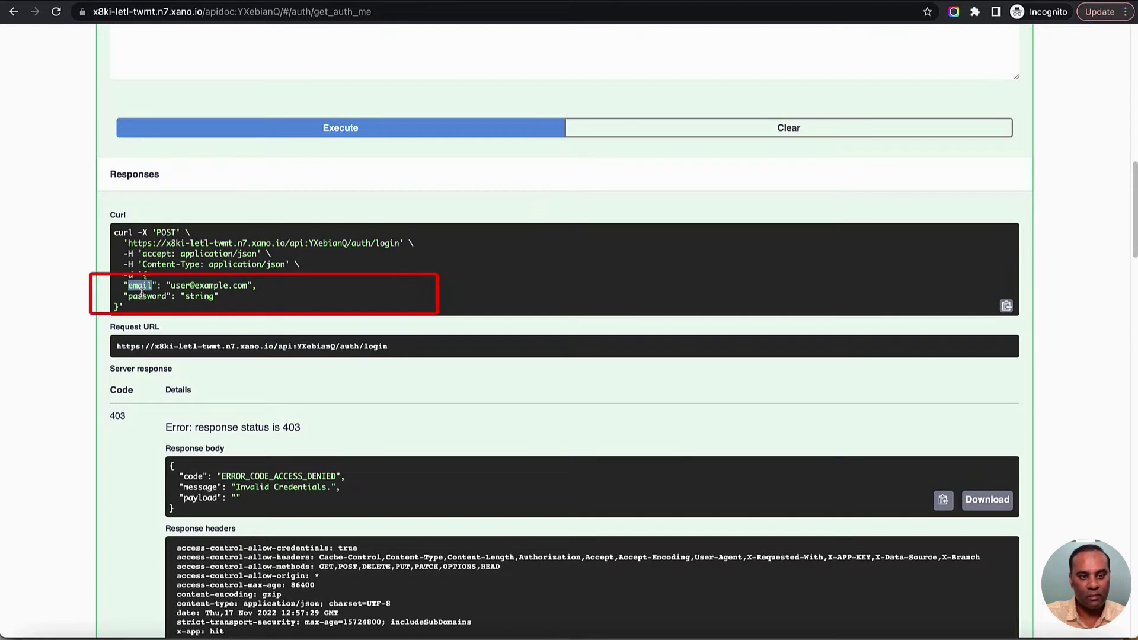
pyautogui.doubleClick(147, 295)
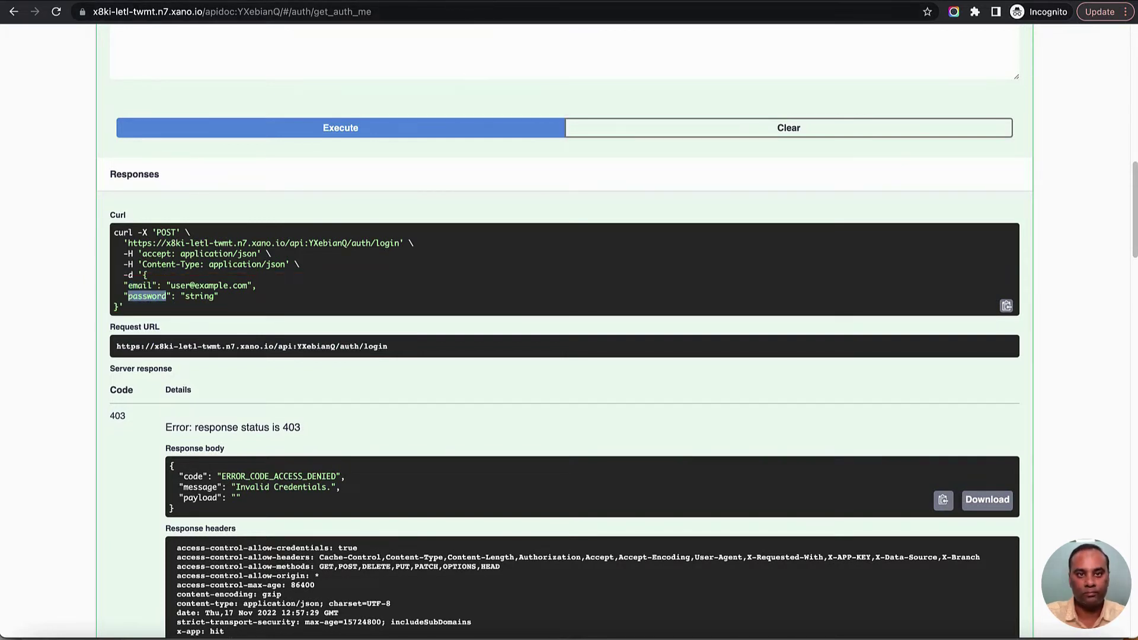
pyautogui.press('super+grave')
# Check the header, JSON body and authorization settings, then take request data from Non Persistent Collection User.
pyautogui.scroll(-1, 325, 290)
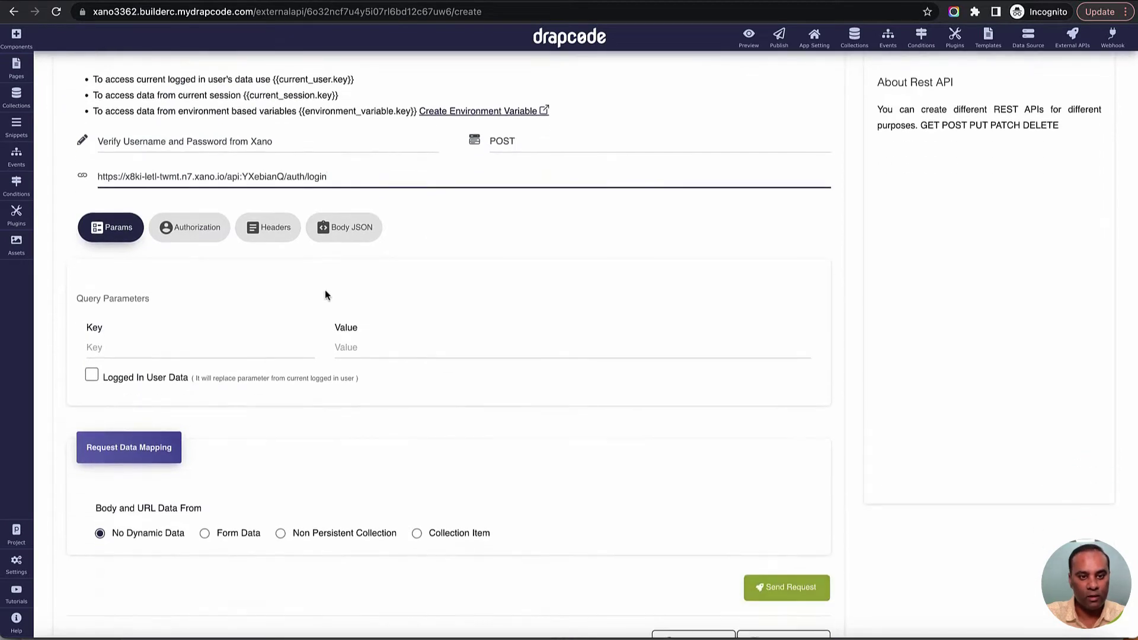
pyautogui.click(273, 237)
pyautogui.click(343, 232)
pyautogui.click(189, 237)
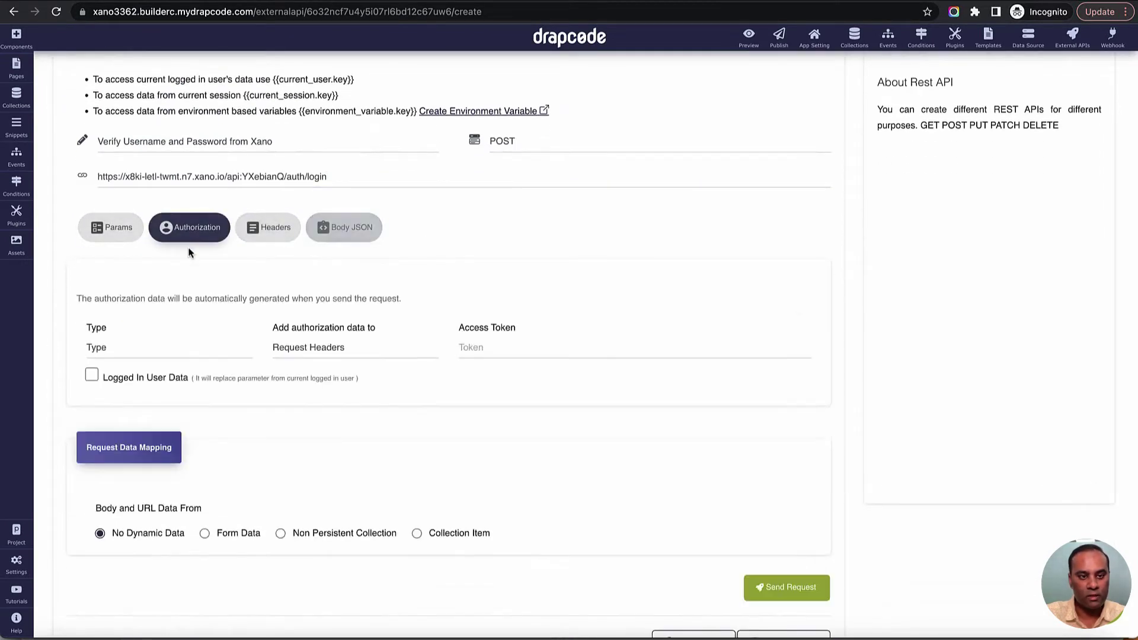
pyautogui.scroll(-3, 367, 326)
pyautogui.click(330, 325)
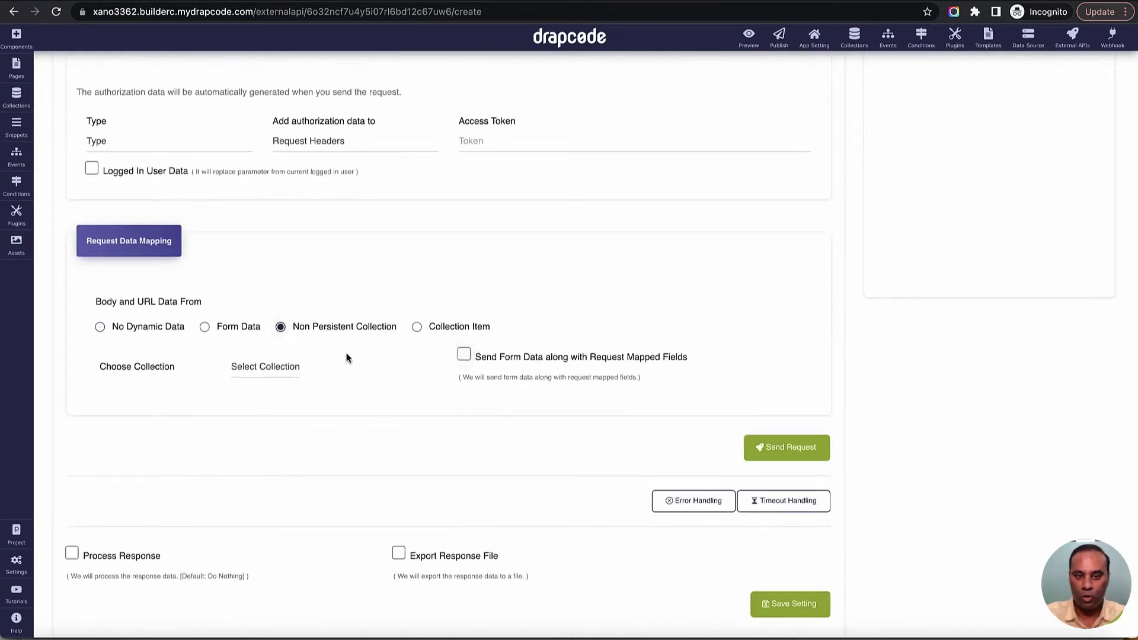
pyautogui.scroll(-1, 320, 362)
pyautogui.scroll(-1, 318, 357)
pyautogui.click(256, 330)
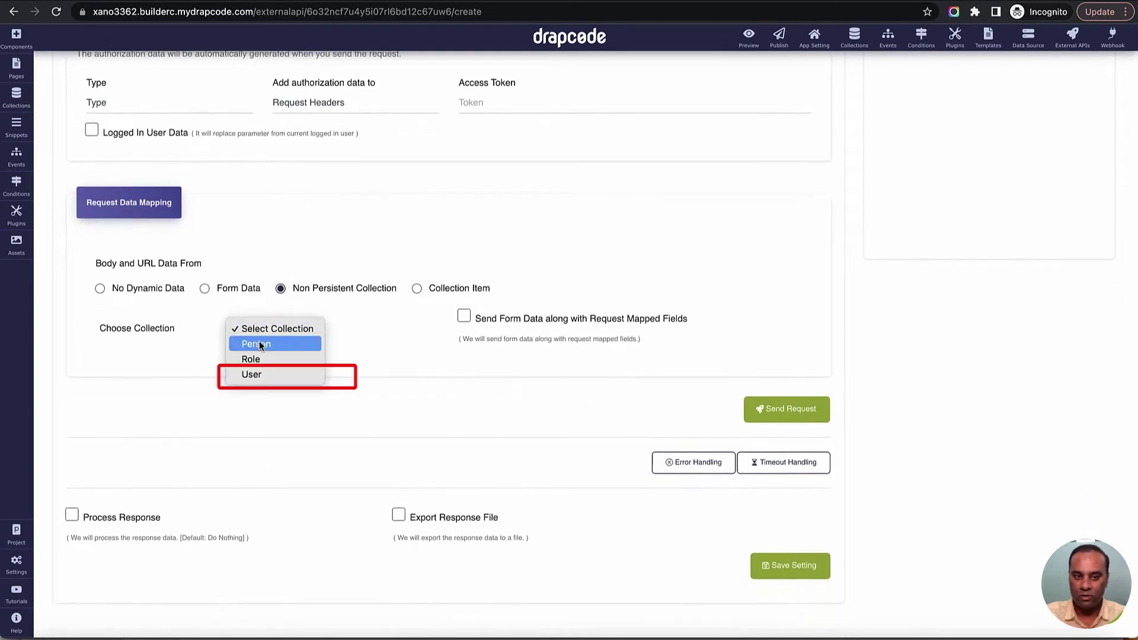
pyautogui.click(265, 373)
# Map key 'email' to the Email field and key 'password' to the Password field.
pyautogui.scroll(-2, 450, 341)
pyautogui.click(516, 313)
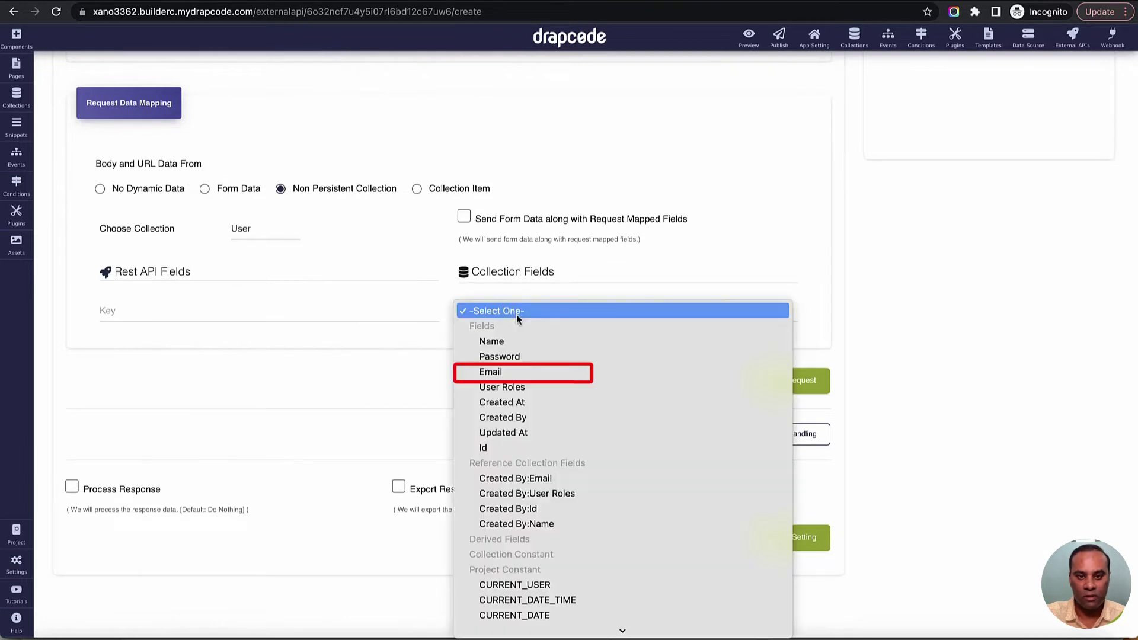
pyautogui.click(516, 372)
pyautogui.click(388, 318)
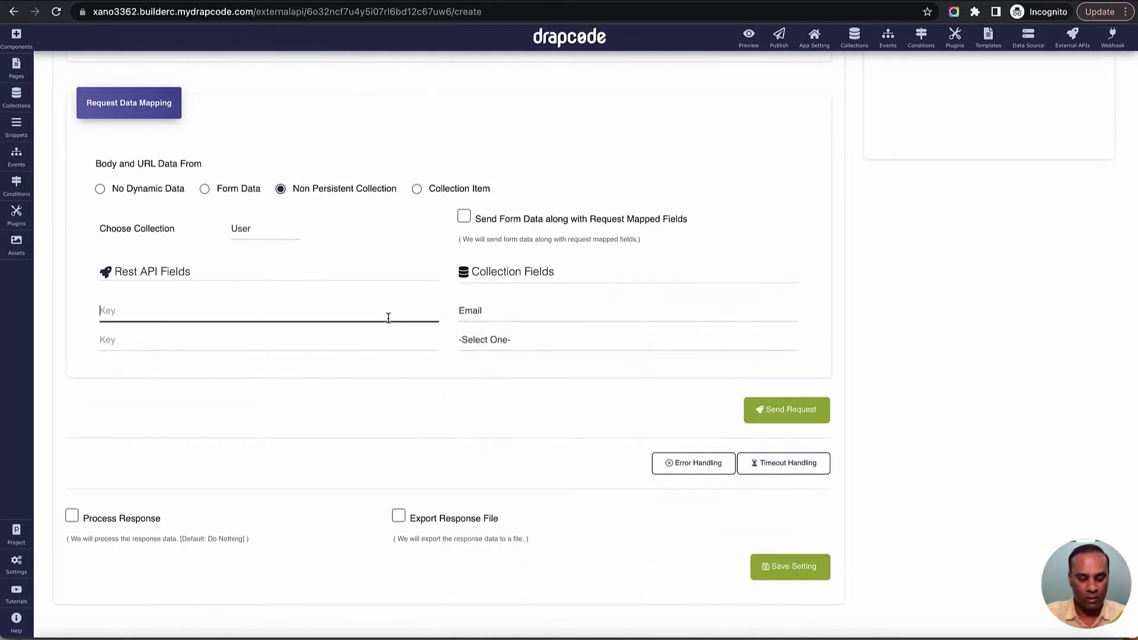
pyautogui.write('email')
pyautogui.press('Tab')
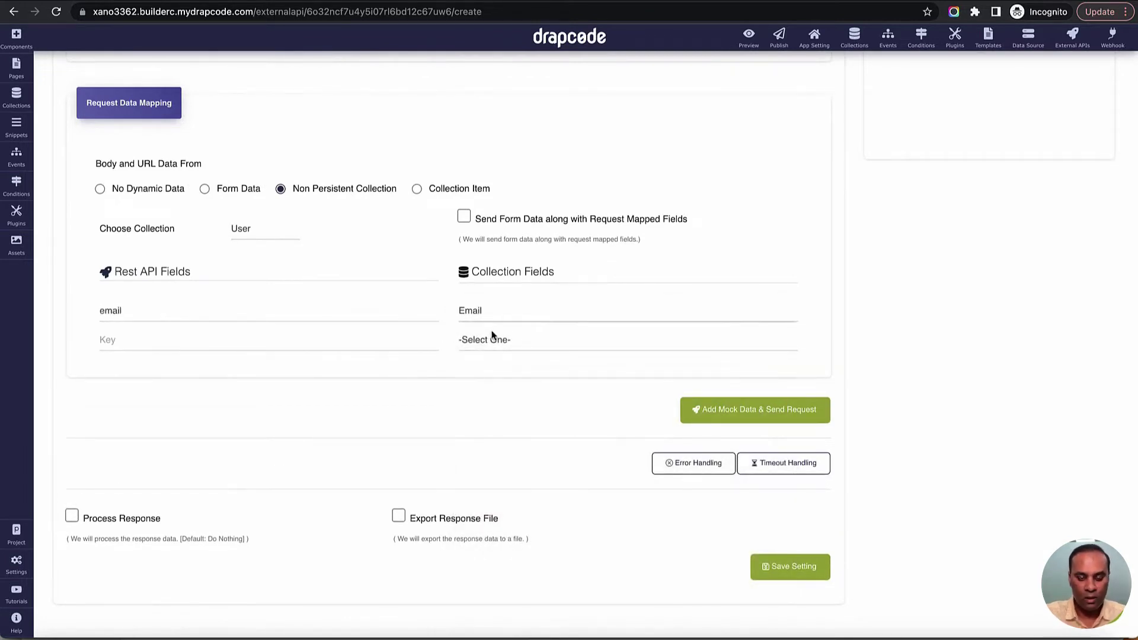
pyautogui.click(492, 337)
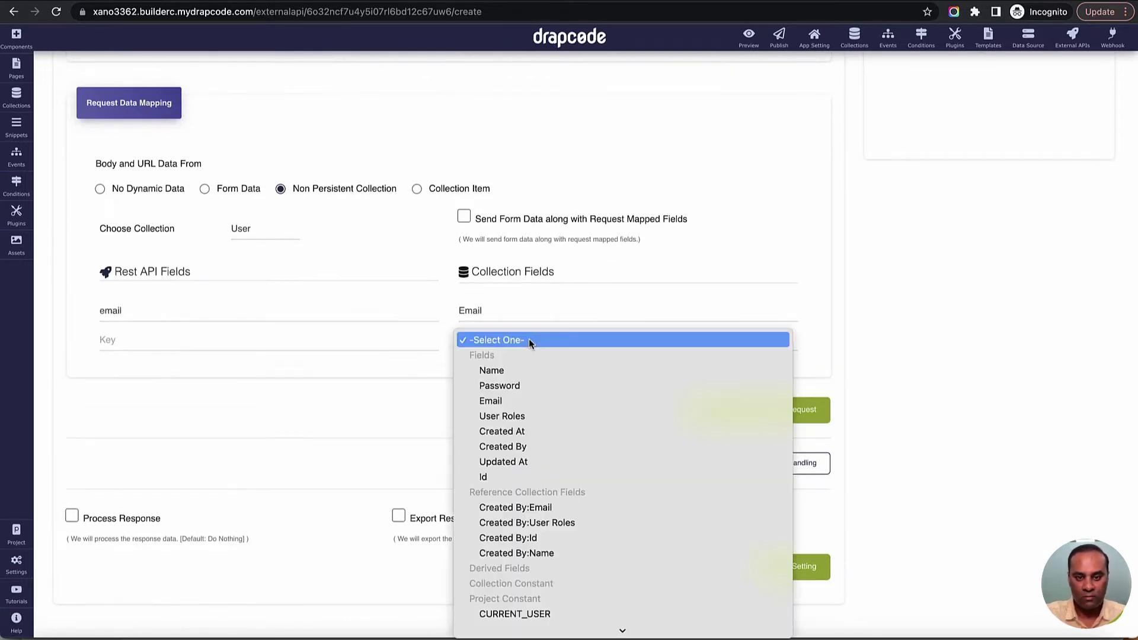
pyautogui.click(509, 387)
pyautogui.click(386, 338)
pyautogui.write('pas')
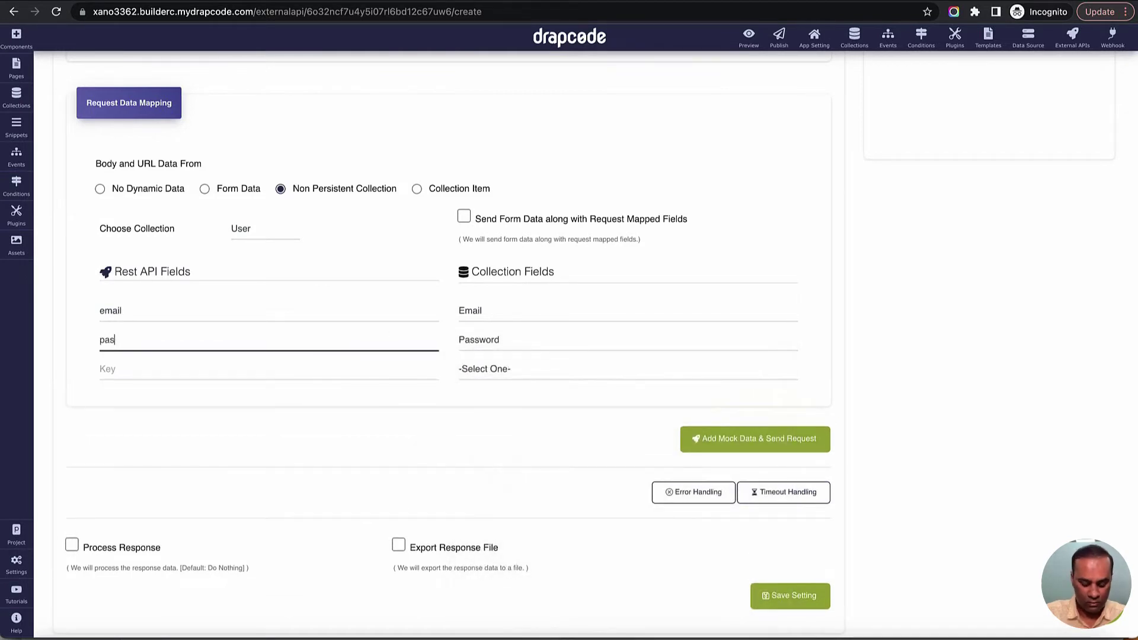
pyautogui.write('sword')
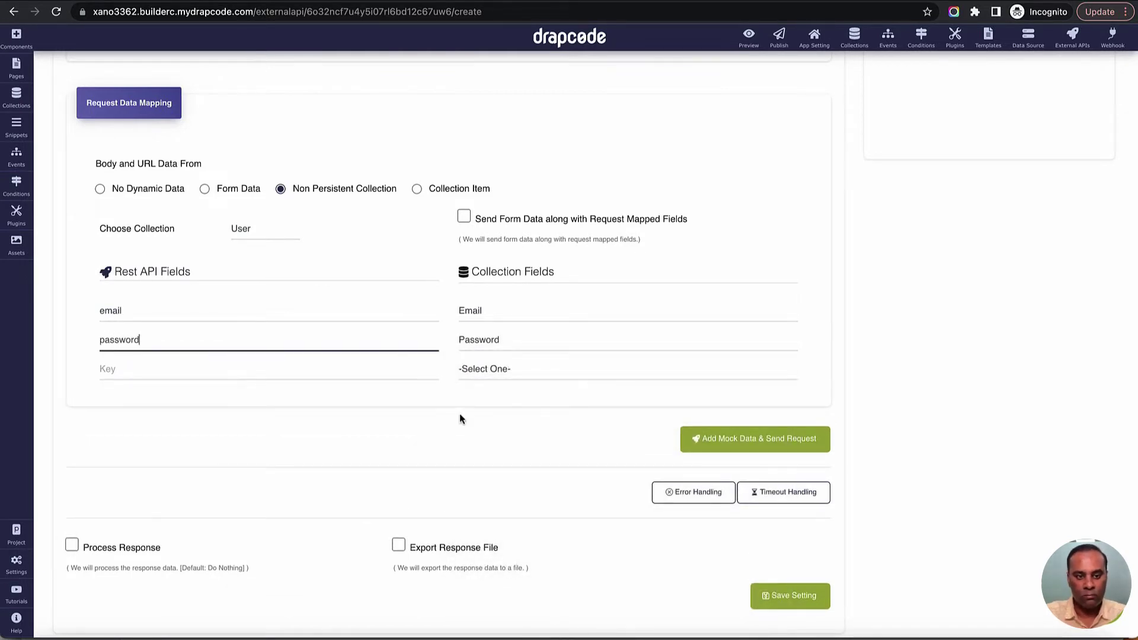
pyautogui.scroll(-1, 460, 414)
pyautogui.click(460, 413)
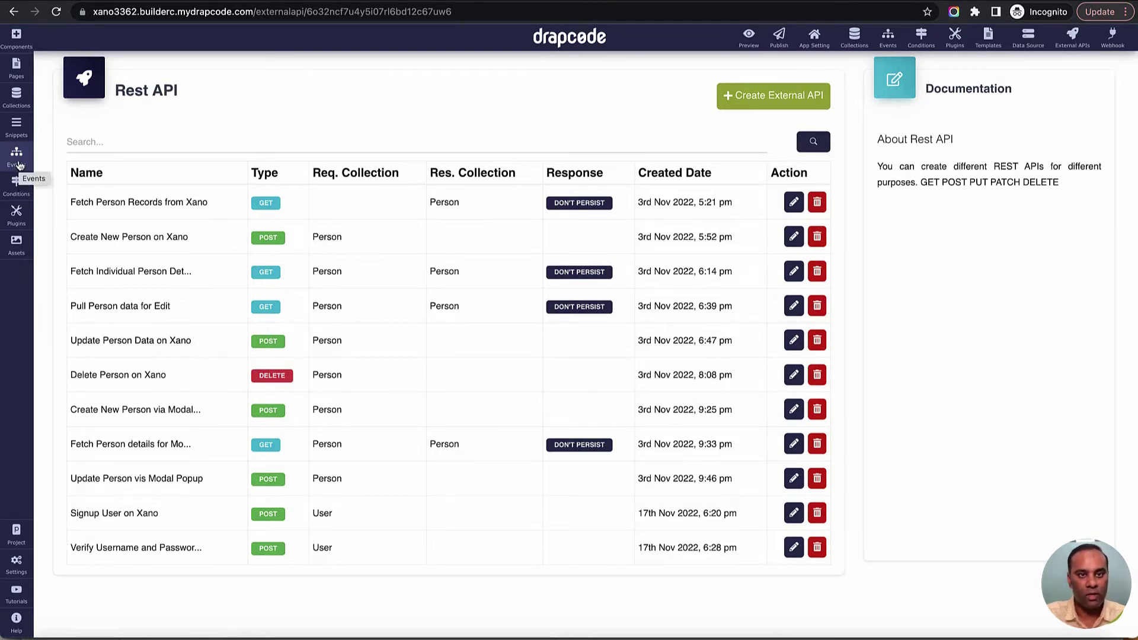
# Create a new event named 'Login via Xano'.
pyautogui.click(16, 156)
pyautogui.click(195, 70)
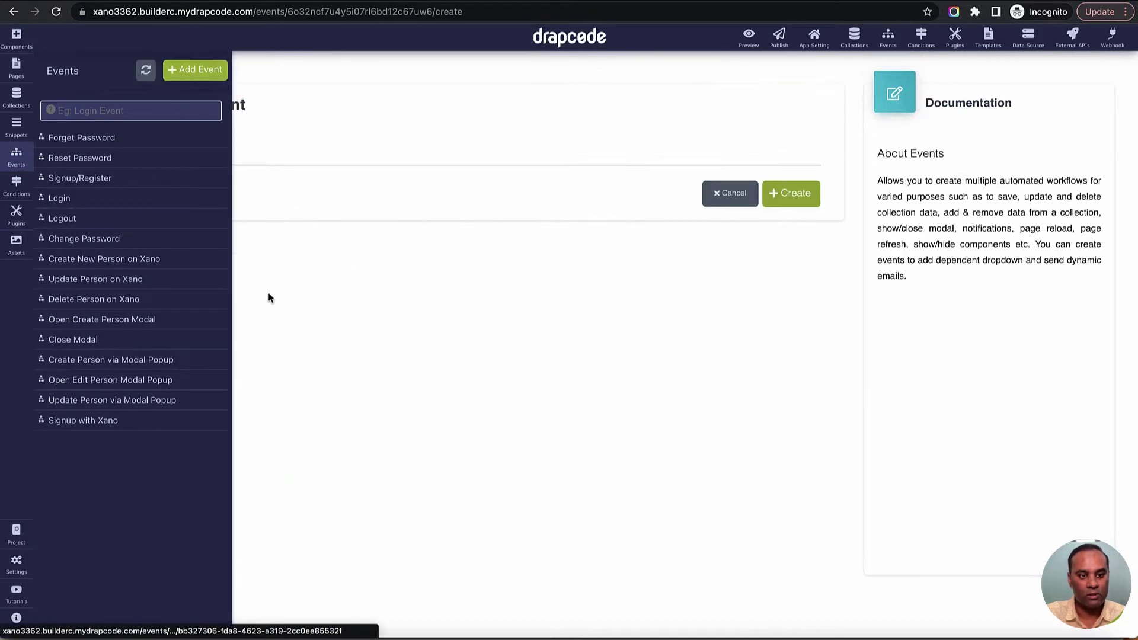
pyautogui.click(356, 155)
pyautogui.write('Log')
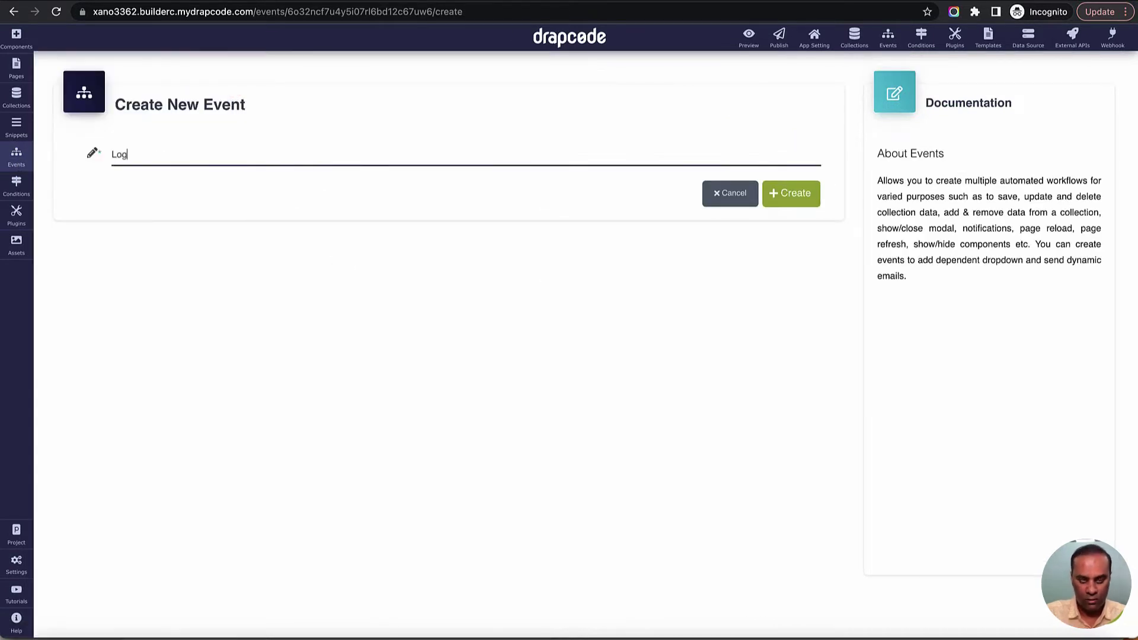
pyautogui.write('in via Xano')
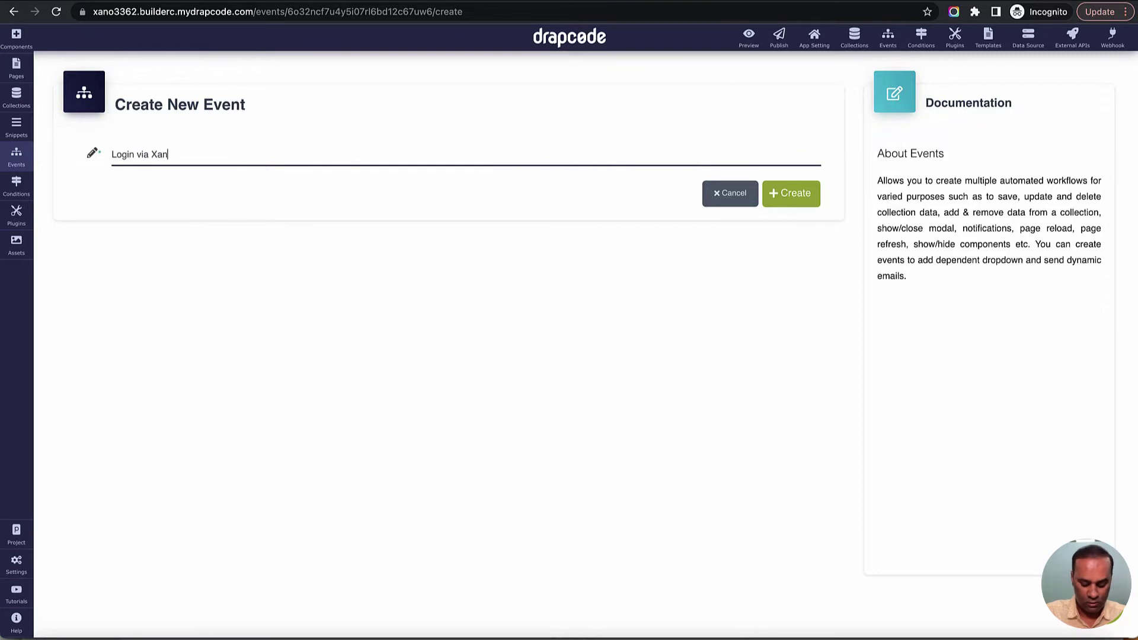
pyautogui.click(791, 193)
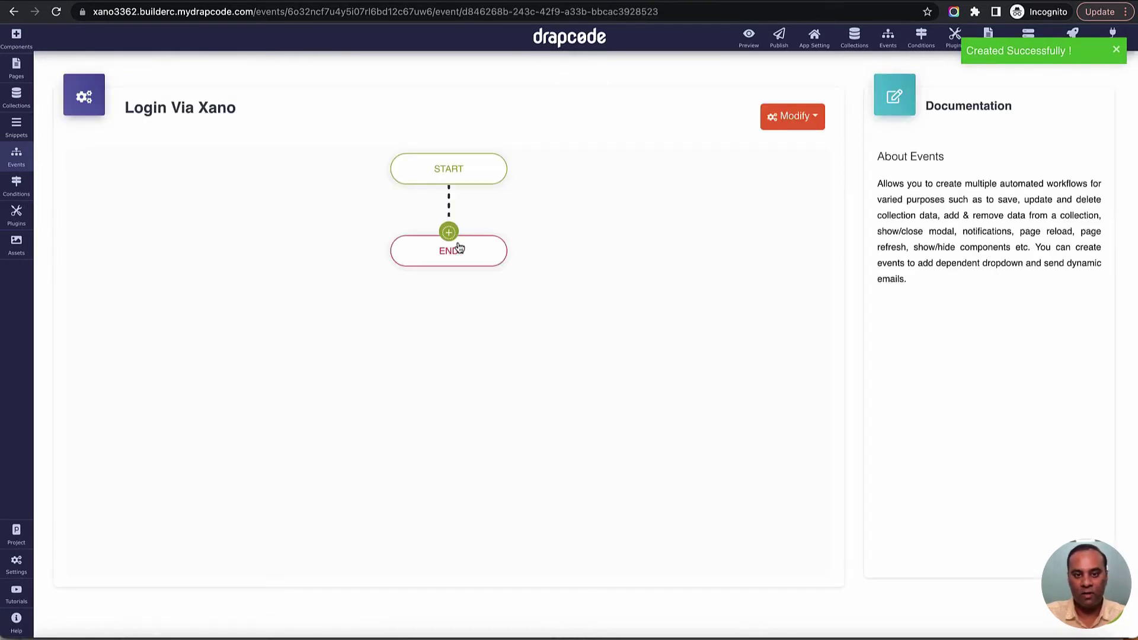
# Add a Send Data To External API step calling the Verify API, storing response and form data in session.
pyautogui.click(449, 231)
pyautogui.moveTo(533, 463)
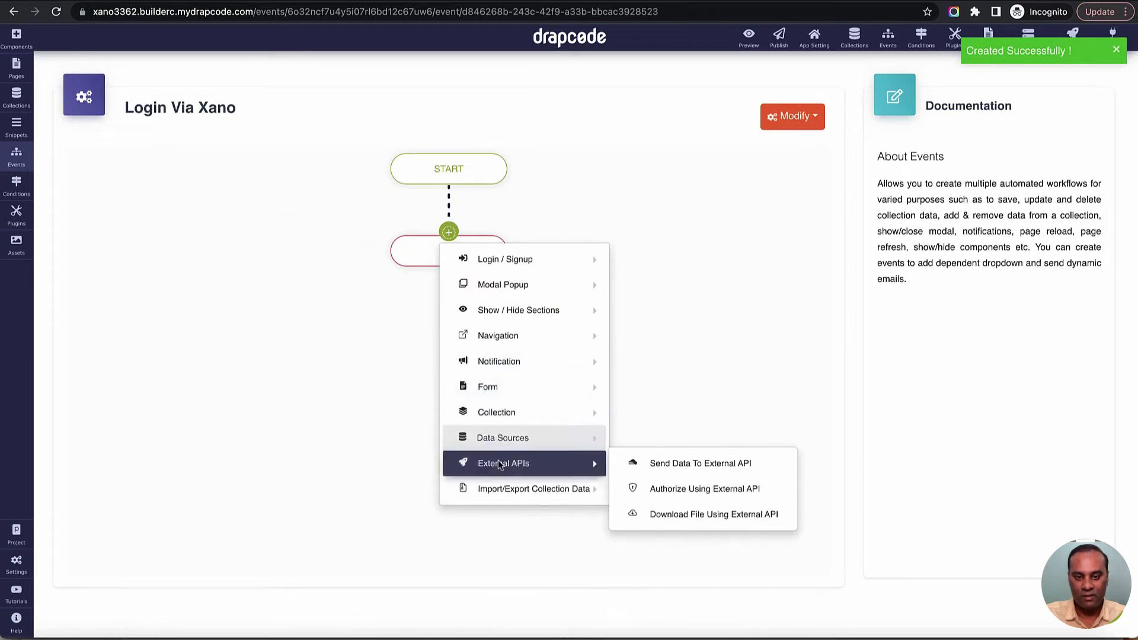
pyautogui.click(654, 461)
pyautogui.click(598, 192)
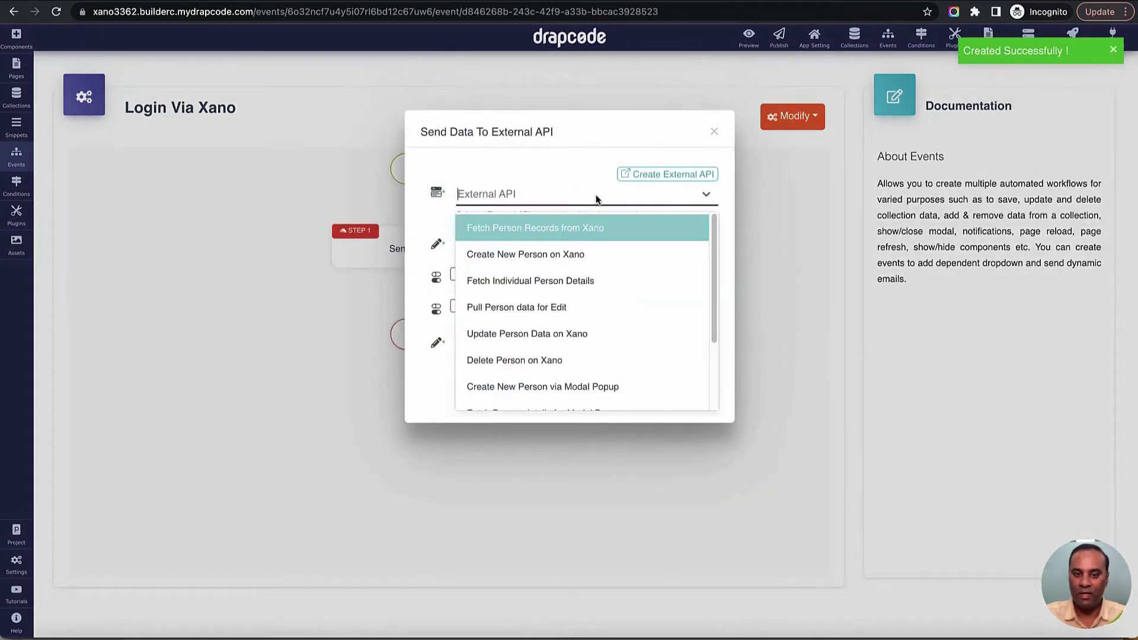
pyautogui.scroll(-3, 591, 287)
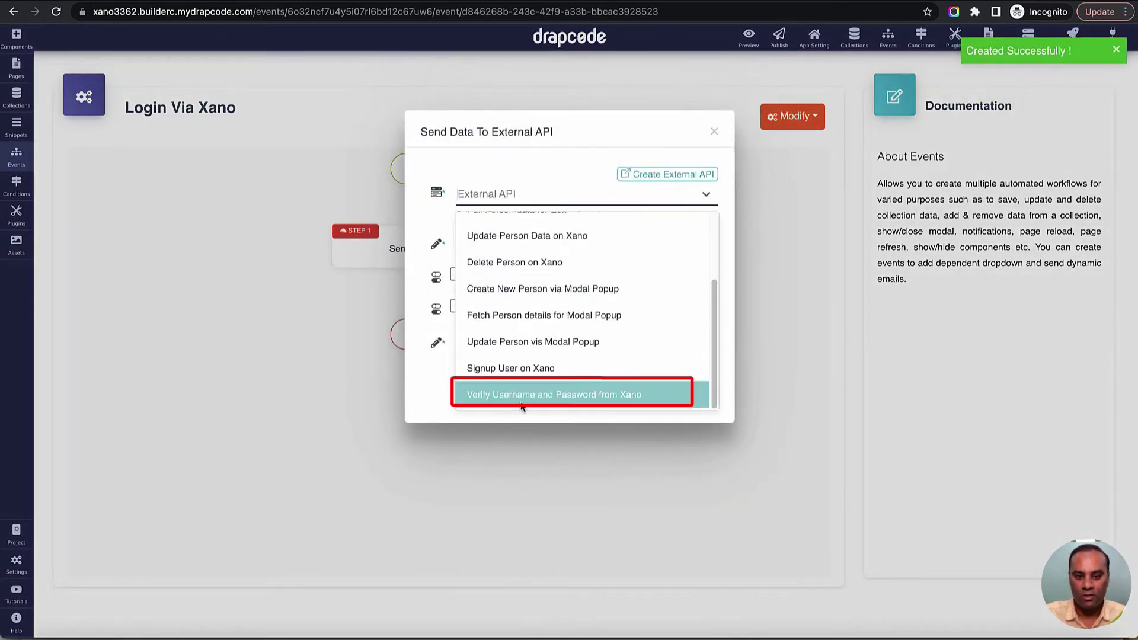
pyautogui.click(600, 395)
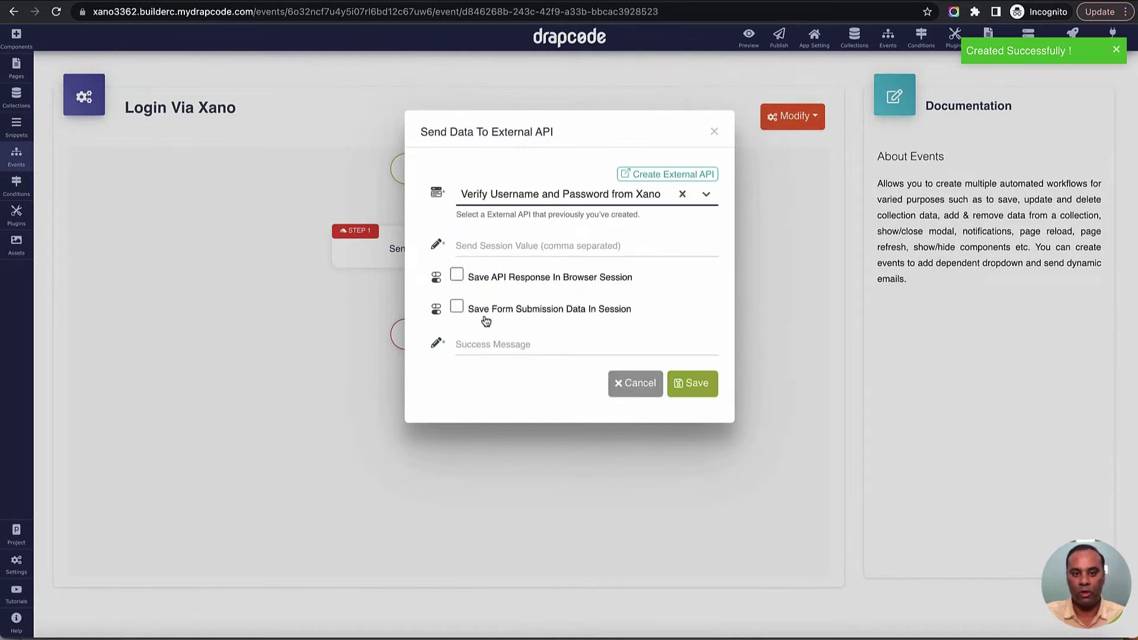
pyautogui.click(457, 274)
pyautogui.click(457, 307)
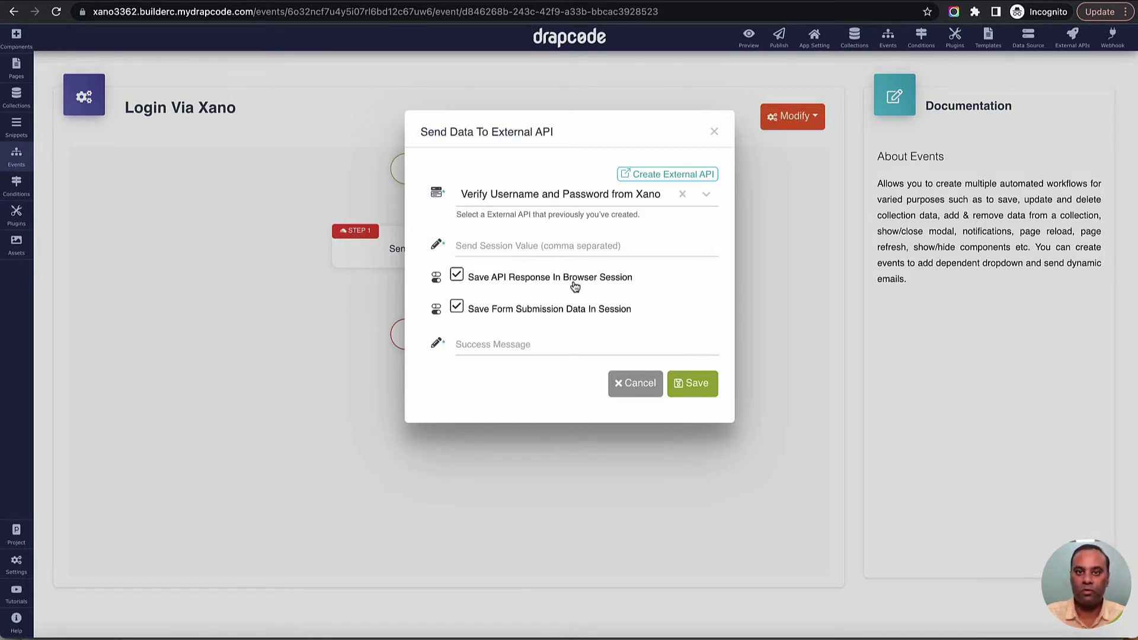
pyautogui.click(550, 346)
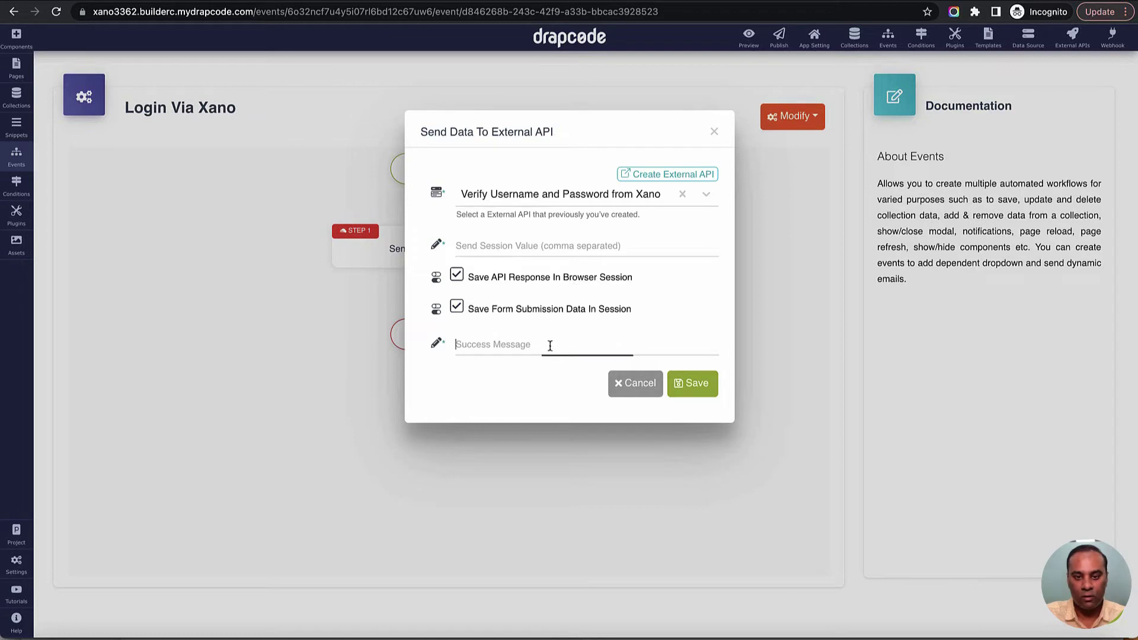
pyautogui.click(711, 390)
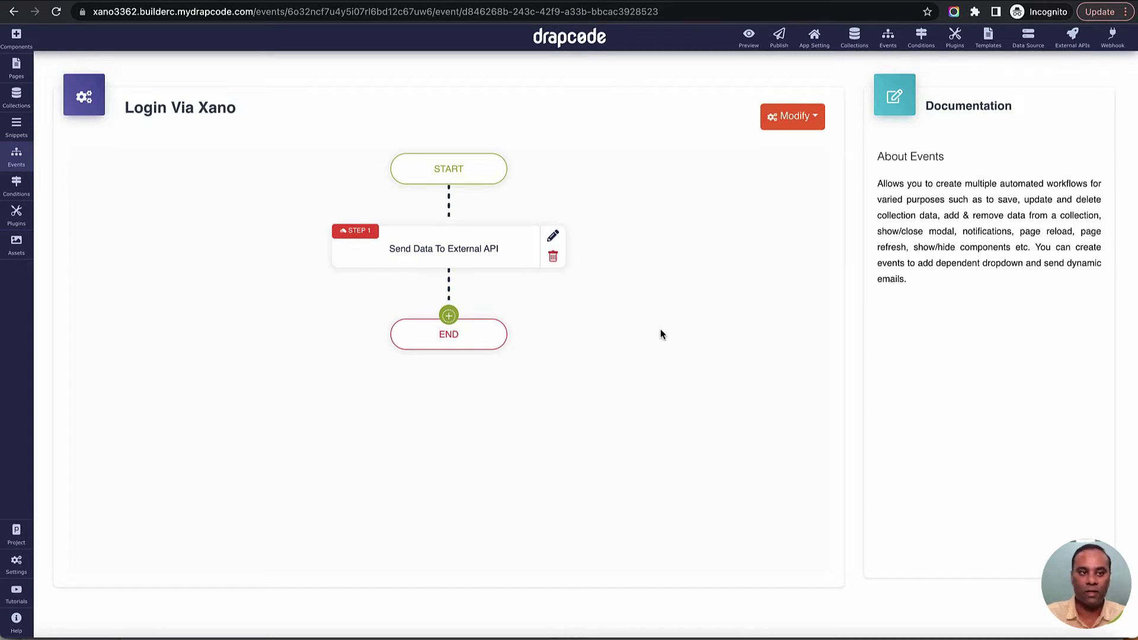
# Set the Login via Xano page's form event to Login via Xano, save, and preview the page.
pyautogui.click(21, 74)
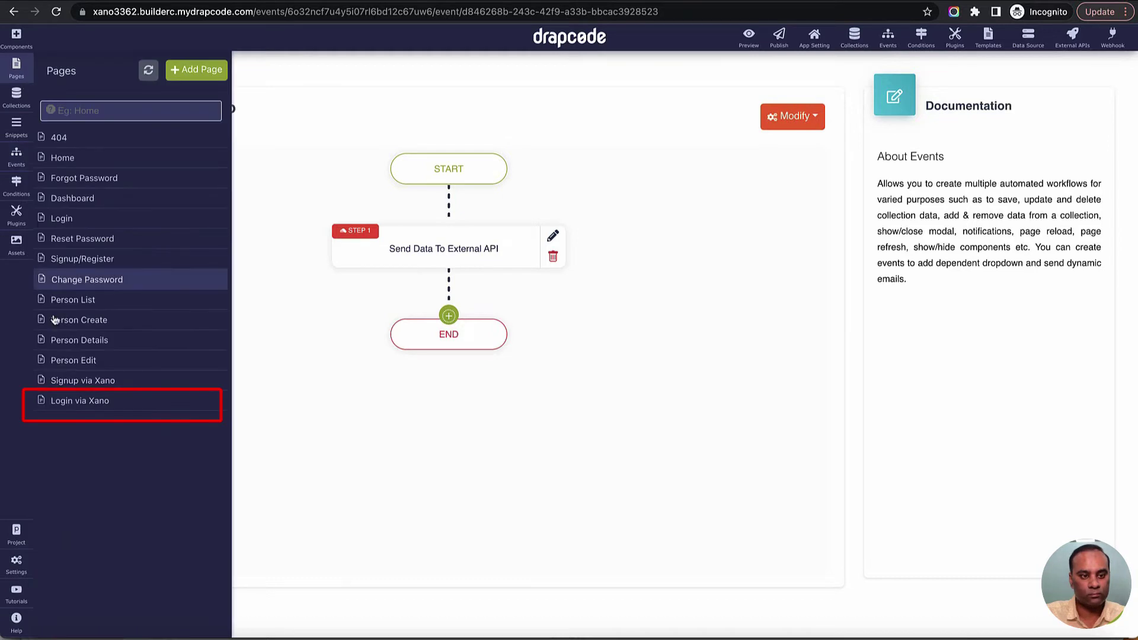
pyautogui.click(59, 404)
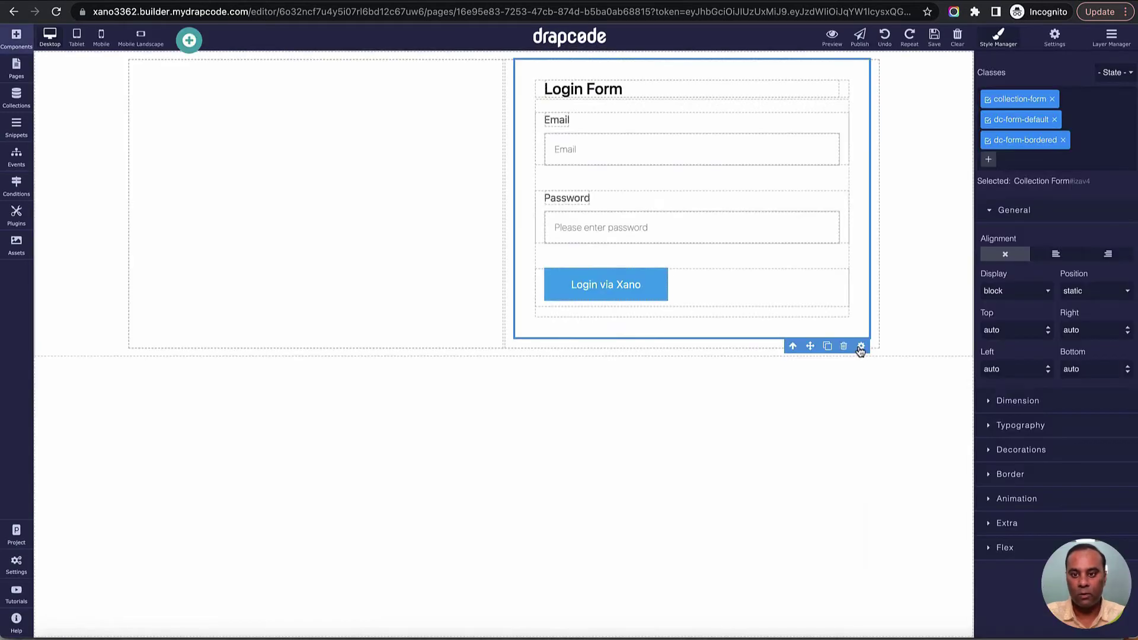
pyautogui.click(861, 345)
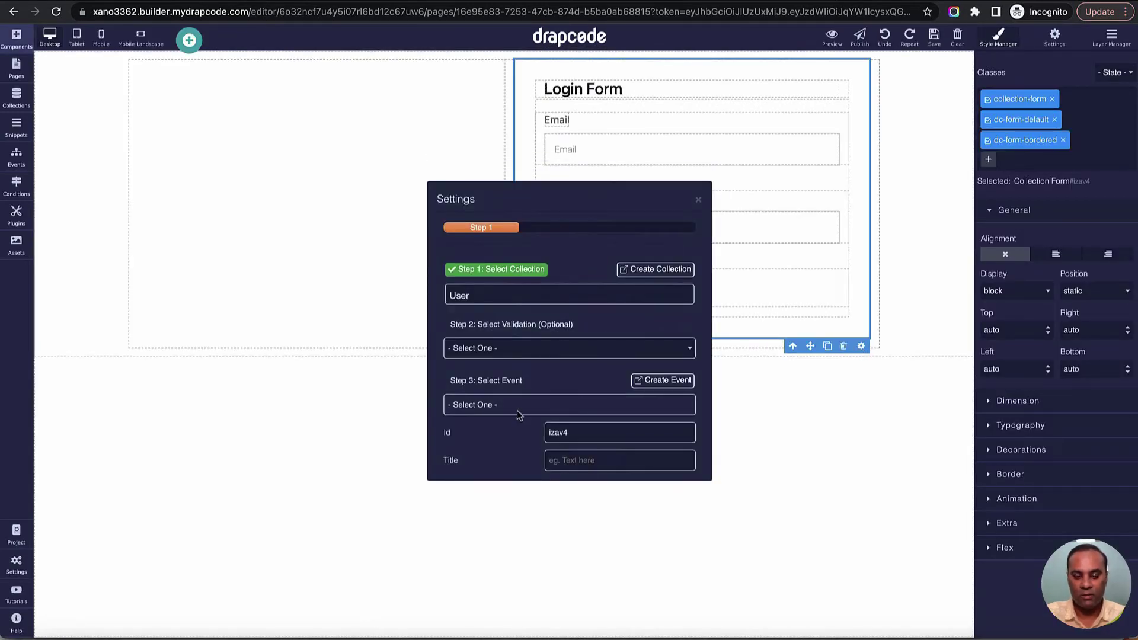
pyautogui.click(519, 406)
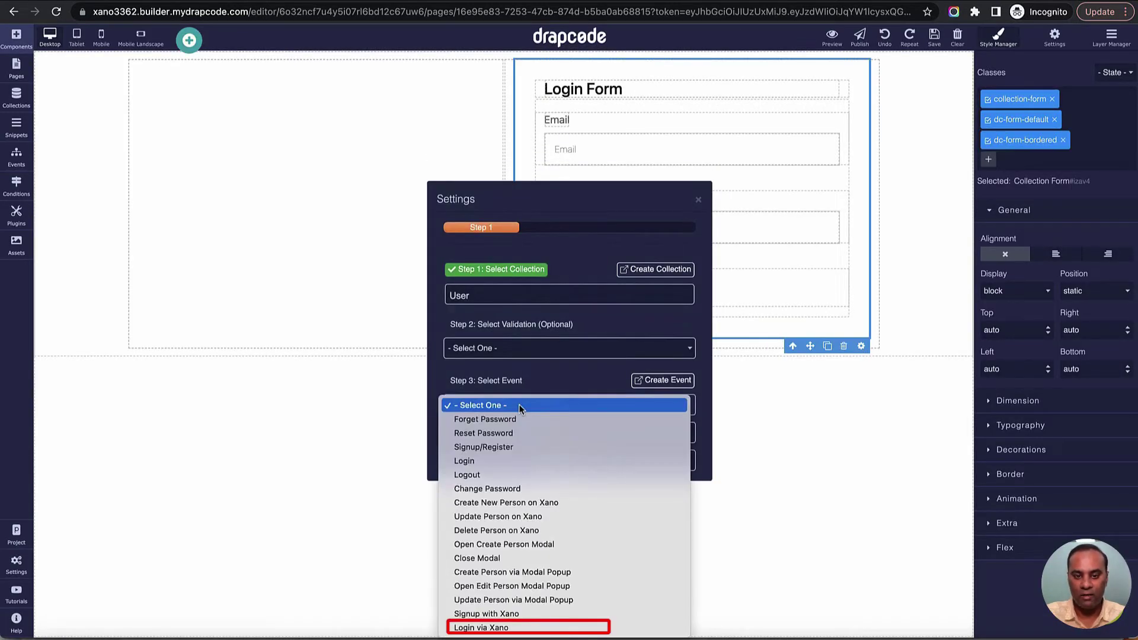
pyautogui.click(509, 628)
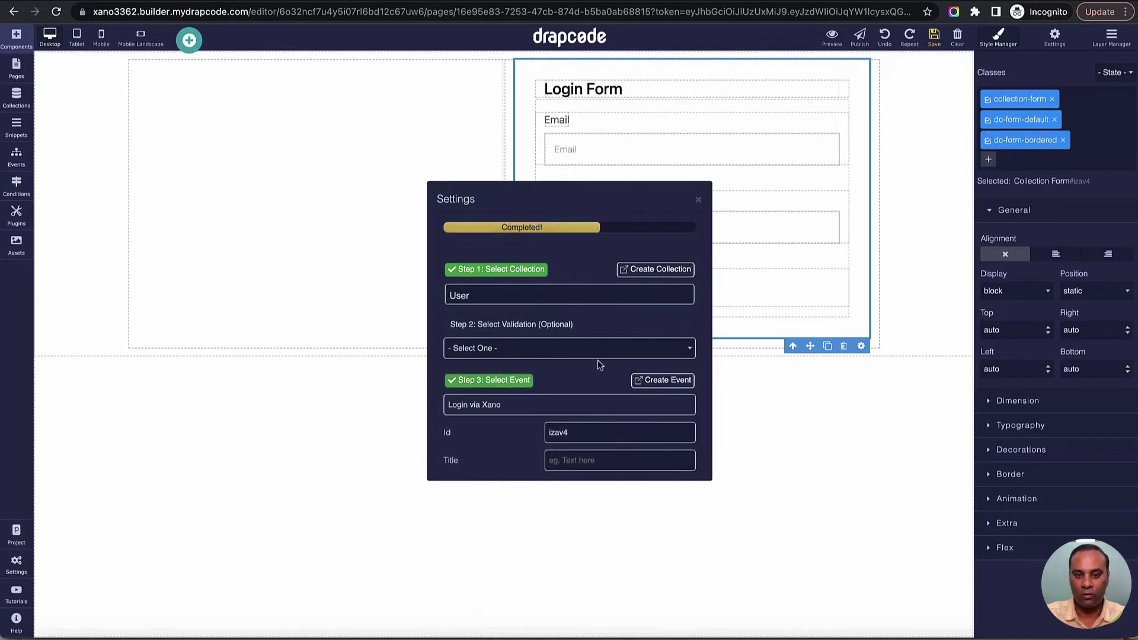
pyautogui.click(697, 201)
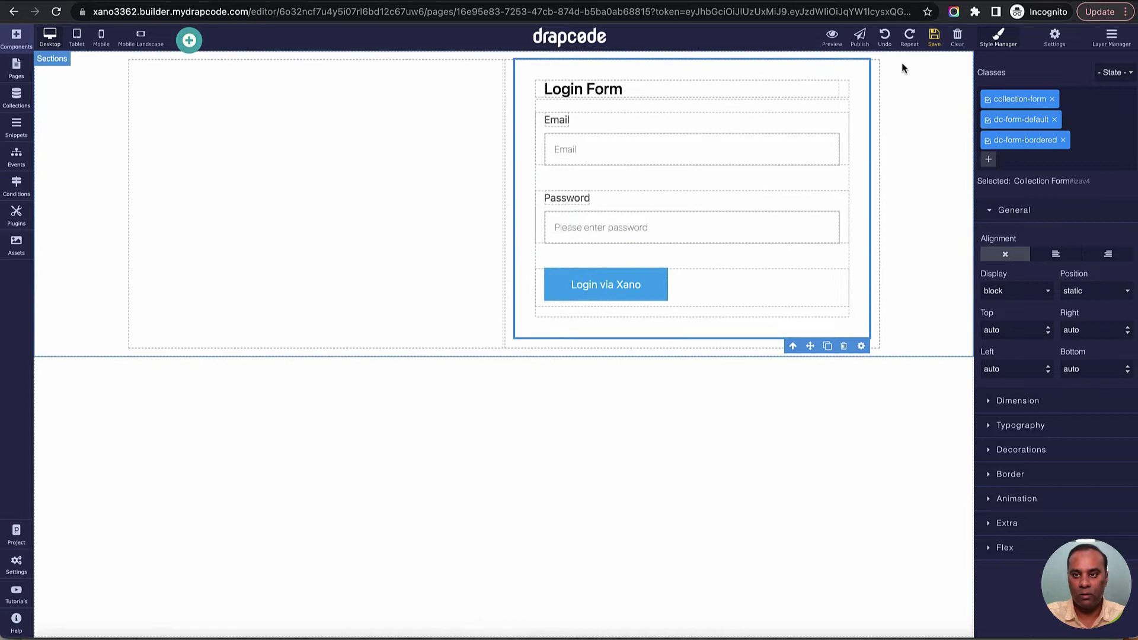
pyautogui.click(933, 41)
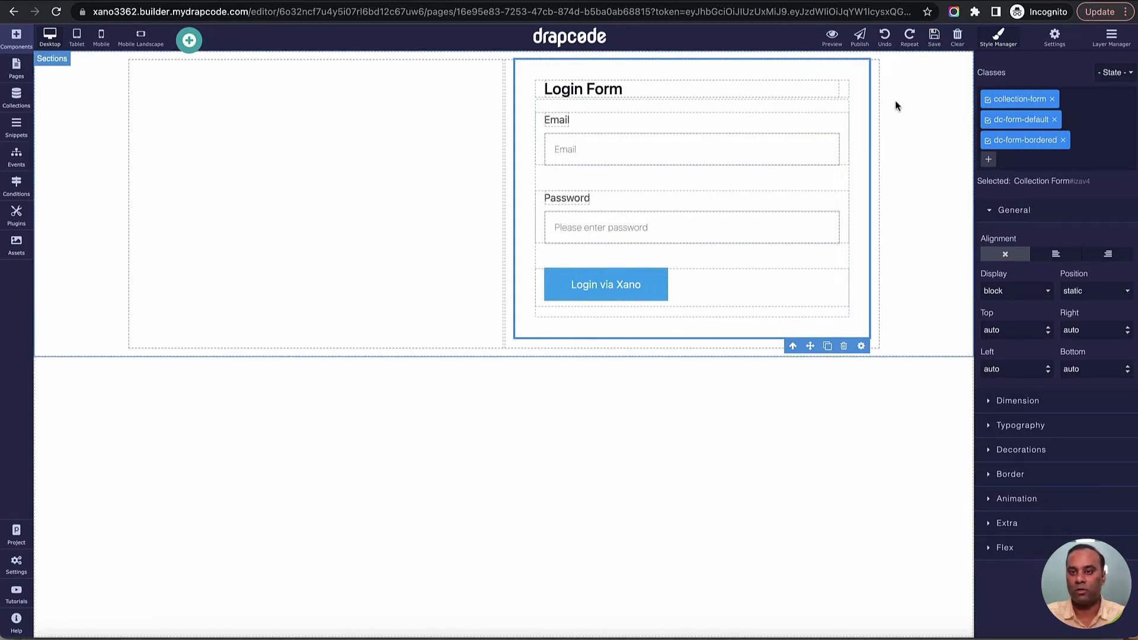
pyautogui.click(832, 36)
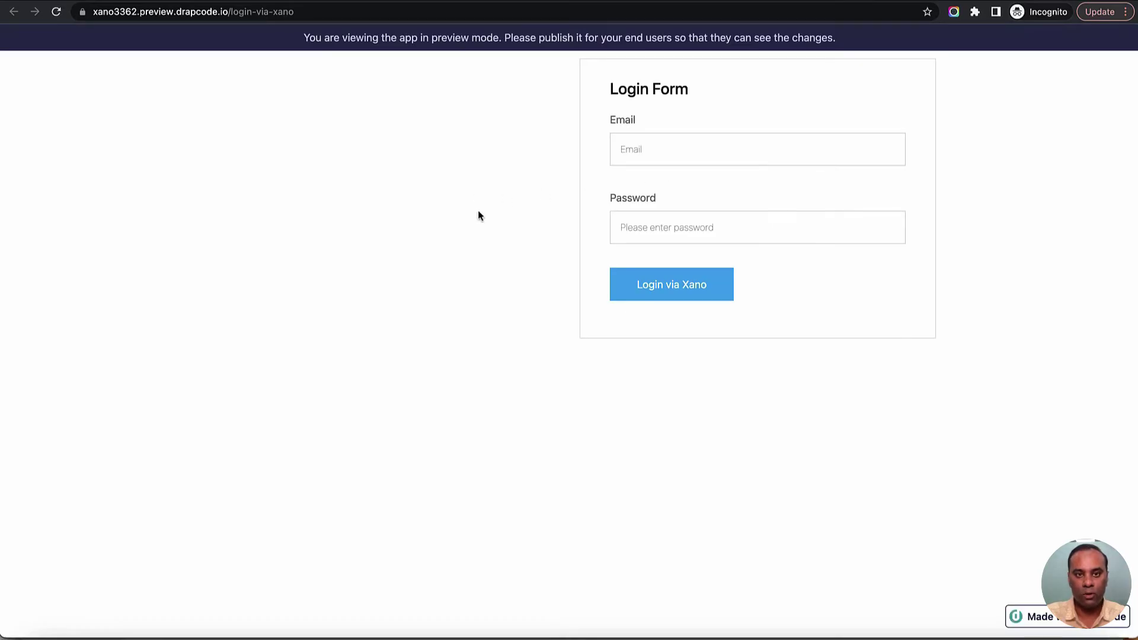
# Open DevTools' Application panel and view the preview site's local storage entries.
pyautogui.rightClick(478, 354)
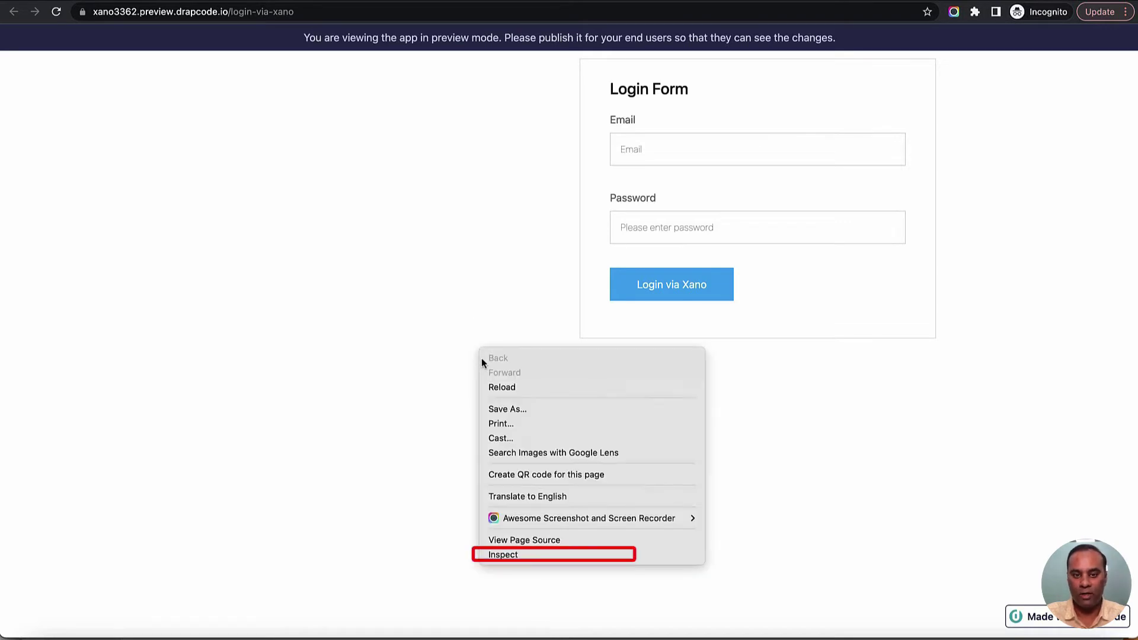
pyautogui.click(527, 551)
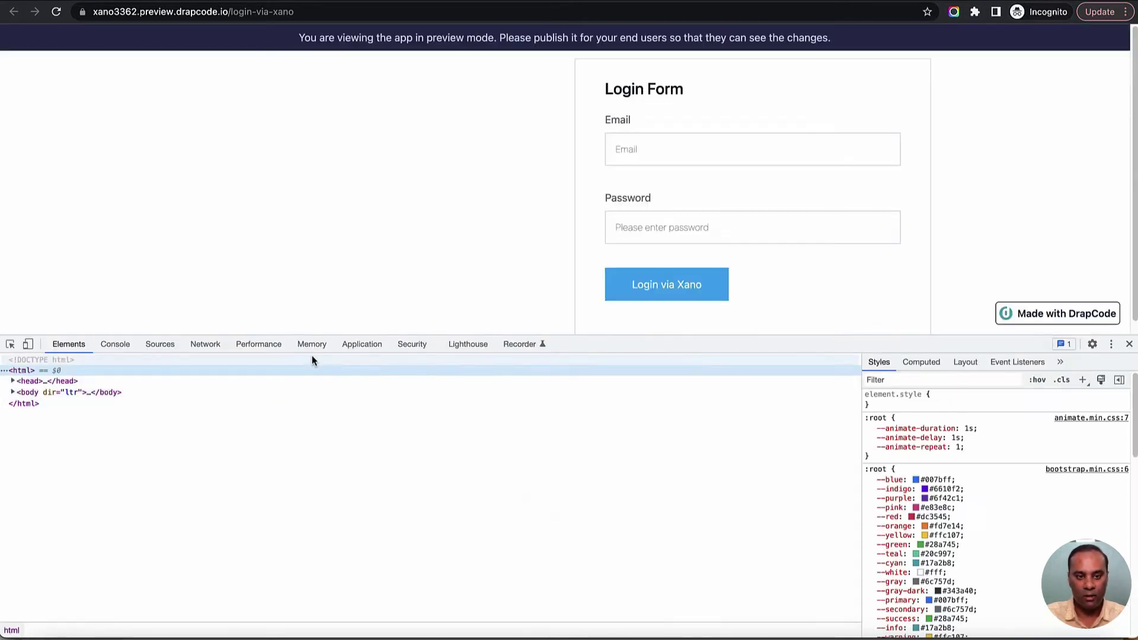
pyautogui.click(312, 344)
pyautogui.click(359, 345)
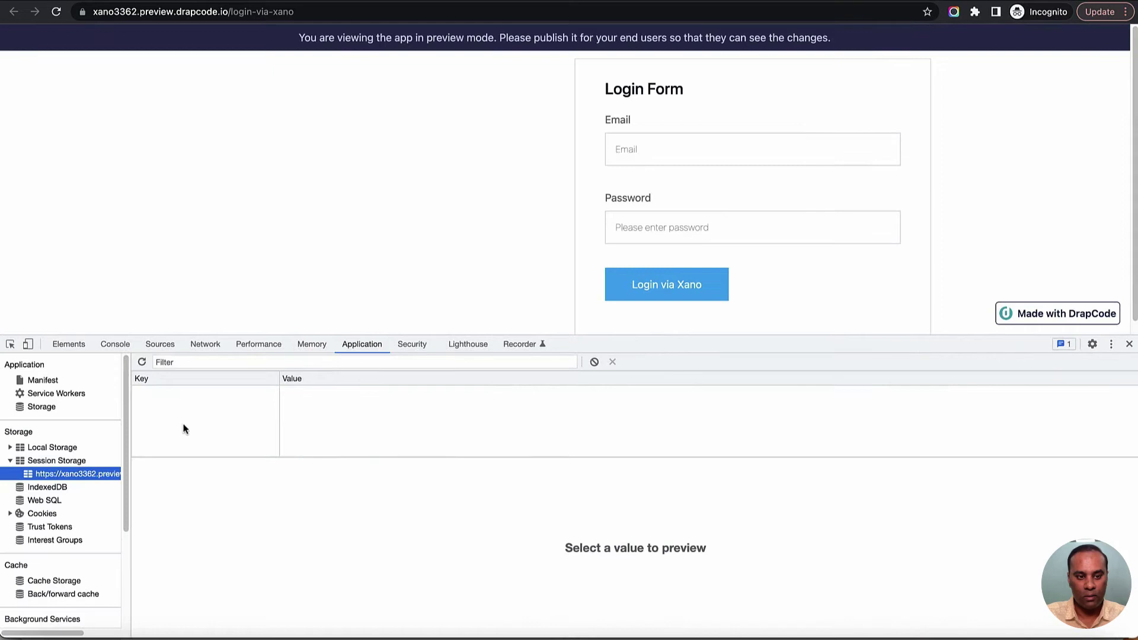
pyautogui.click(10, 448)
pyautogui.click(59, 461)
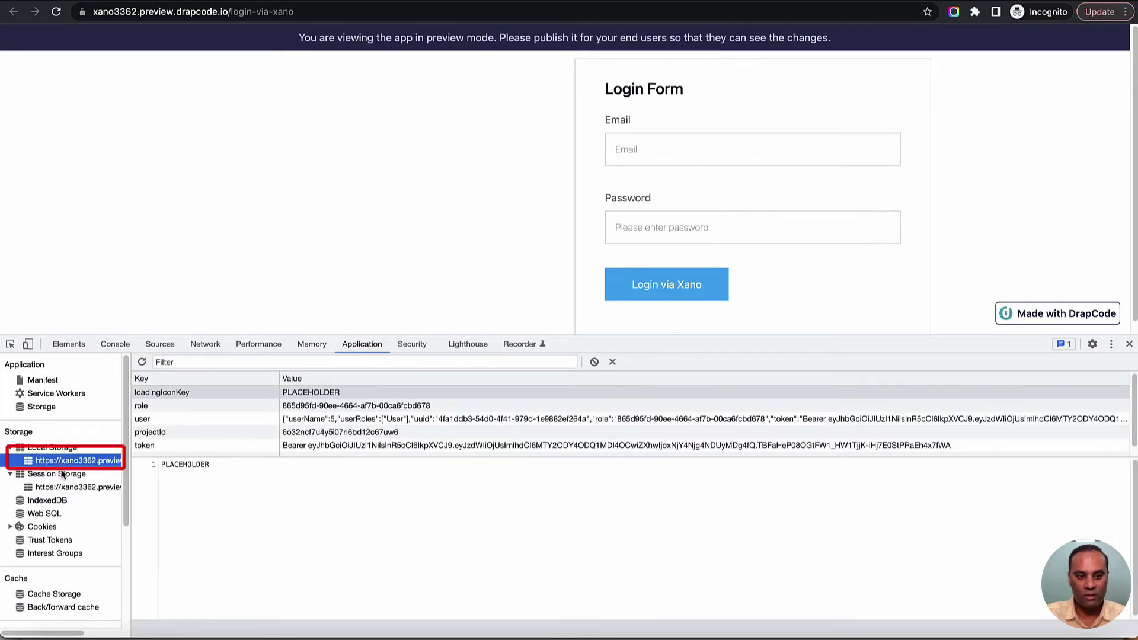
pyautogui.click(62, 474)
pyautogui.click(62, 461)
# Clear the site's local storage and confirm local and session storage are empty.
pyautogui.rightClick(62, 463)
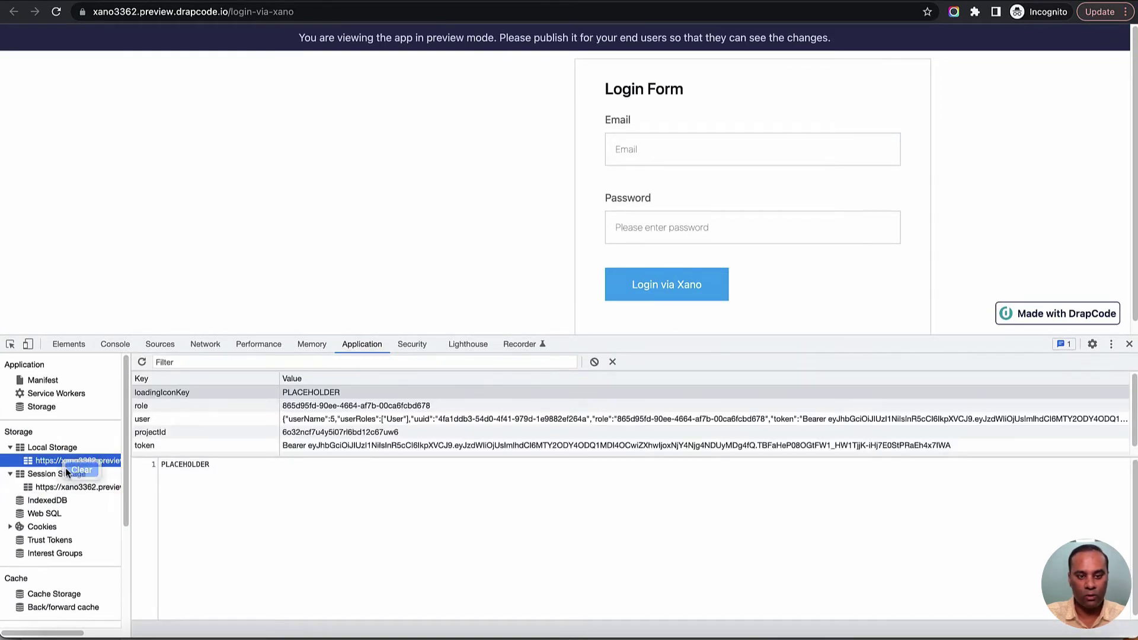
pyautogui.click(81, 470)
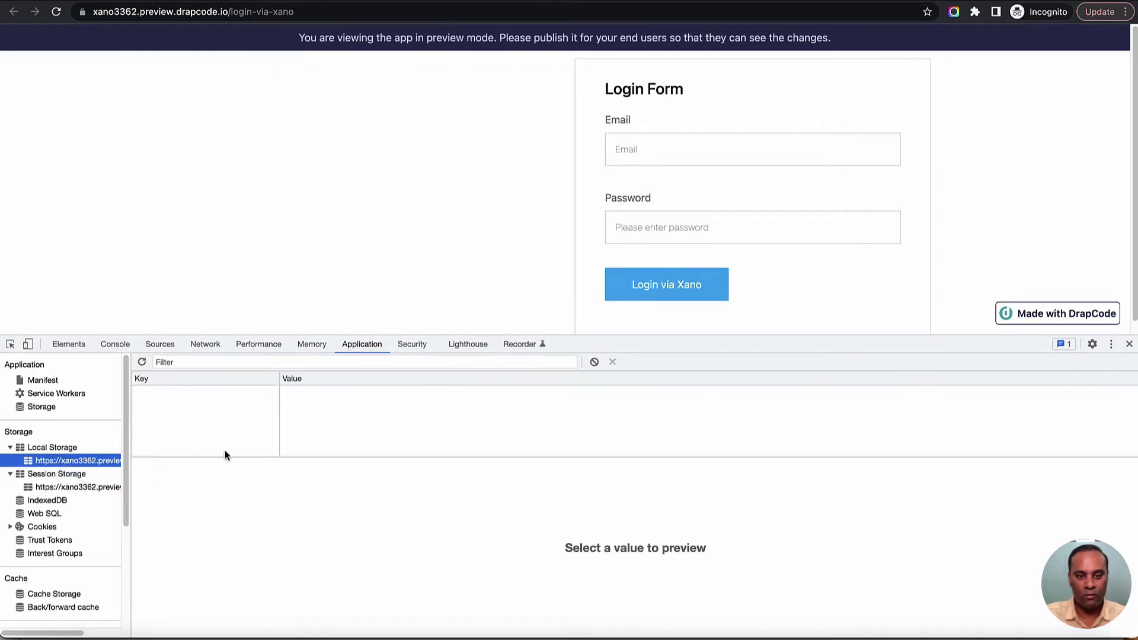
pyautogui.click(68, 490)
pyautogui.click(73, 465)
pyautogui.click(71, 487)
pyautogui.click(73, 462)
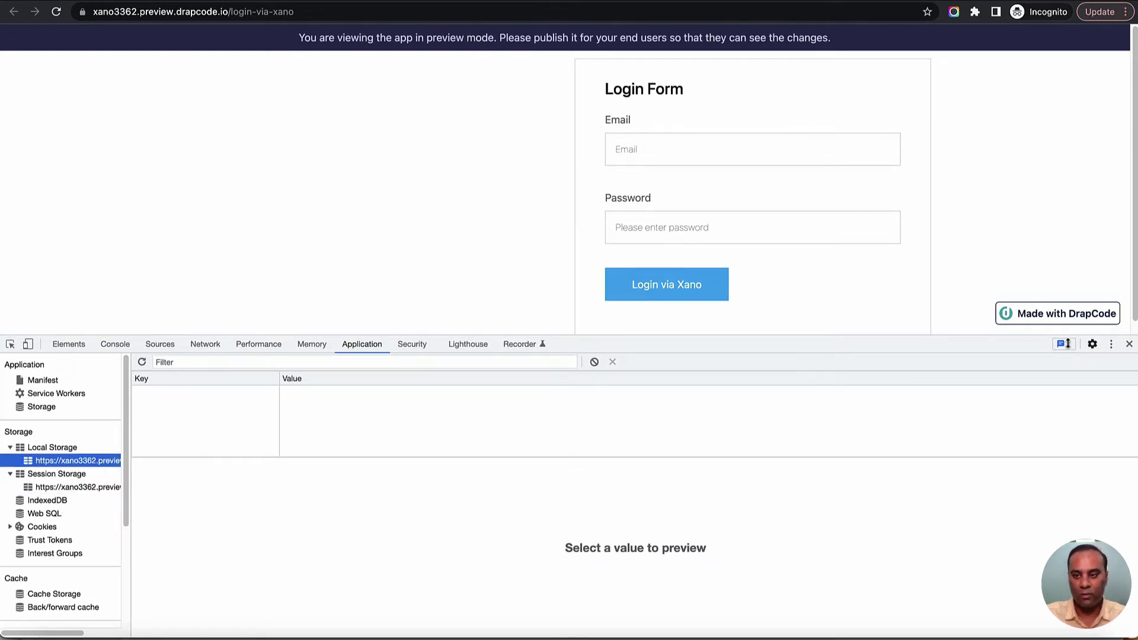
# Lower the DevTools divider to enlarge the login page and focus the Email field.
pyautogui.click(988, 415)
pyautogui.moveTo(993, 347); pyautogui.dragTo(998, 472)
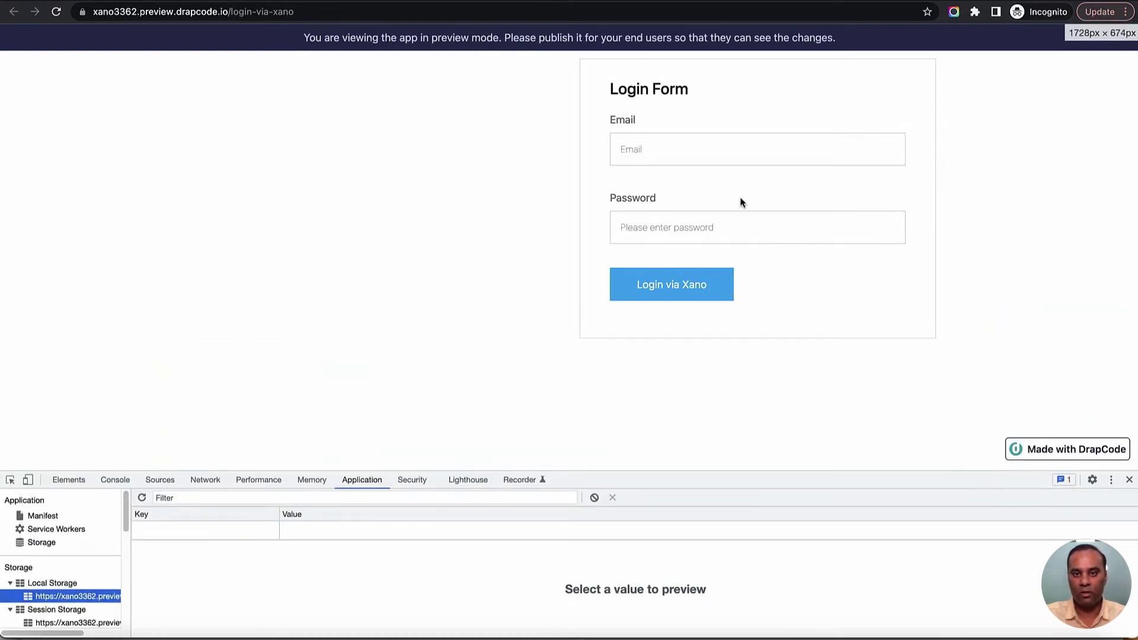
pyautogui.click(719, 161)
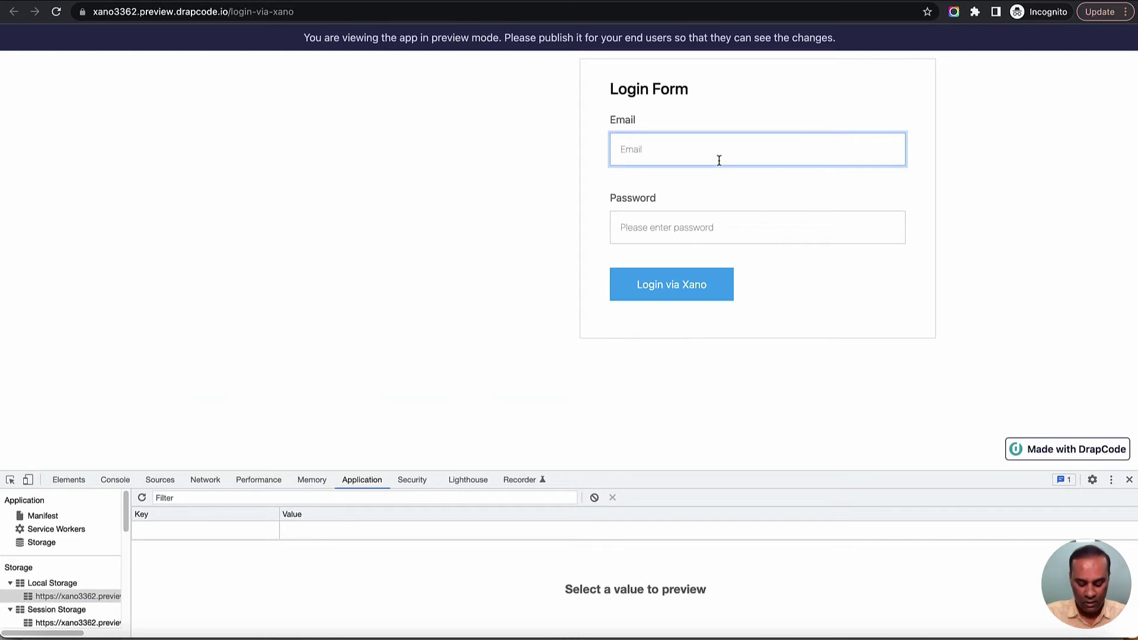
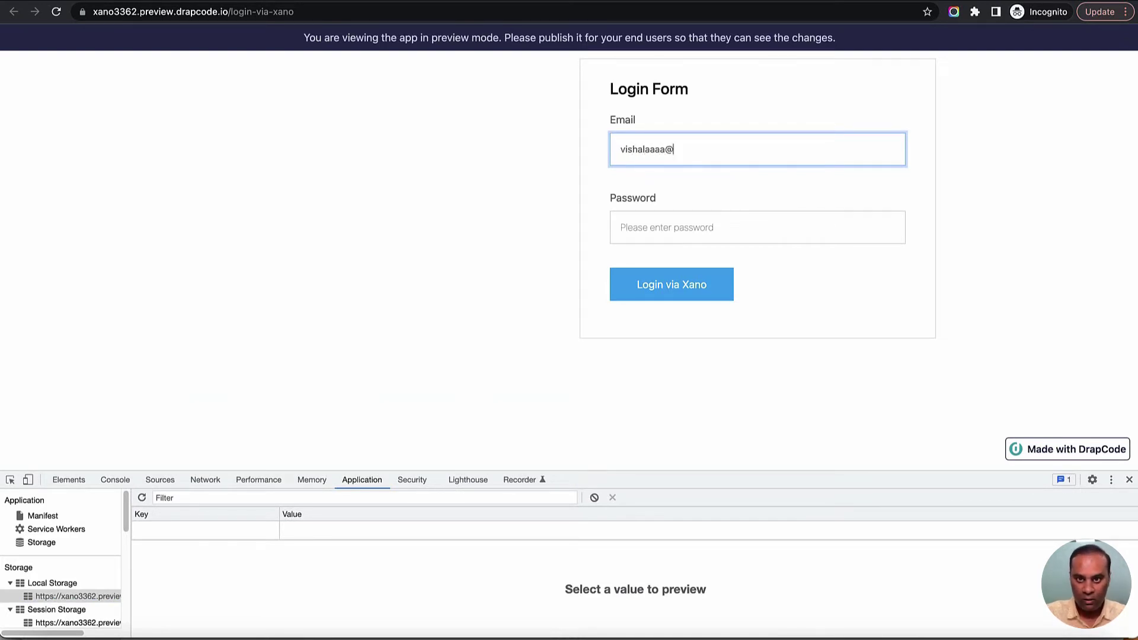
pyautogui.press('Tab')
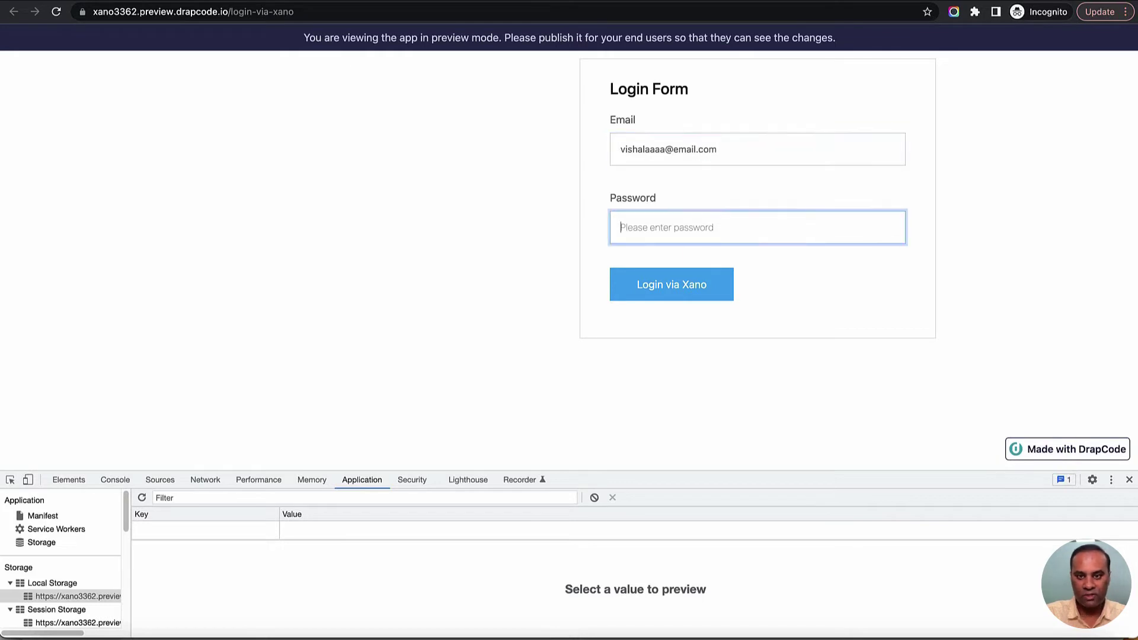
pyautogui.write('123')
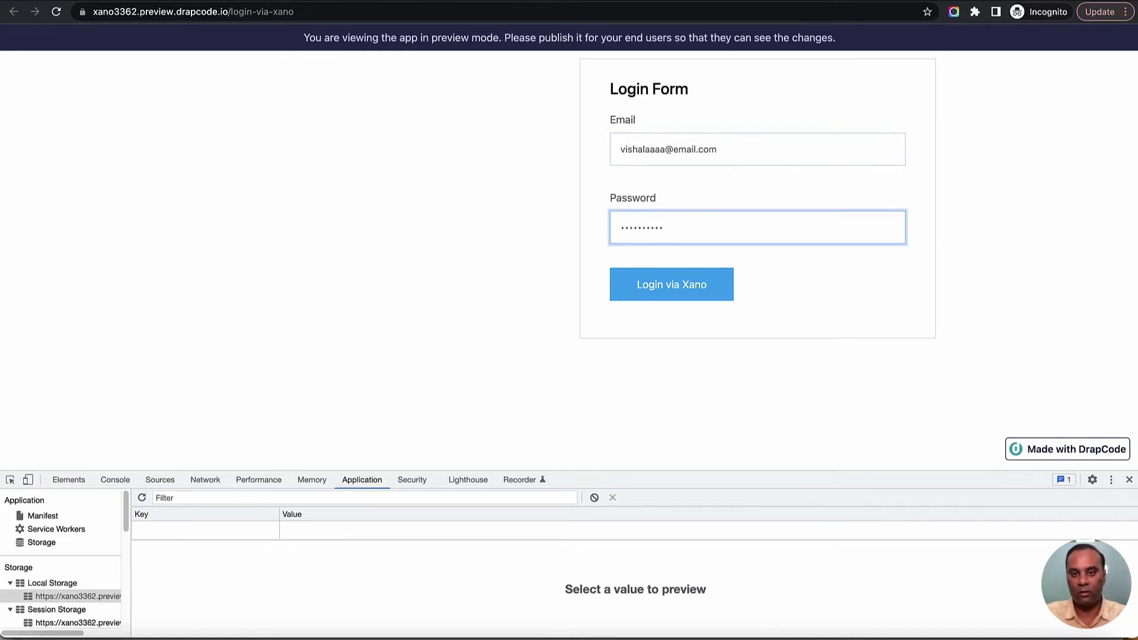
pyautogui.click(697, 284)
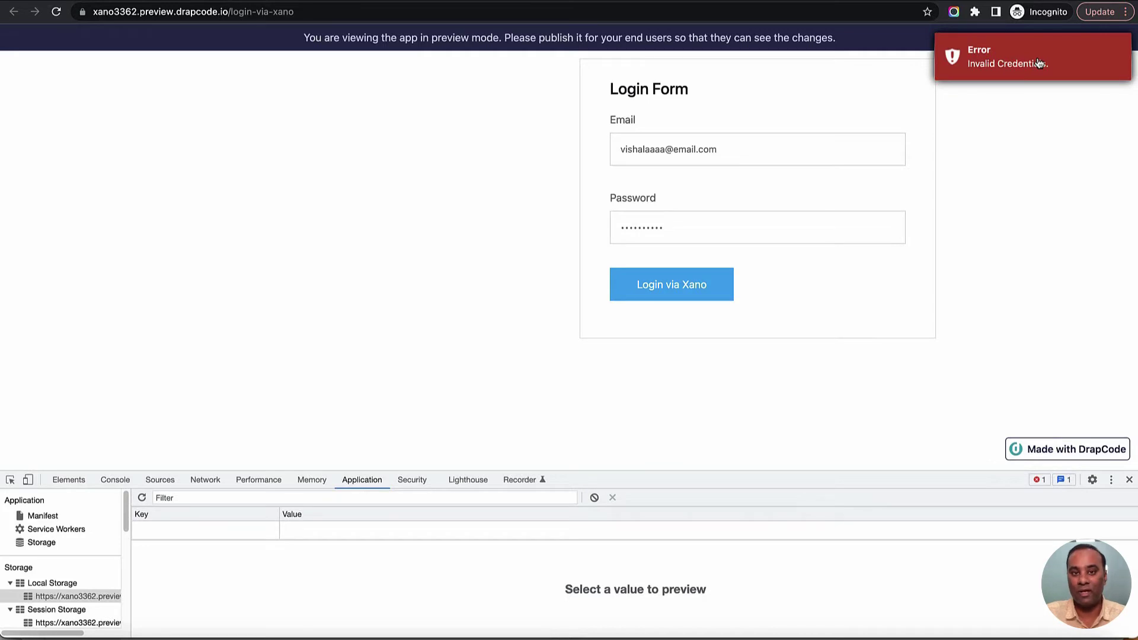
# Correct the e-mail name, re-enter the password and resubmit Login via Xano.
pyautogui.click(637, 149)
pyautogui.doubleClick(636, 149)
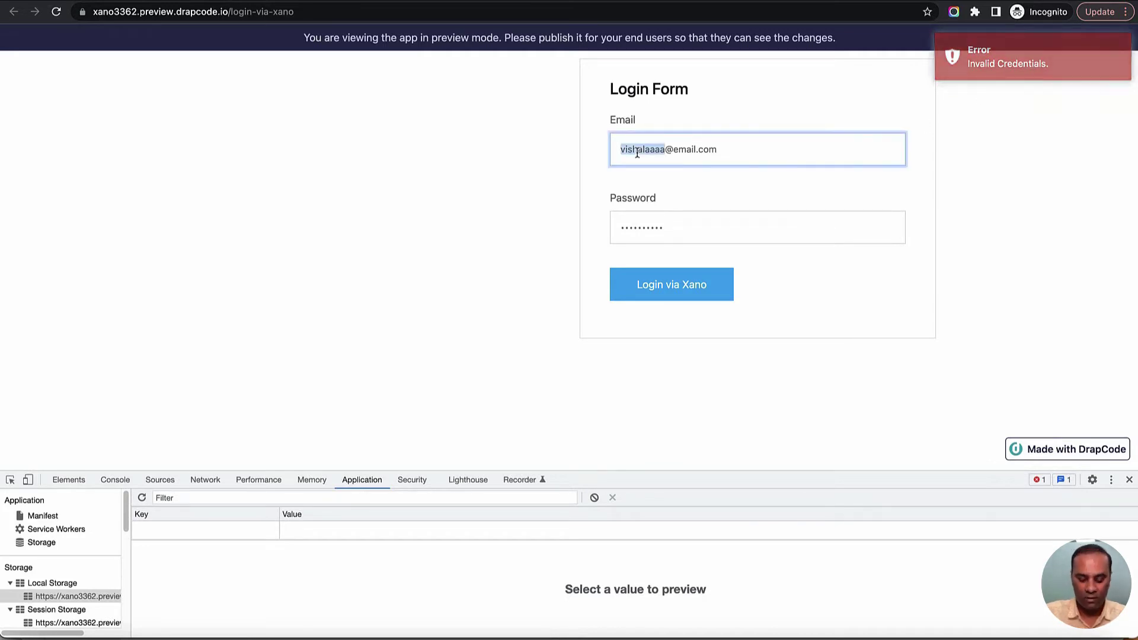
pyautogui.write('vishal')
pyautogui.press('Tab')
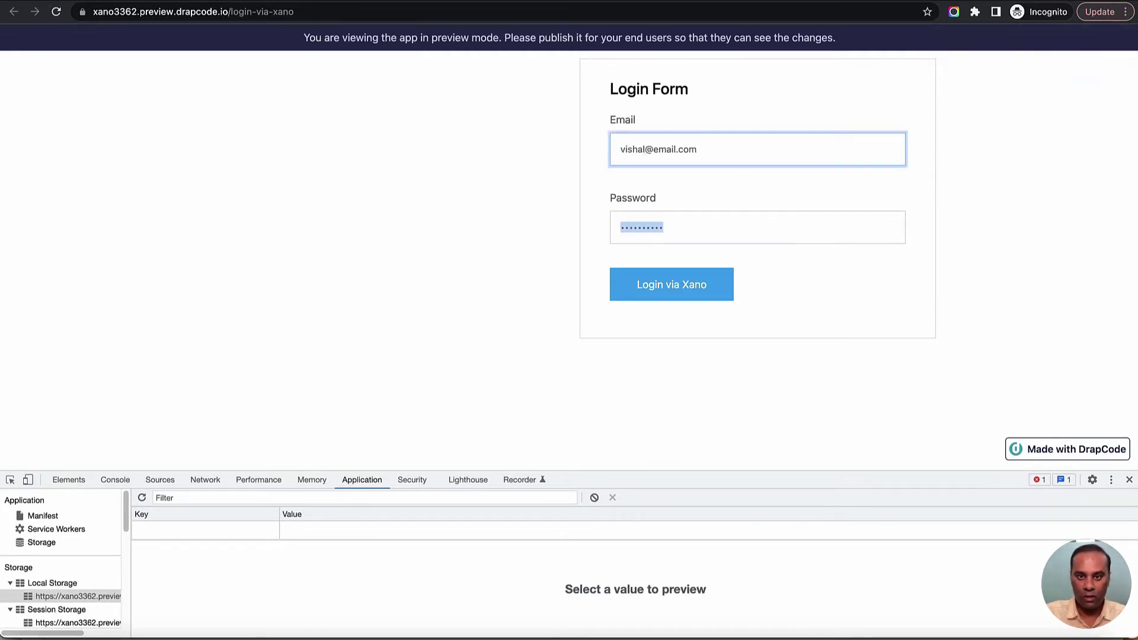
pyautogui.write('p')
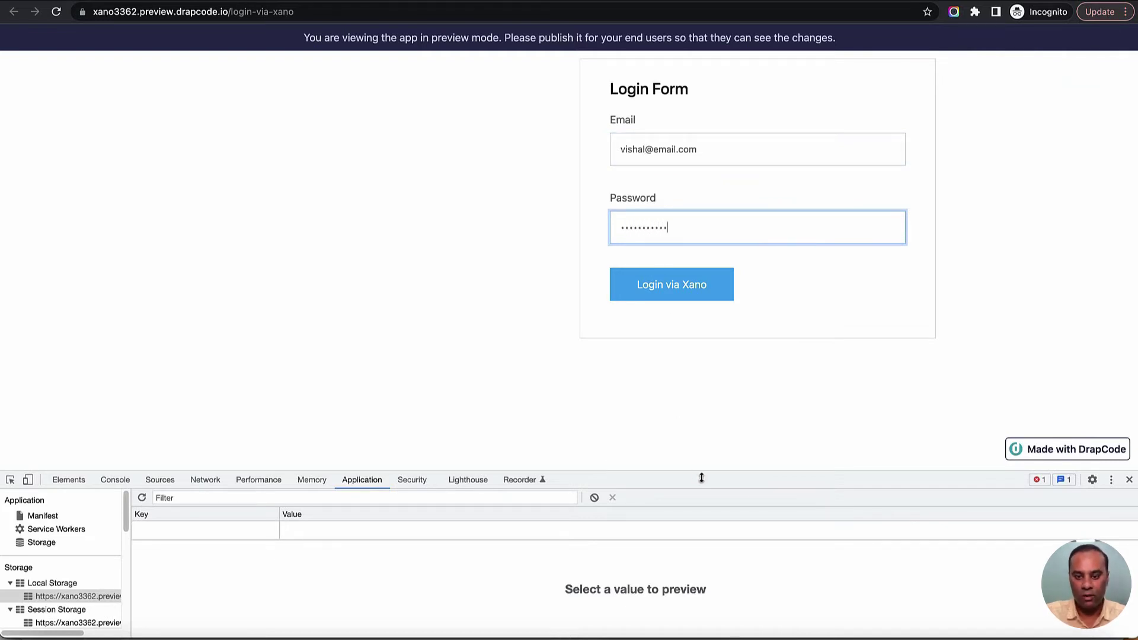
pyautogui.moveTo(701, 478)
pyautogui.mouseDown()
pyautogui.moveTo(703, 396)
pyautogui.moveTo(734, 406)
pyautogui.moveTo(726, 489)
pyautogui.mouseUp()
pyautogui.click(68, 548)
pyautogui.click(69, 521)
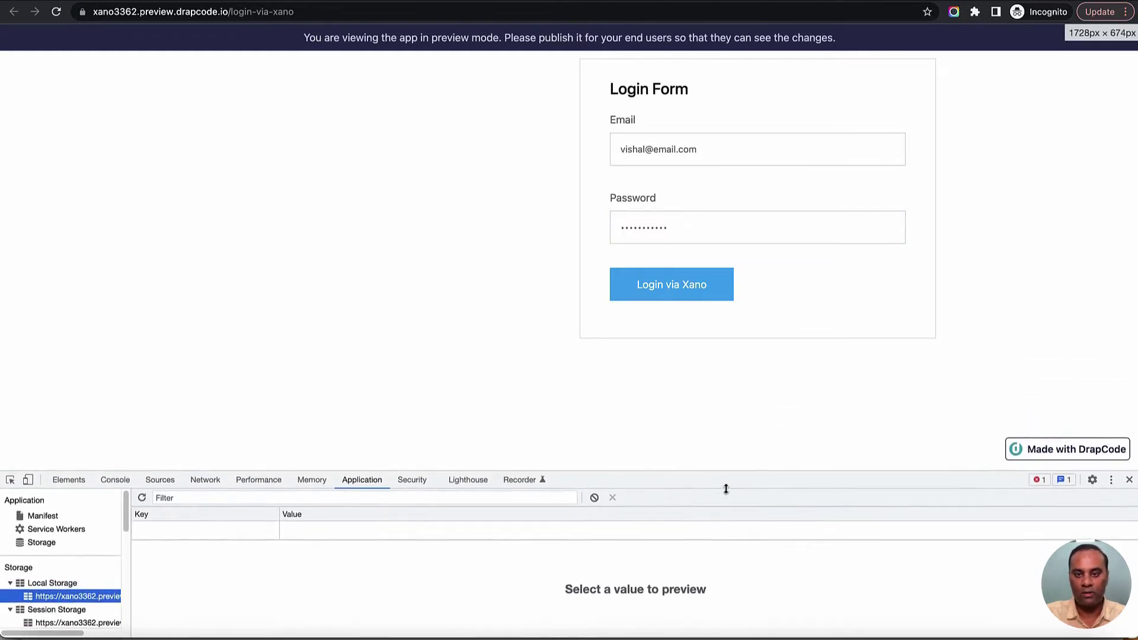
pyautogui.click(676, 296)
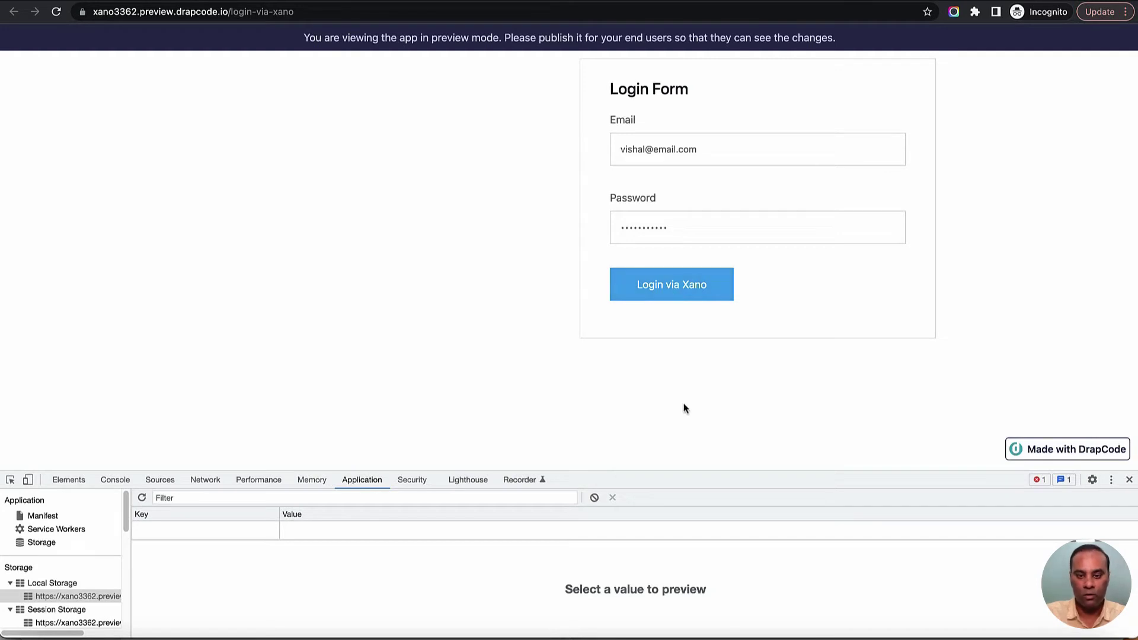
pyautogui.moveTo(703, 473); pyautogui.dragTo(706, 362)
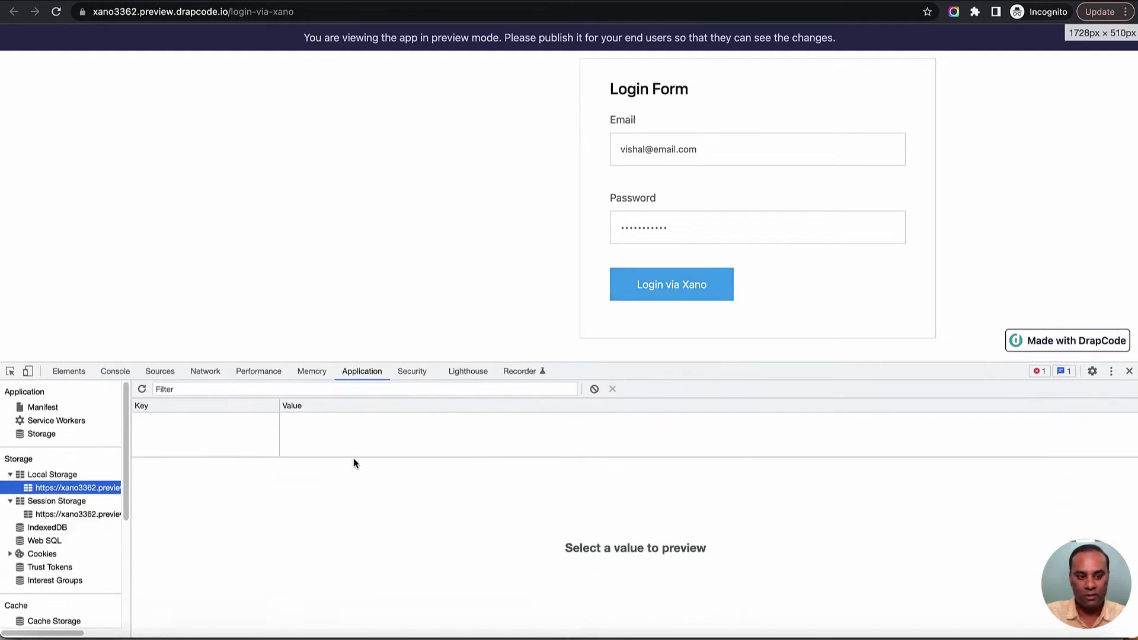
# Inspect the authToken in session storage's previousActionResponse entry, then return to the builder.
pyautogui.click(84, 514)
pyautogui.click(323, 437)
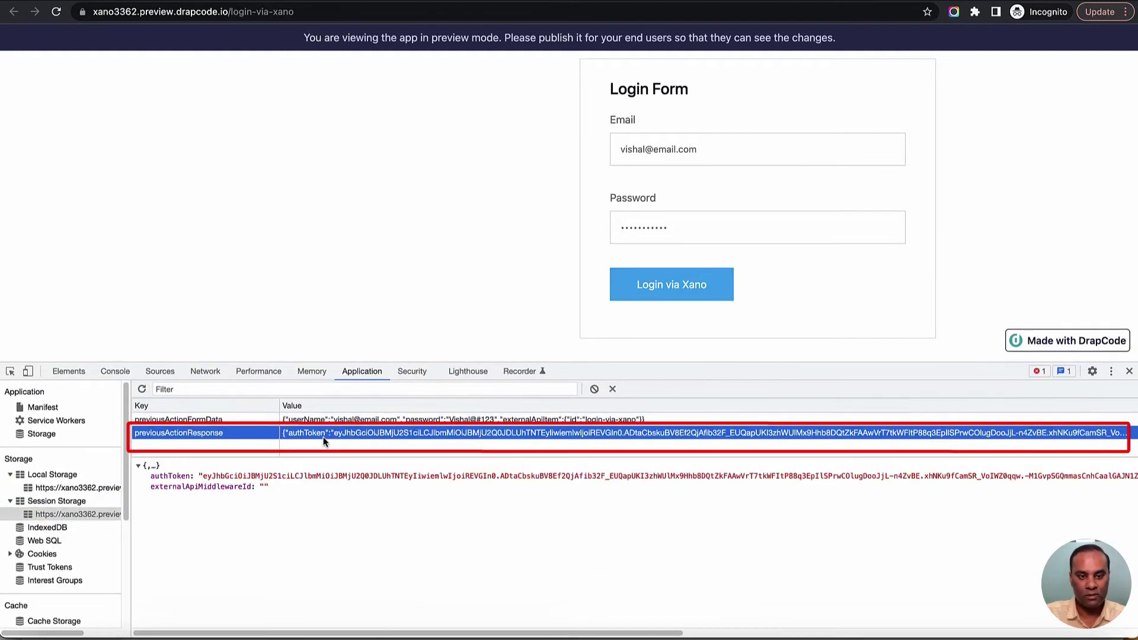
pyautogui.doubleClick(353, 476)
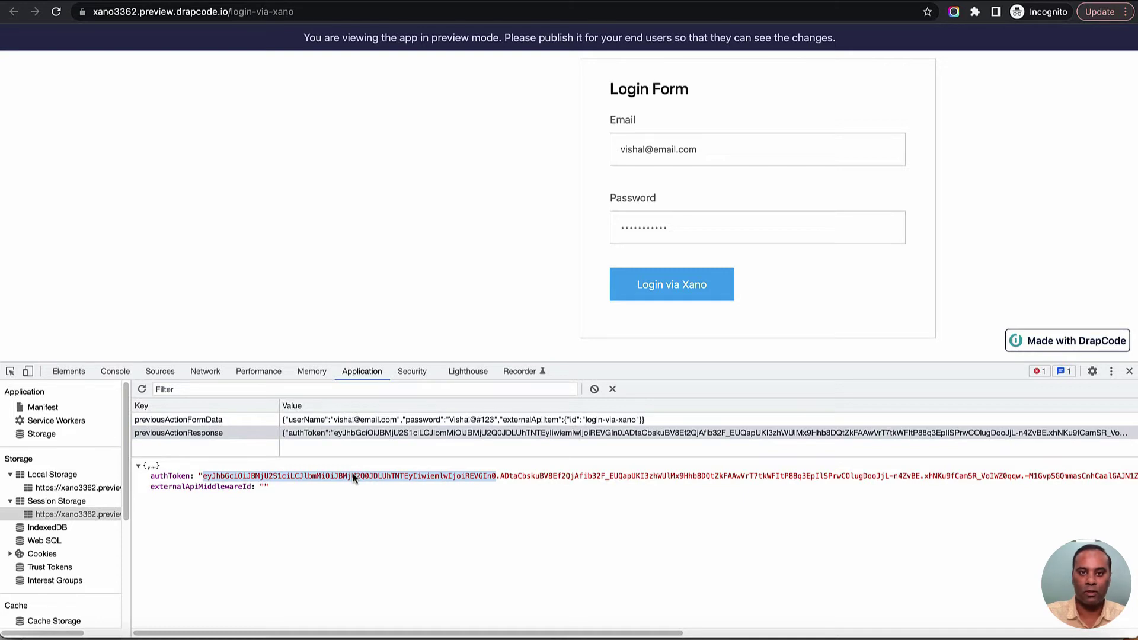
pyautogui.press('super+w')
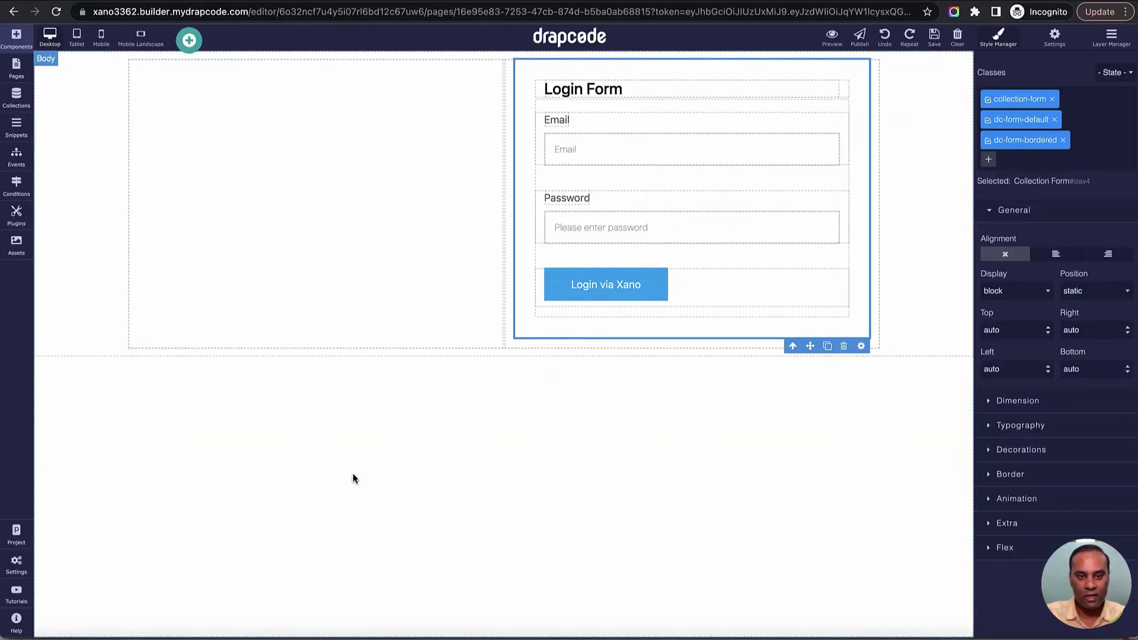
# Inspect Login via Xano's Step 1 'Send Data To External API' settings, then close them.
pyautogui.click(14, 161)
pyautogui.click(93, 442)
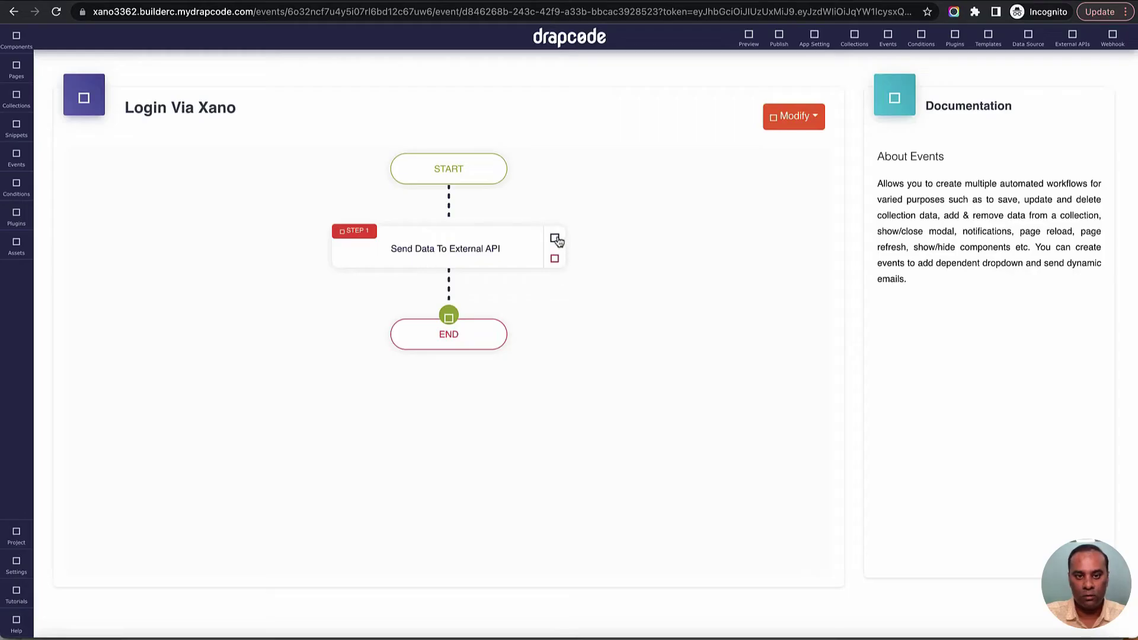
pyautogui.click(554, 237)
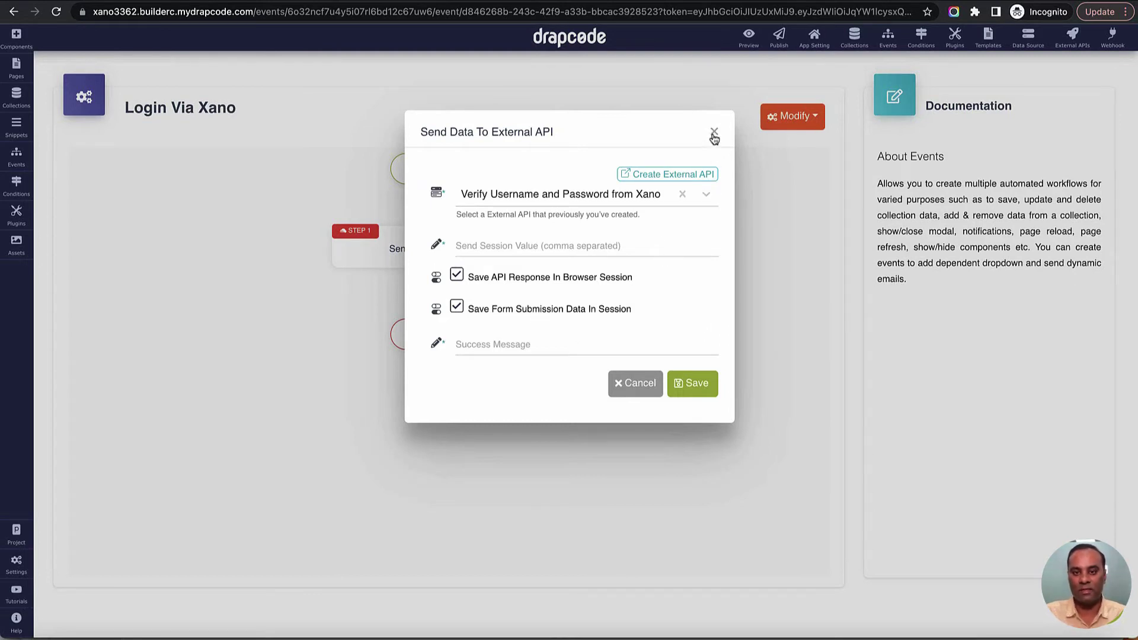
pyautogui.click(714, 131)
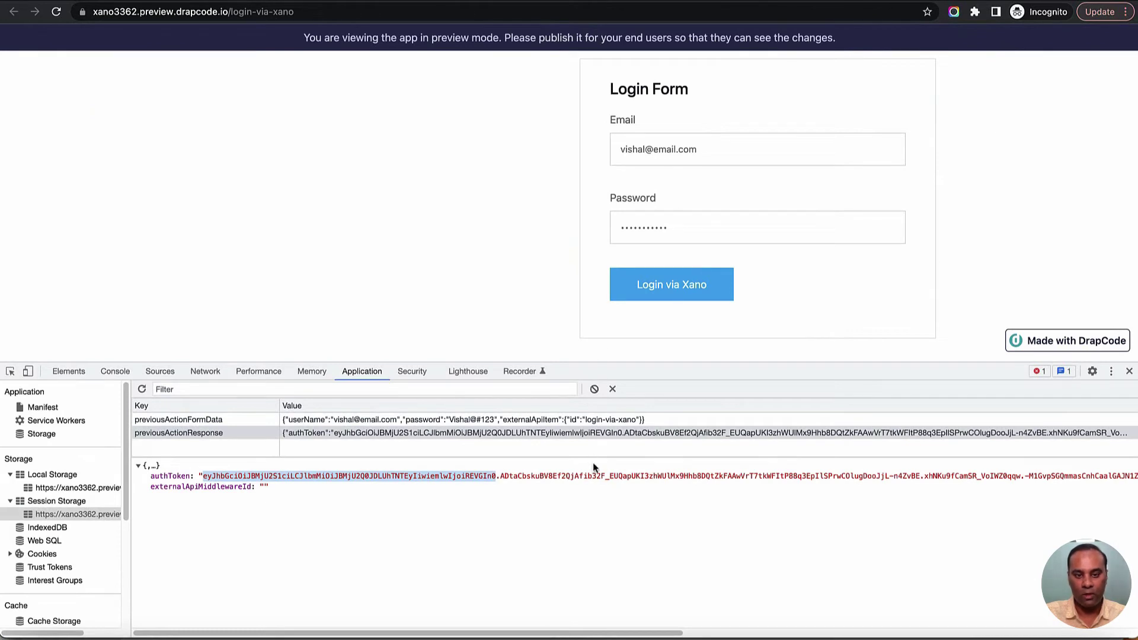
# Select the complete authToken value and return to the Login Via Xano event.
pyautogui.doubleClick(592, 477)
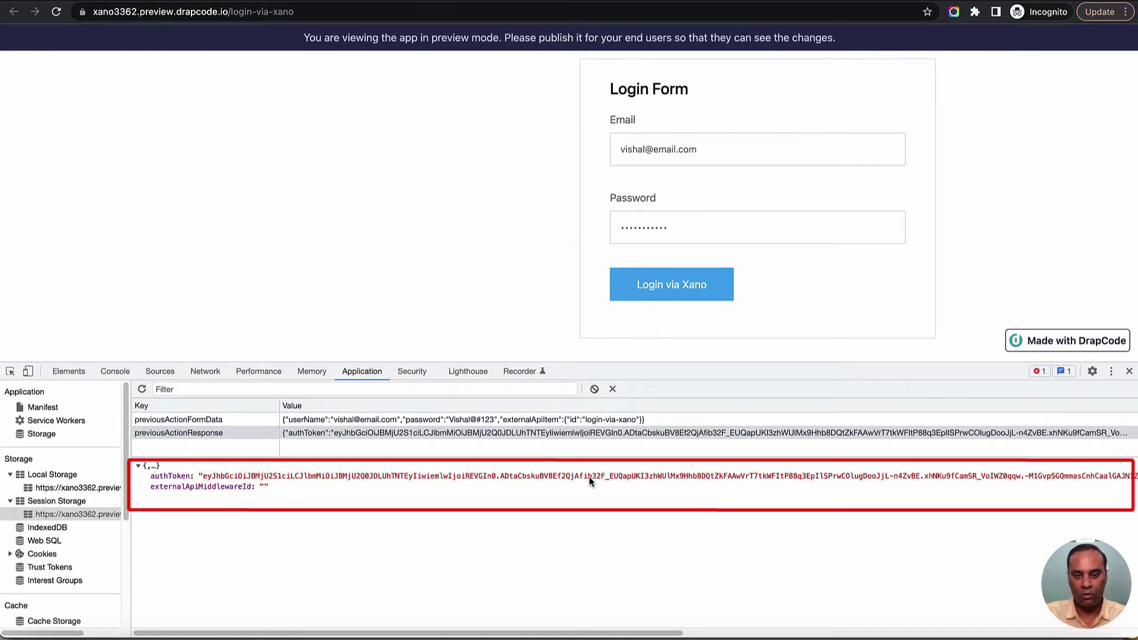
pyautogui.tripleClick(589, 481)
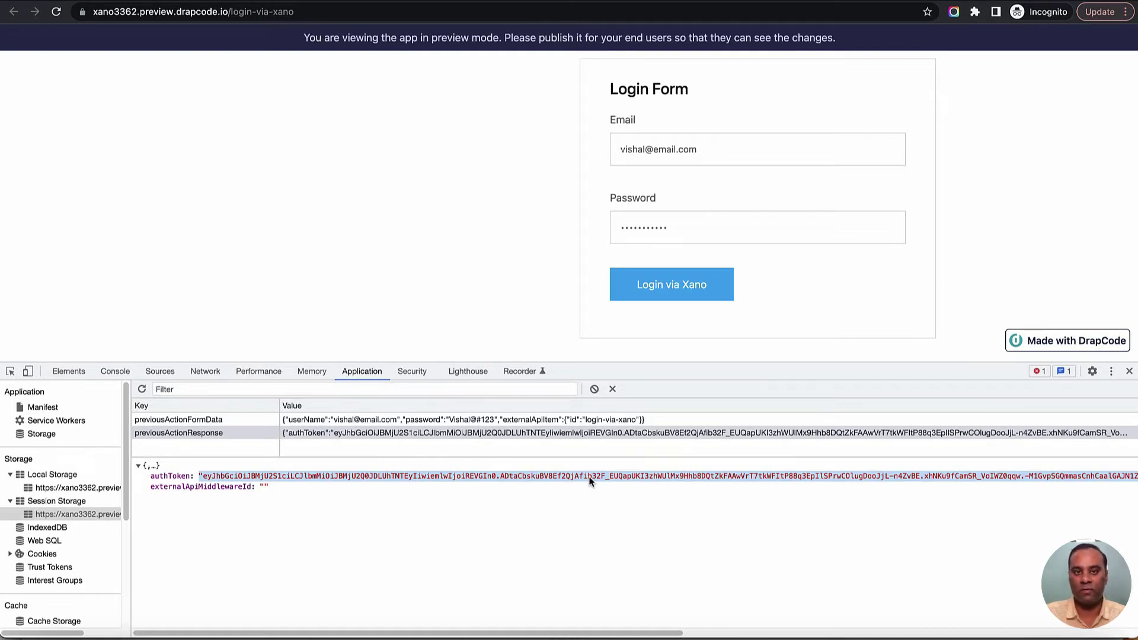
pyautogui.press('super+w')
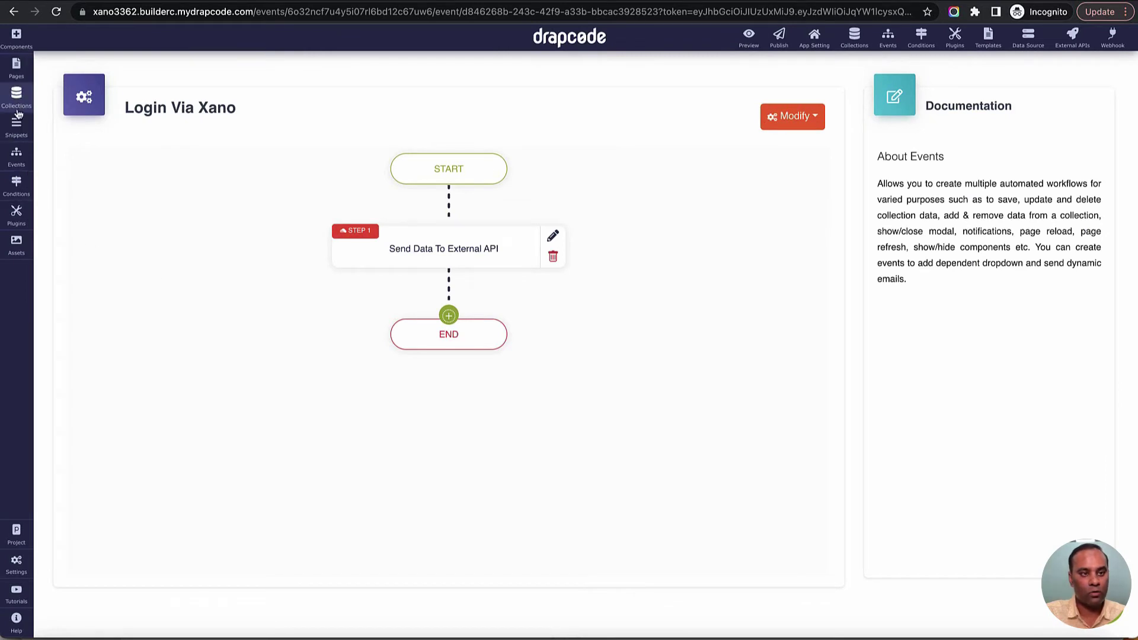
# Open the Dashboard page in the editor and delete its header image column.
pyautogui.click(16, 76)
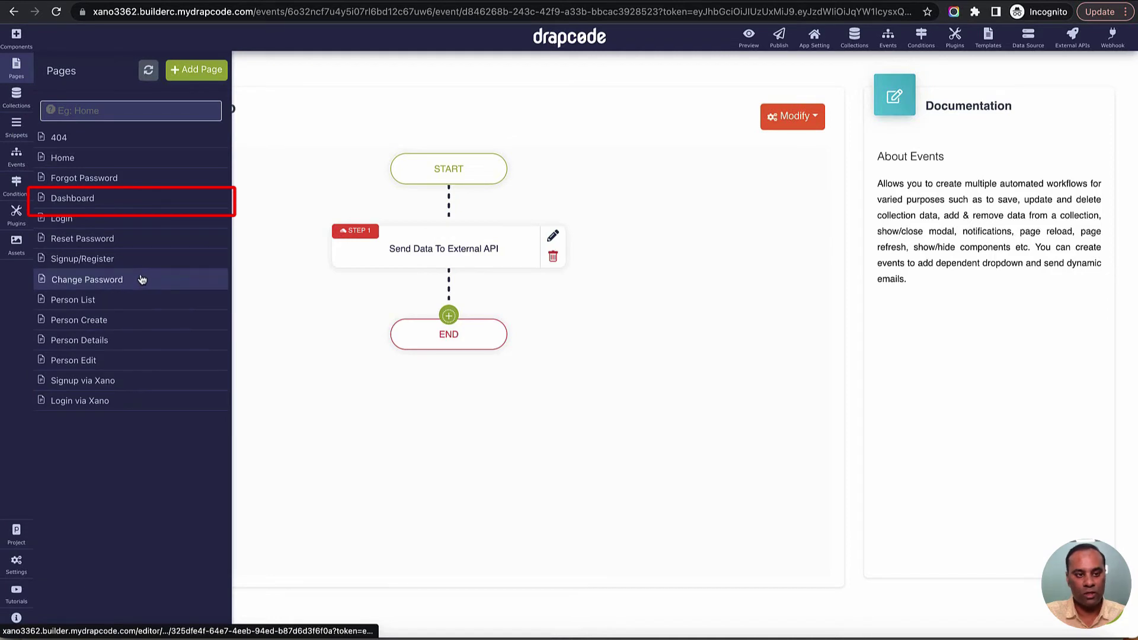
pyautogui.click(131, 204)
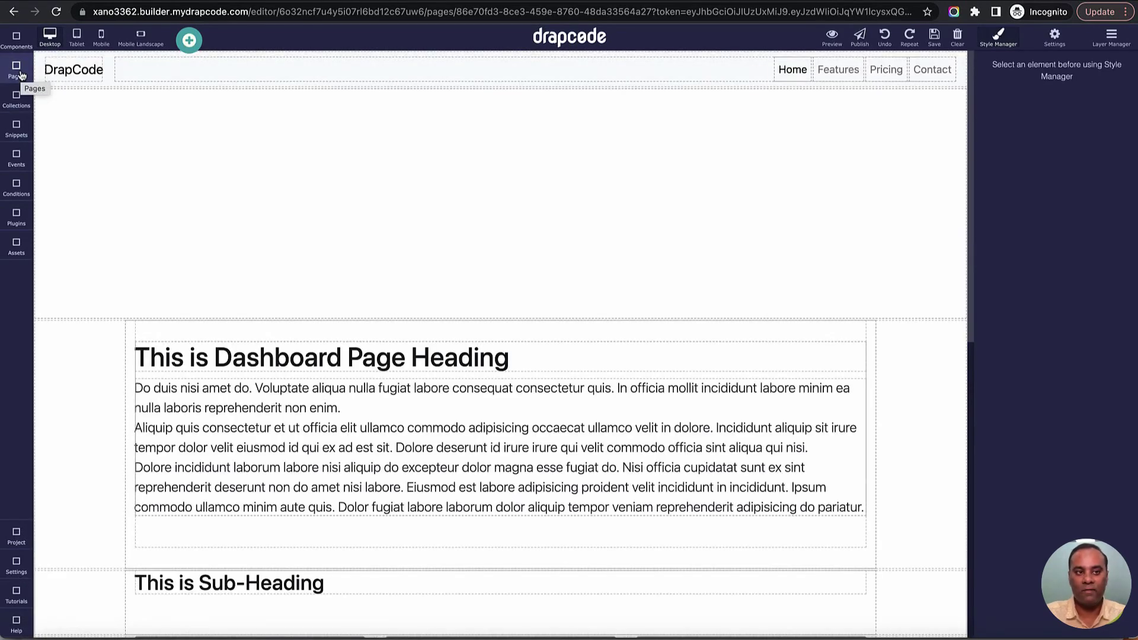
pyautogui.click(18, 72)
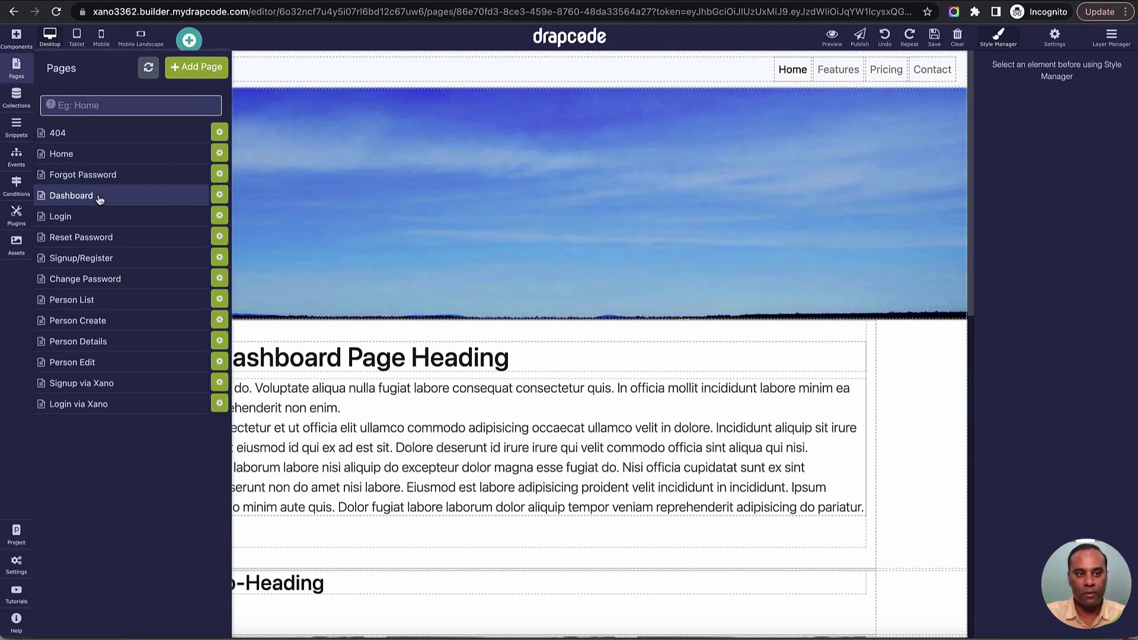
pyautogui.click(701, 299)
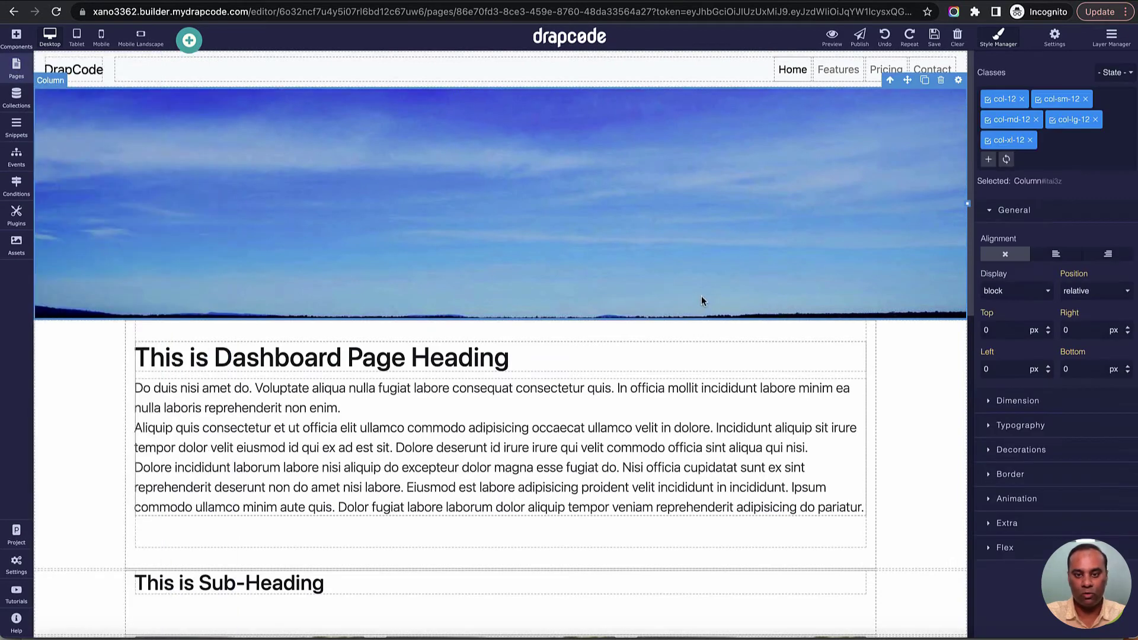
pyautogui.click(941, 81)
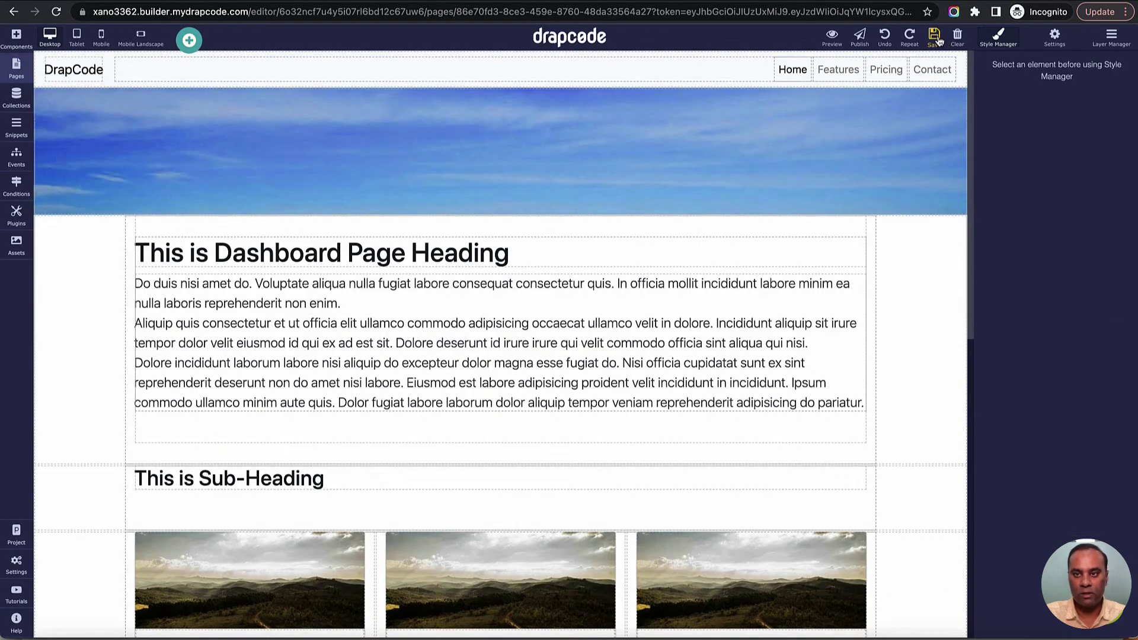
# Add 'Users with Person Role' to the Dashboard page's Access To setting and update it.
pyautogui.click(16, 67)
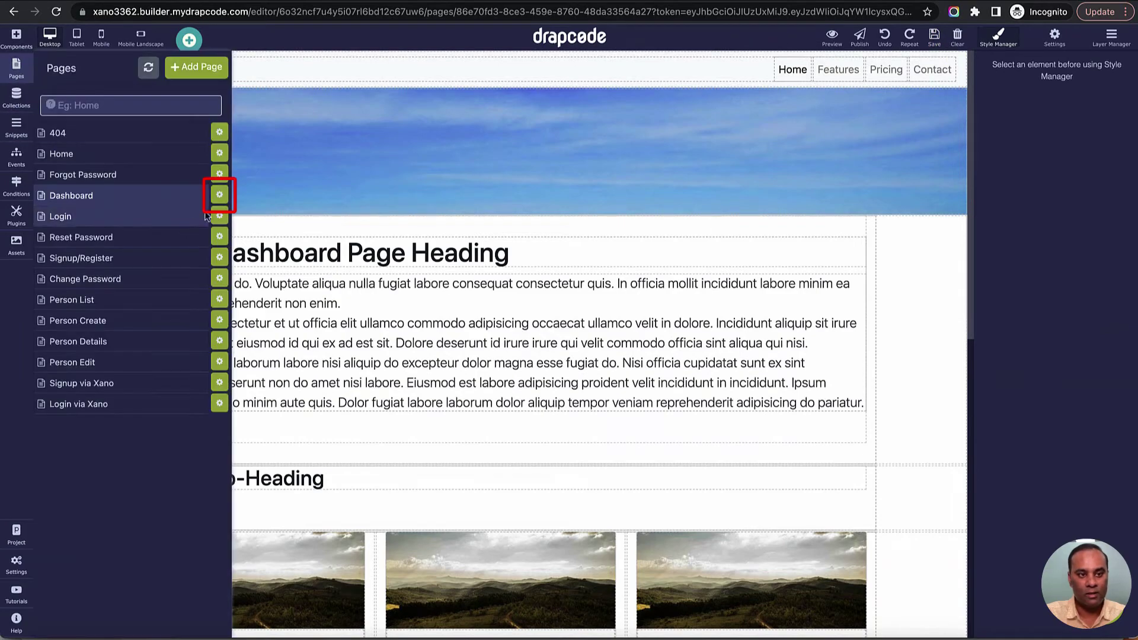
pyautogui.click(219, 196)
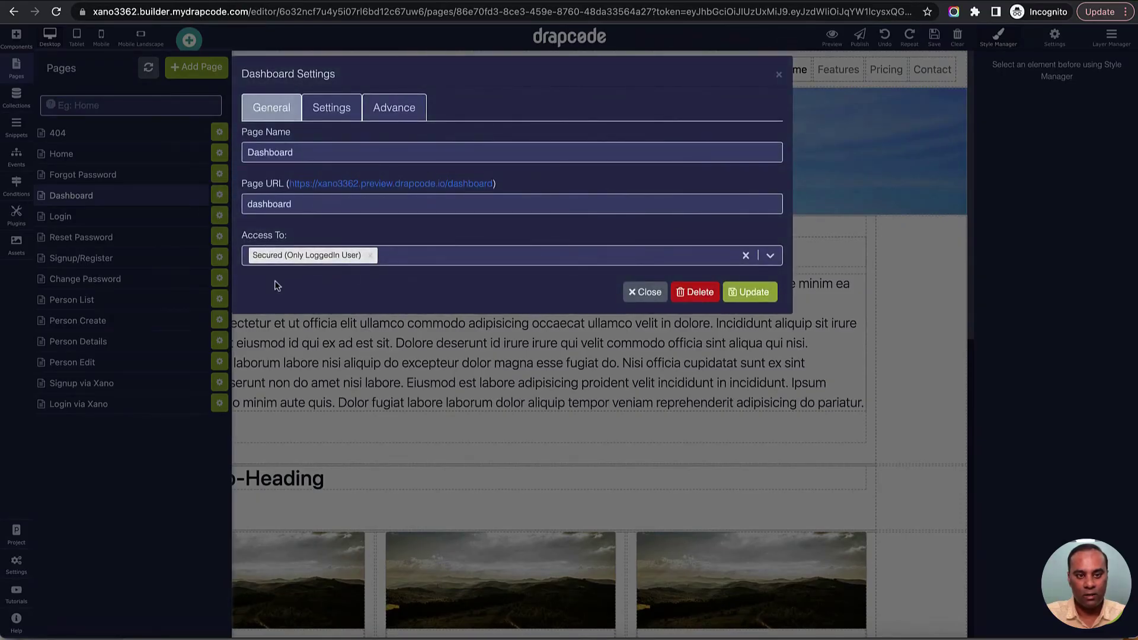
pyautogui.click(411, 255)
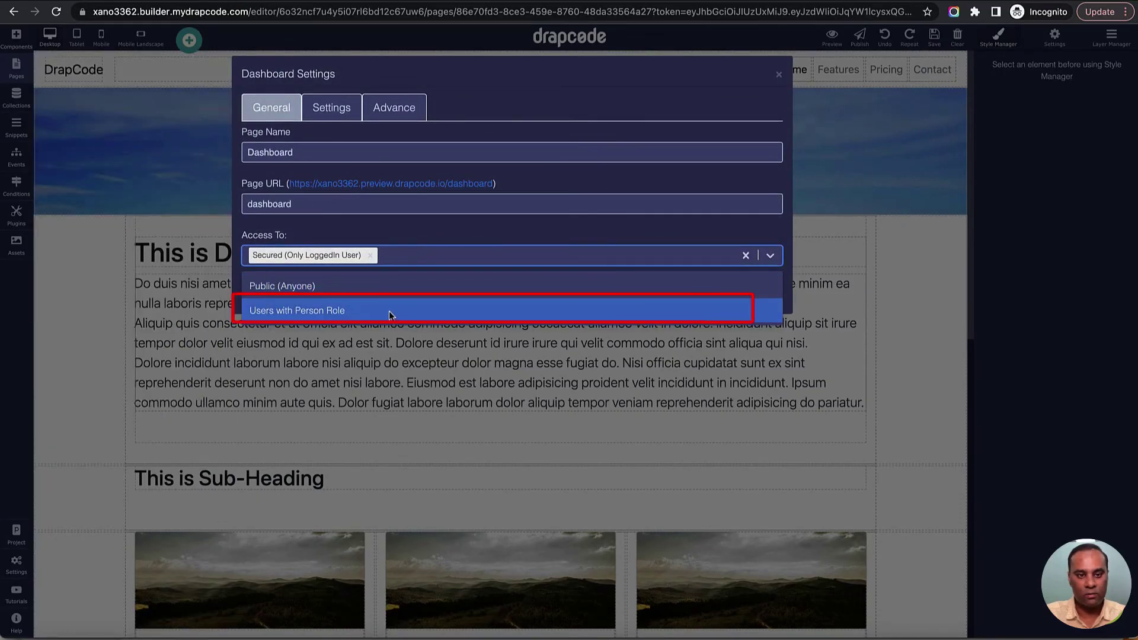
pyautogui.click(387, 306)
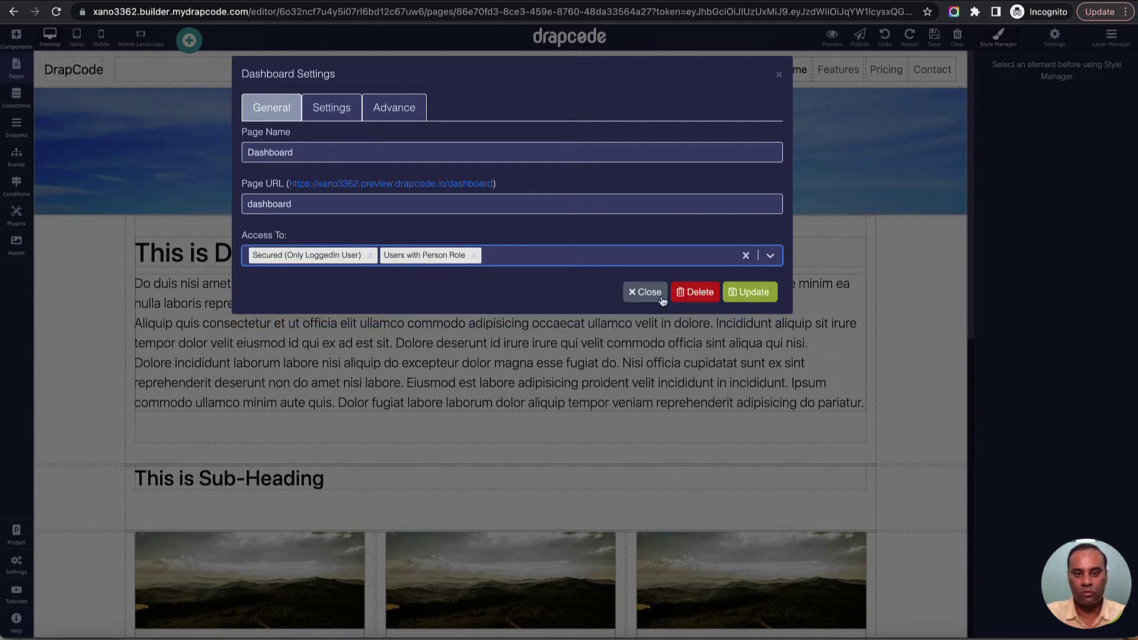
pyautogui.click(748, 293)
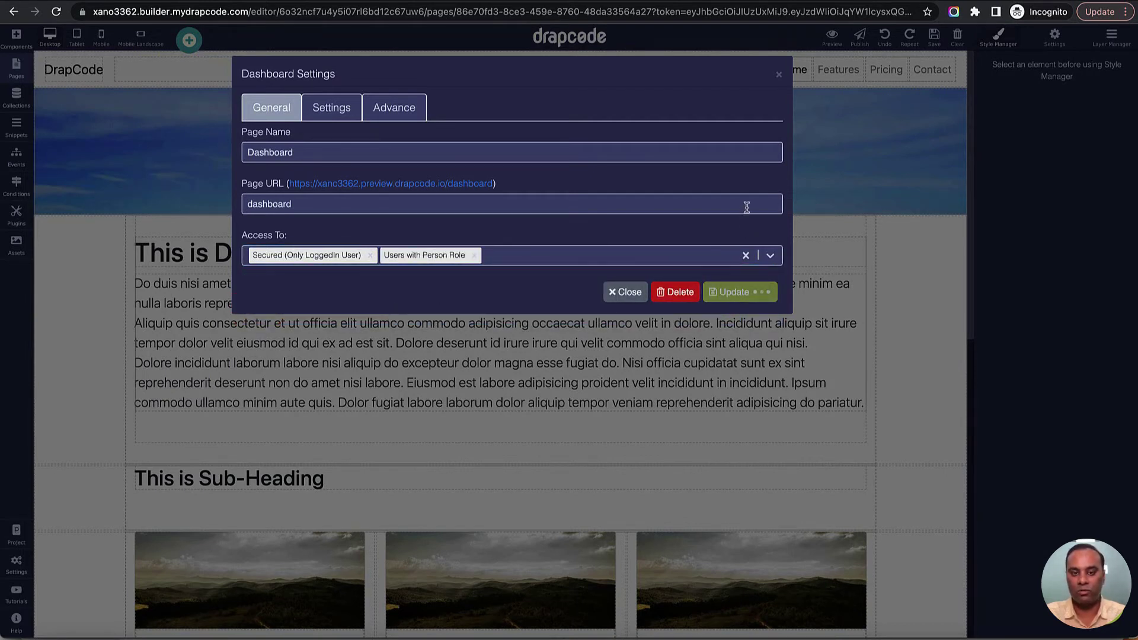
pyautogui.click(777, 76)
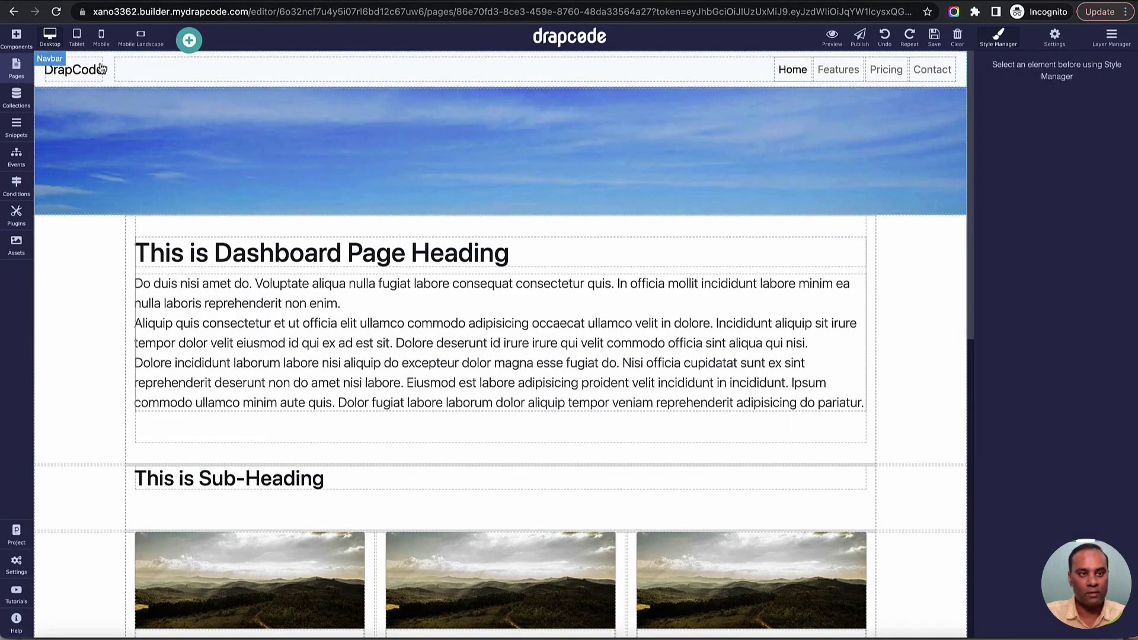
# Add a heading above Dashboard that shows the logged-in user's Name.
pyautogui.click(27, 51)
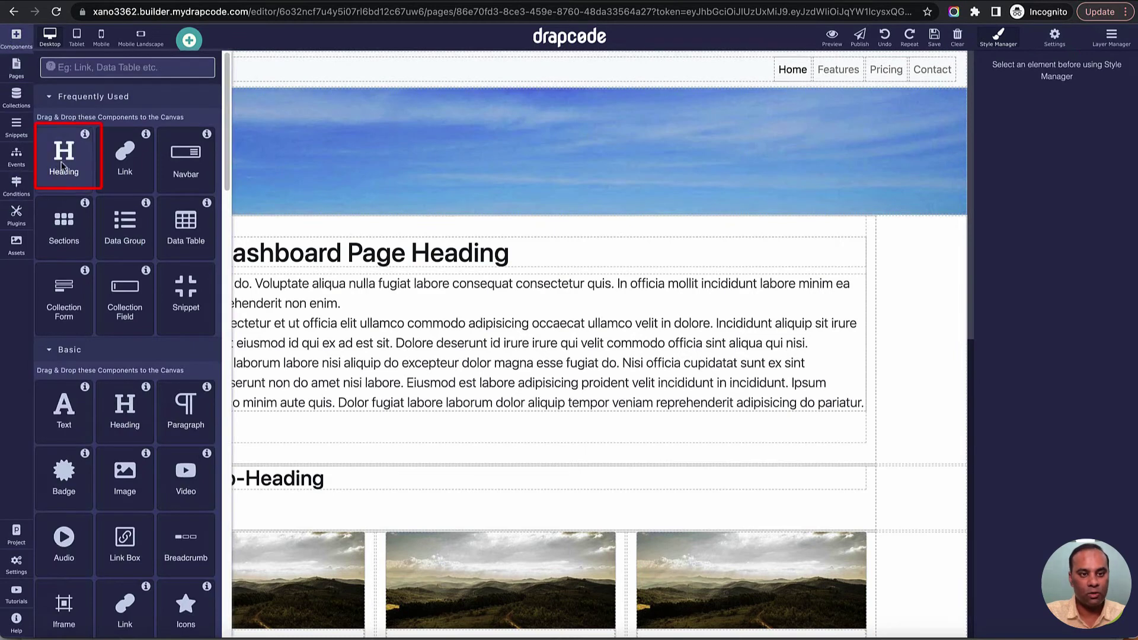
pyautogui.moveTo(63, 157); pyautogui.dragTo(270, 234)
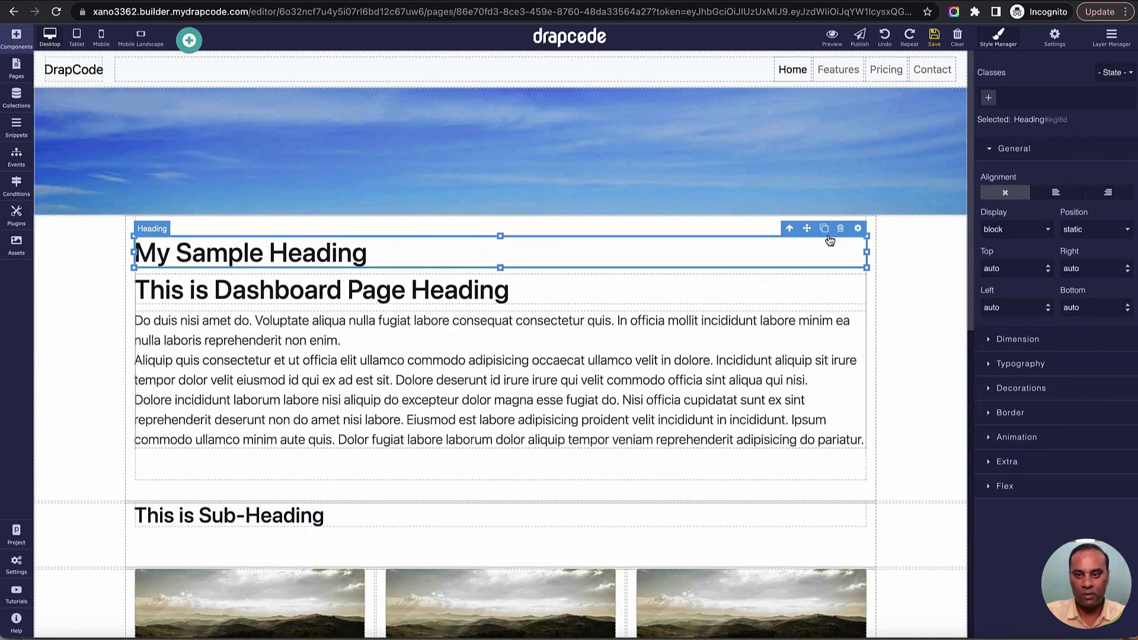
pyautogui.click(857, 229)
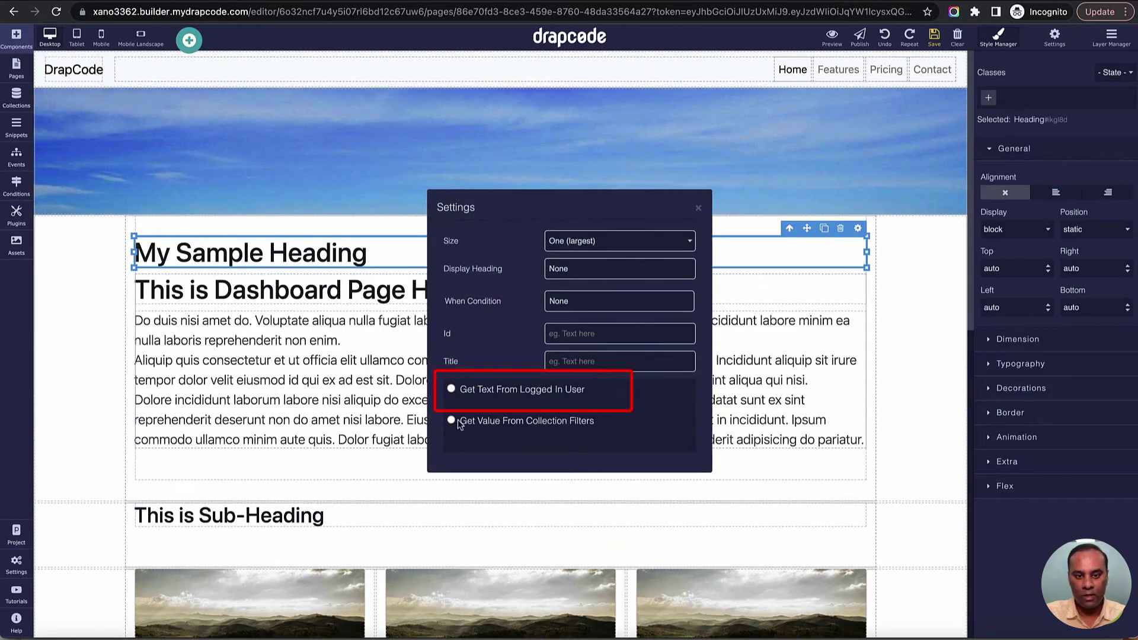
pyautogui.click(458, 393)
pyautogui.click(553, 437)
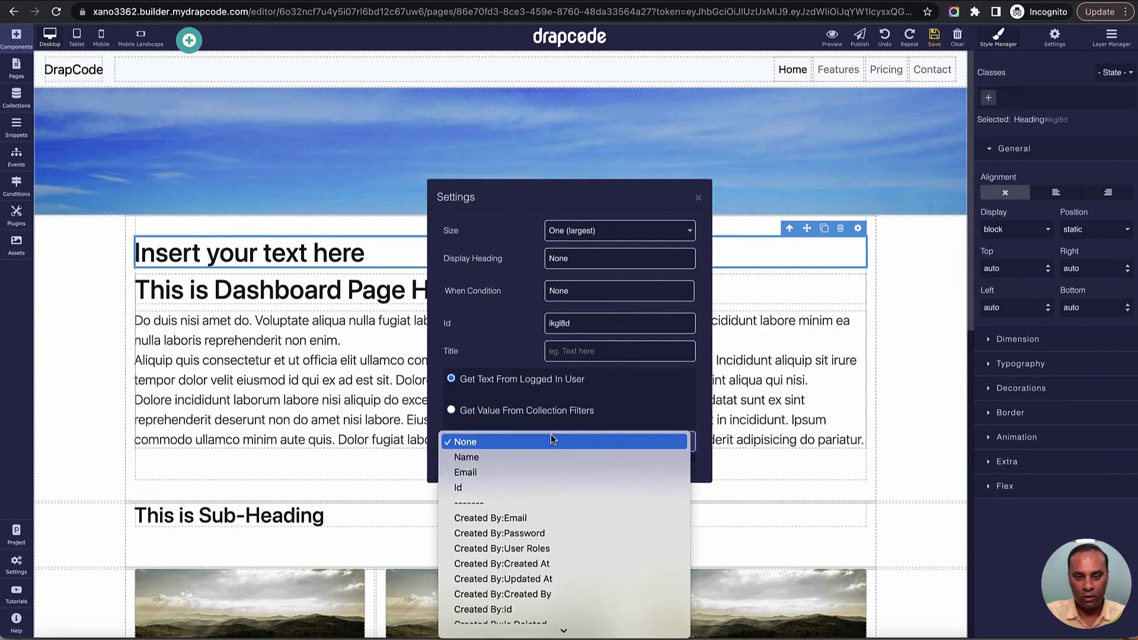
pyautogui.click(545, 457)
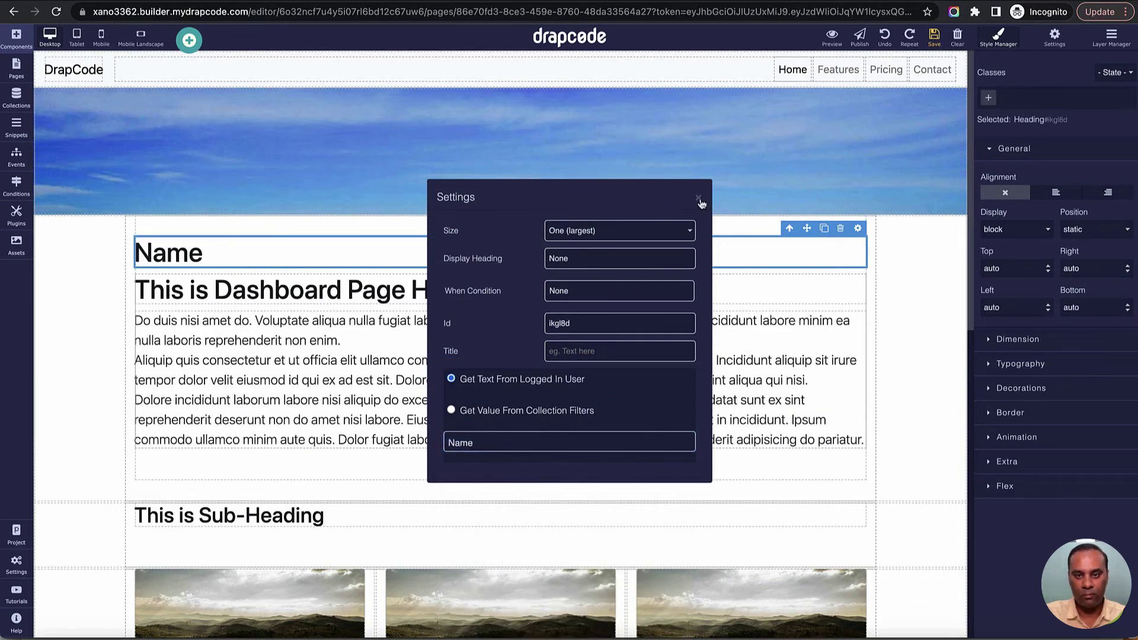
pyautogui.click(698, 198)
# Duplicate the Name heading and set the copy to show the user's Email.
pyautogui.click(823, 228)
pyautogui.click(782, 279)
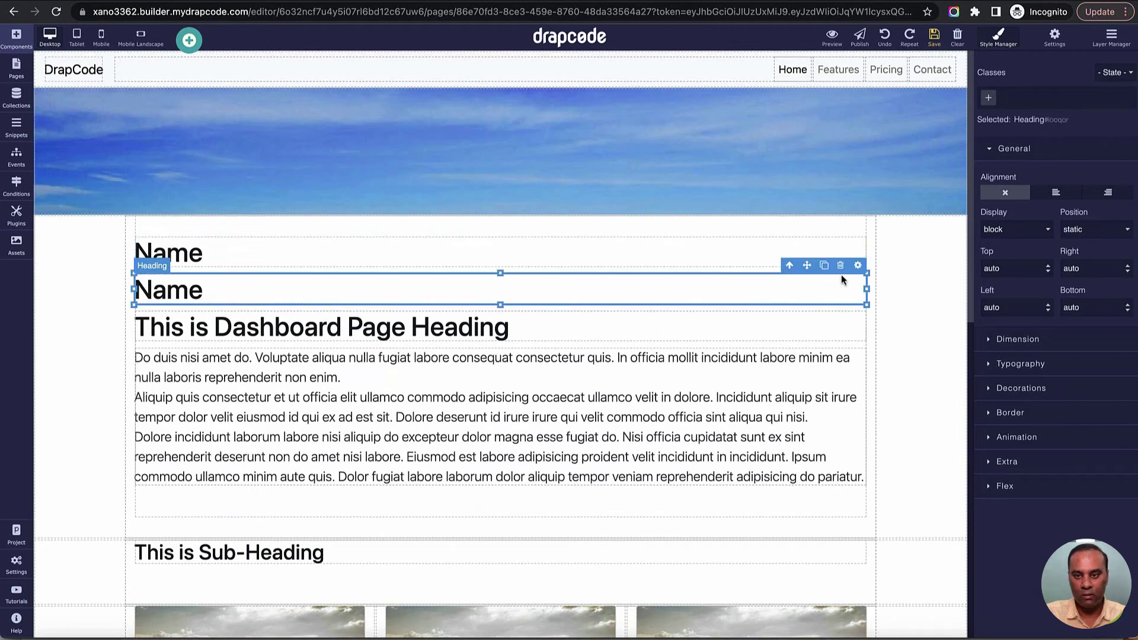
pyautogui.click(858, 265)
pyautogui.click(487, 441)
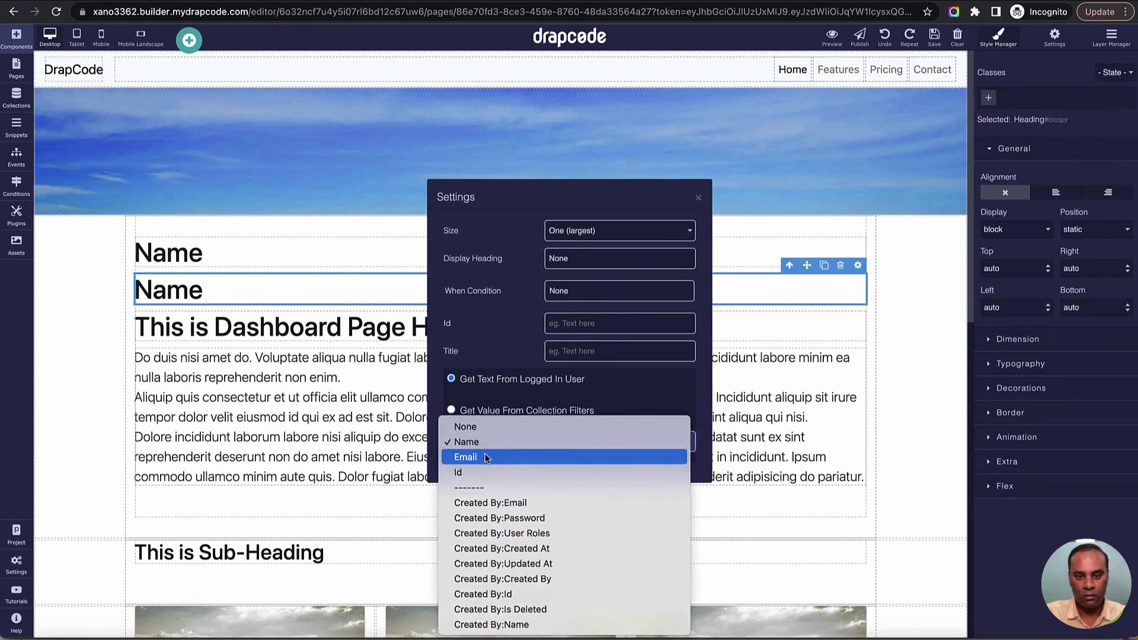
pyautogui.click(487, 458)
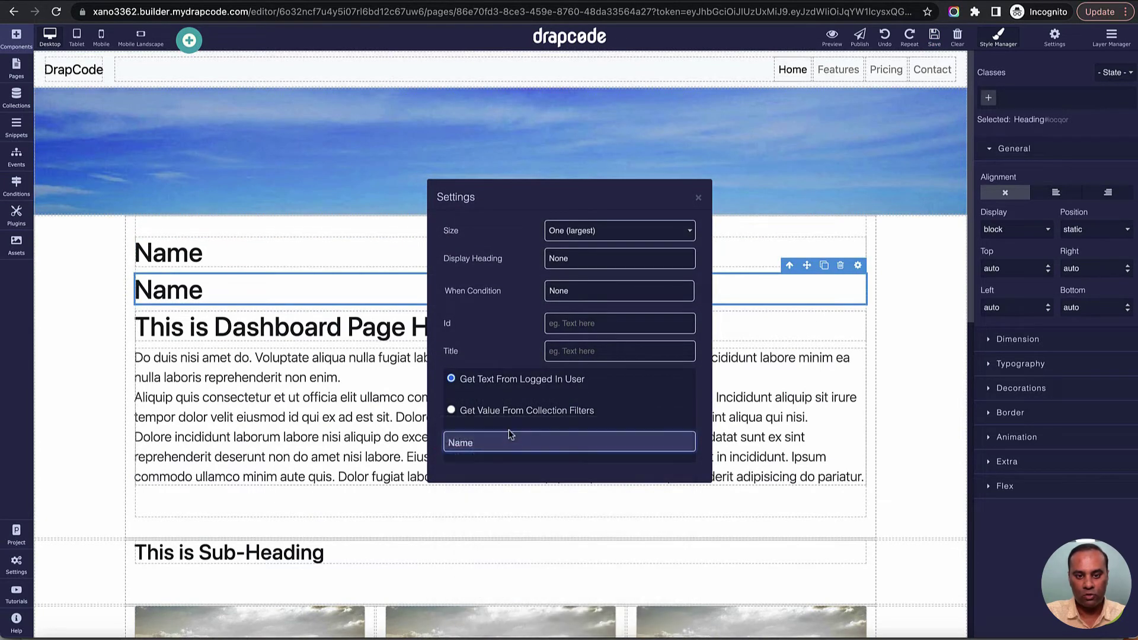
pyautogui.click(697, 198)
# Select the Name heading and bring up its Decorations style options.
pyautogui.click(702, 328)
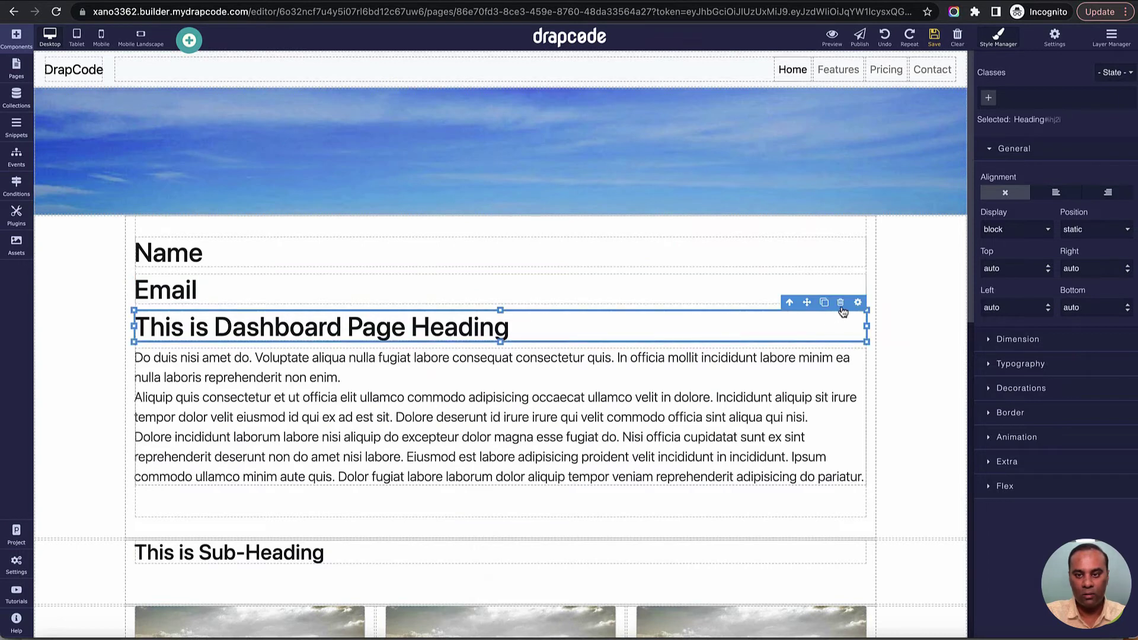
pyautogui.click(824, 256)
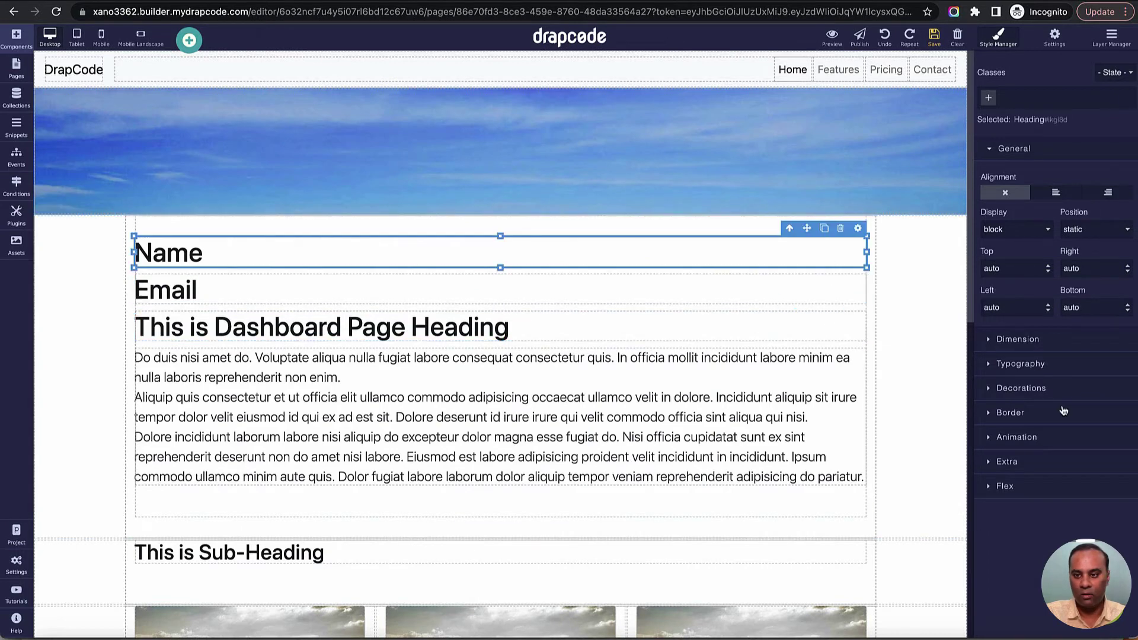
pyautogui.click(1041, 390)
pyautogui.scroll(-1, 1034, 332)
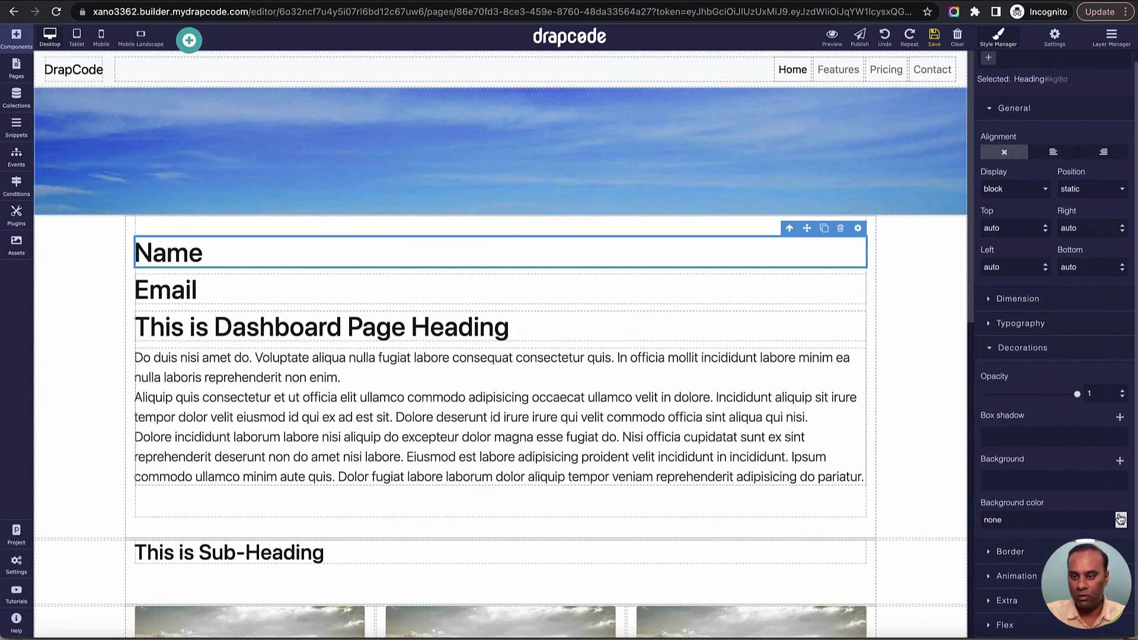
# Give the Name heading a pink background colour.
pyautogui.click(1120, 519)
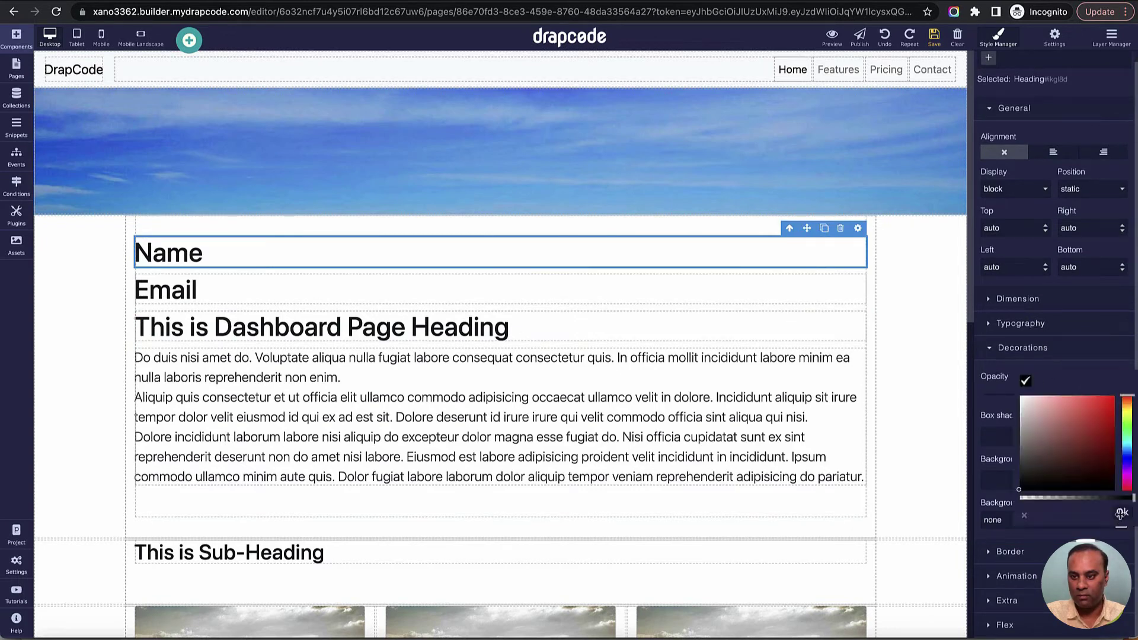
pyautogui.click(1062, 401)
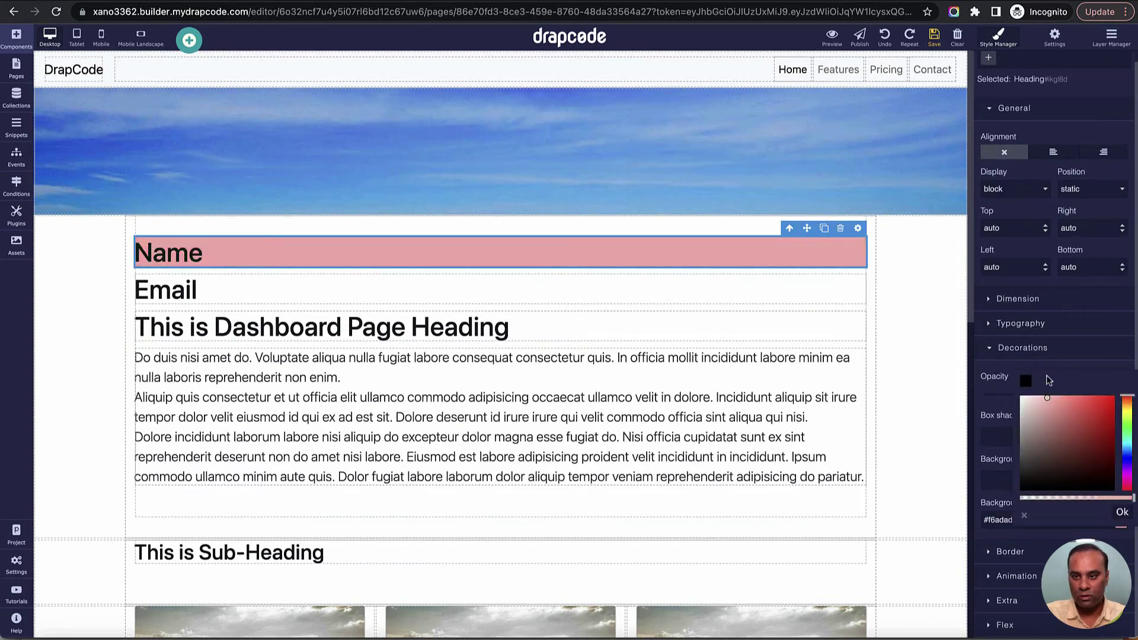
pyautogui.click(1044, 376)
# Give the Email heading a light green #baf393 background and save the page.
pyautogui.click(776, 297)
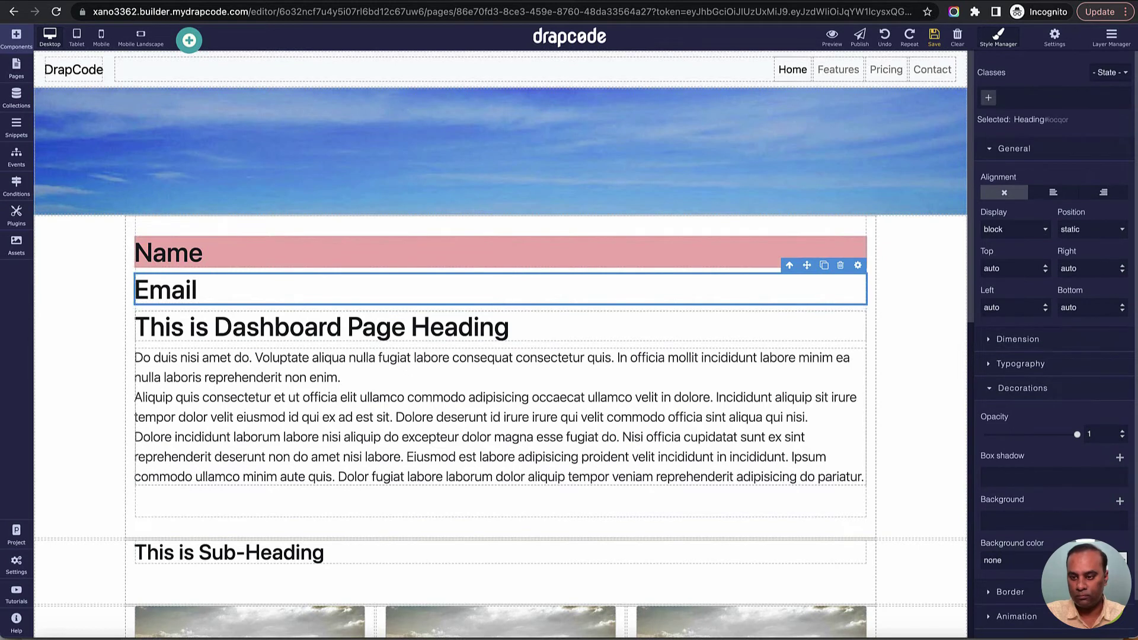
pyautogui.click(1121, 558)
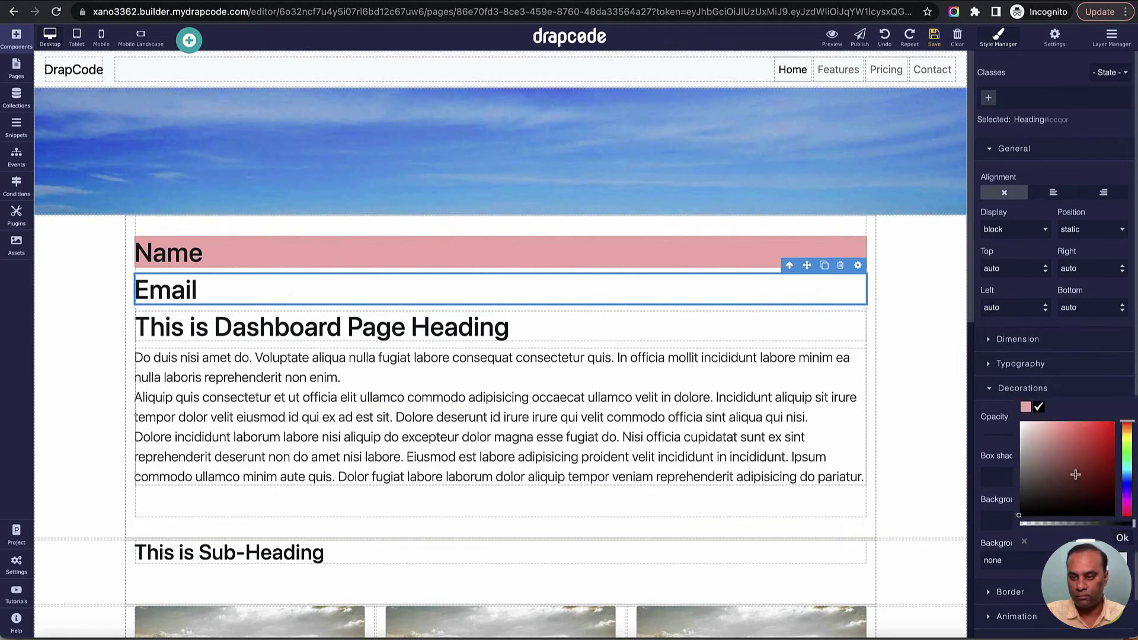
pyautogui.click(1126, 447)
pyautogui.click(1057, 425)
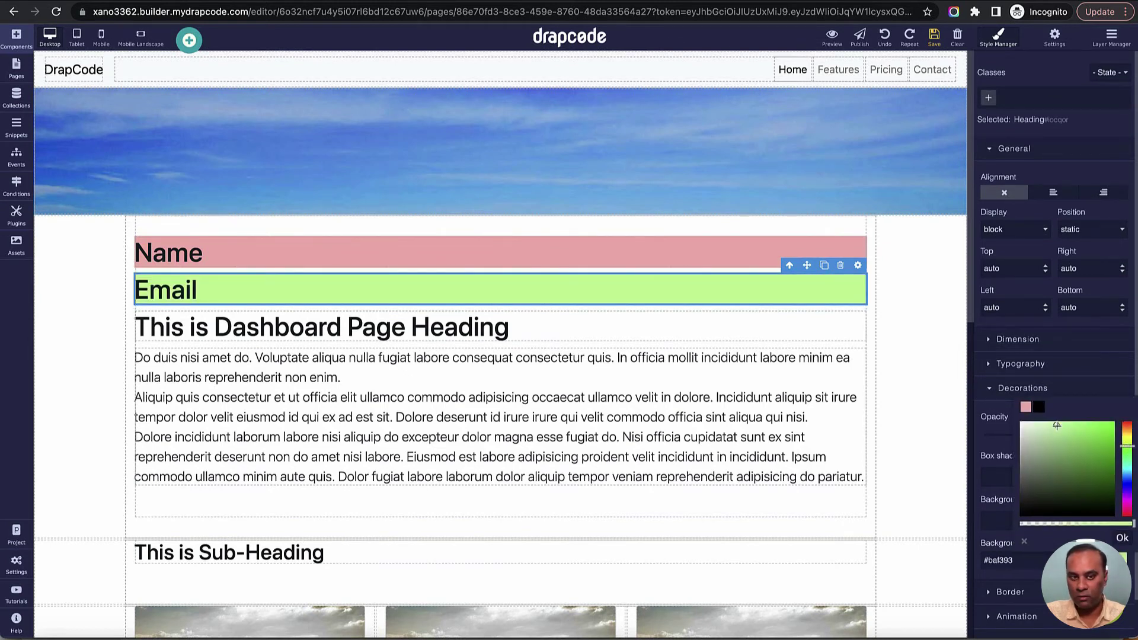
pyautogui.click(1122, 540)
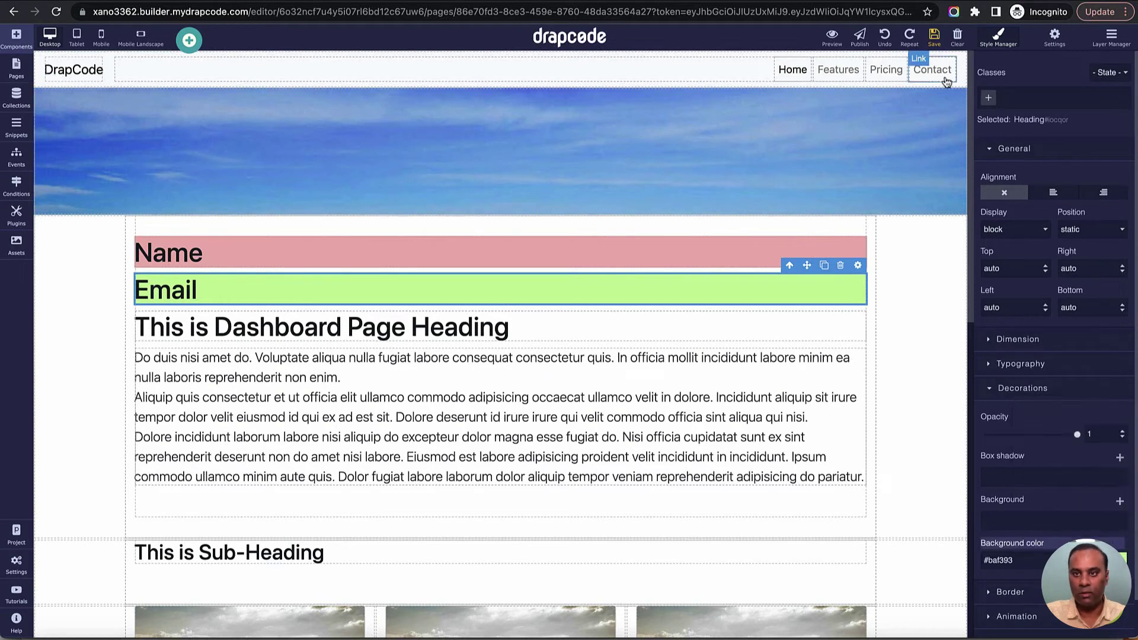
pyautogui.click(934, 38)
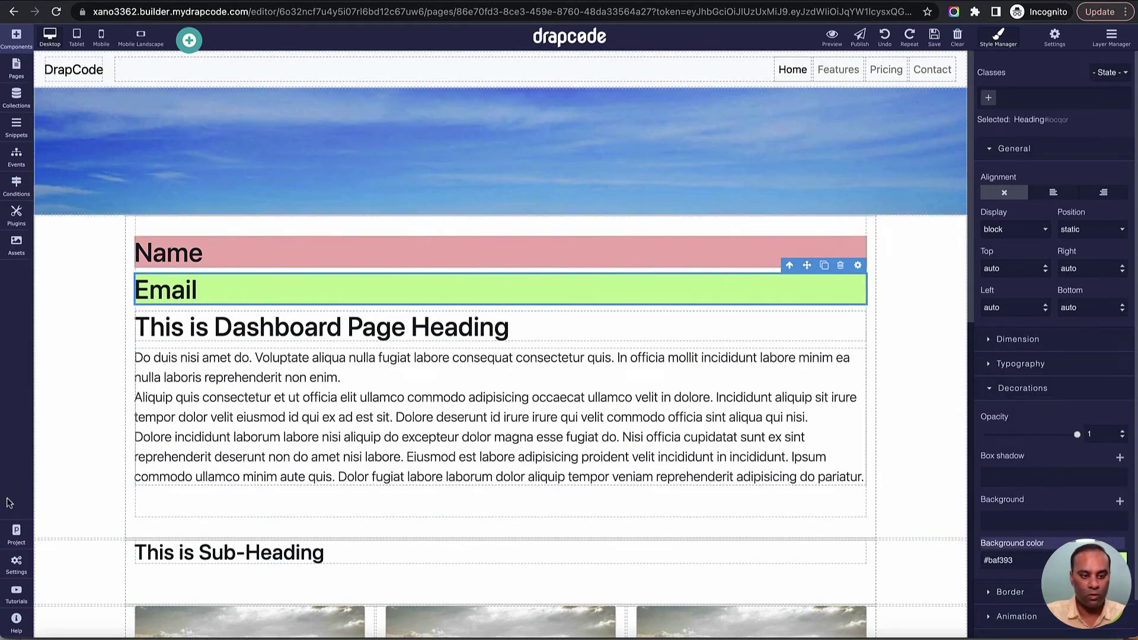
pyautogui.click(12, 566)
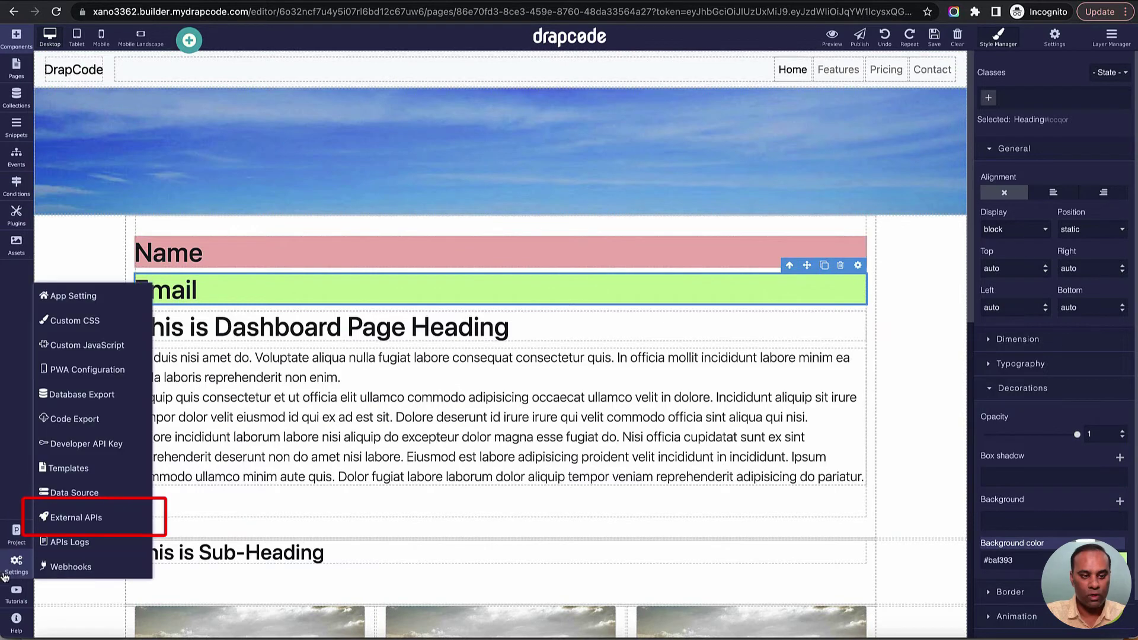
# Open DrapCode's External APIs list after checking the Xano /auth/login Swagger docs.
pyautogui.click(75, 526)
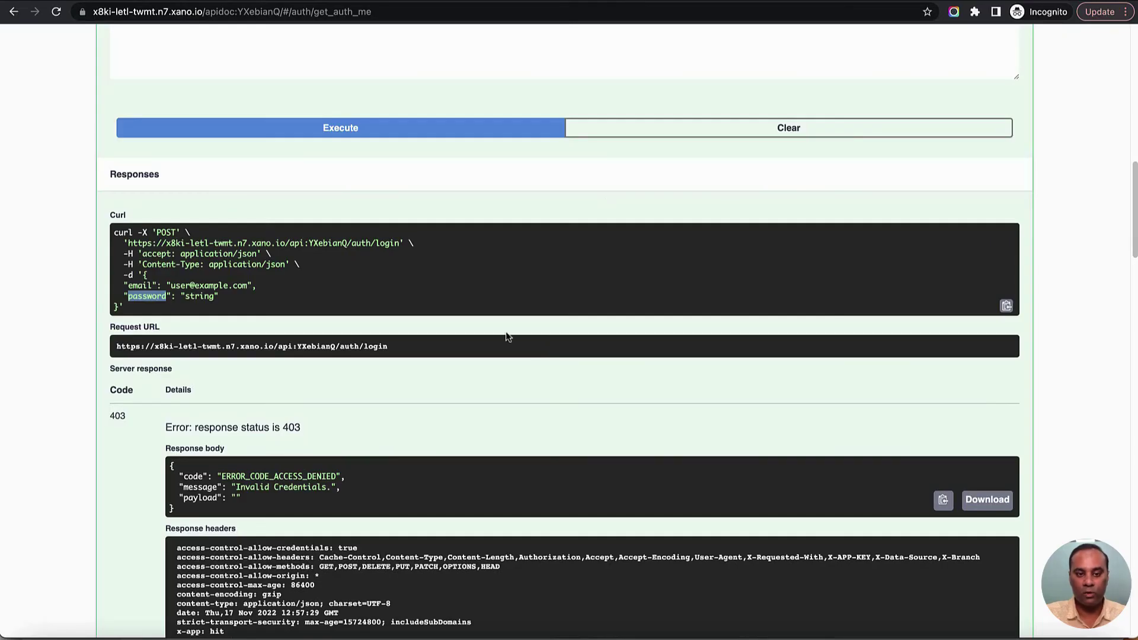
pyautogui.scroll(8, 507, 336)
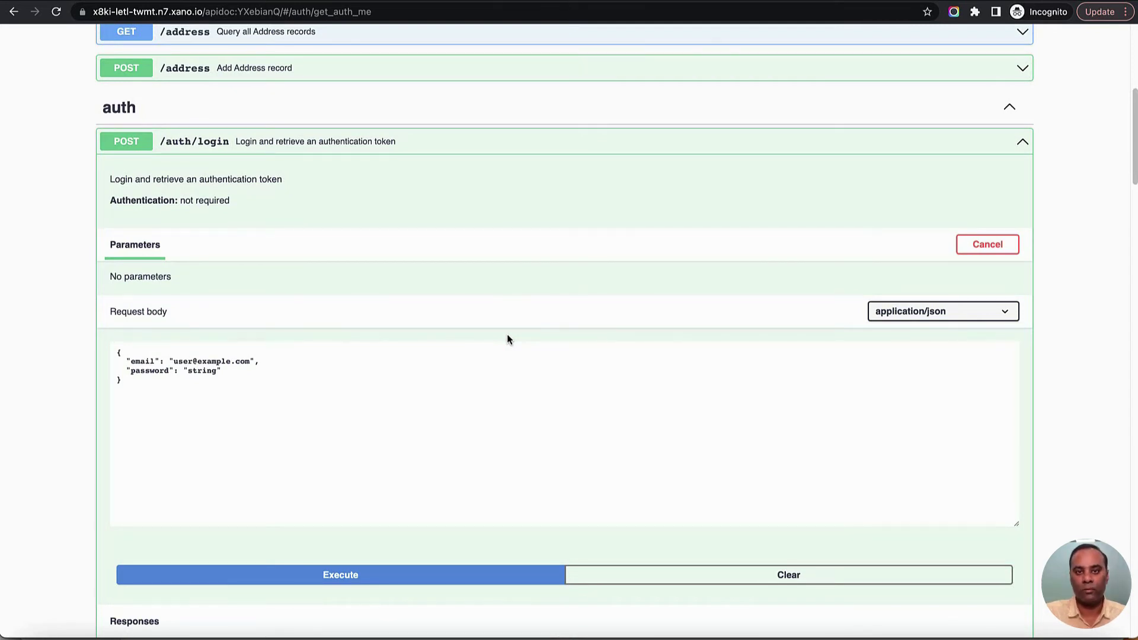
pyautogui.scroll(-2, 507, 336)
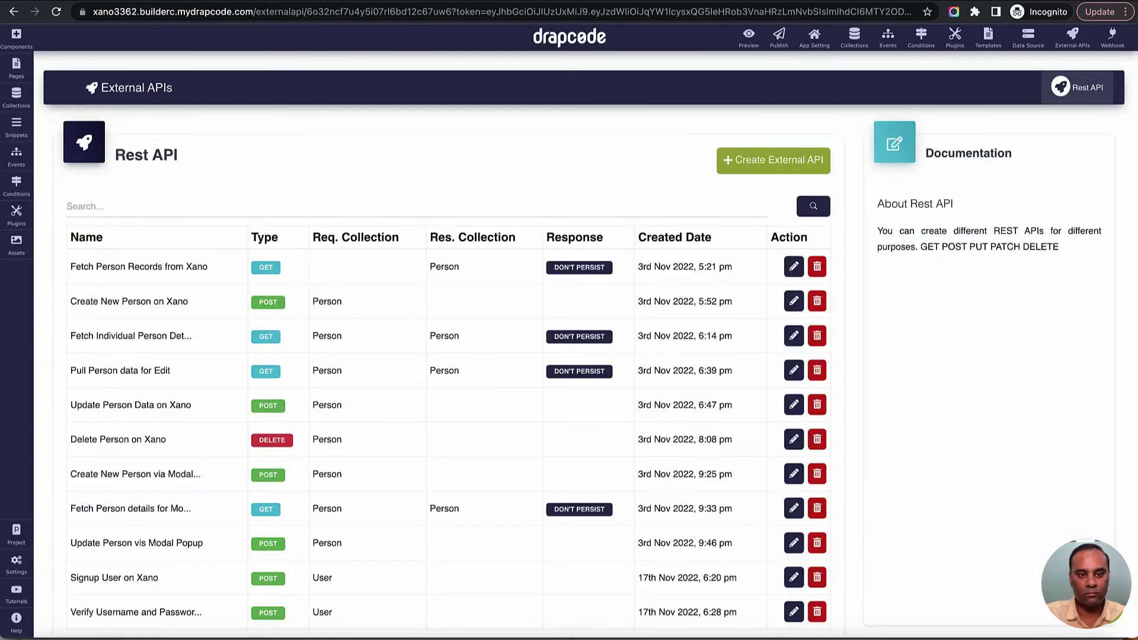
pyautogui.click(370, 2)
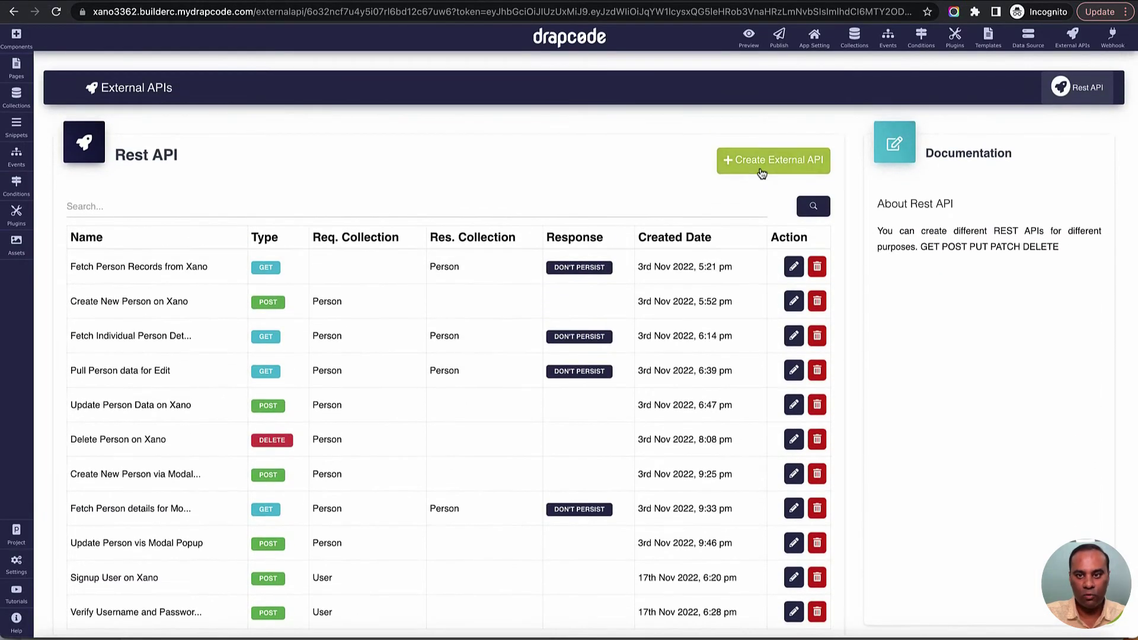
# Create a new external API named 'Fetch LoggedIn User data from Xano and authenticate them'.
pyautogui.click(762, 168)
pyautogui.click(378, 267)
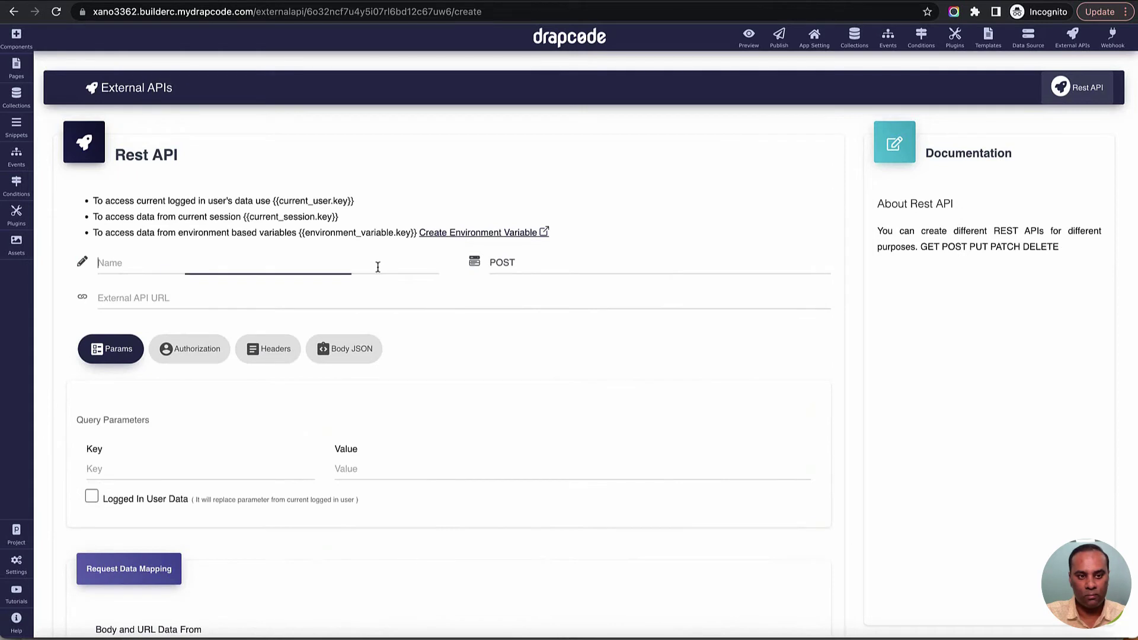
pyautogui.write('Fetch Loggied')
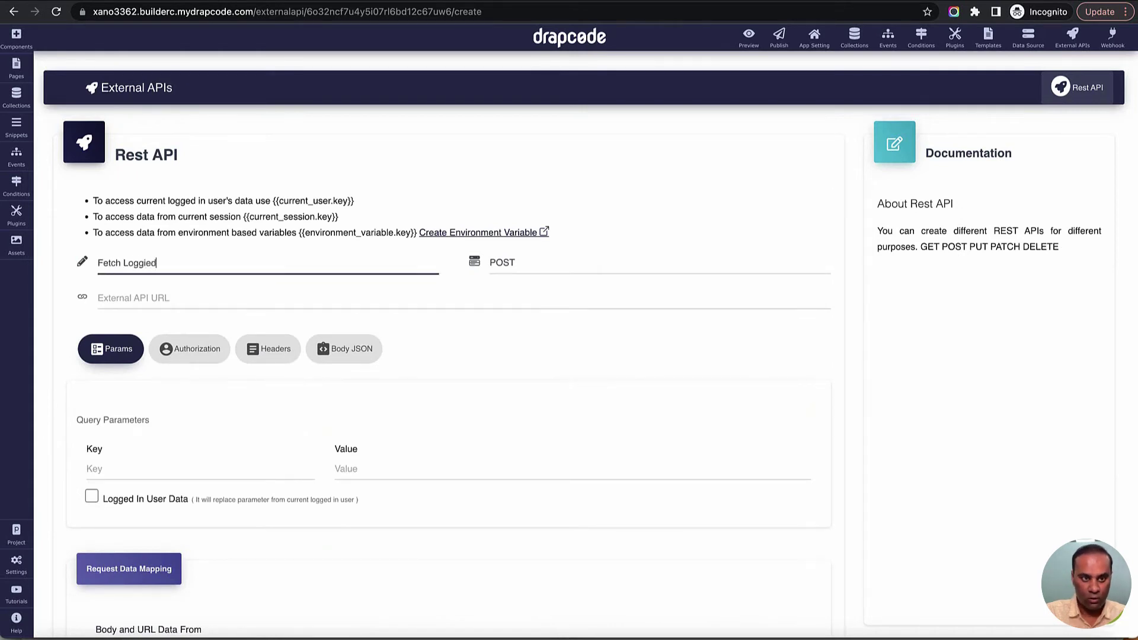
pyautogui.press('BackSpace')
pyautogui.press('BackSpace')
pyautogui.press('BackSpace')
pyautogui.write('edIn ')
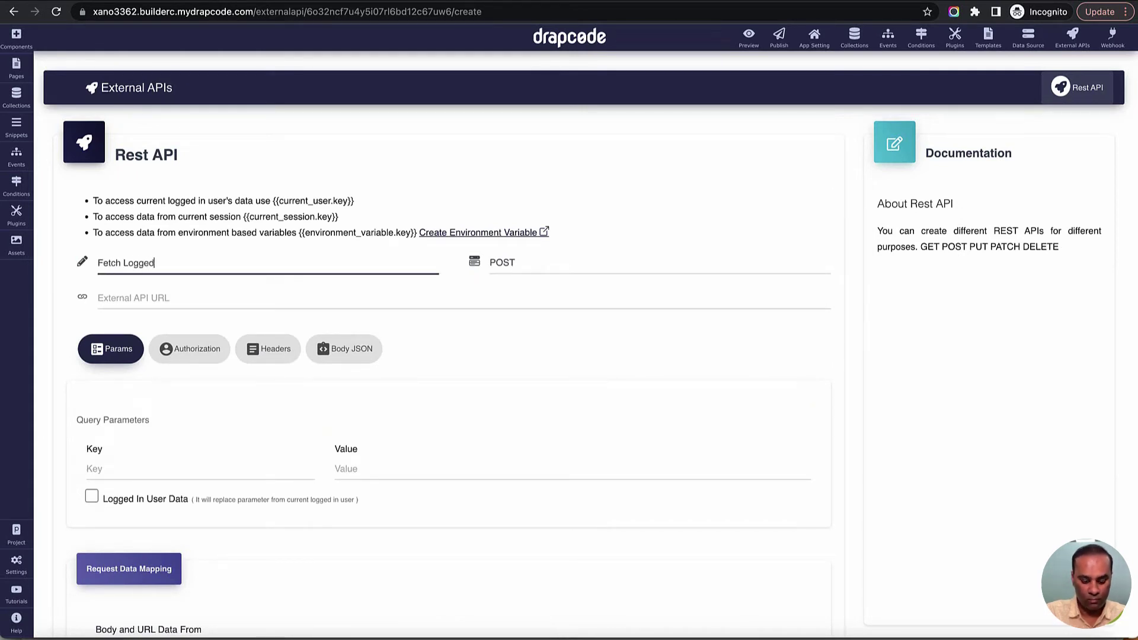
pyautogui.write('User data')
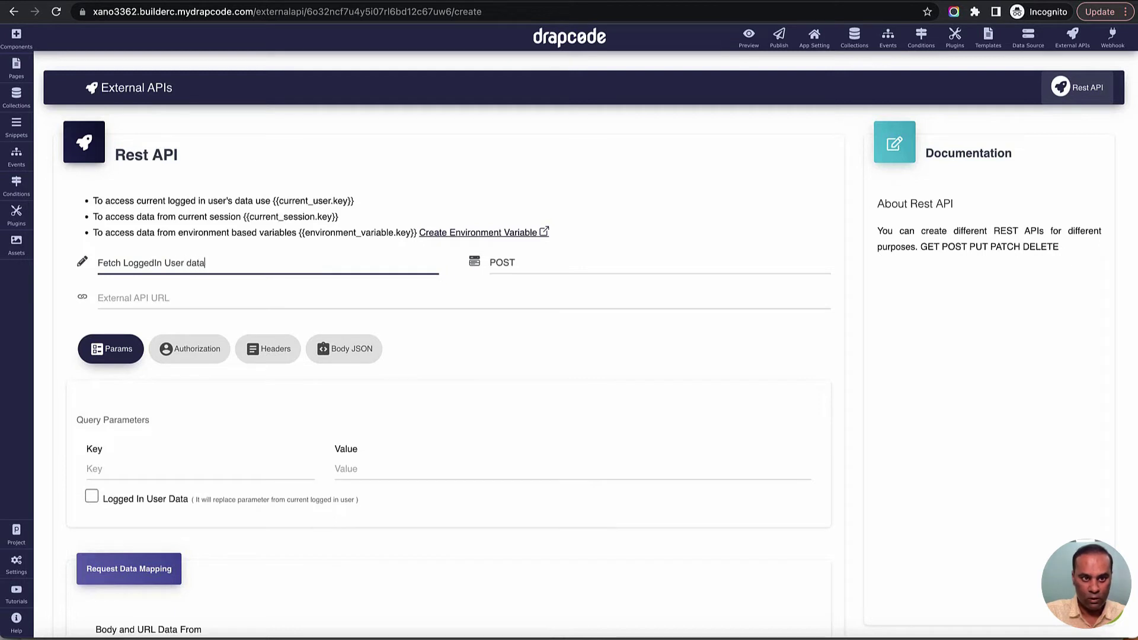
pyautogui.write(' from Xan')
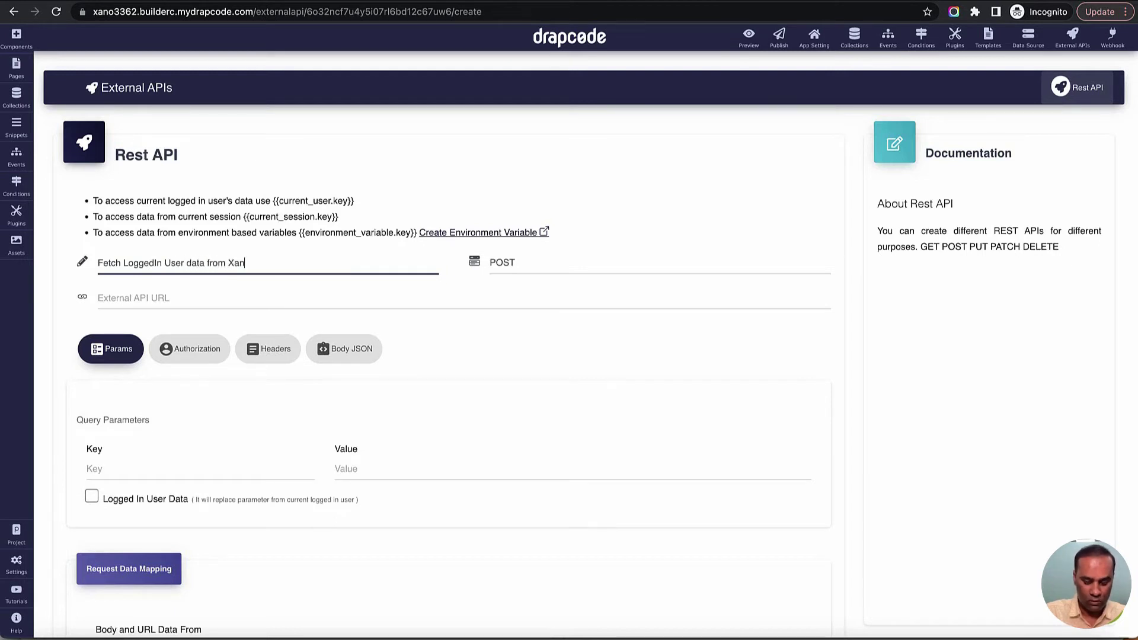
pyautogui.write('o and authe')
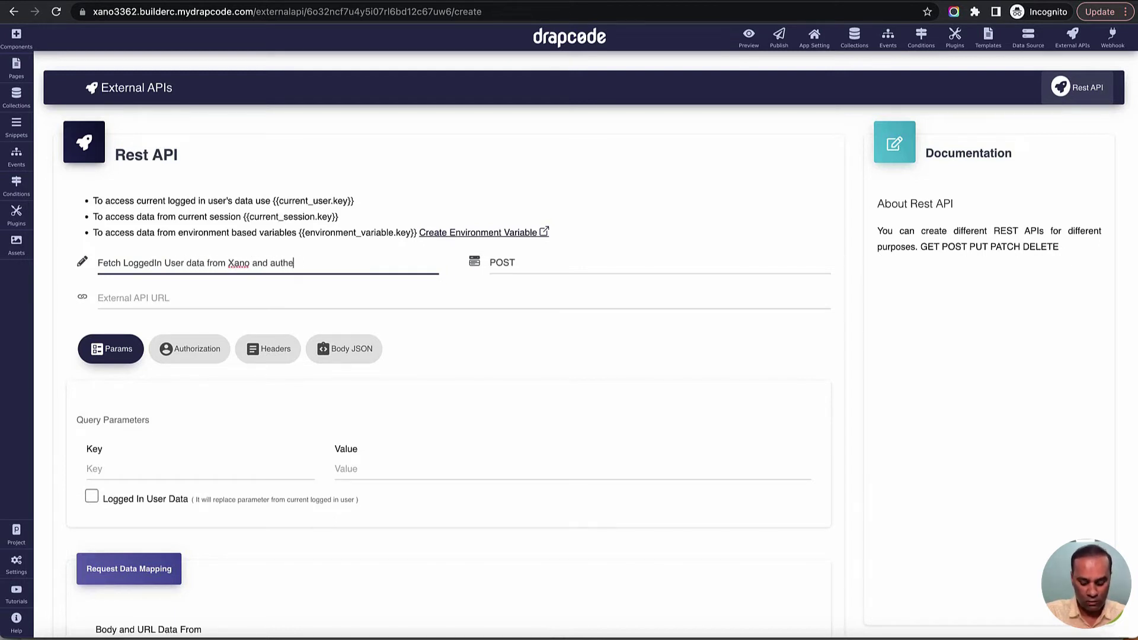
pyautogui.write('nticate them')
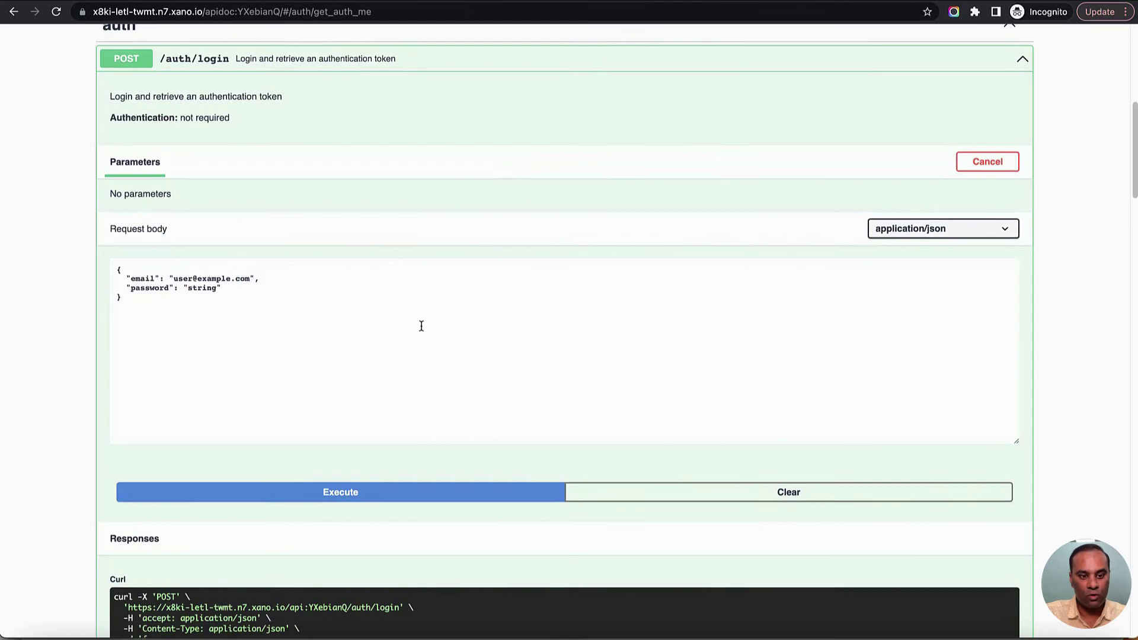
# Copy the endpoint link of Xano's GET /auth/me and return to the DrapCode API form.
pyautogui.scroll(-6, 420, 326)
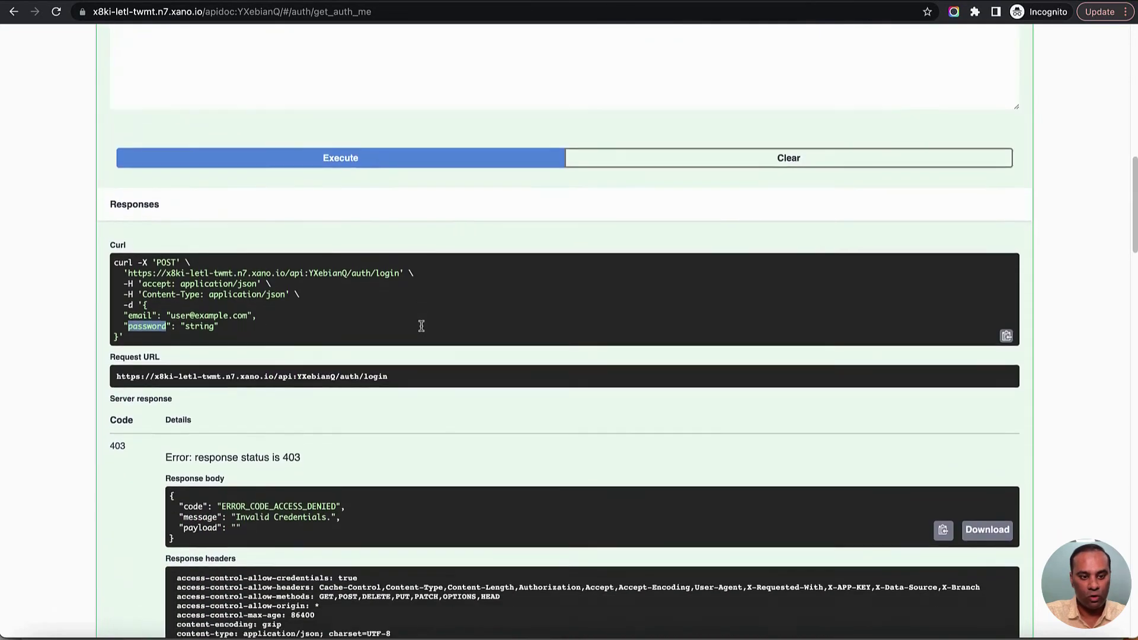
pyautogui.scroll(-15, 420, 326)
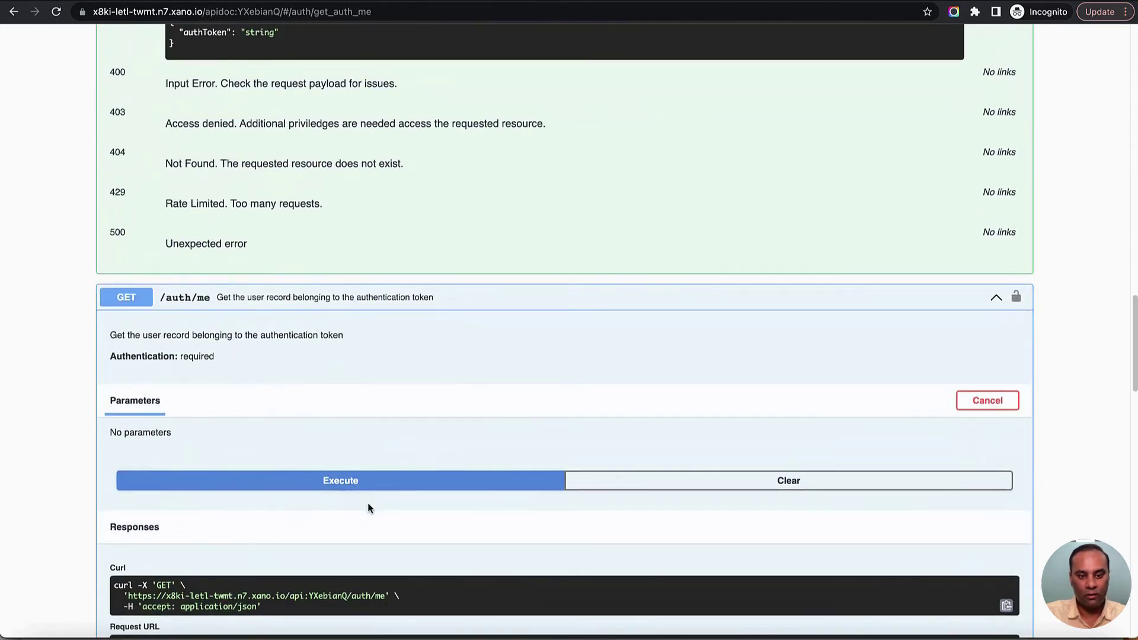
pyautogui.scroll(-5, 368, 503)
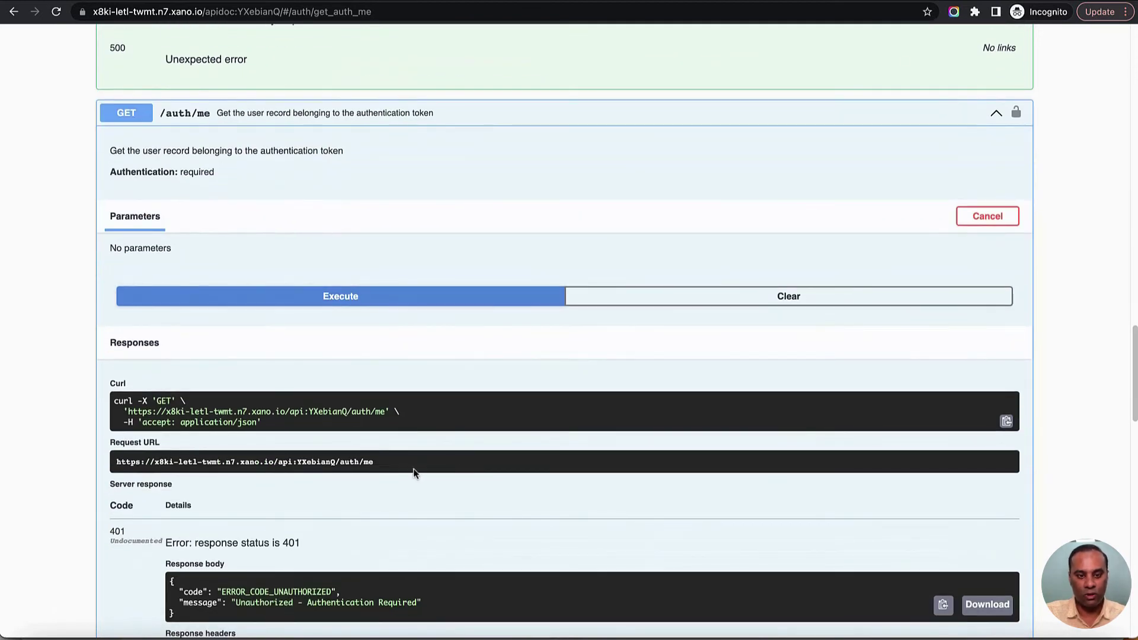
pyautogui.tripleClick(388, 467)
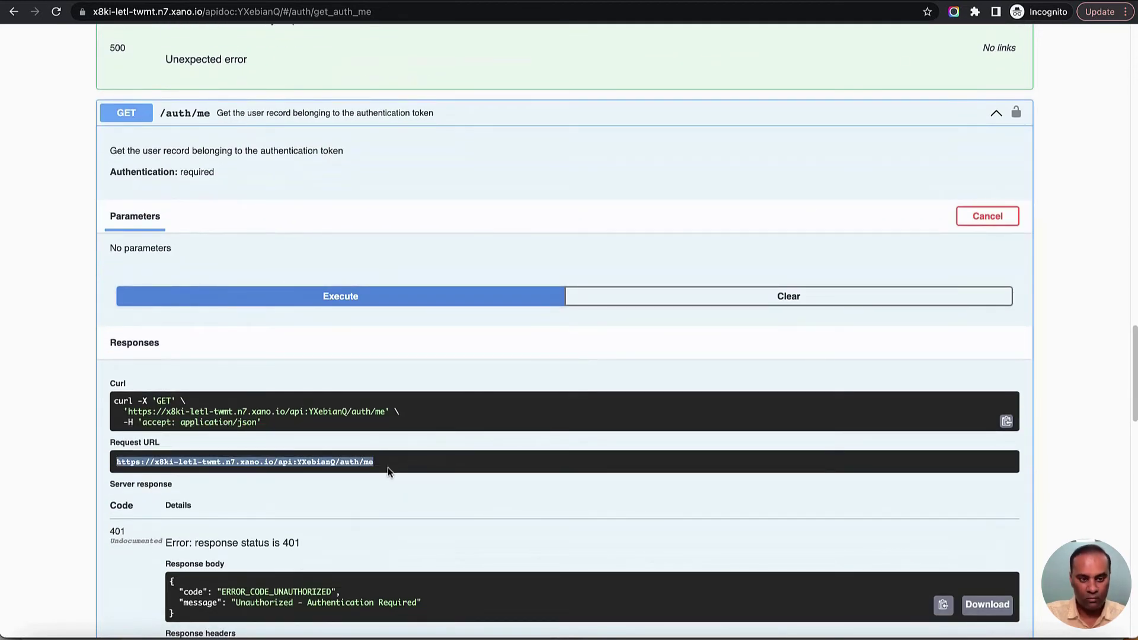
pyautogui.hotkey('ctrl', 'shift', 'Tab')
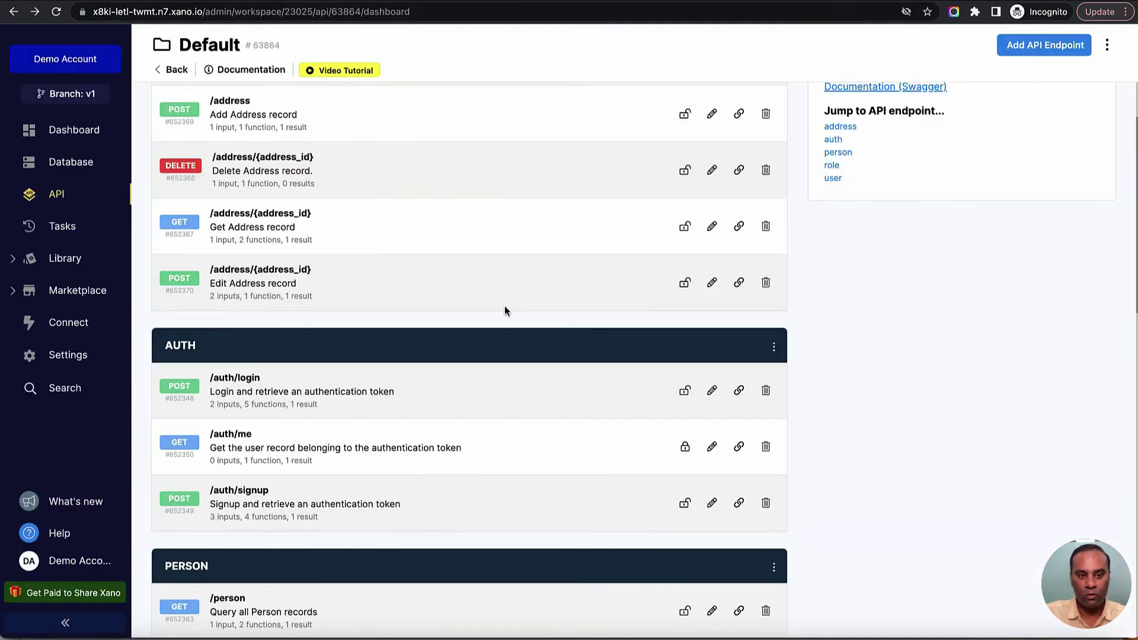
pyautogui.click(740, 449)
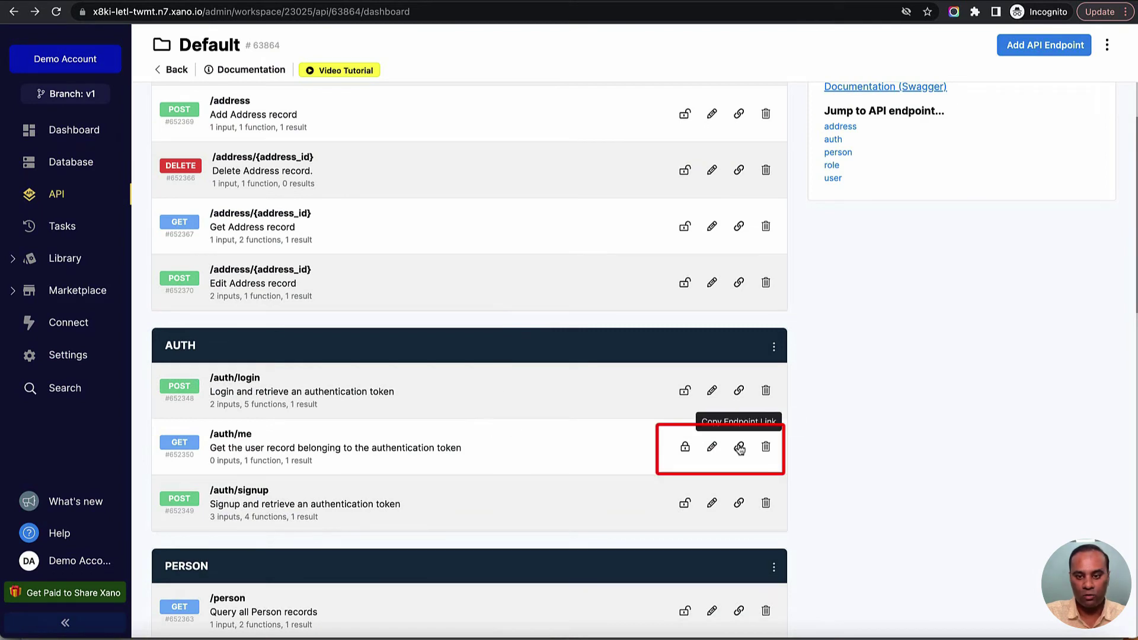
pyautogui.hotkey('ctrl', 'shift', 'Tab')
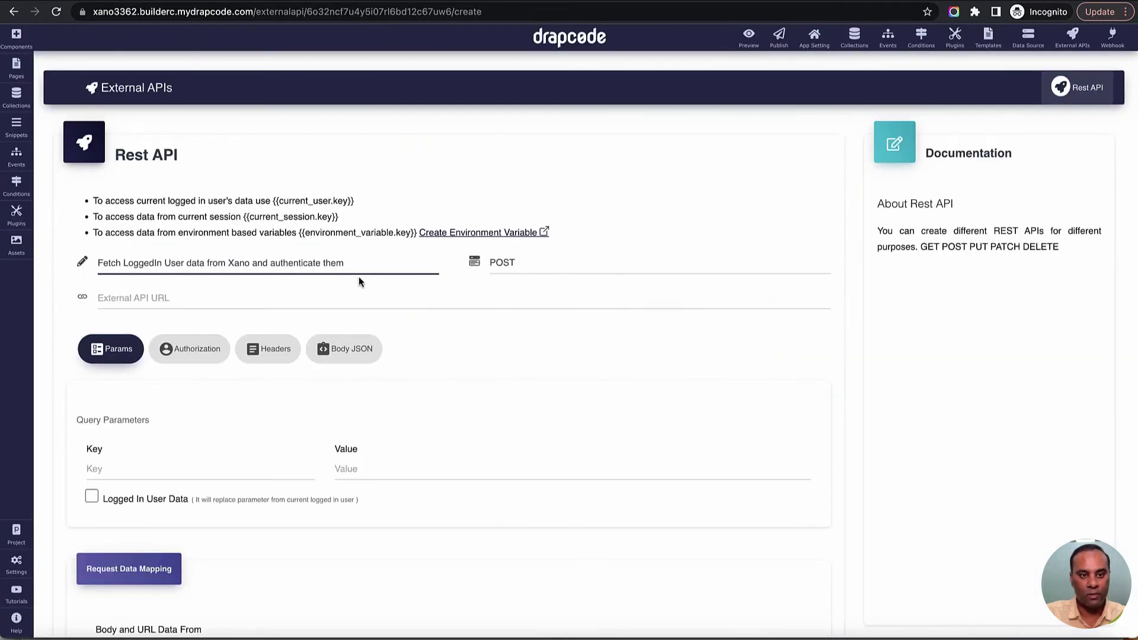
# Paste the /auth/me URL as the API endpoint and set the method to GET.
pyautogui.click(358, 296)
pyautogui.hotkey('ctrl', 'v')
pyautogui.click(548, 261)
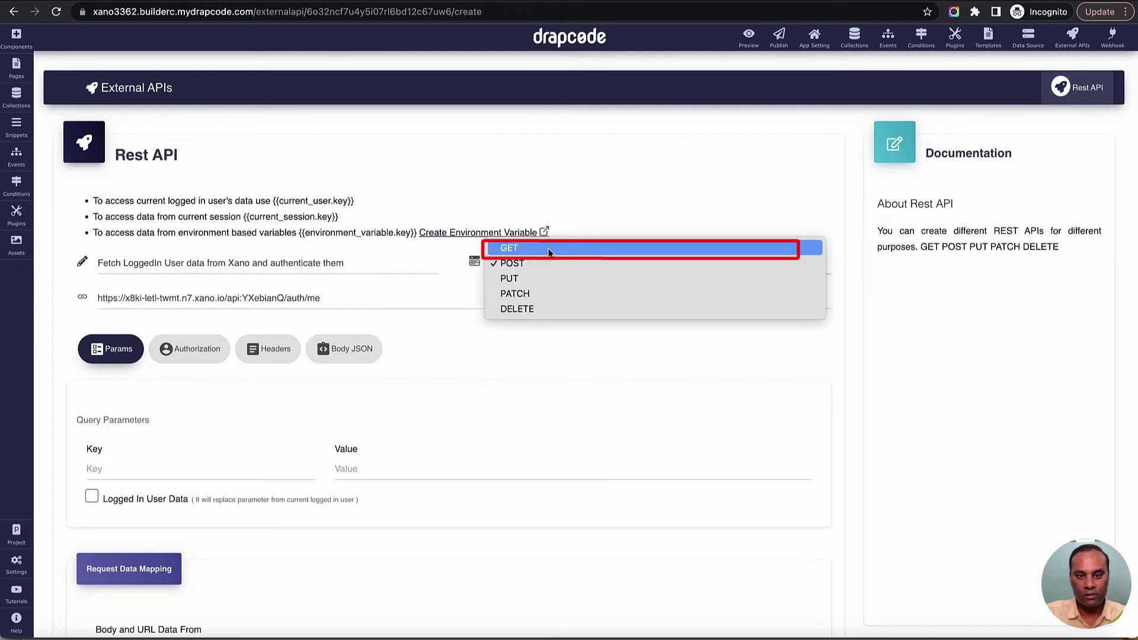
pyautogui.click(547, 249)
pyautogui.hotkey('ctrl', 'Tab')
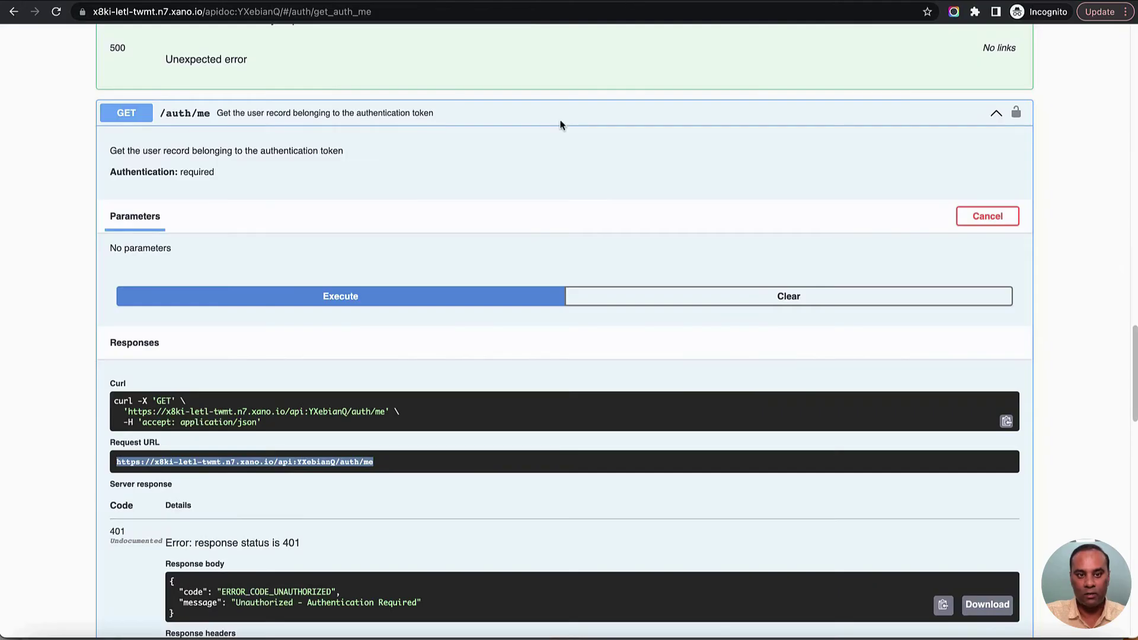
pyautogui.click(350, 5)
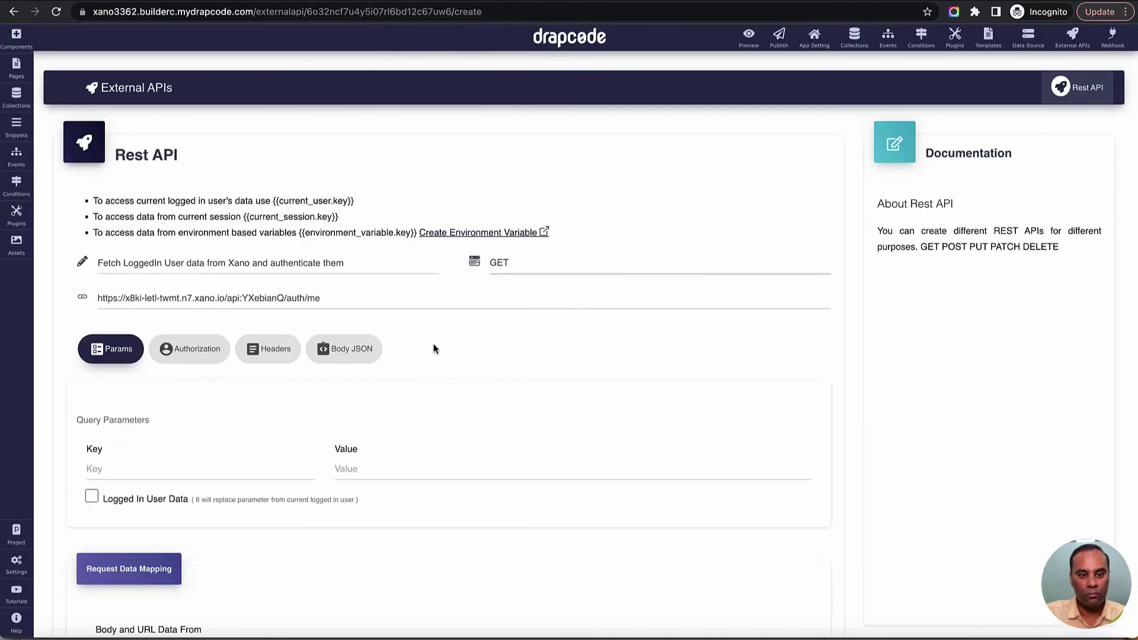
# Add an Authorization request header with value 'Bearer'.
pyautogui.scroll(-2, 433, 355)
pyautogui.click(277, 237)
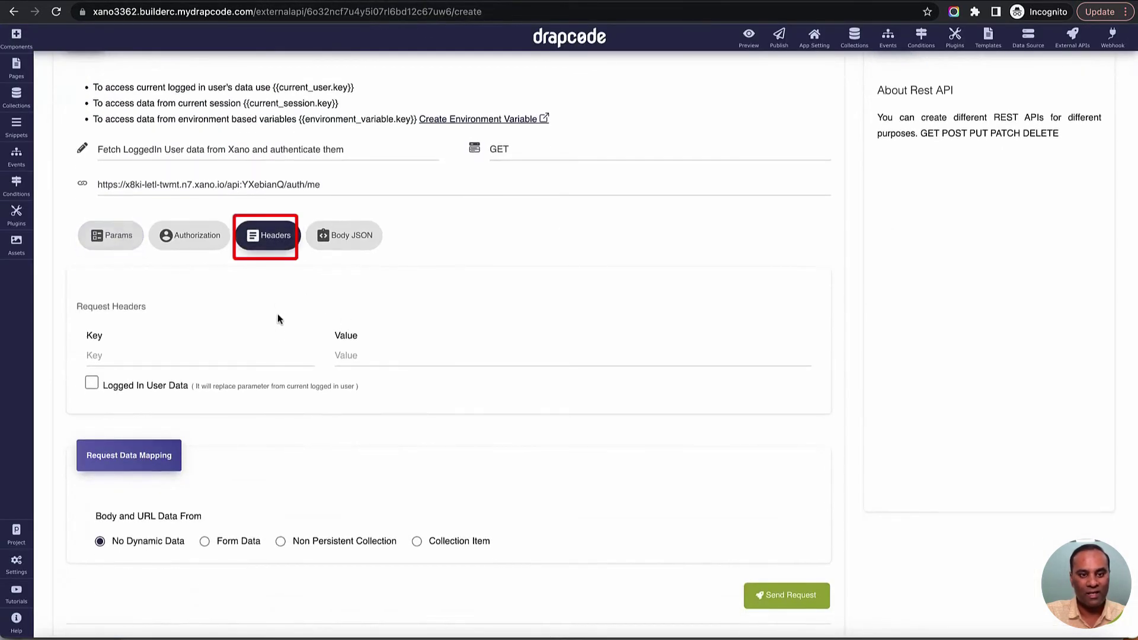
pyautogui.click(268, 357)
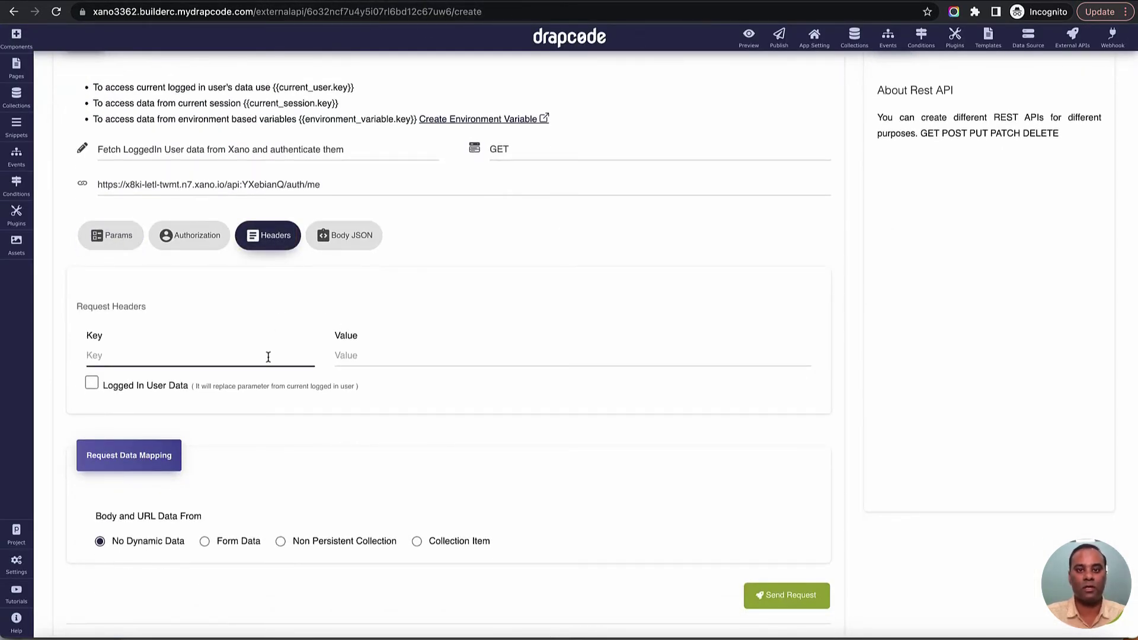
pyautogui.write('Authorization')
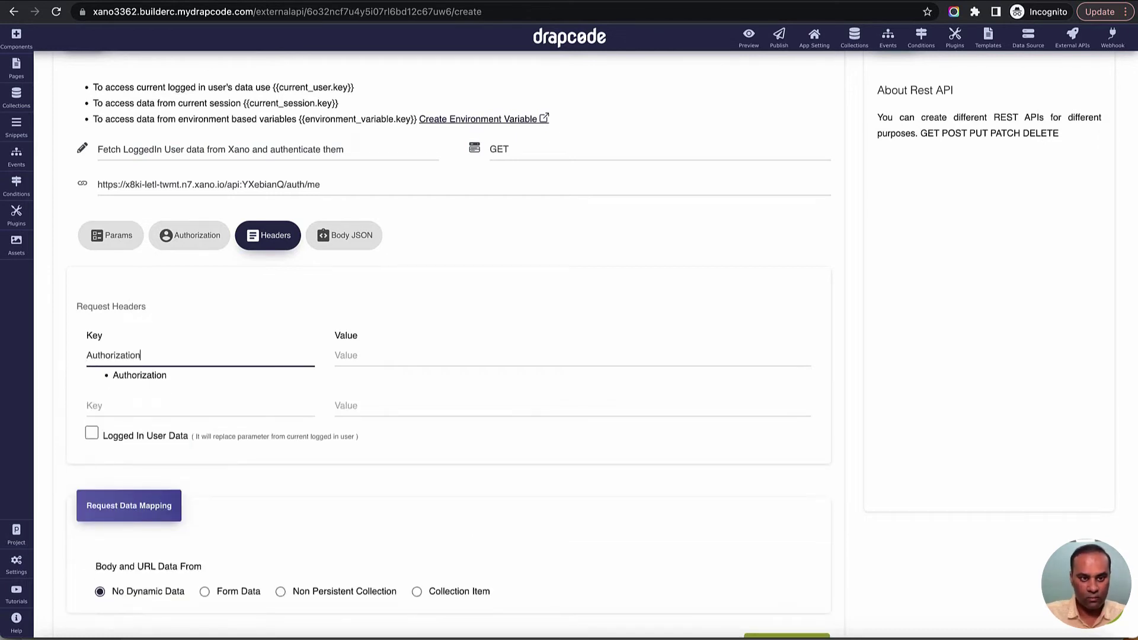
pyautogui.press('Tab')
pyautogui.write('Bearer')
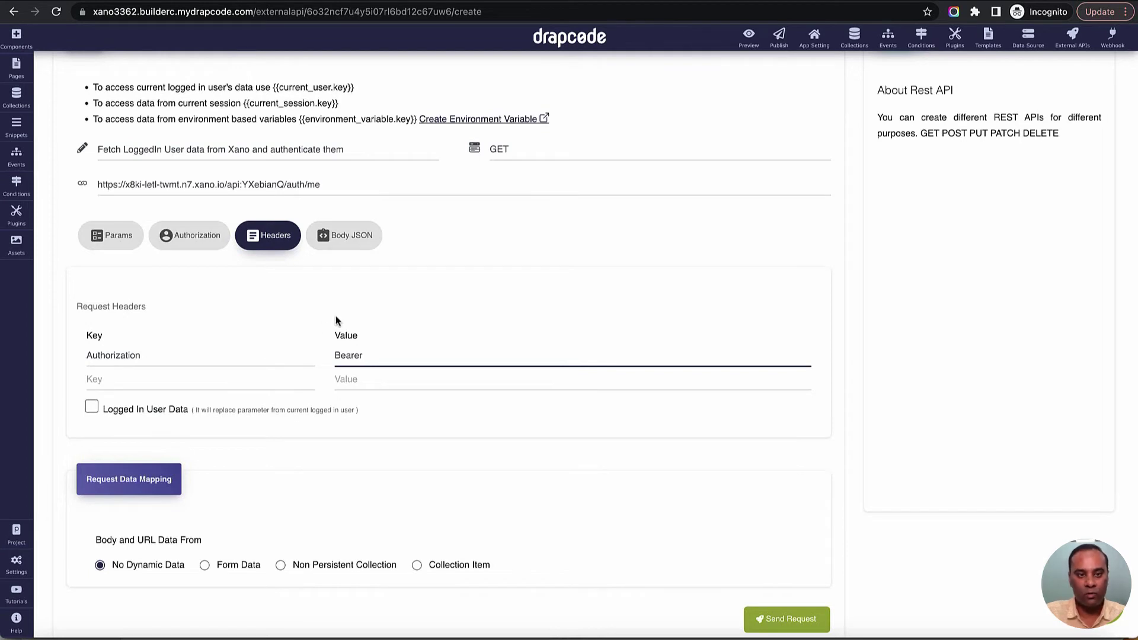
# Complete the header value as Bearer {{current_session.key}} and bring up the app preview.
pyautogui.scroll(2, 335, 322)
pyautogui.moveTo(243, 218); pyautogui.dragTo(341, 218)
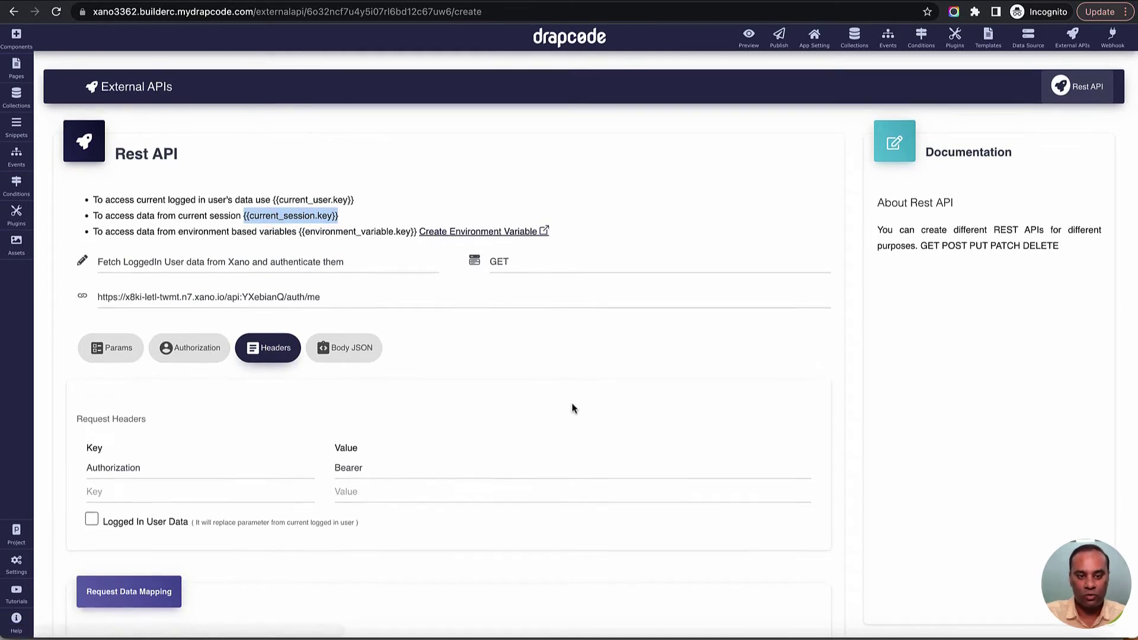
pyautogui.scroll(-5, 571, 406)
pyautogui.click(429, 171)
pyautogui.hotkey('ctrl', 'v')
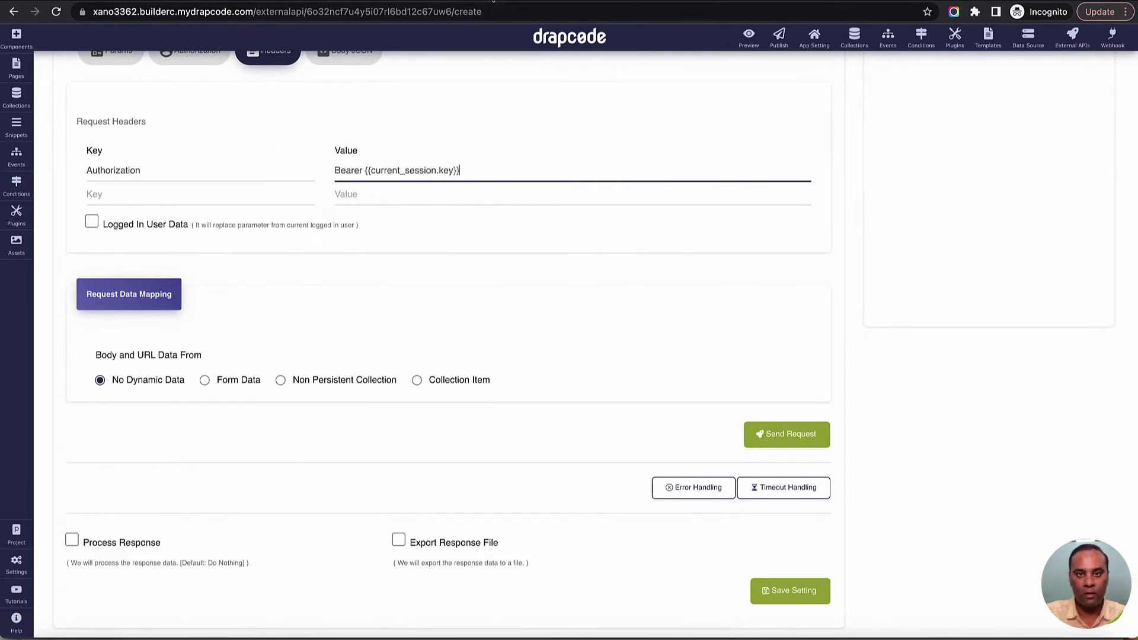
pyautogui.click(491, 1)
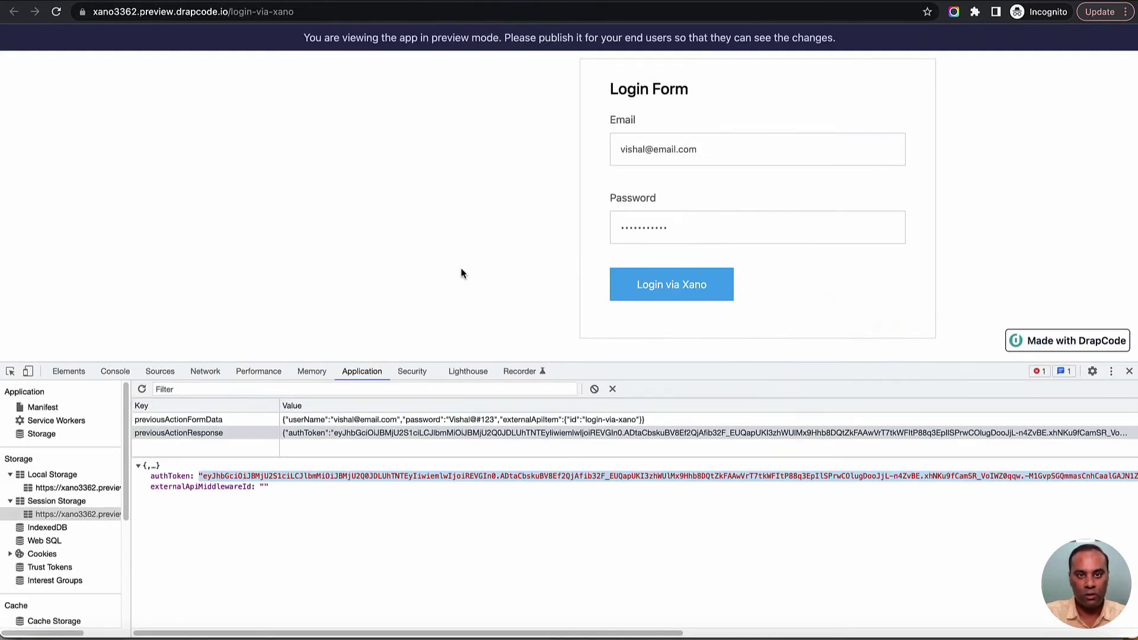
# Copy the authToken key name from the preview's session storage.
pyautogui.doubleClick(182, 477)
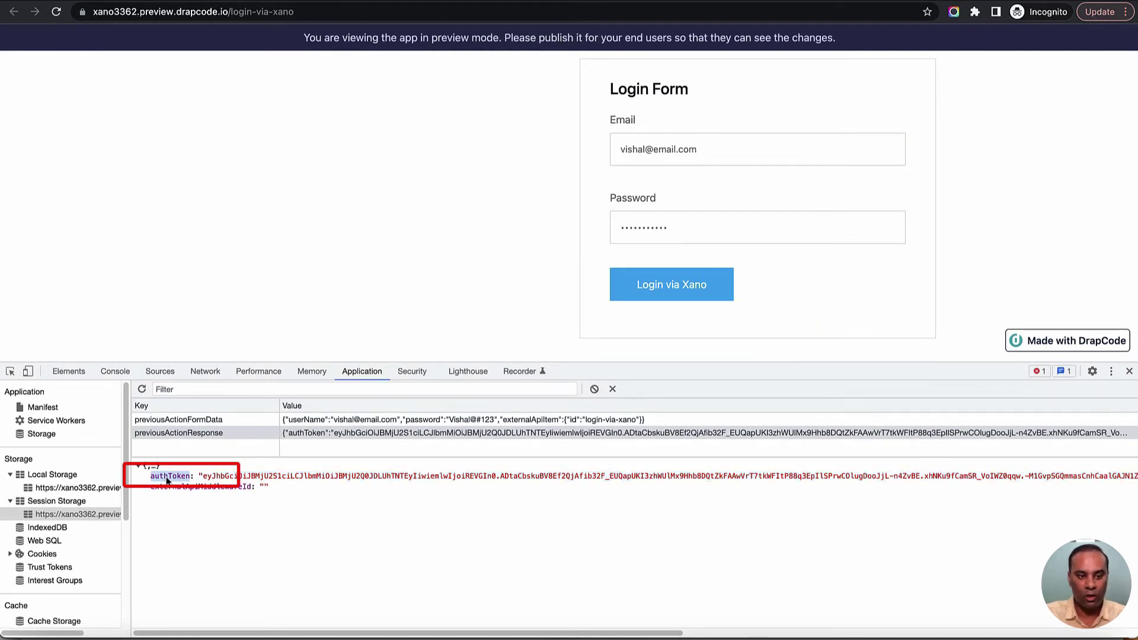
pyautogui.click(139, 467)
pyautogui.click(138, 467)
pyautogui.doubleClick(171, 478)
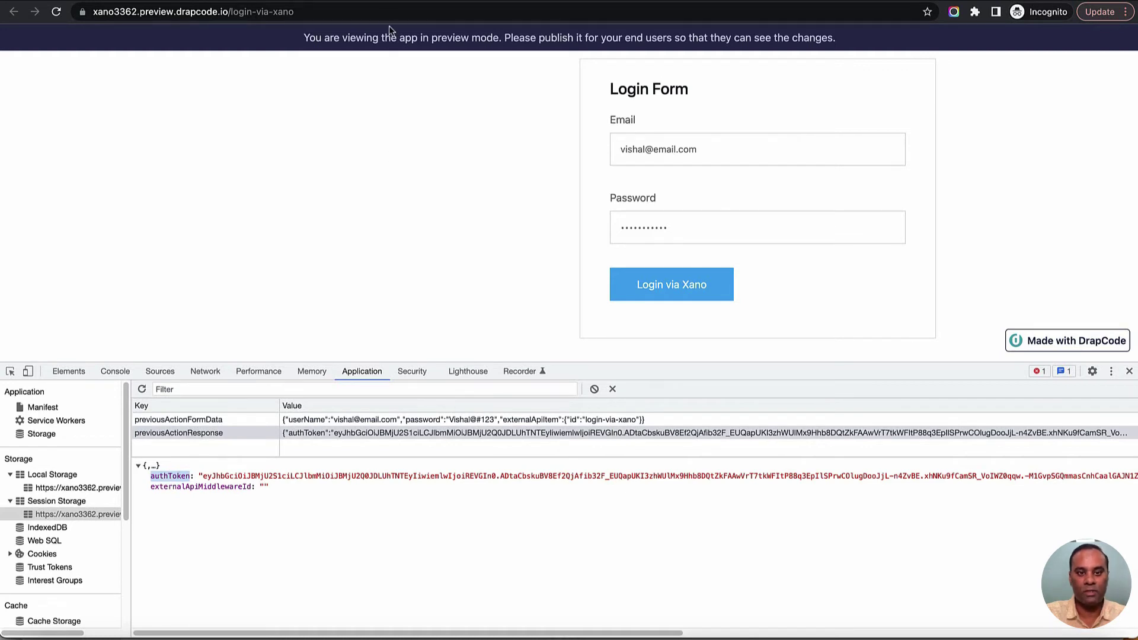
# Replace key with authToken so the header reads Bearer {{current_session.authToken}}.
pyautogui.click(403, 3)
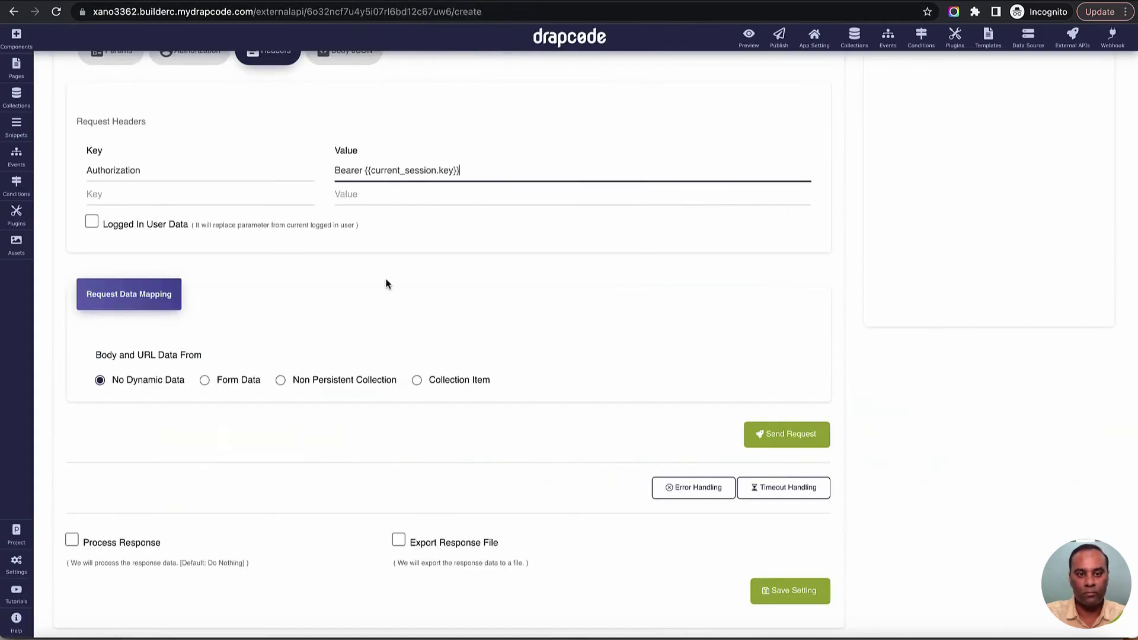
pyautogui.doubleClick(445, 171)
pyautogui.hotkey('ctrl', 'v')
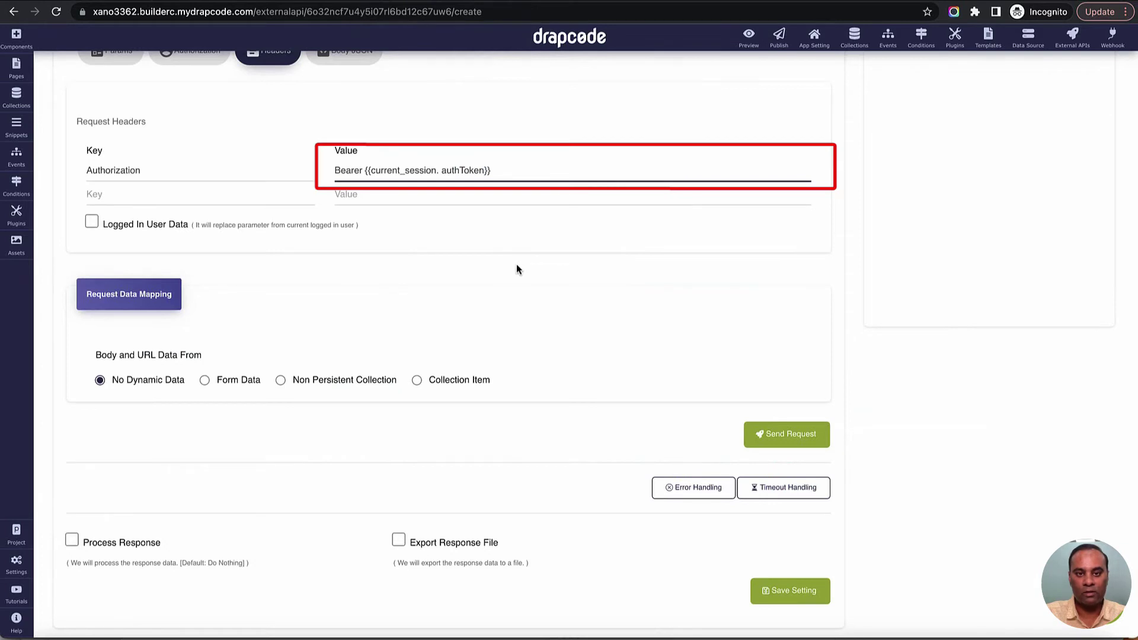
pyautogui.hotkey('alt', 'Left')
pyautogui.press('BackSpace')
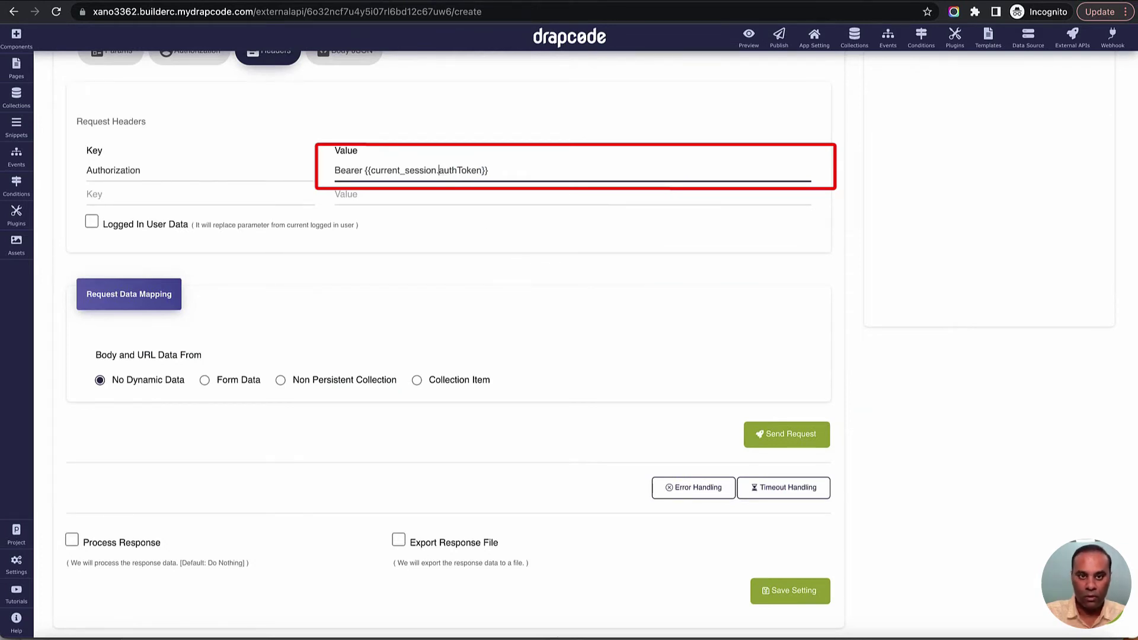
pyautogui.moveTo(366, 171); pyautogui.dragTo(528, 173)
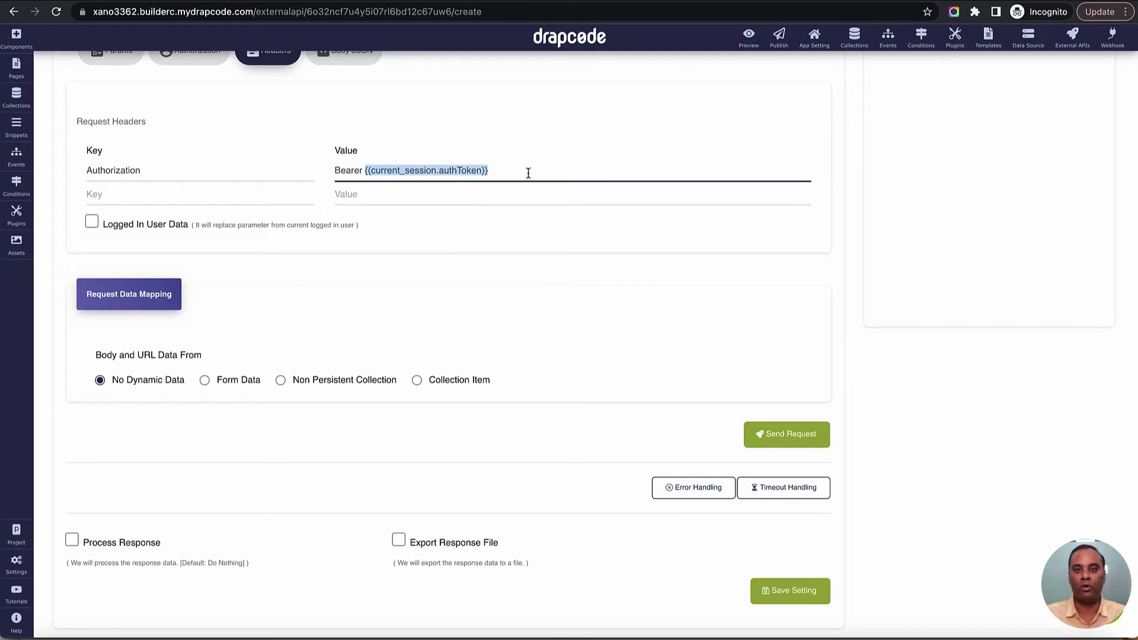
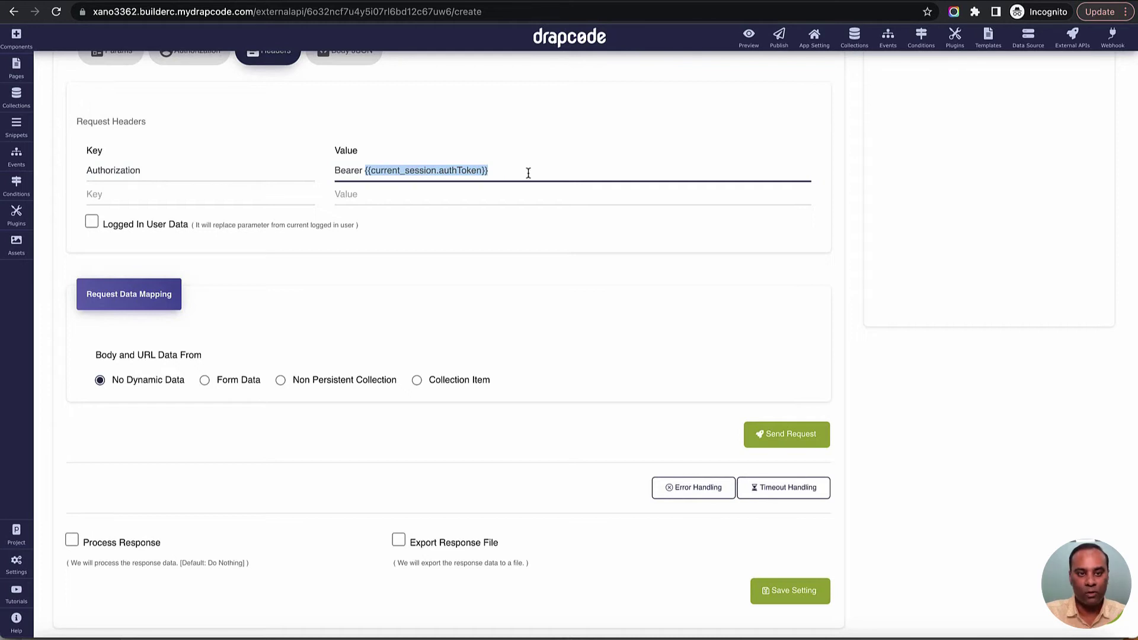
# Enable Process Response and Login/Signup with Response for this external API.
pyautogui.scroll(2, 542, 258)
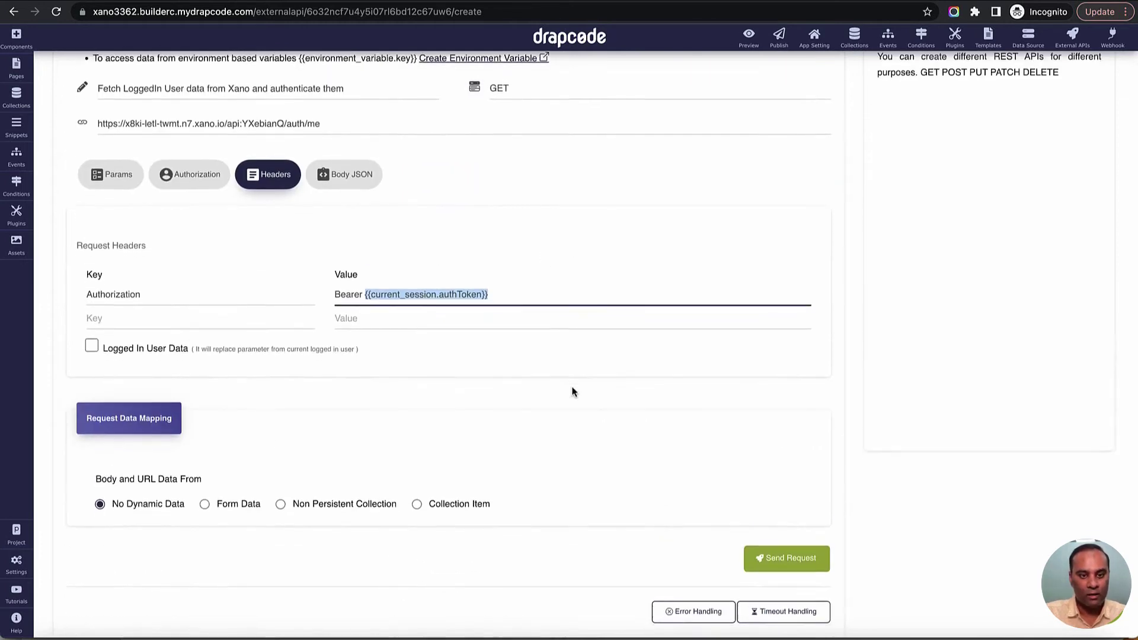
pyautogui.scroll(-3, 573, 391)
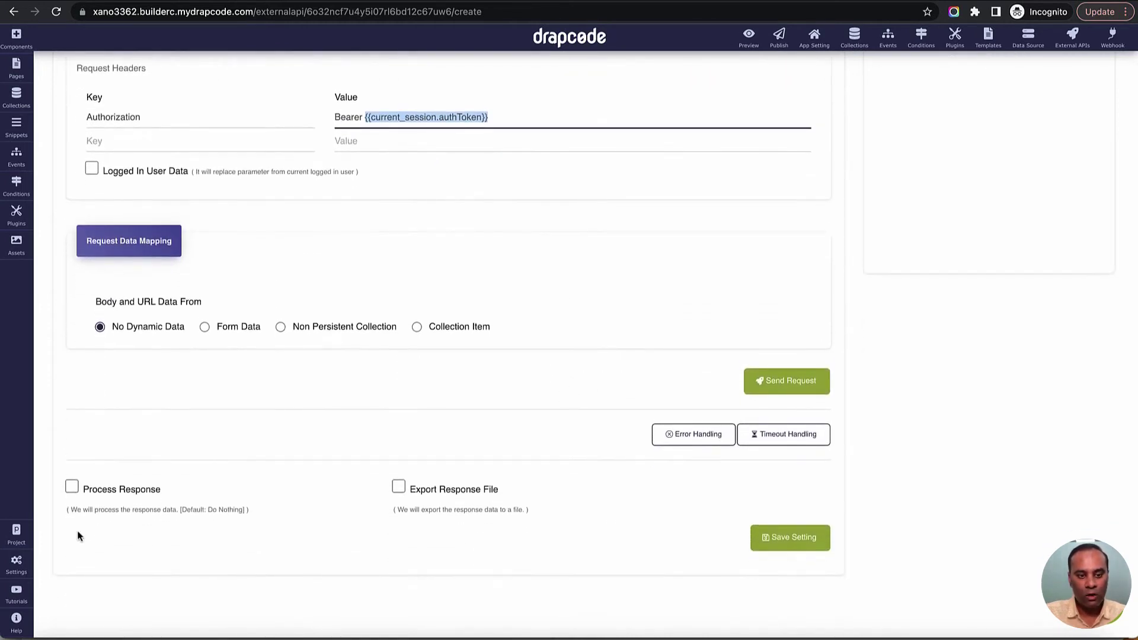
pyautogui.click(71, 487)
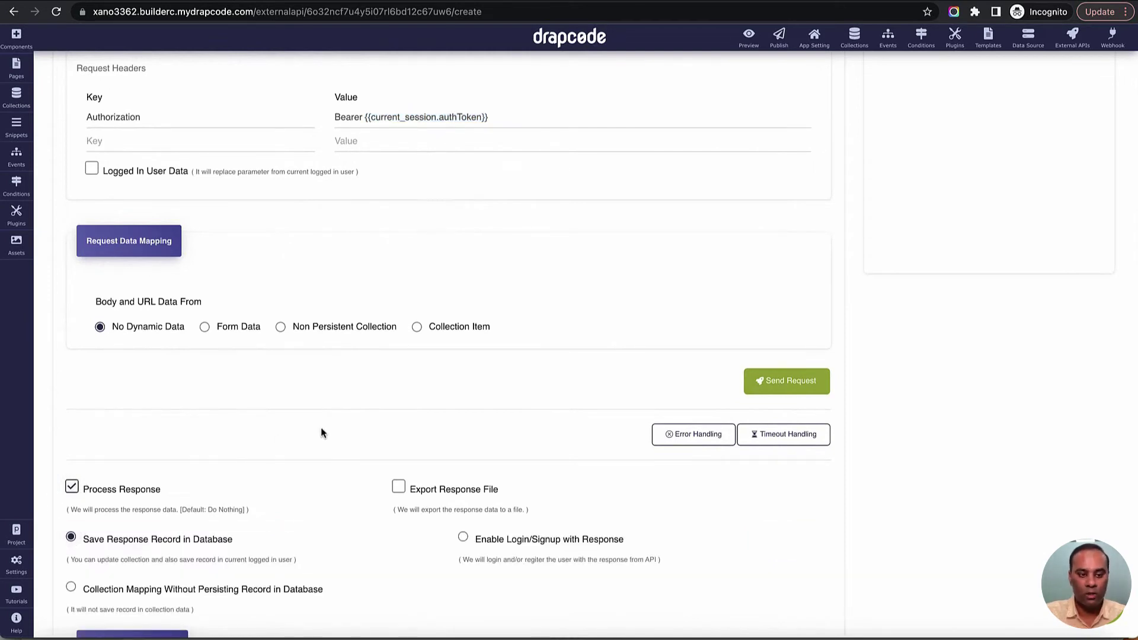
pyautogui.scroll(-2, 322, 433)
pyautogui.scroll(-2, 235, 447)
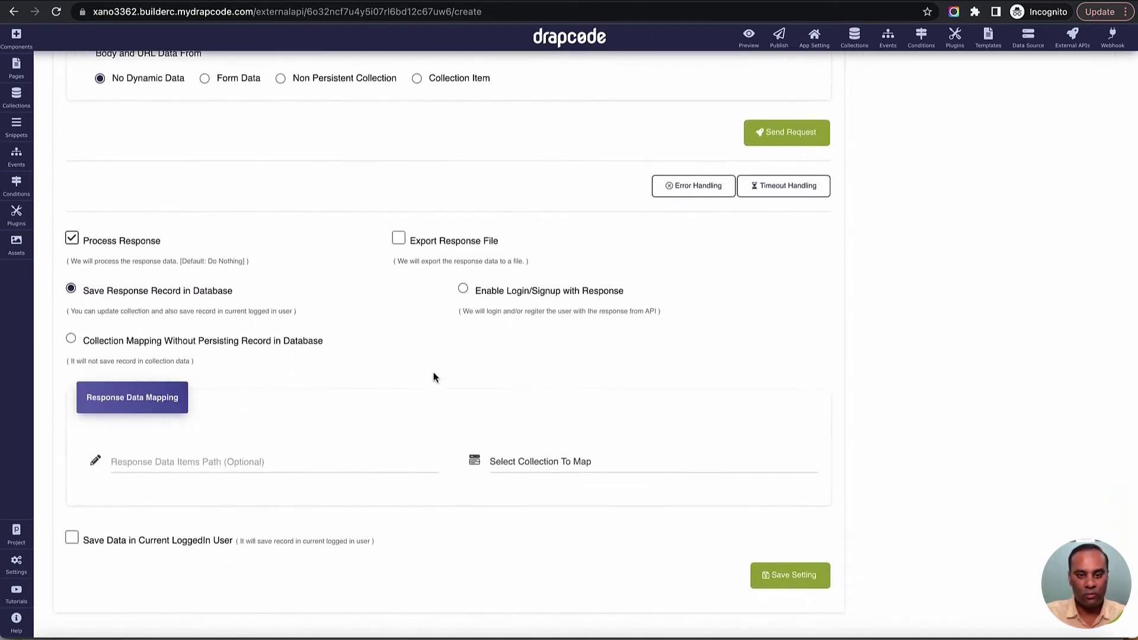
pyautogui.click(462, 290)
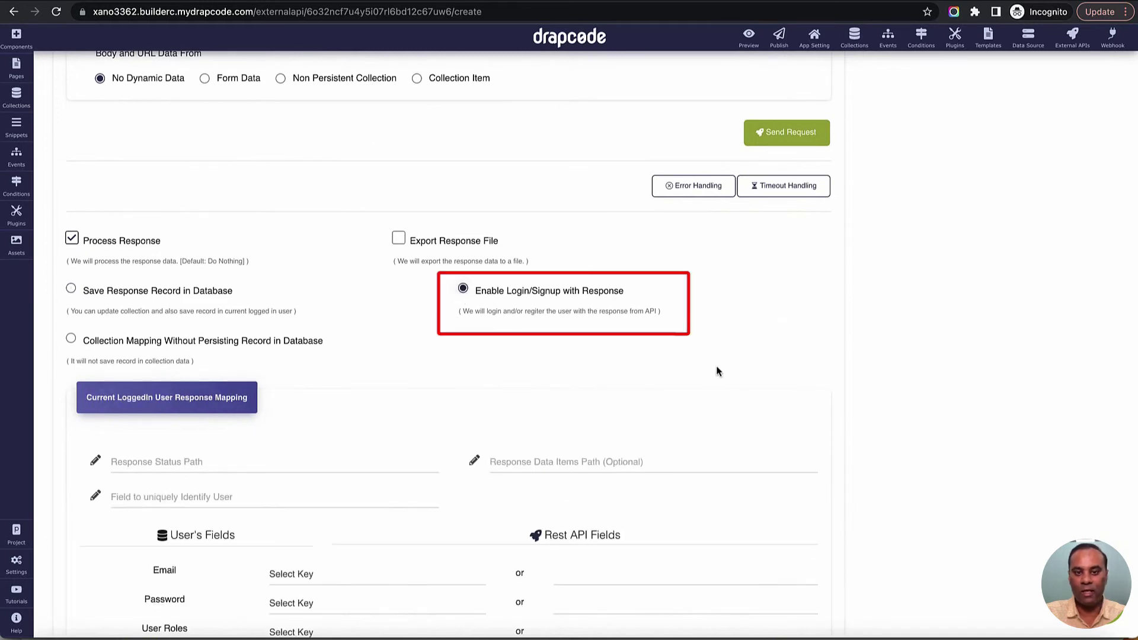
pyautogui.scroll(-3, 723, 391)
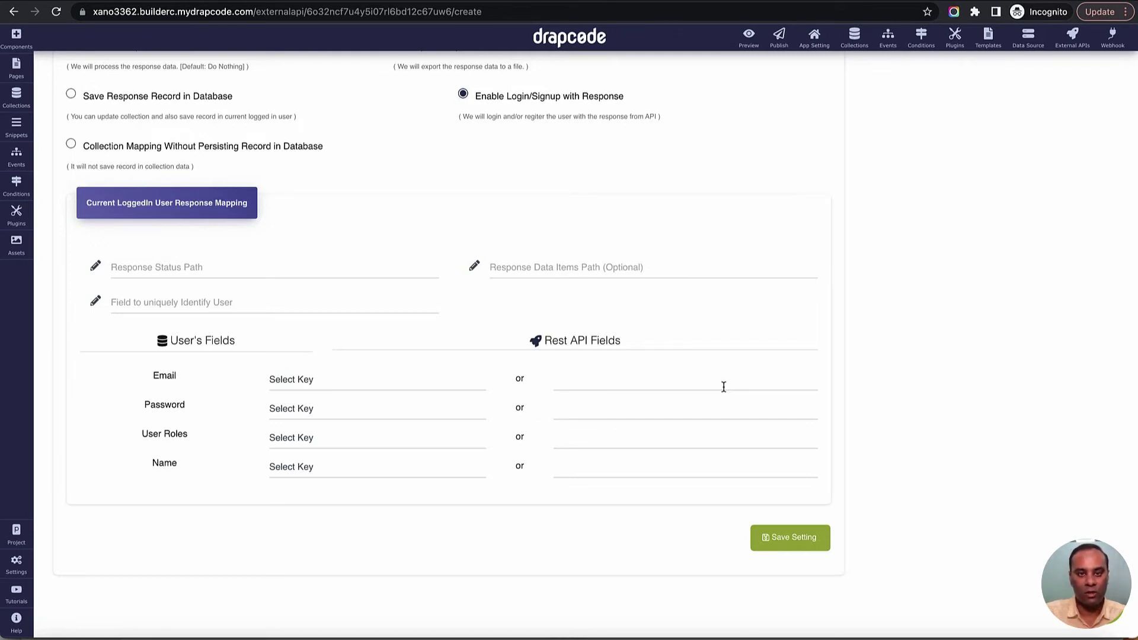
pyautogui.scroll(3, 683, 302)
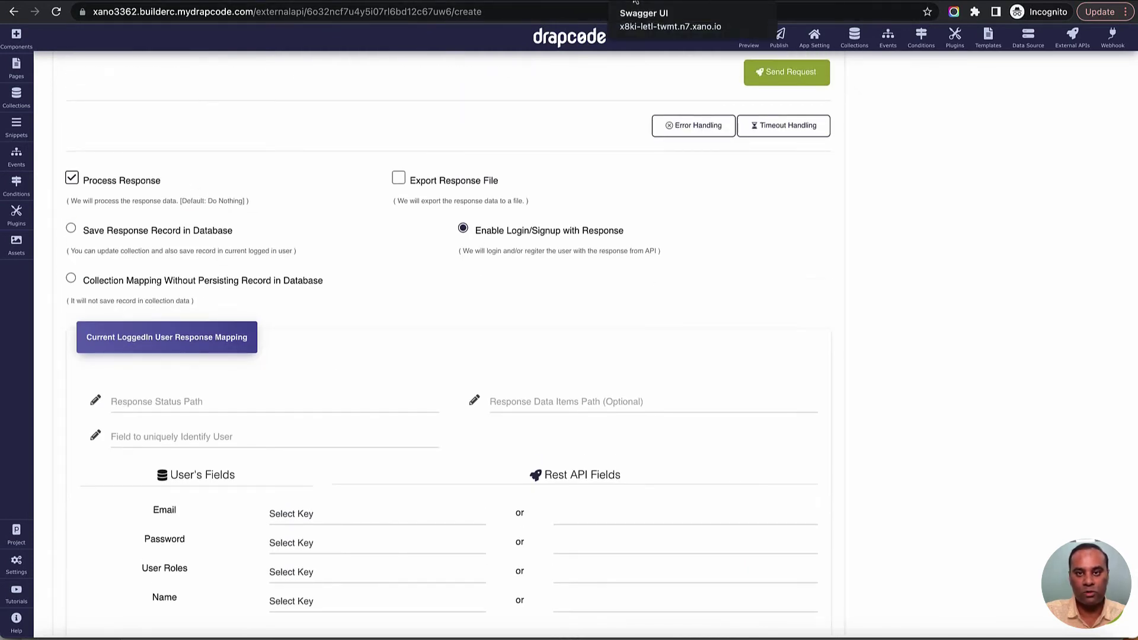
pyautogui.click(635, 3)
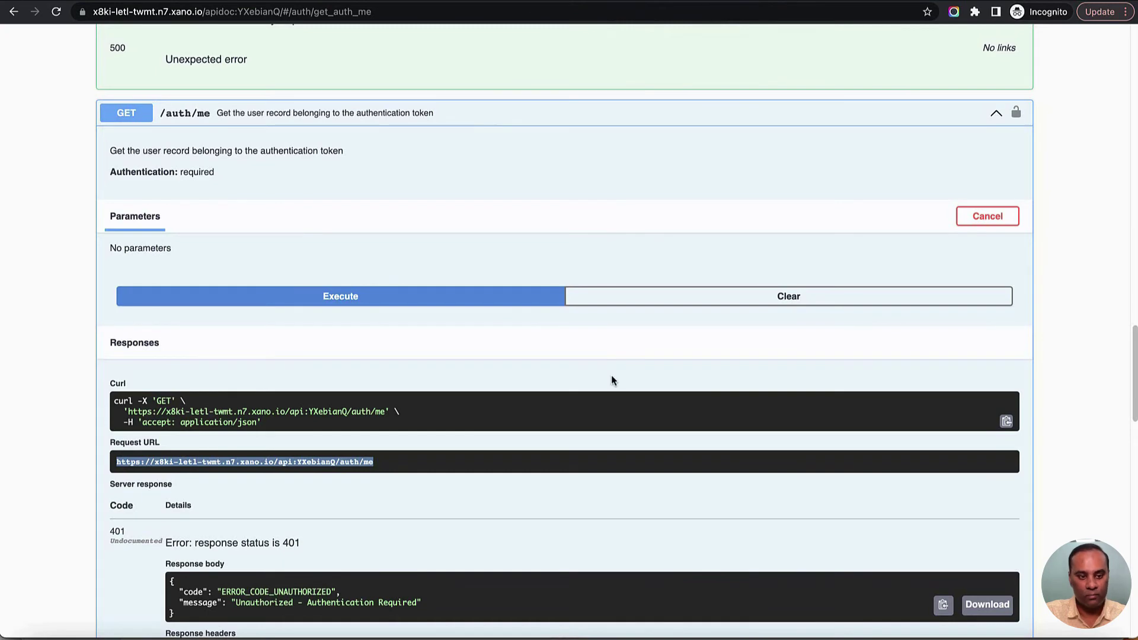
pyautogui.scroll(-5, 612, 380)
pyautogui.scroll(2, 396, 339)
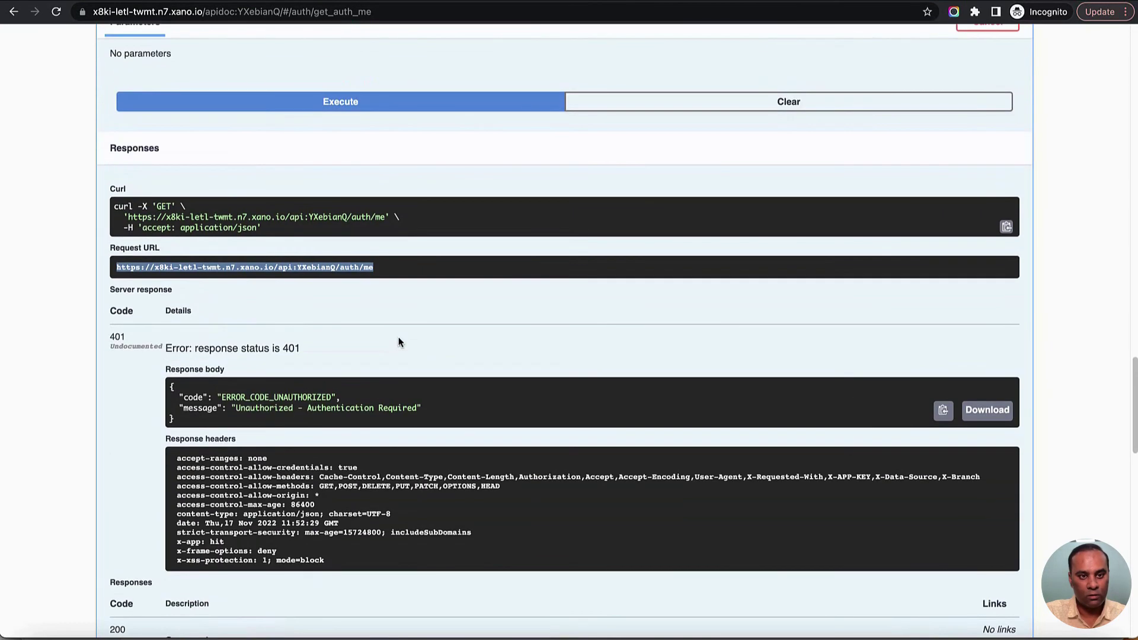
pyautogui.scroll(2, 398, 342)
pyautogui.scroll(-6, 473, 371)
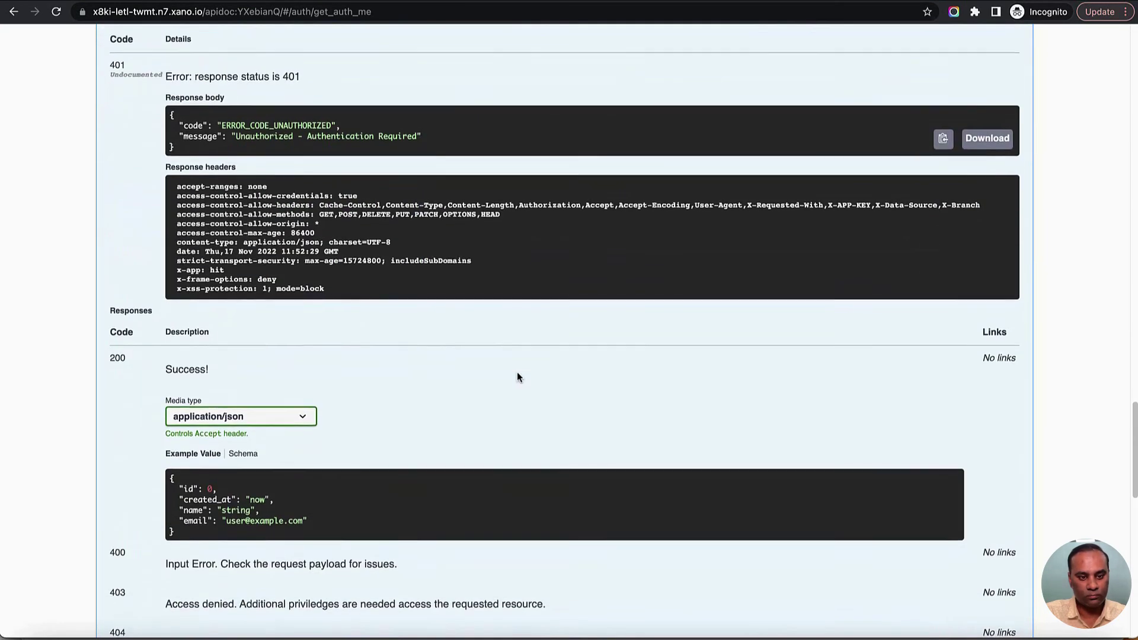
pyautogui.scroll(-2, 516, 377)
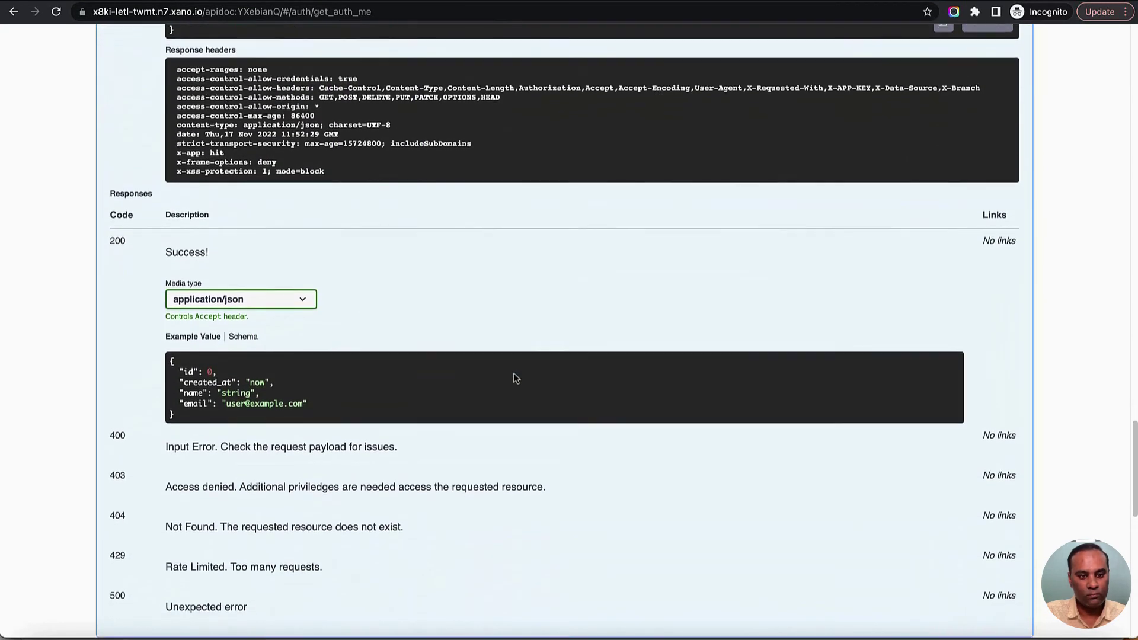
pyautogui.doubleClick(189, 371)
pyautogui.doubleClick(195, 381)
pyautogui.doubleClick(193, 391)
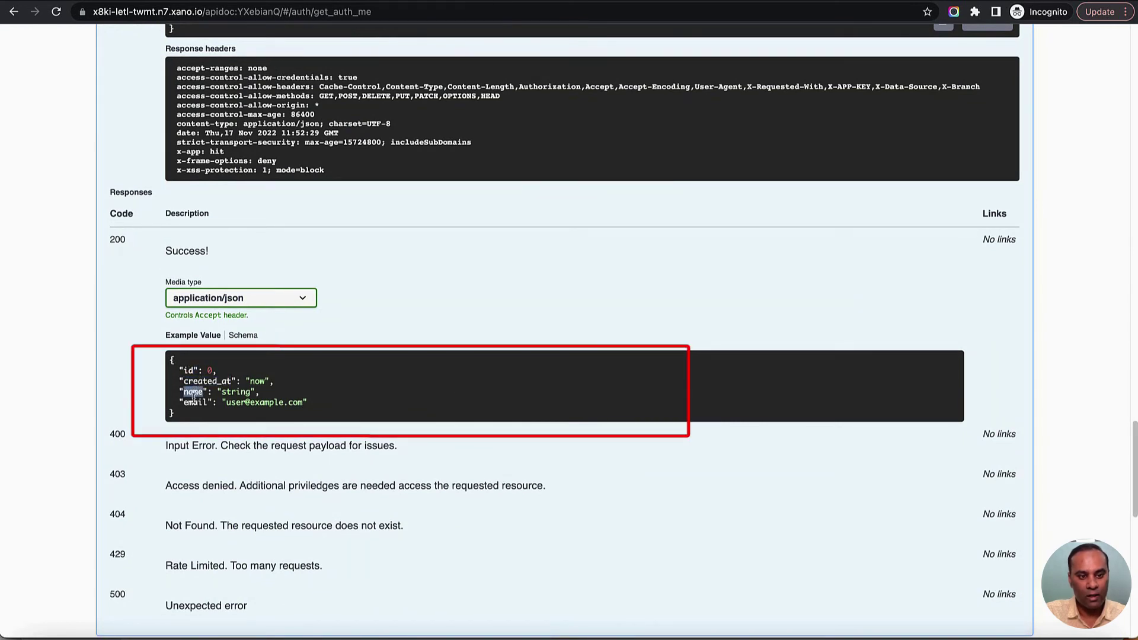
pyautogui.doubleClick(195, 403)
pyautogui.press('super+c')
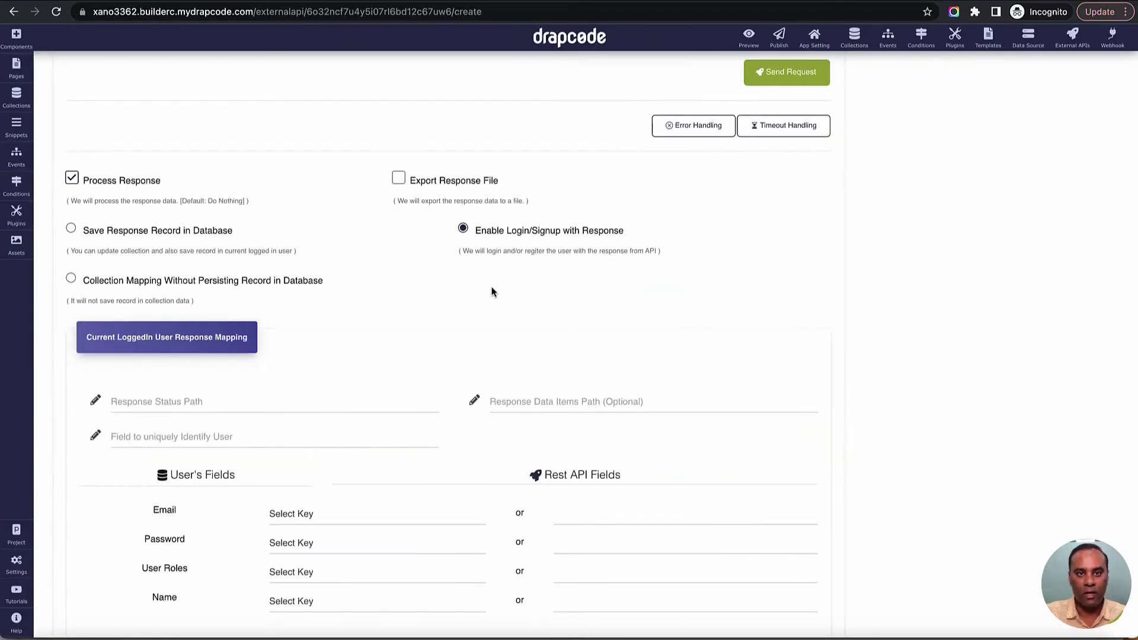
# Set email as the unique user identifier and map the Email field to email.
pyautogui.scroll(-2, 550, 394)
pyautogui.click(253, 361)
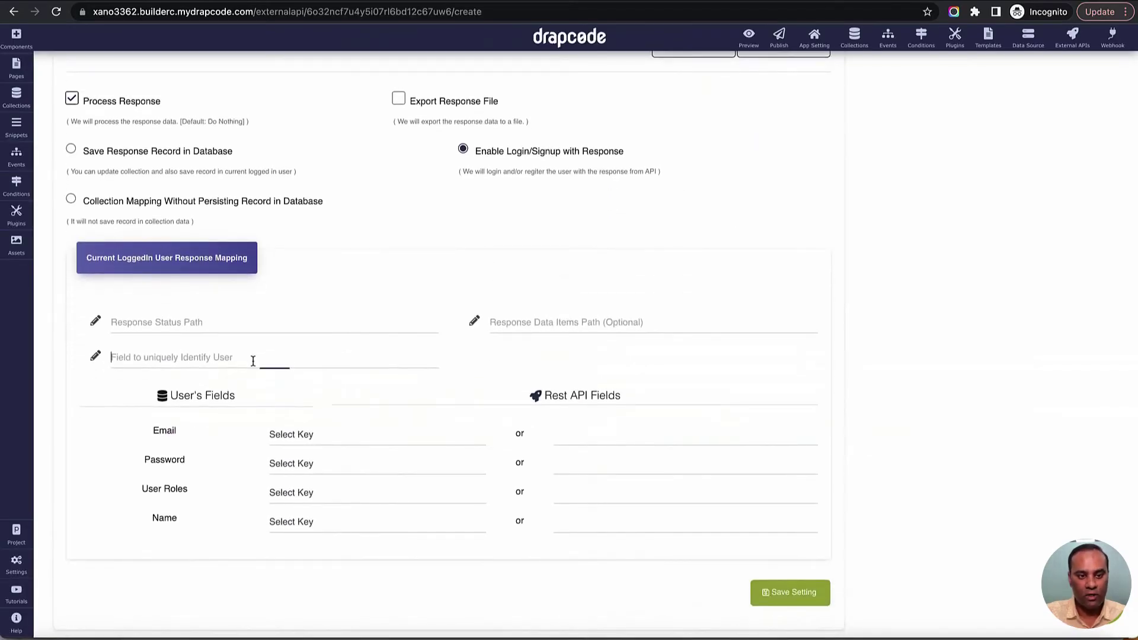
pyautogui.press('super+v')
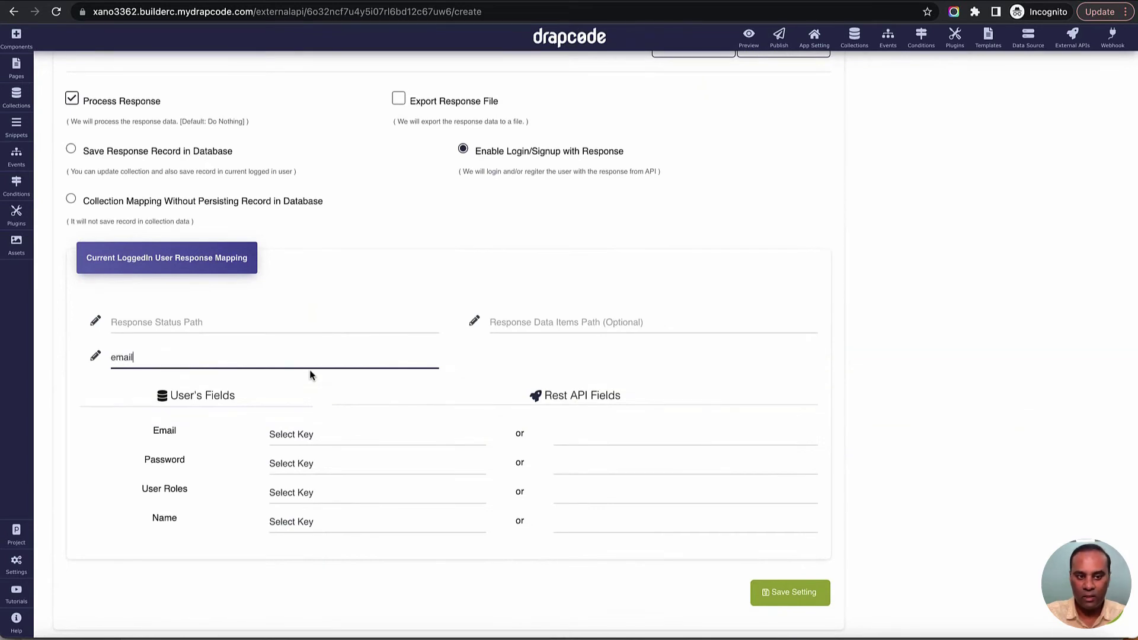
pyautogui.click(627, 441)
pyautogui.press('super+v')
# Map Password to a fixed numeric value and Name to name, then save the settings.
pyautogui.click(600, 462)
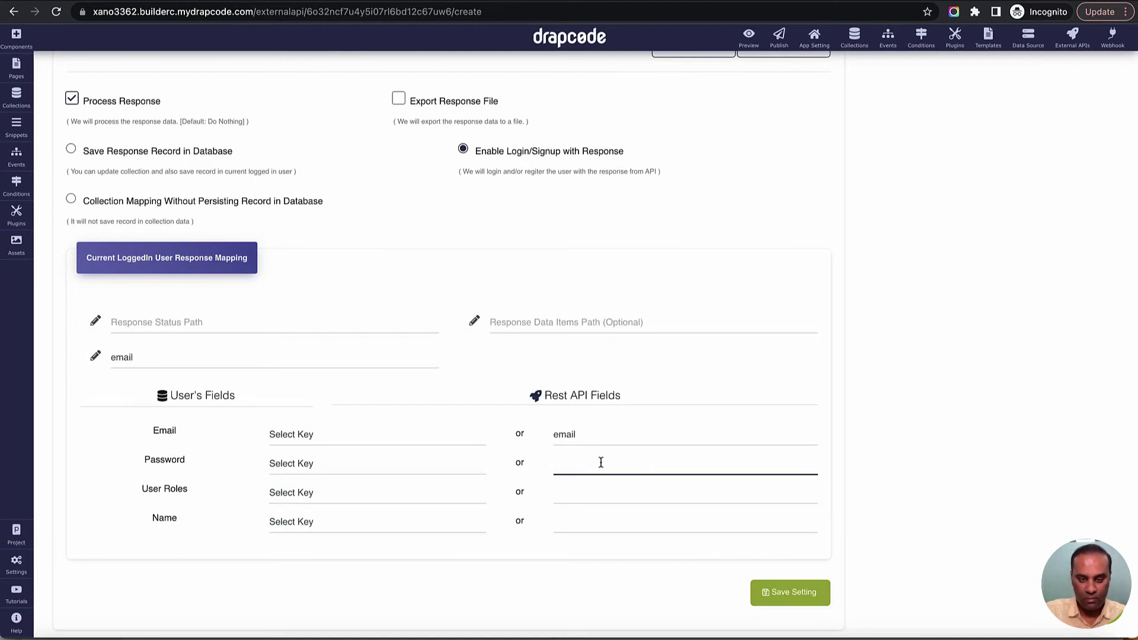
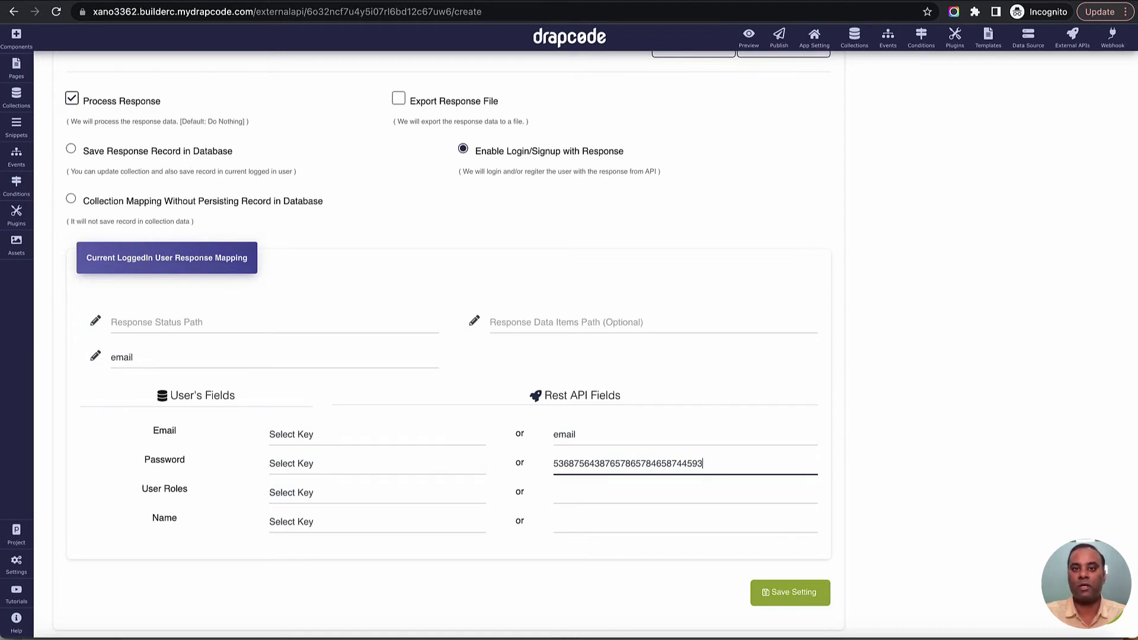
pyautogui.click(378, 492)
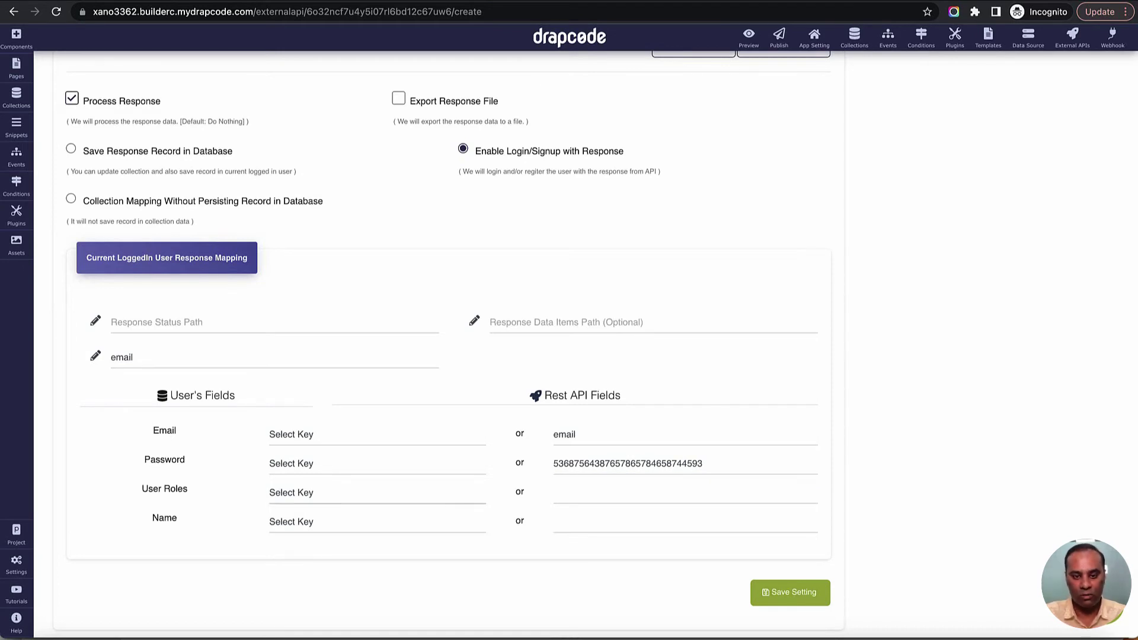
pyautogui.press('Tab')
pyautogui.press('Tab')
pyautogui.press('Tab')
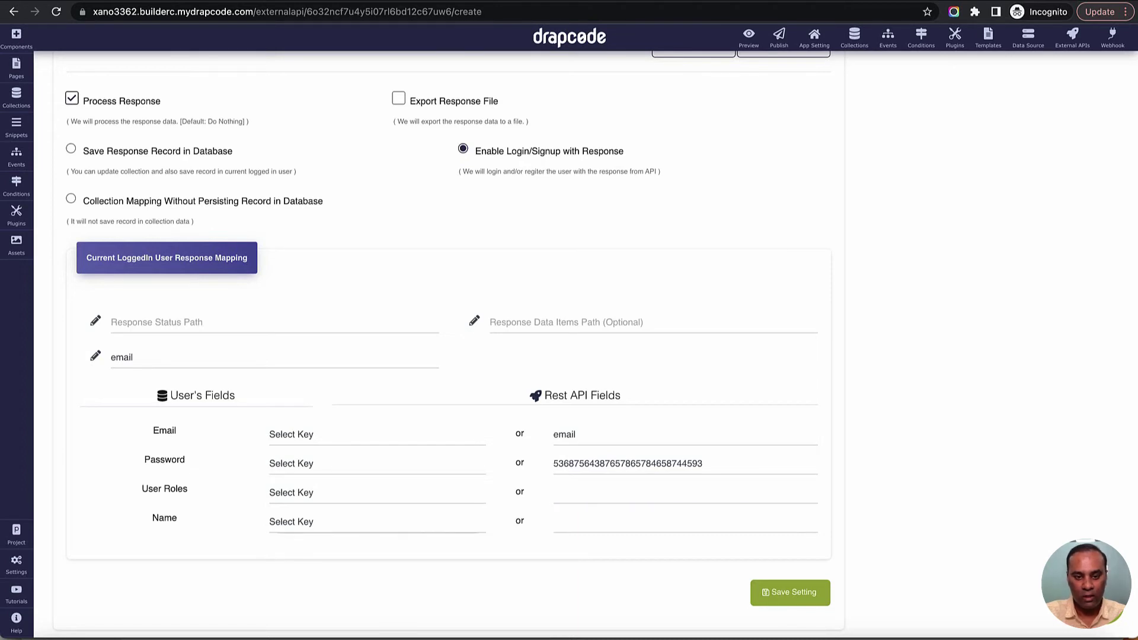
pyautogui.press('super+v')
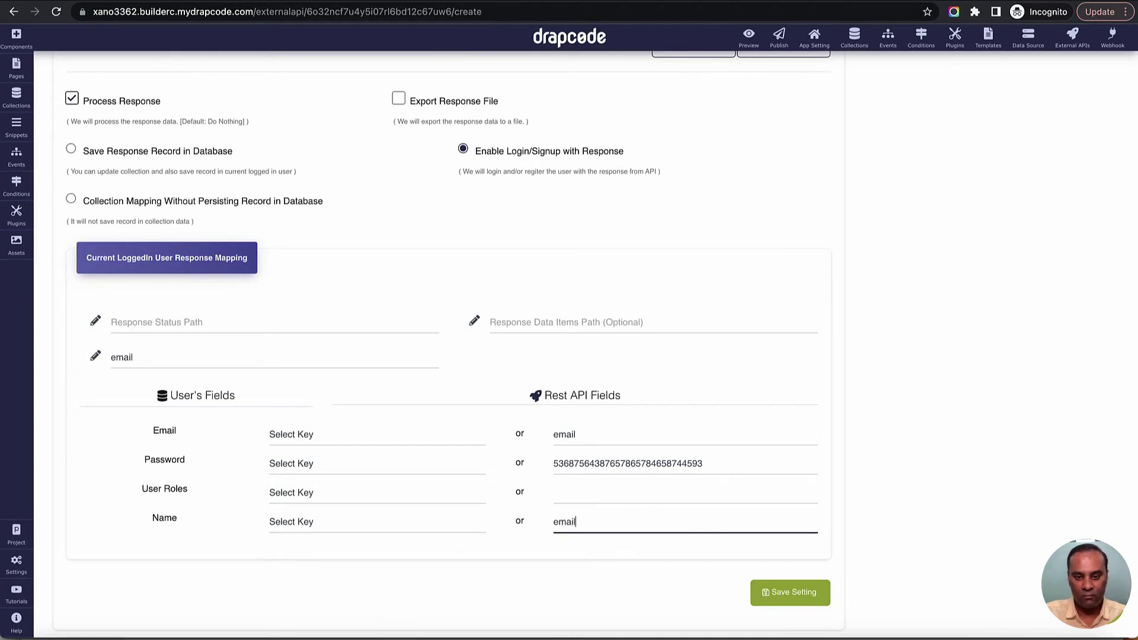
pyautogui.press('BackSpace')
pyautogui.press('BackSpace')
pyautogui.press('BackSpace')
pyautogui.press('BackSpace')
pyautogui.write('name')
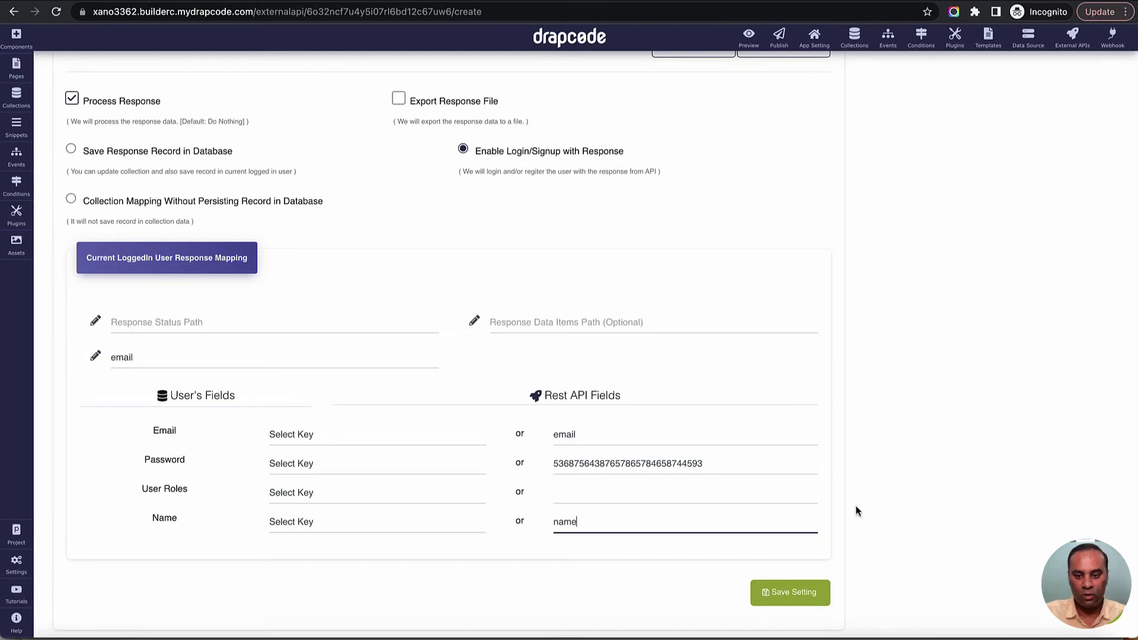
pyautogui.scroll(-1, 858, 511)
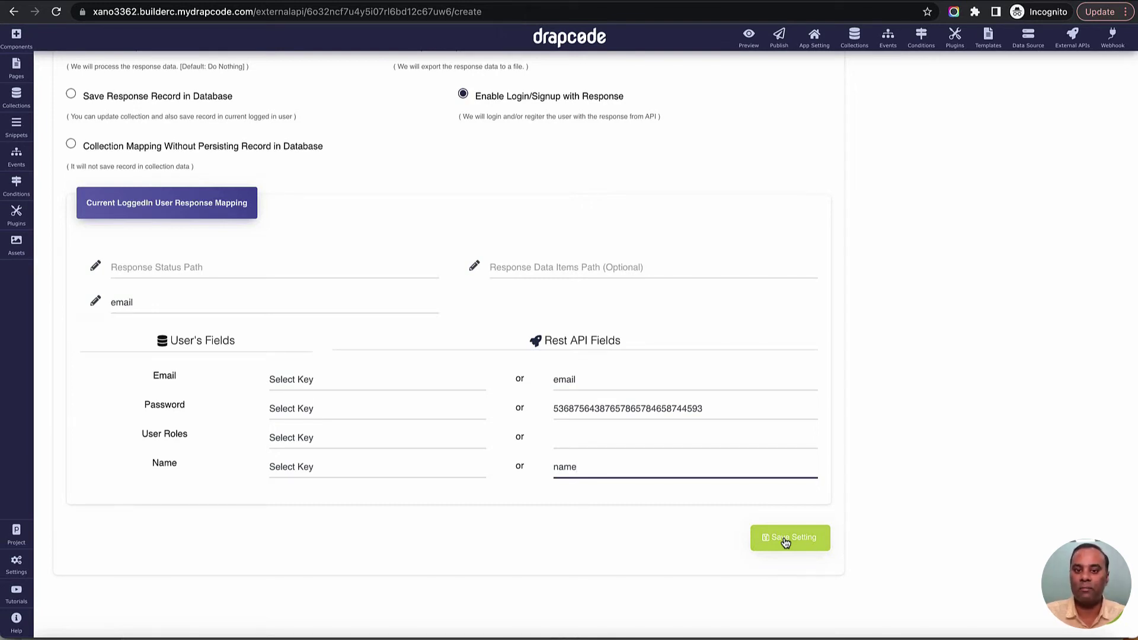
pyautogui.click(786, 540)
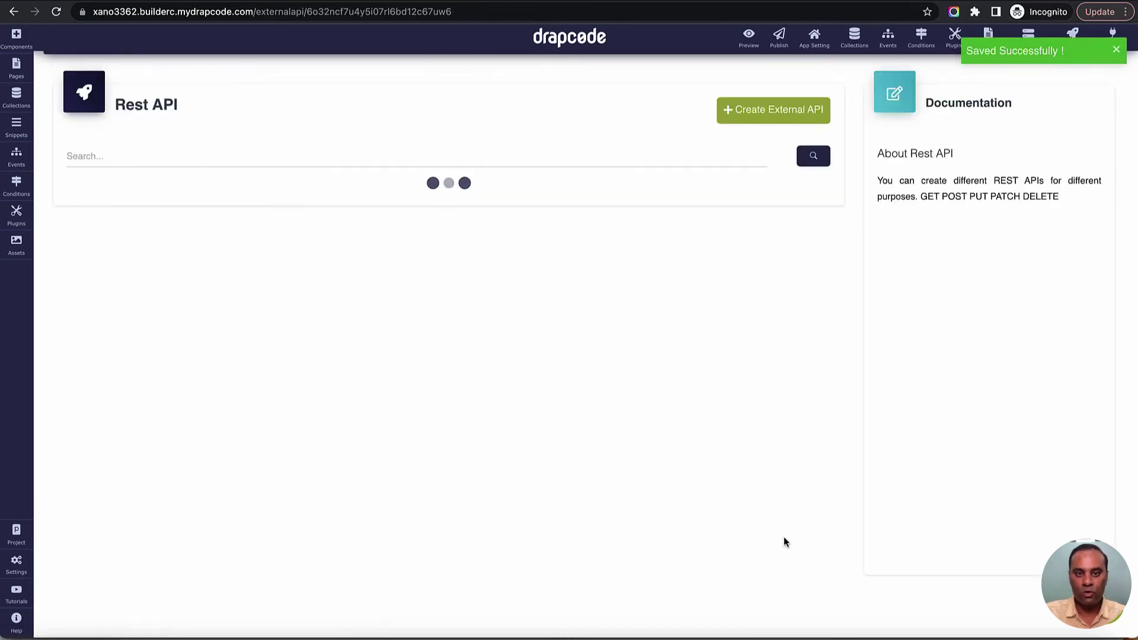
# Reopen the Fetch LoggedIn User data API and inspect its Bearer authToken Authorization header.
pyautogui.click(794, 546)
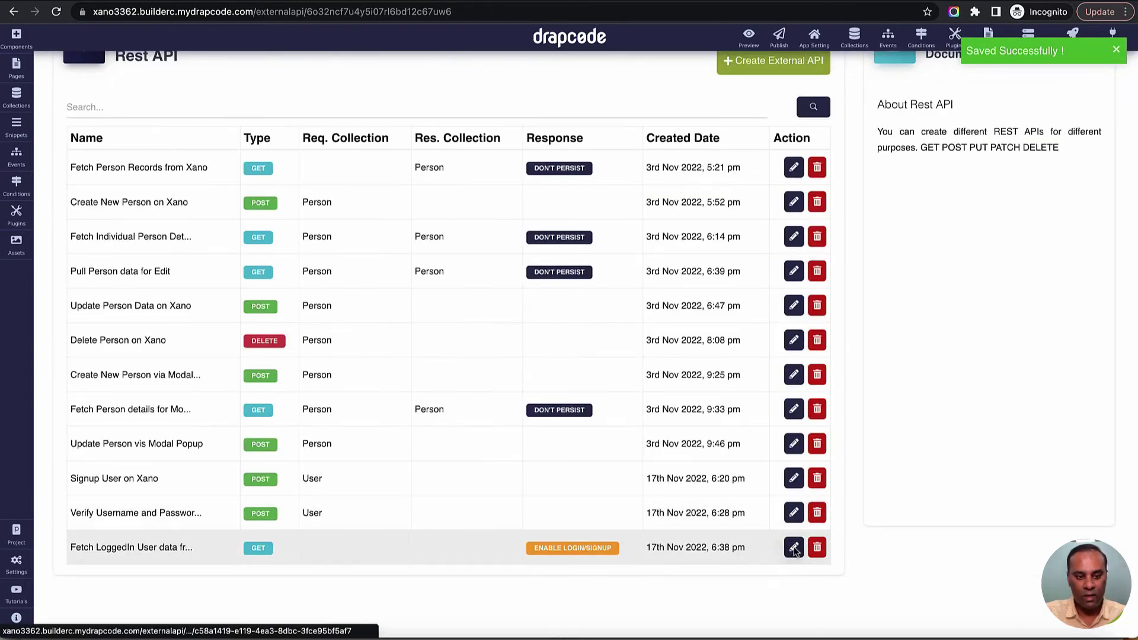
pyautogui.scroll(-1, 388, 322)
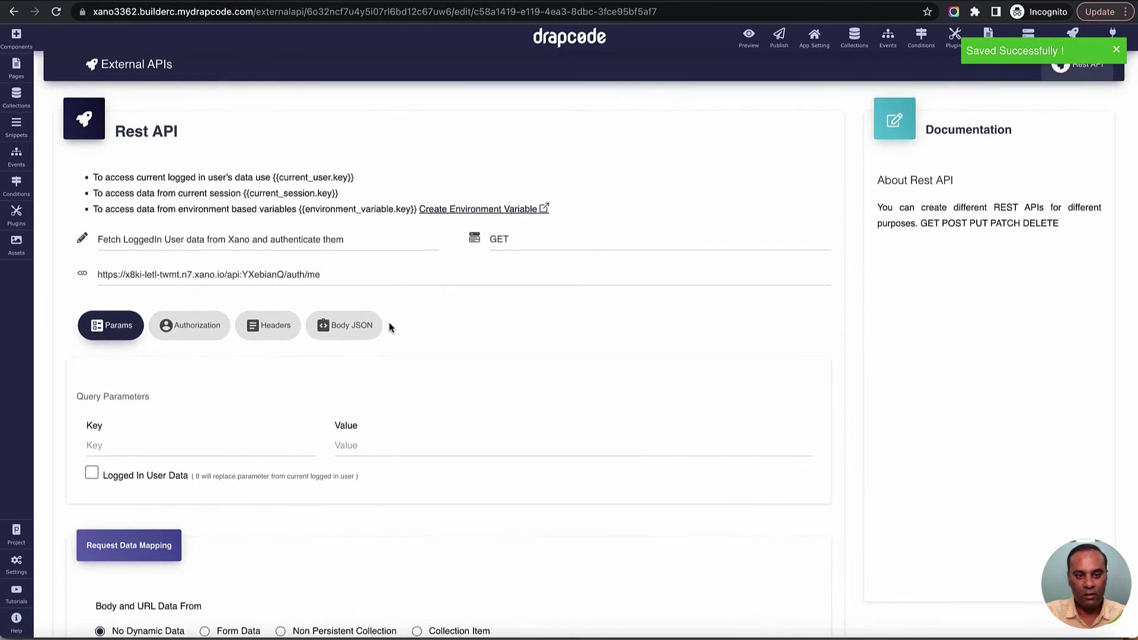
pyautogui.click(283, 325)
pyautogui.doubleClick(469, 445)
pyautogui.press('super+c')
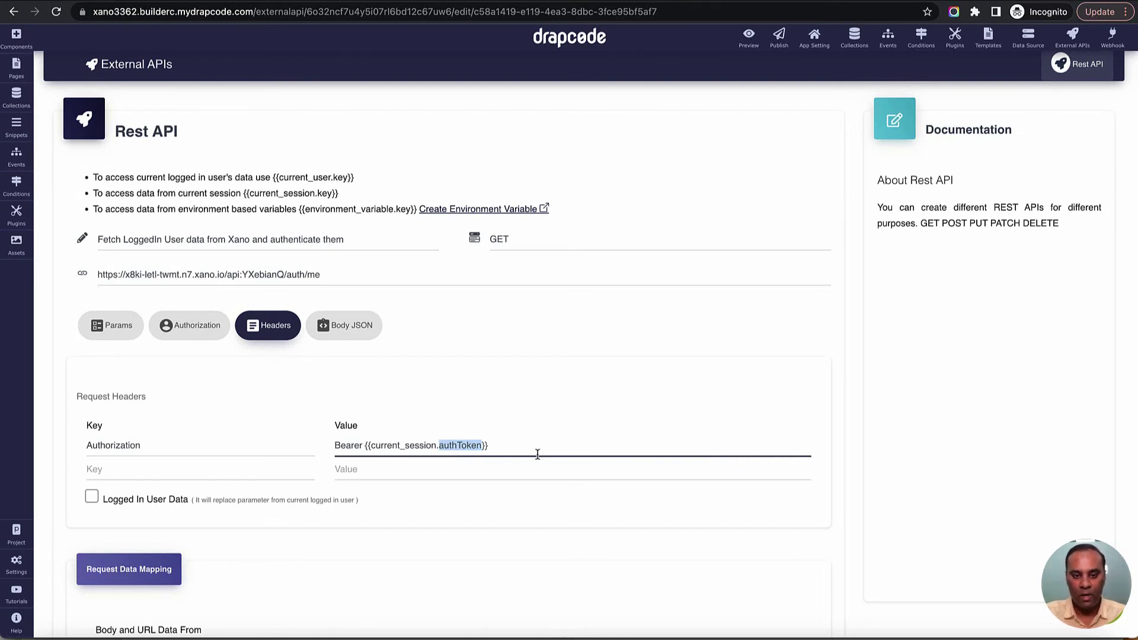
pyautogui.click(538, 453)
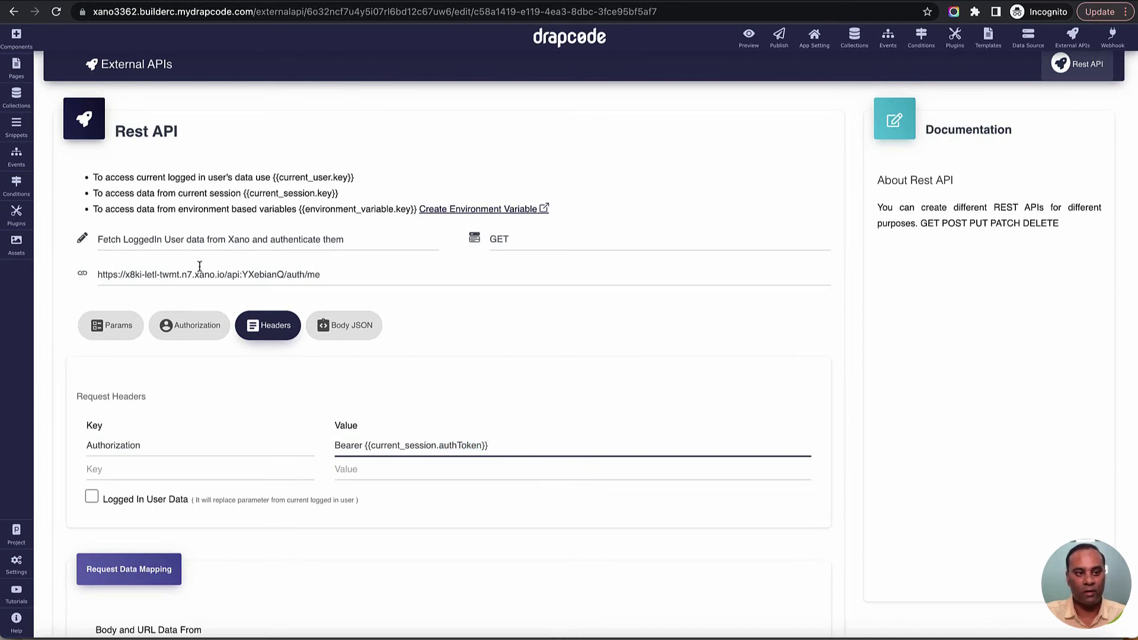
pyautogui.click(24, 161)
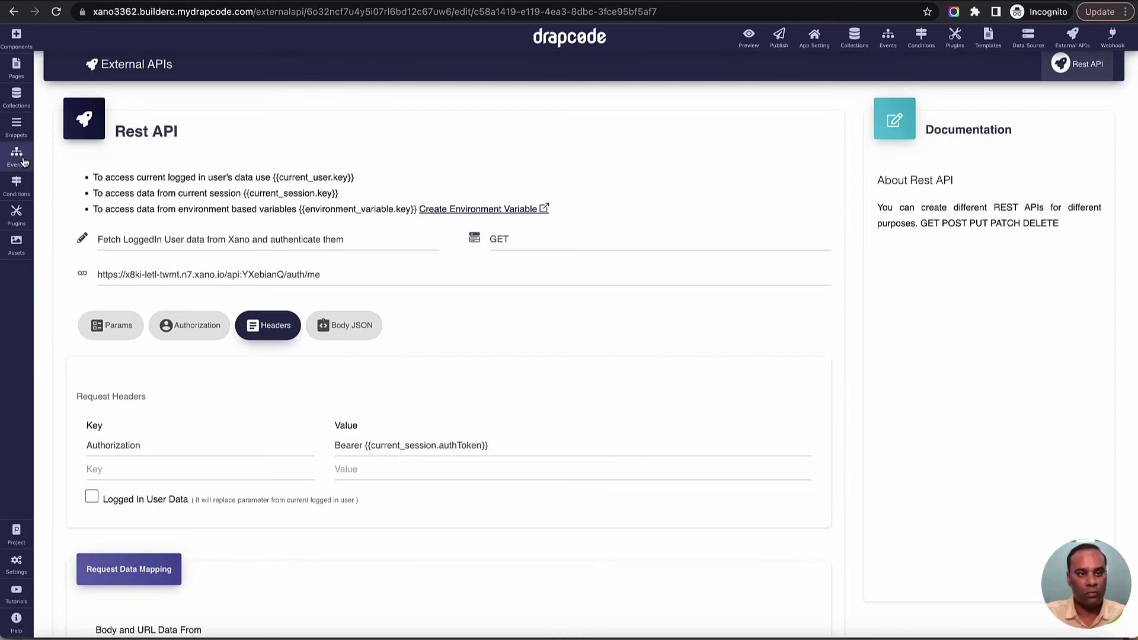
# In the Login Via Xano event, add an Authorize Using External API step after step 1.
pyautogui.click(82, 443)
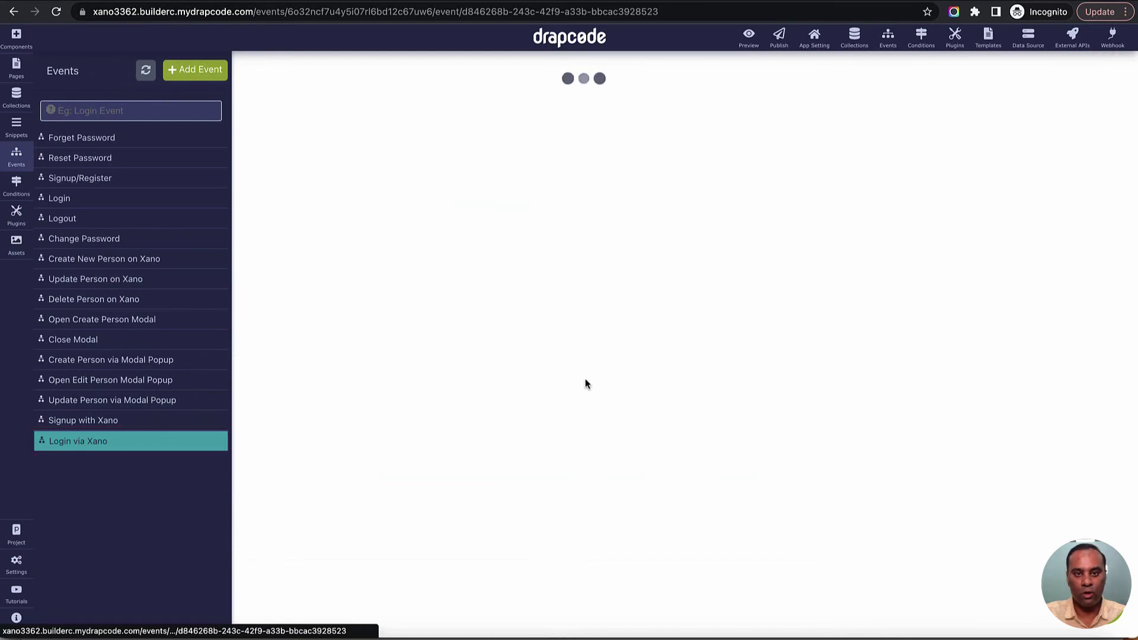
pyautogui.click(494, 304)
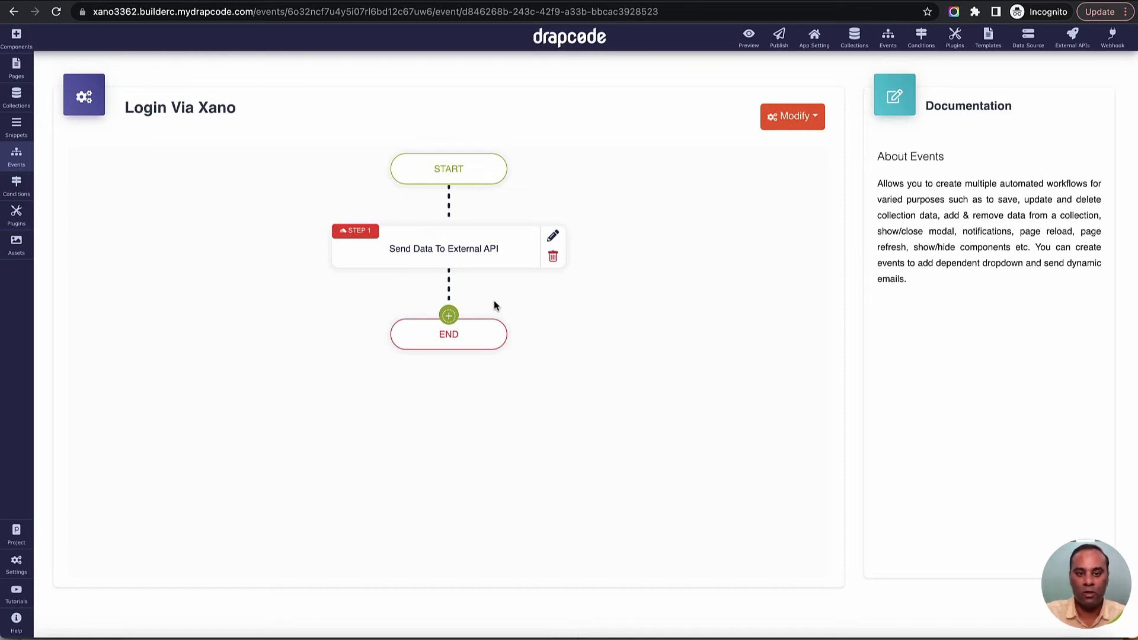
pyautogui.click(454, 319)
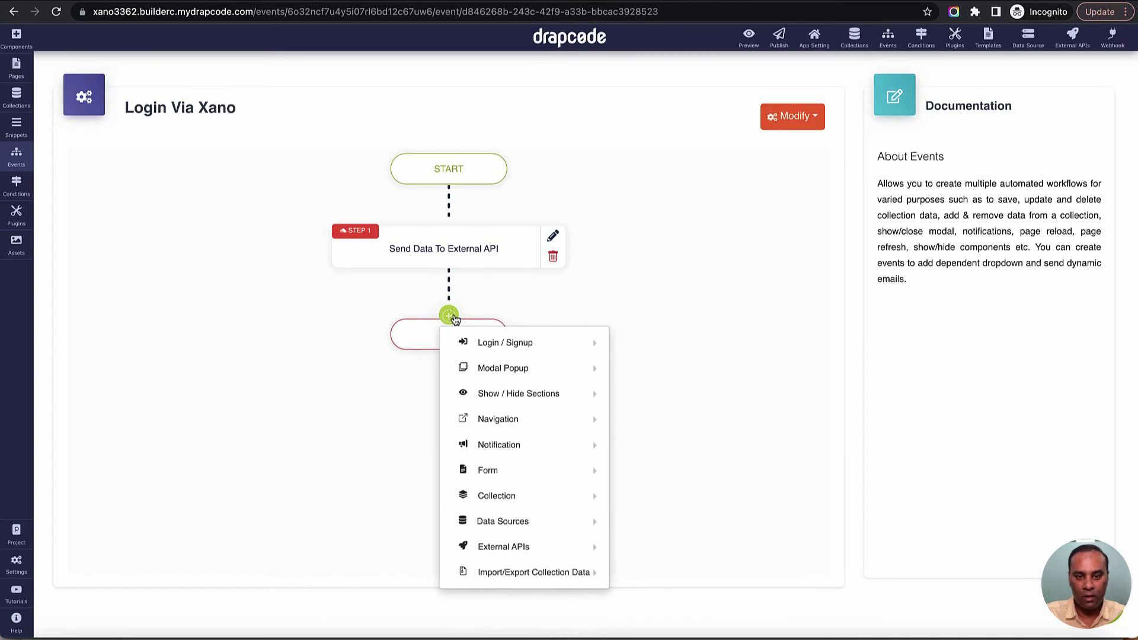
pyautogui.moveTo(539, 554)
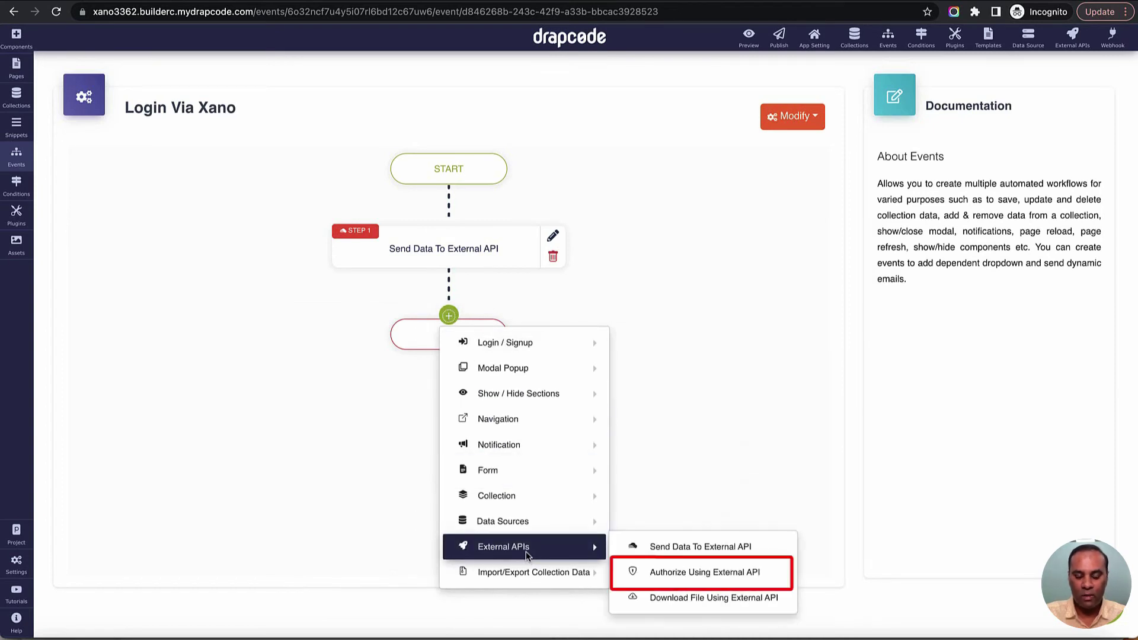
pyautogui.click(738, 578)
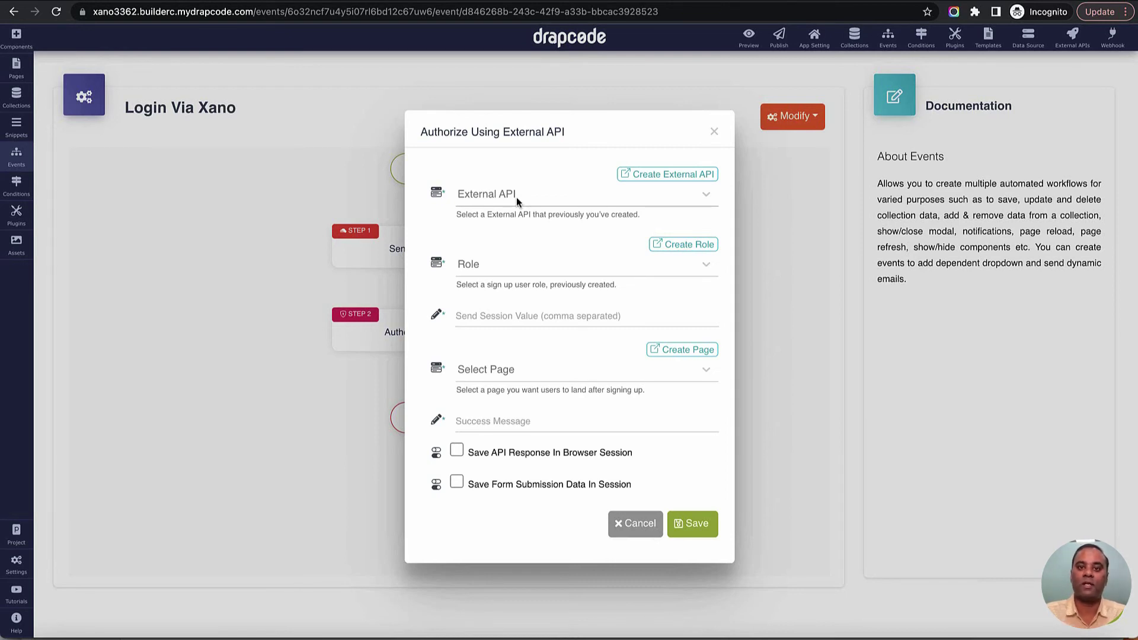
# Choose the Fetch LoggedIn User data API and the Person role for the authorize step.
pyautogui.click(517, 197)
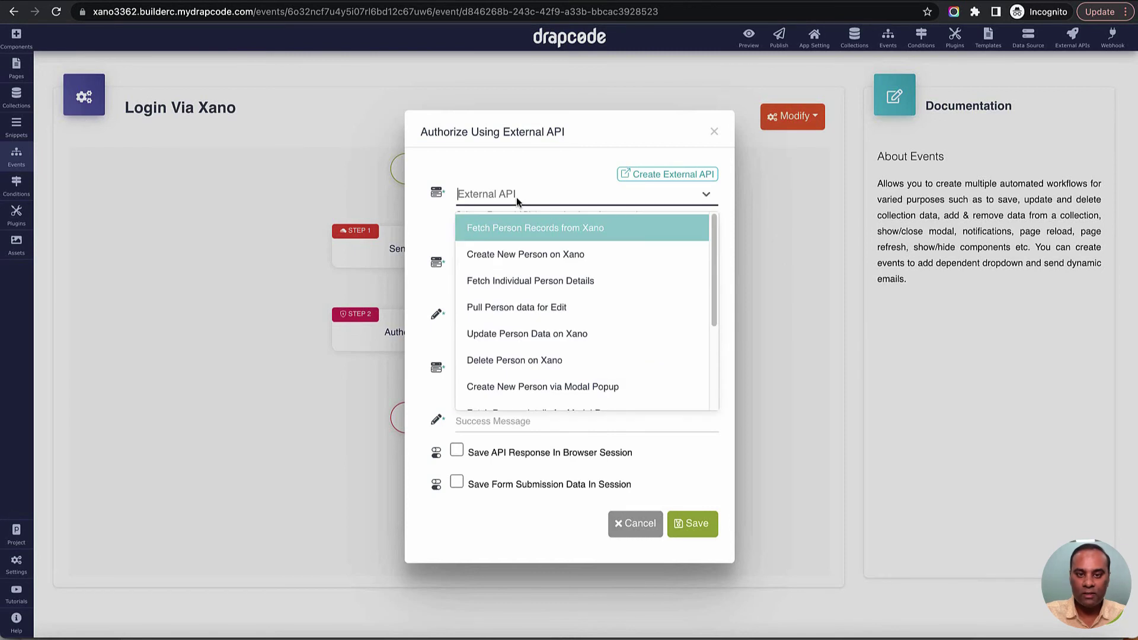
pyautogui.scroll(-5, 539, 266)
pyautogui.click(545, 383)
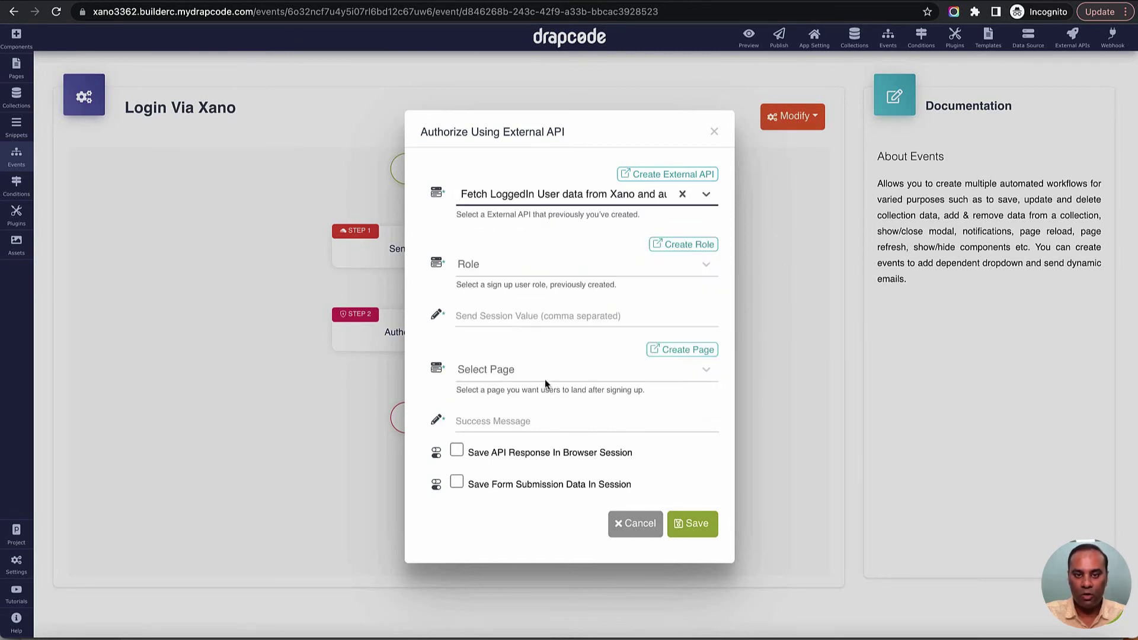
pyautogui.click(536, 265)
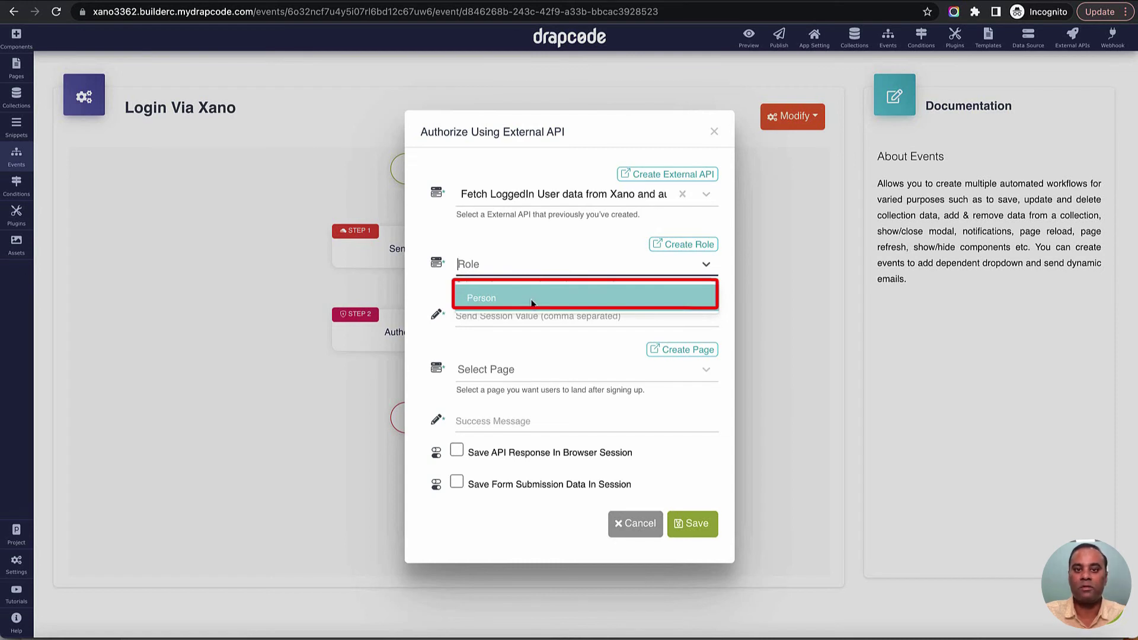
pyautogui.click(532, 300)
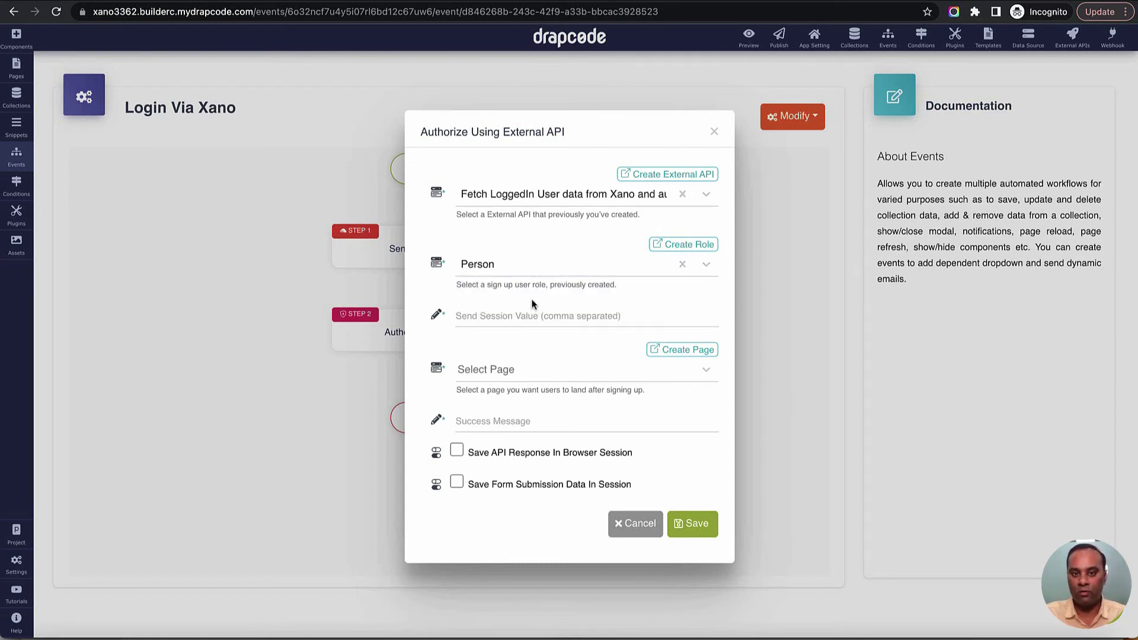
# Enter authToken as the Send Session Value.
pyautogui.click(531, 317)
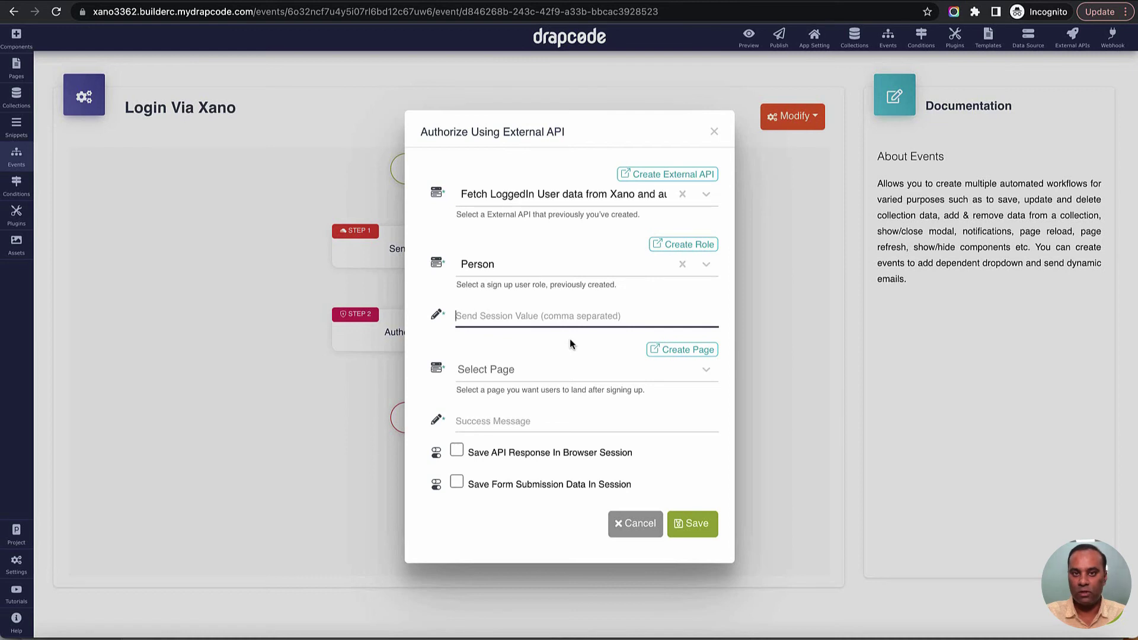
pyautogui.press('super+v')
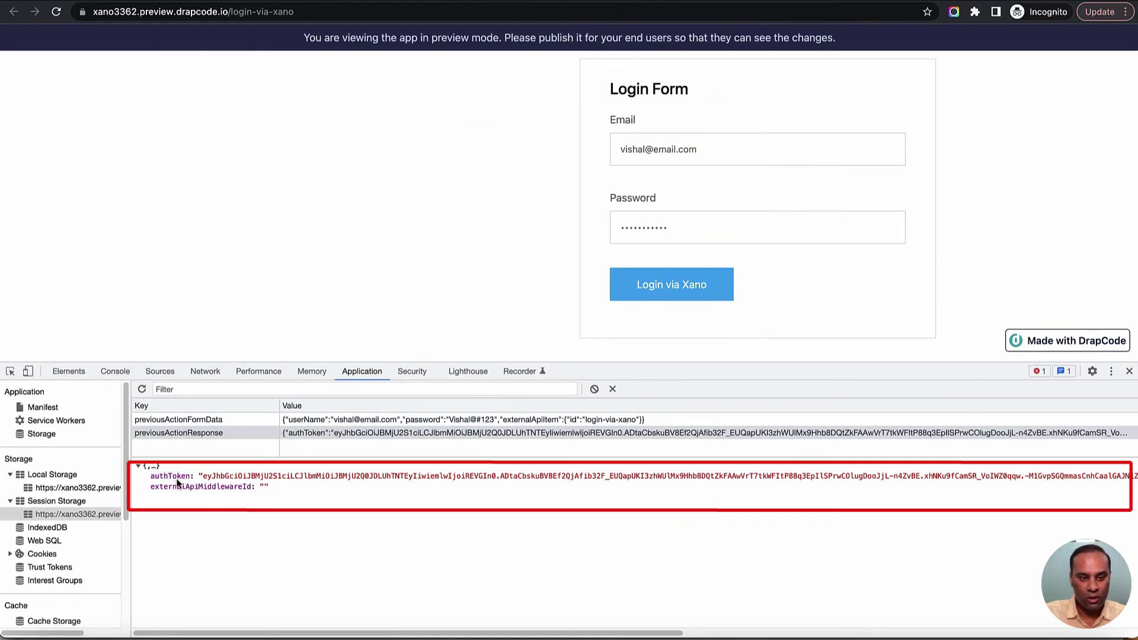
pyautogui.doubleClick(175, 477)
pyautogui.hotkey('ctrl', 'c')
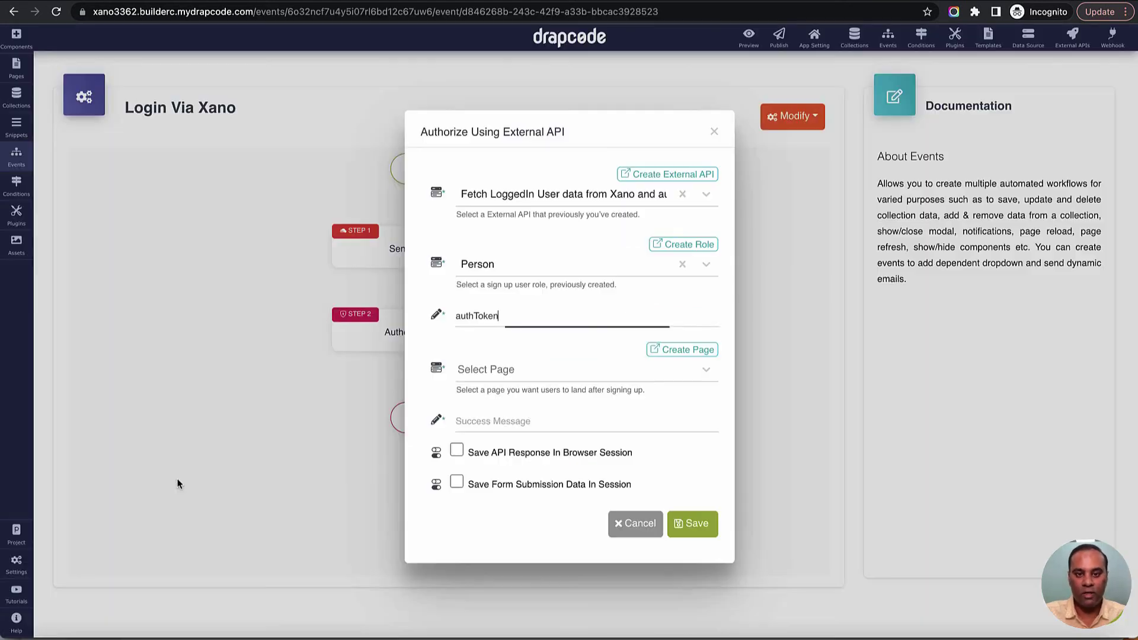
pyautogui.write(',')
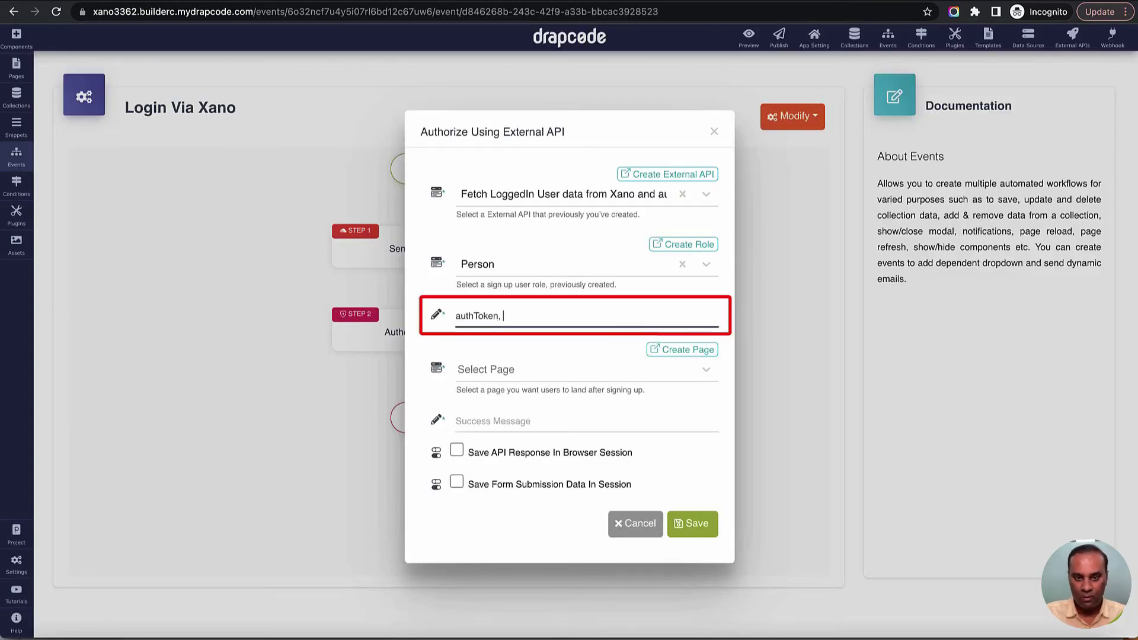
pyautogui.hotkey('ctrl', 'v')
pyautogui.write(',')
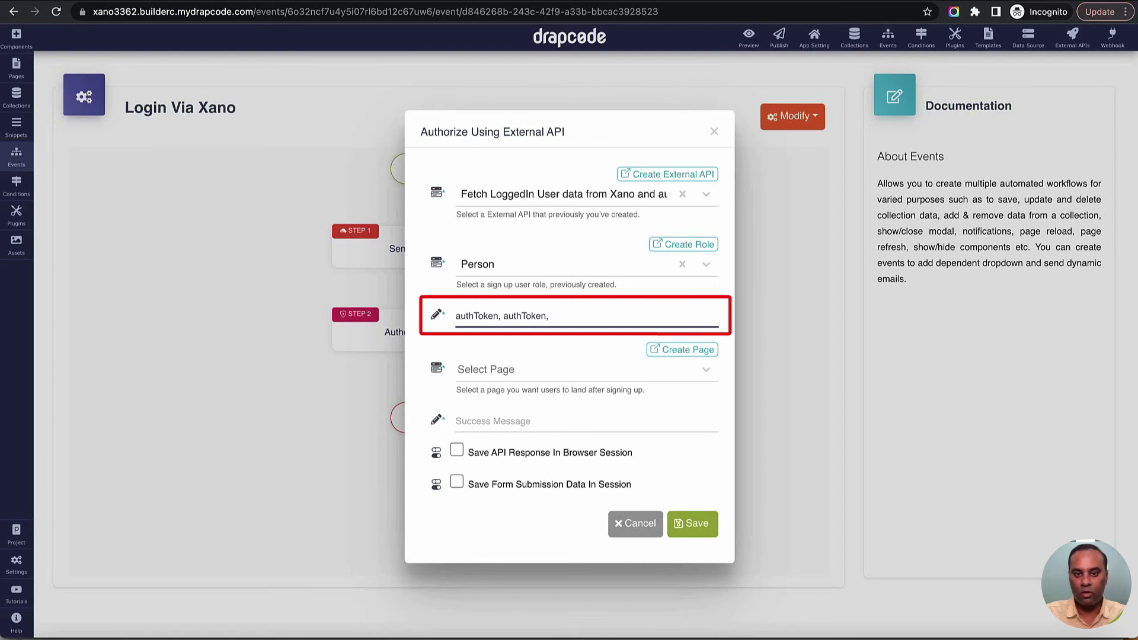
pyautogui.press('BackSpace')
pyautogui.press('BackSpace')
pyautogui.press('BackSpace')
pyautogui.press('BackSpace')
pyautogui.press('BackSpace')
pyautogui.press('BackSpace')
pyautogui.press('BackSpace')
pyautogui.press('BackSpace')
pyautogui.press('BackSpace')
pyautogui.press('BackSpace')
pyautogui.press('BackSpace')
pyautogui.press('BackSpace')
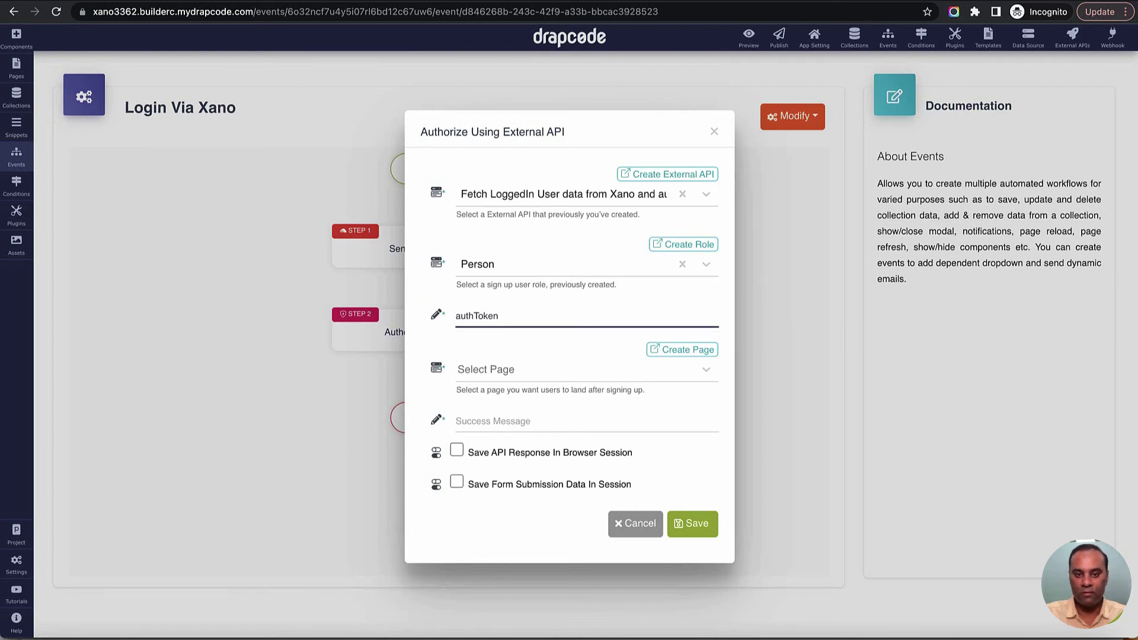
# Land on Dashboard with message 'Login Success', keep only the API response in session, and save.
pyautogui.click(557, 370)
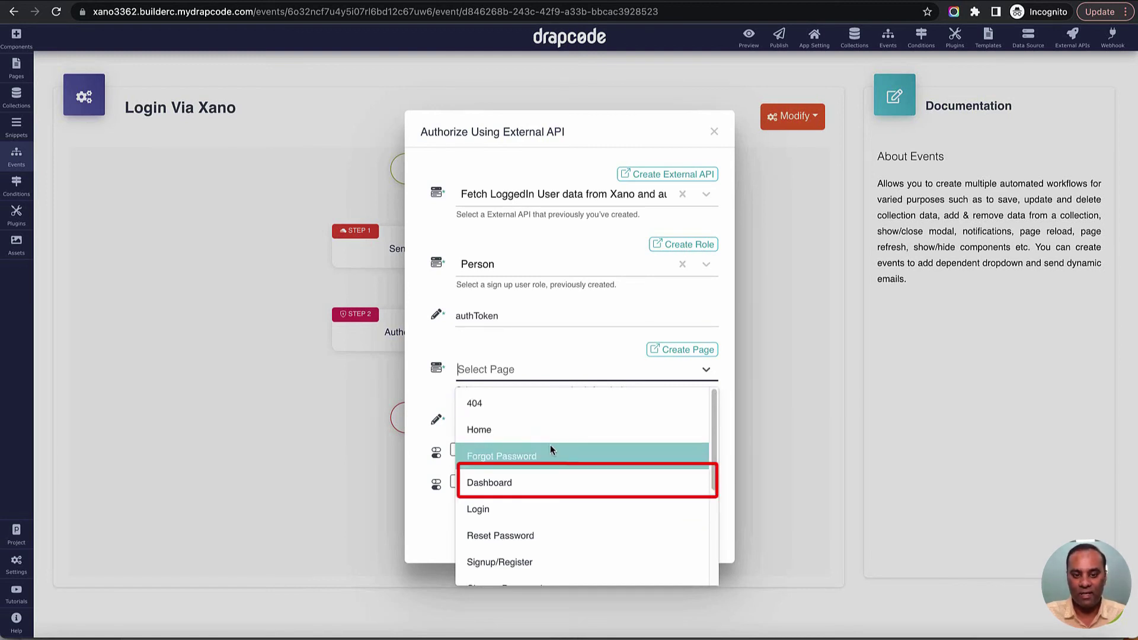
pyautogui.click(549, 481)
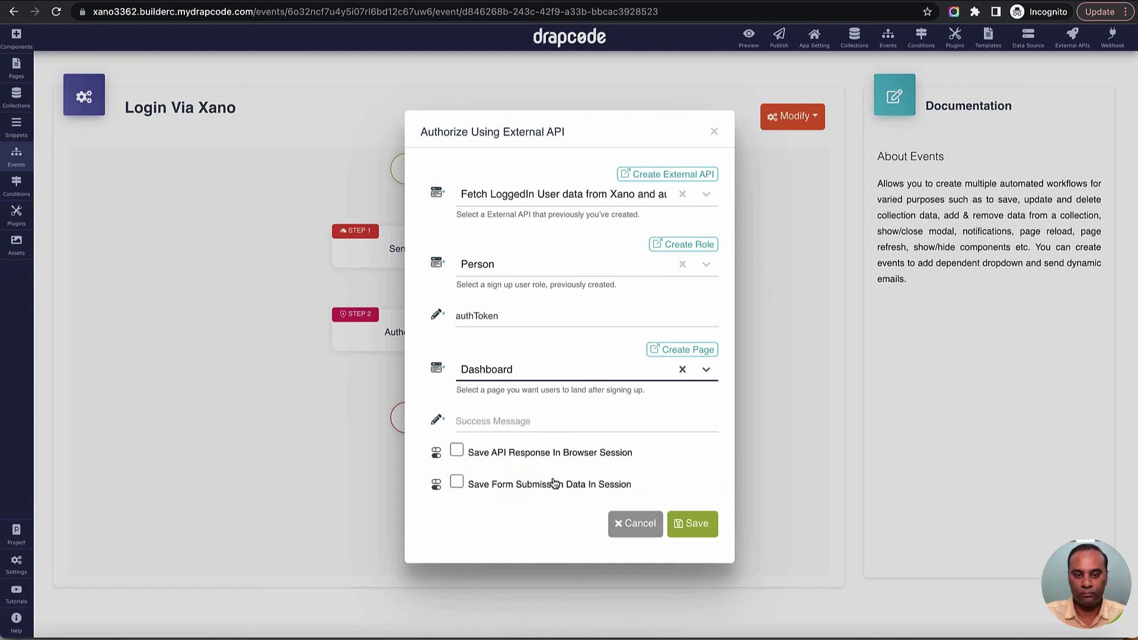
pyautogui.click(571, 424)
pyautogui.write('Login Suc')
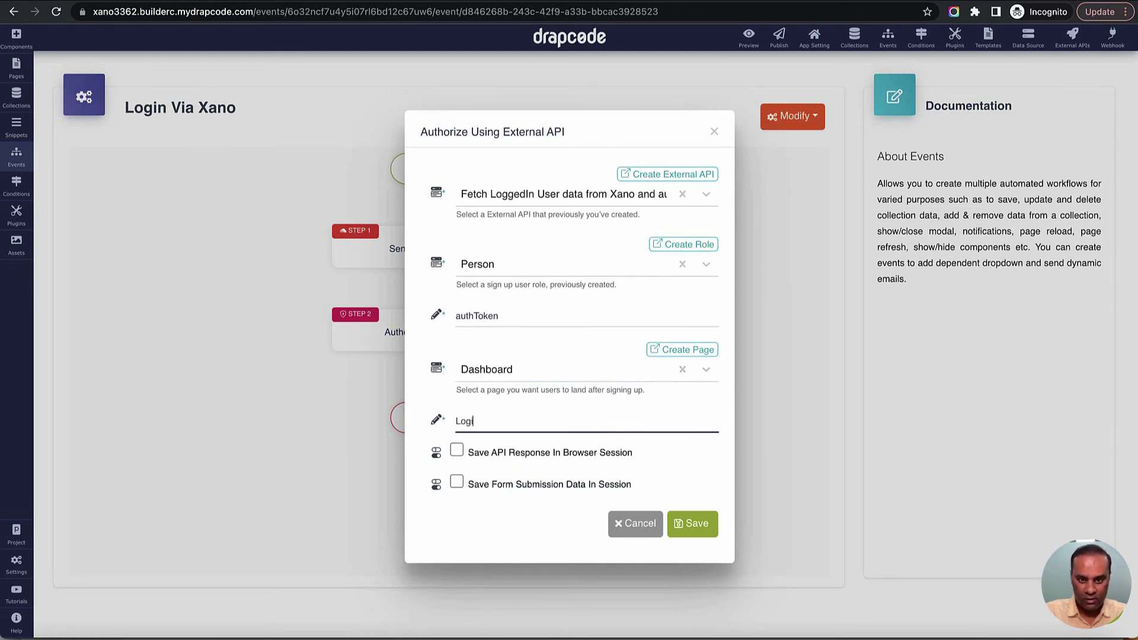
pyautogui.write('cess')
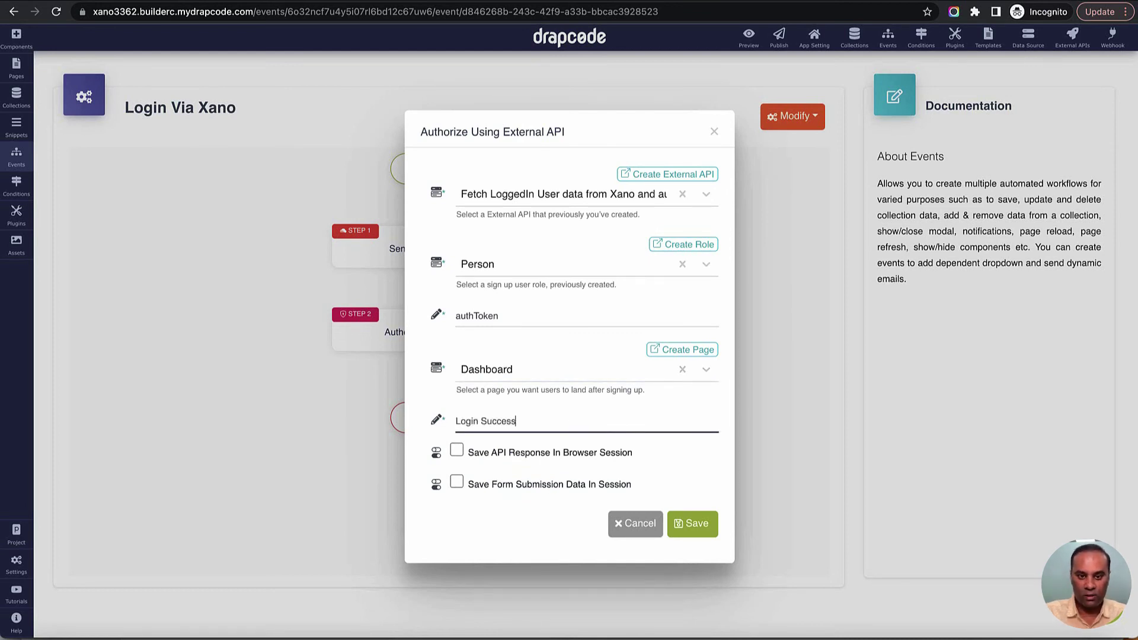
pyautogui.click(456, 450)
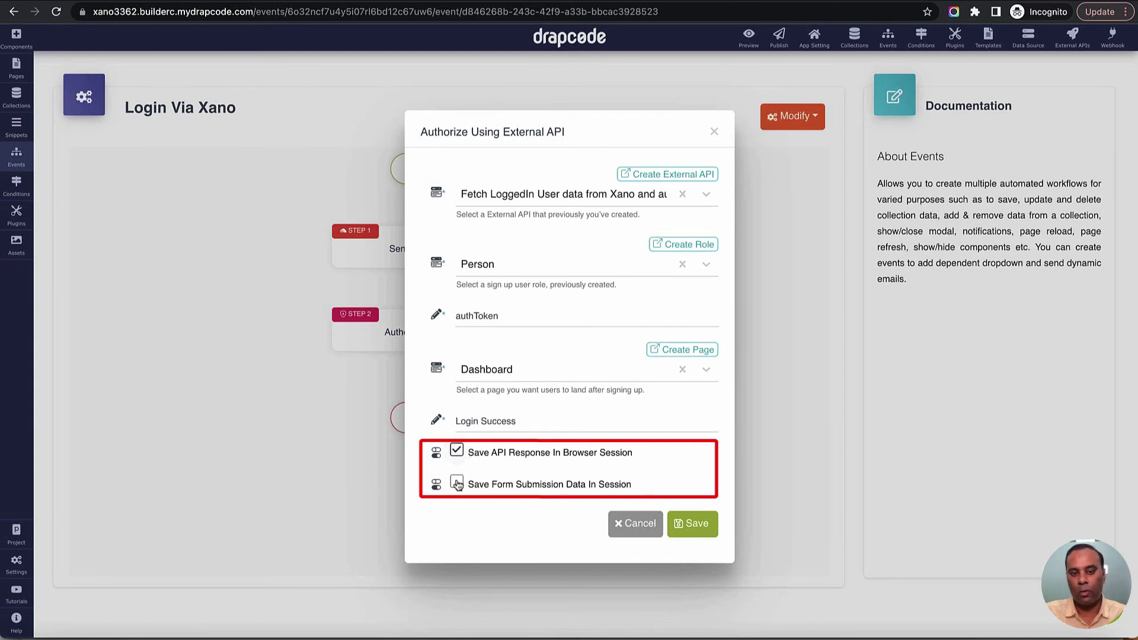
pyautogui.click(457, 482)
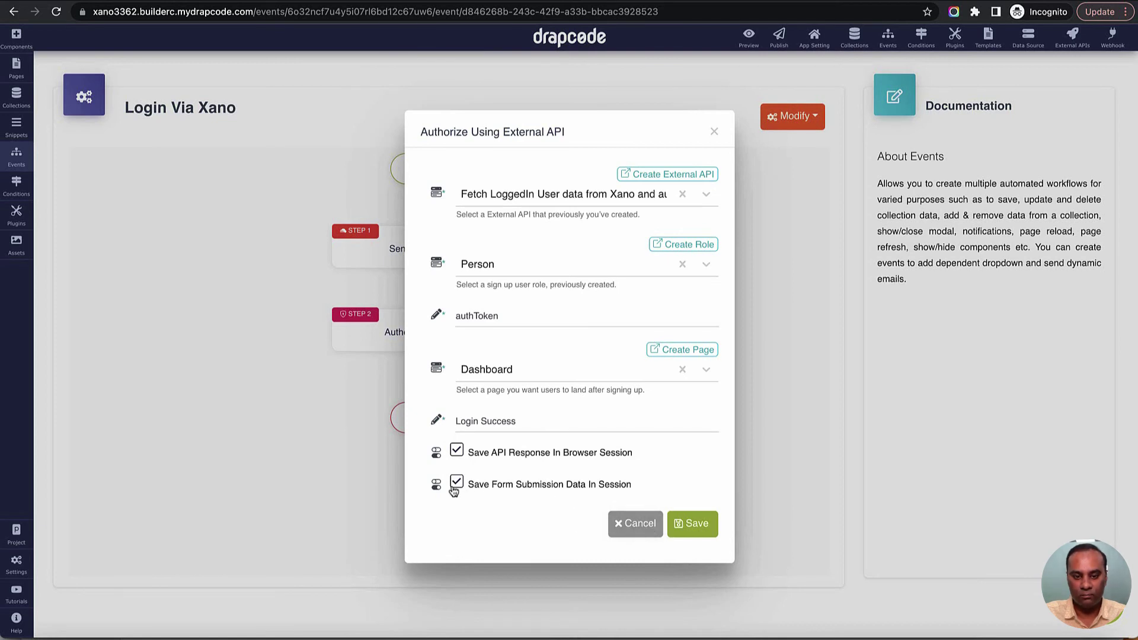
pyautogui.click(456, 483)
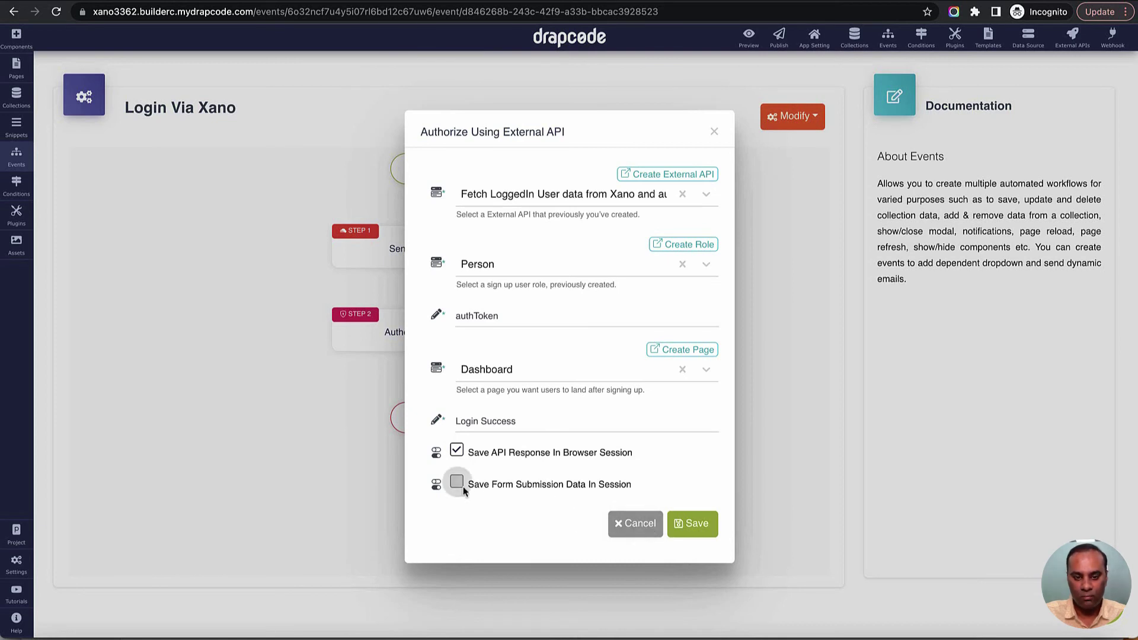
pyautogui.click(697, 527)
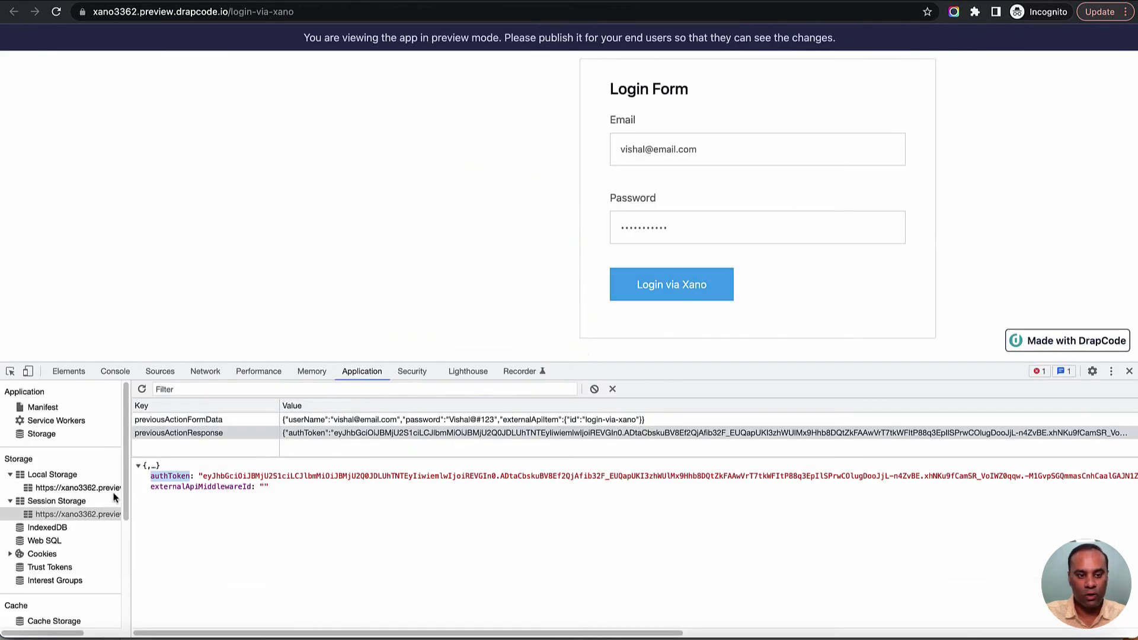
# Clear the preview's Session Storage in DevTools and reload the login page.
pyautogui.rightClick(72, 514)
pyautogui.click(92, 531)
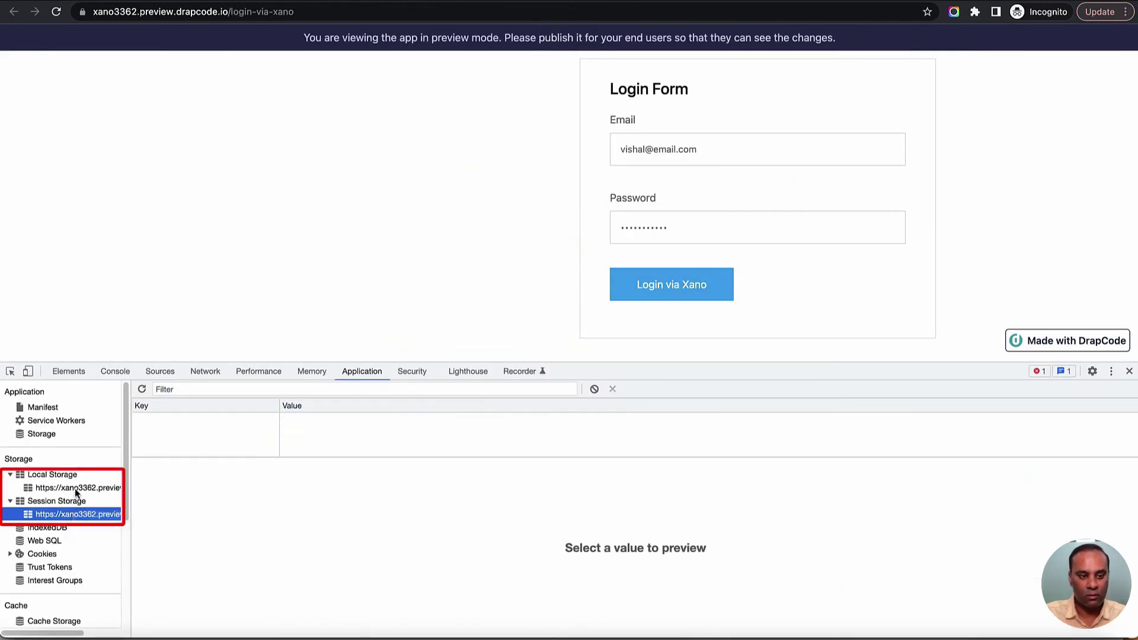
pyautogui.rightClick(76, 488)
pyautogui.click(95, 496)
pyautogui.doubleClick(733, 149)
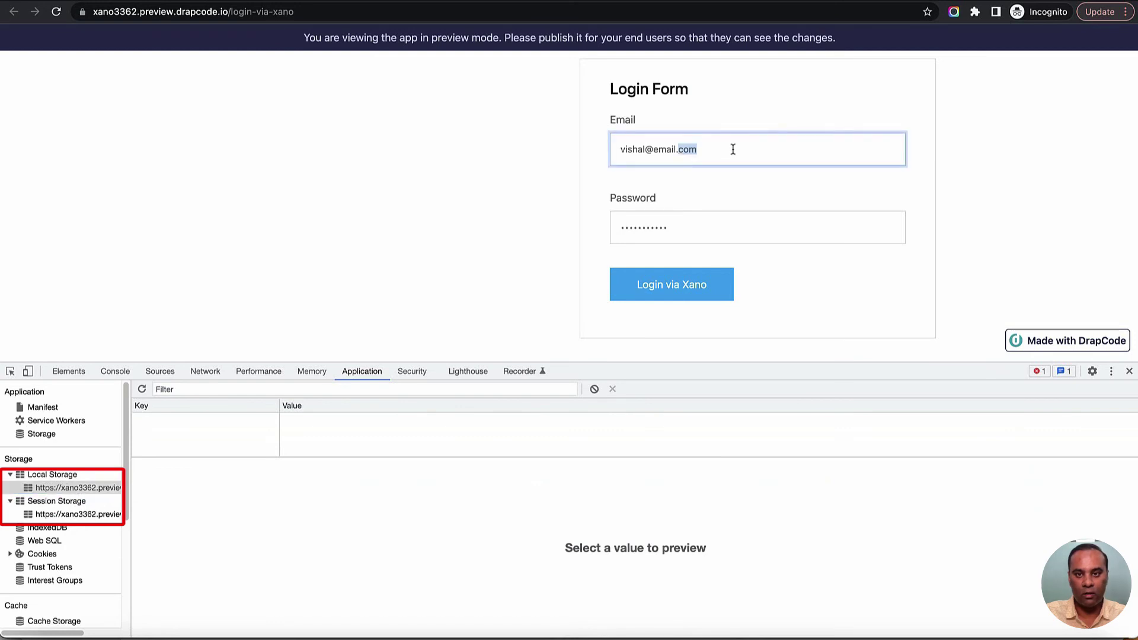
pyautogui.tripleClick(733, 149)
pyautogui.press('super+c')
pyautogui.click(57, 11)
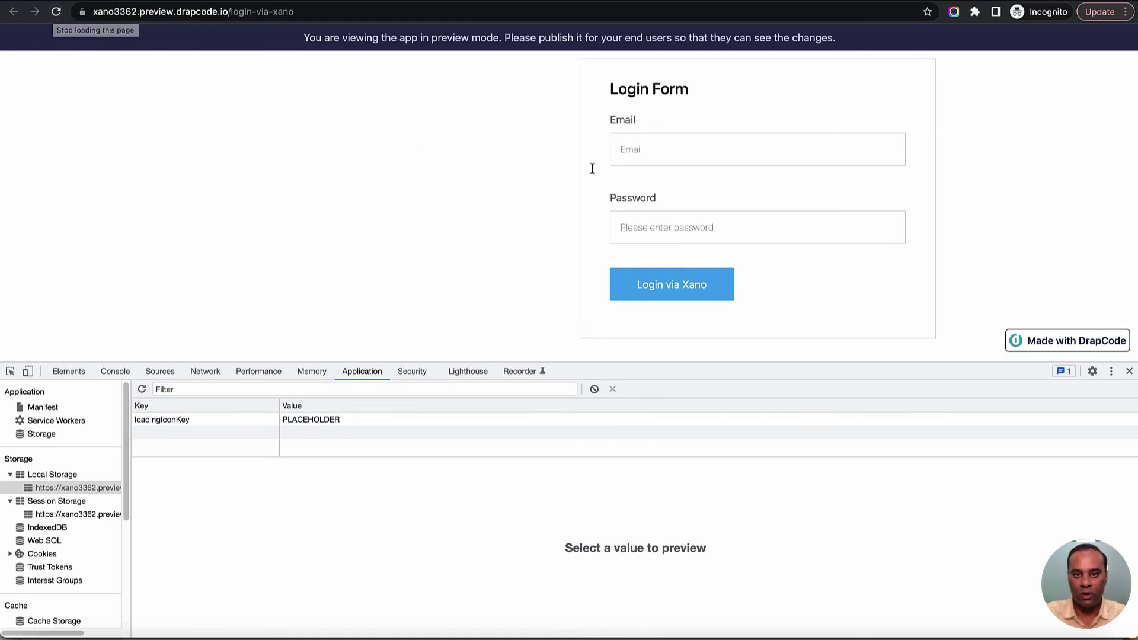
# Enter the Xano user's email and password and submit Login via Xano.
pyautogui.click(681, 155)
pyautogui.press('super+v')
pyautogui.click(683, 230)
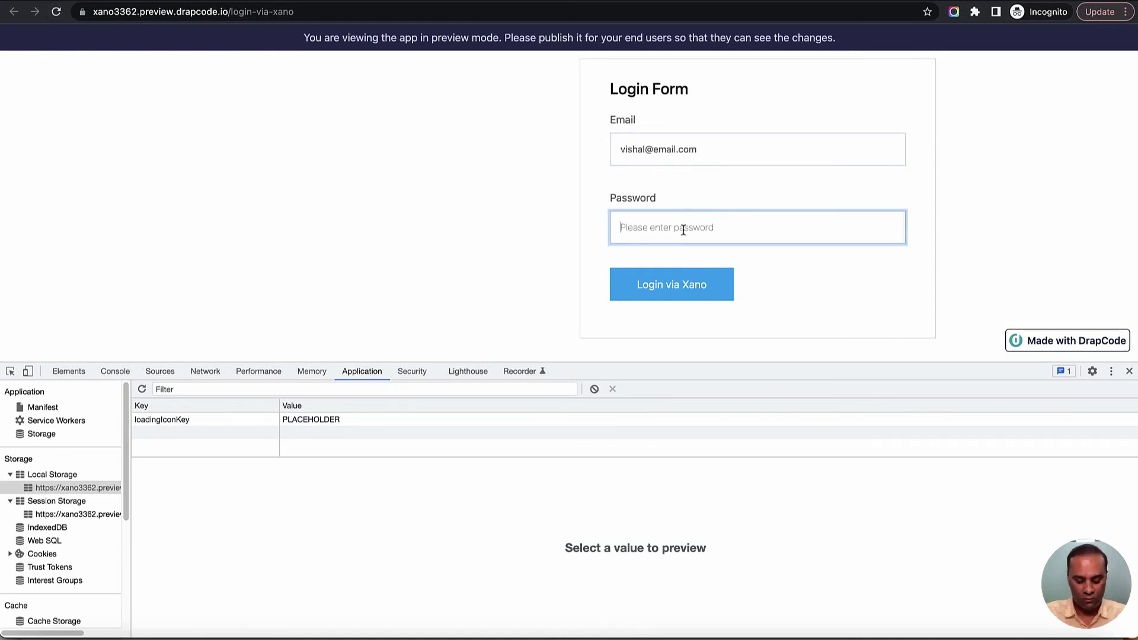
pyautogui.click(681, 279)
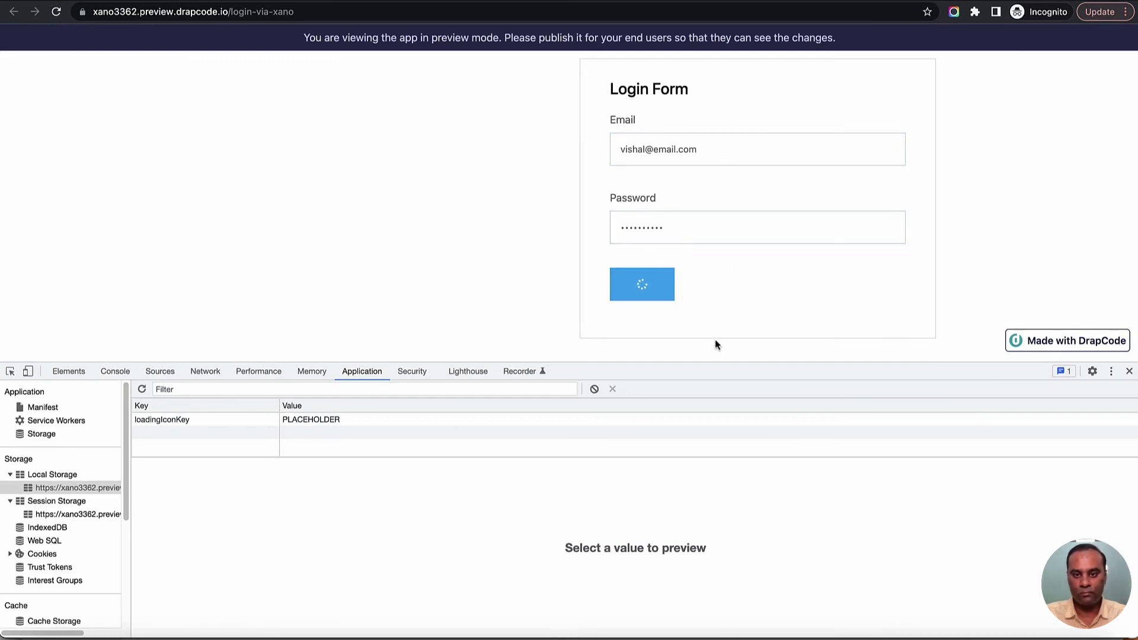
# Replace the rejected password with the corrected one and submit the login again.
pyautogui.doubleClick(724, 221)
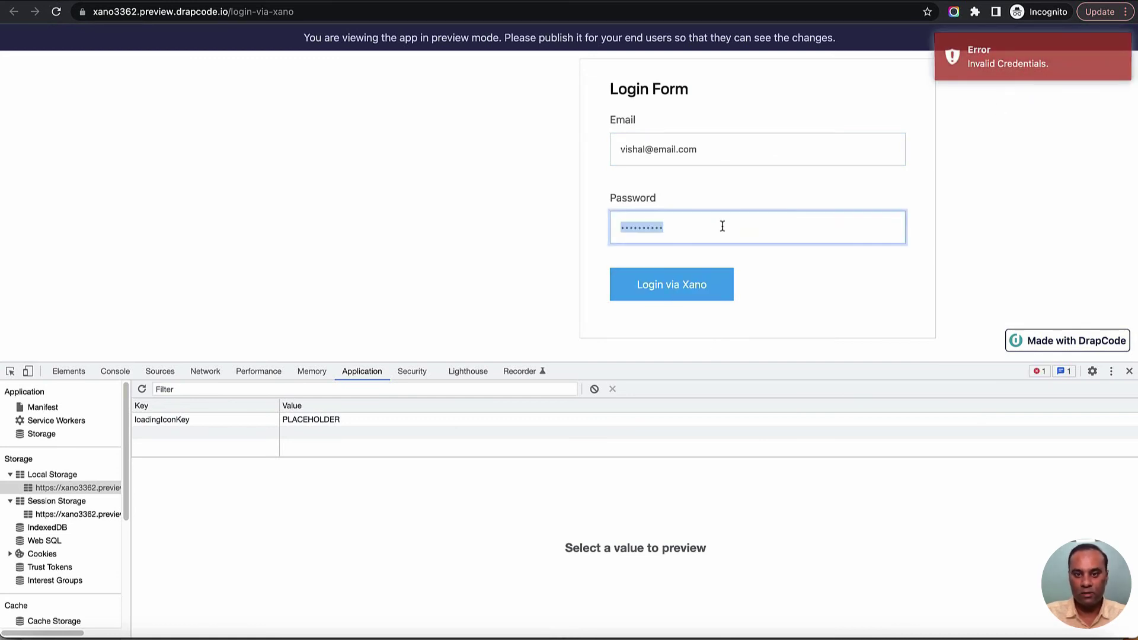
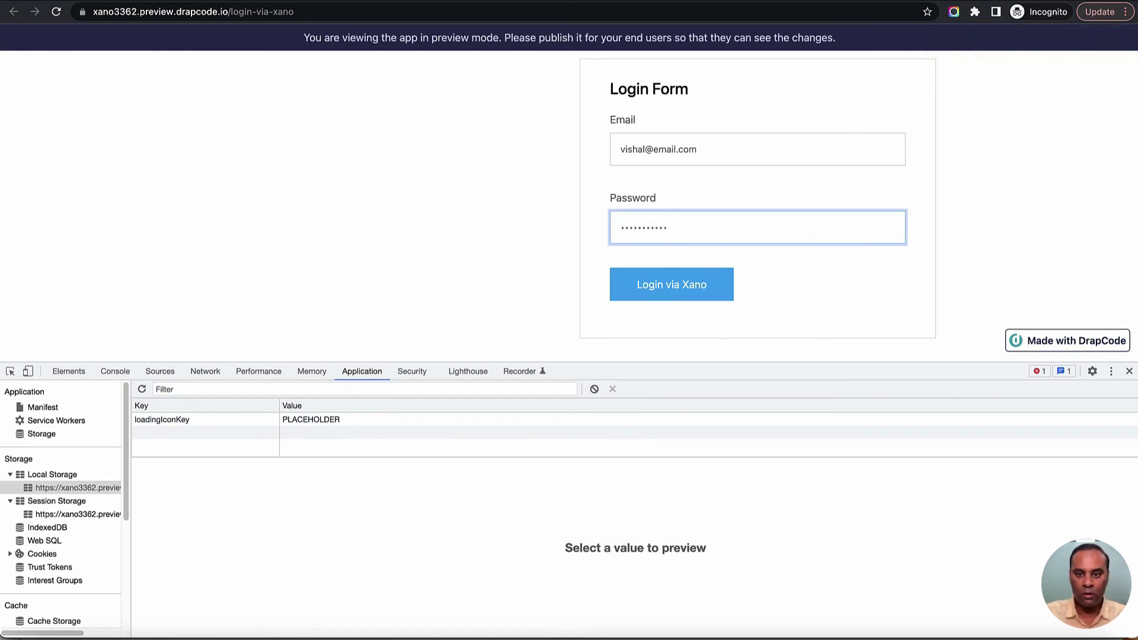
pyautogui.click(55, 517)
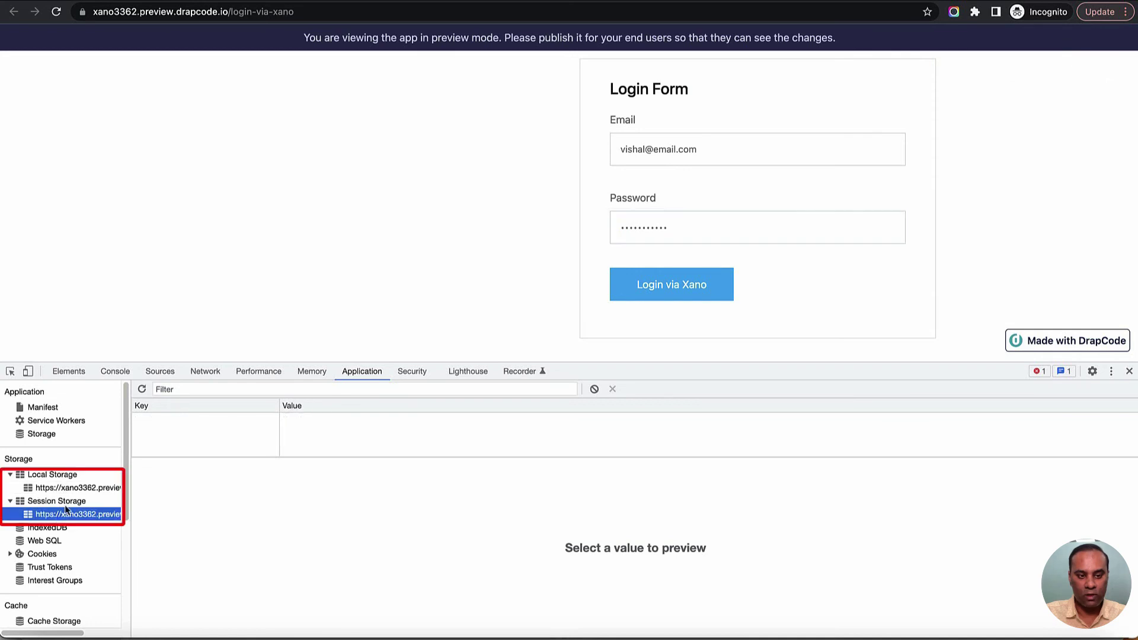
pyautogui.click(67, 490)
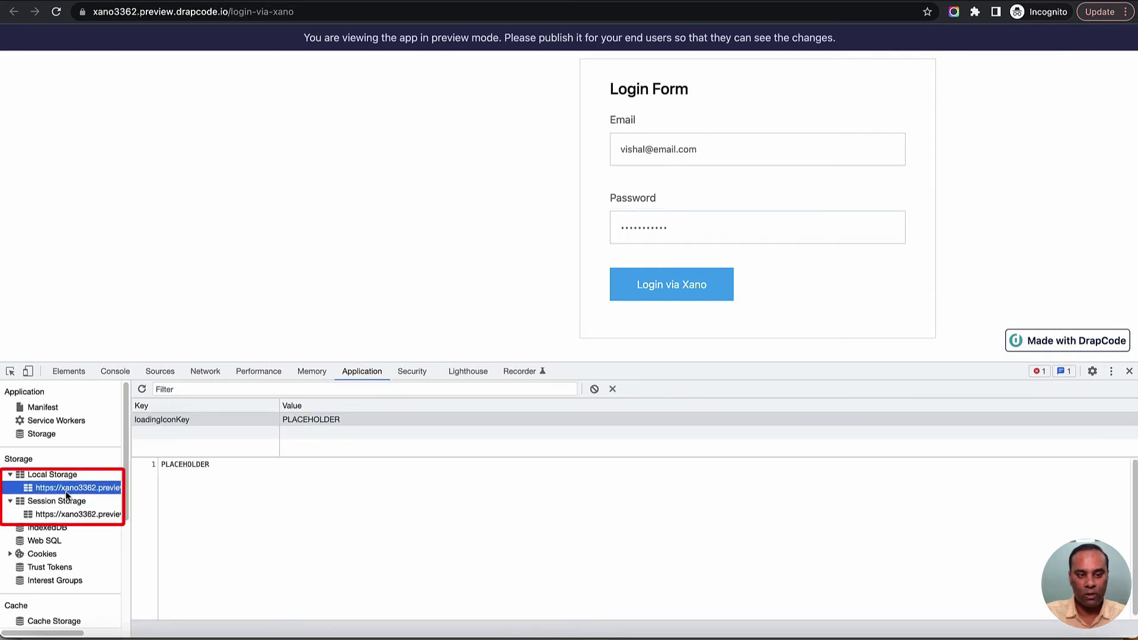
pyautogui.click(674, 290)
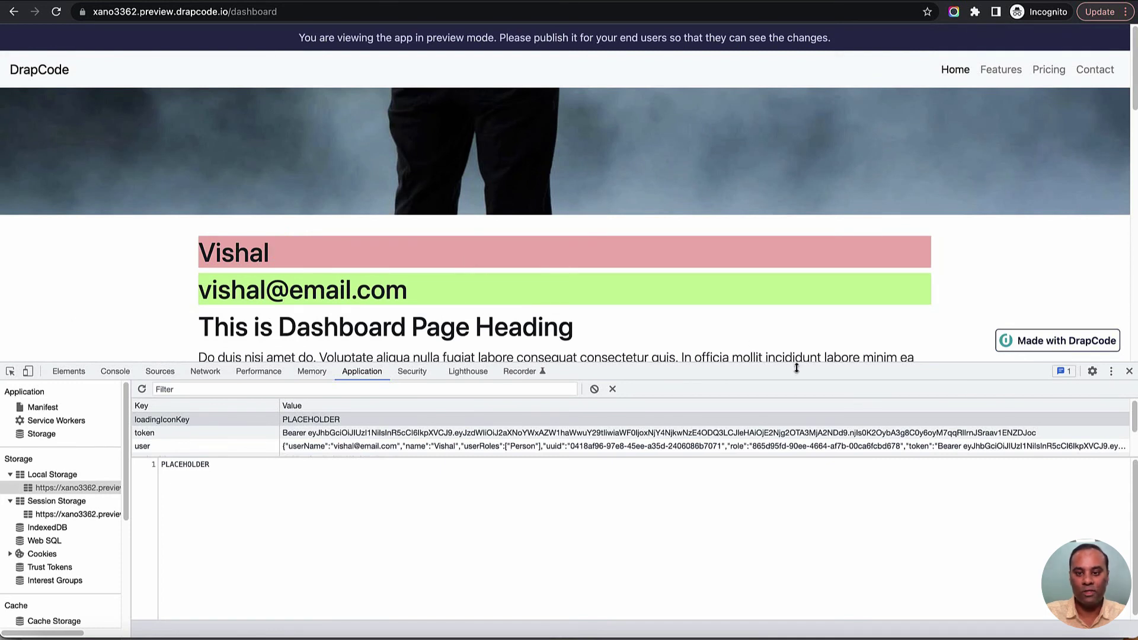
# Inspect the stored auth token, token, projectId and user entries in Session and Local Storage.
pyautogui.moveTo(796, 363); pyautogui.dragTo(795, 389)
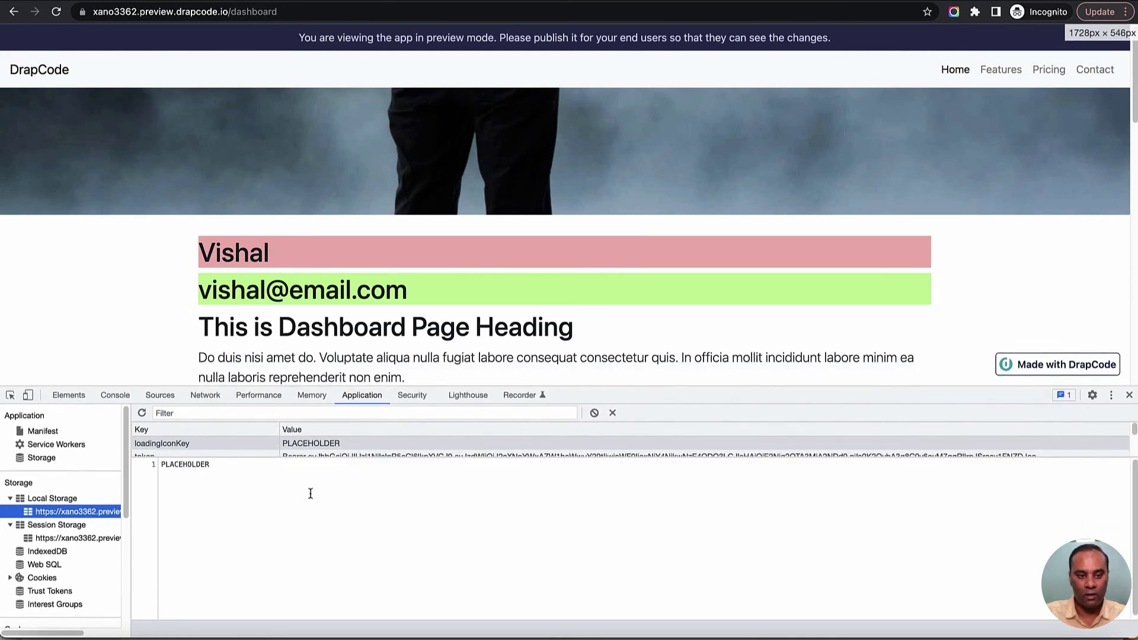
pyautogui.click(66, 538)
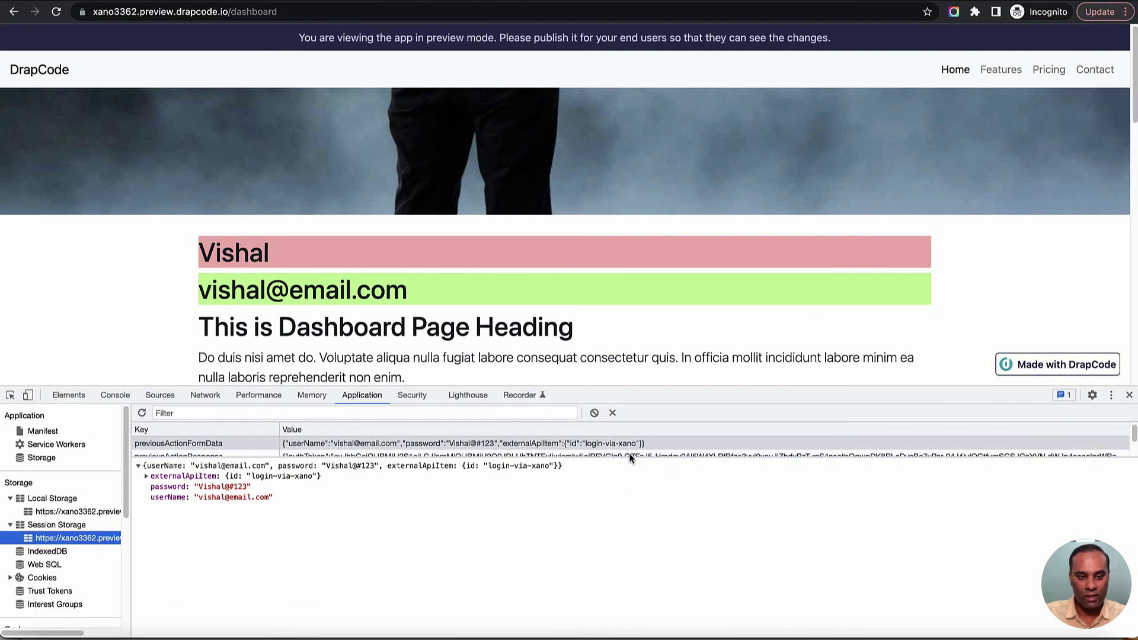
pyautogui.moveTo(629, 457); pyautogui.dragTo(622, 495)
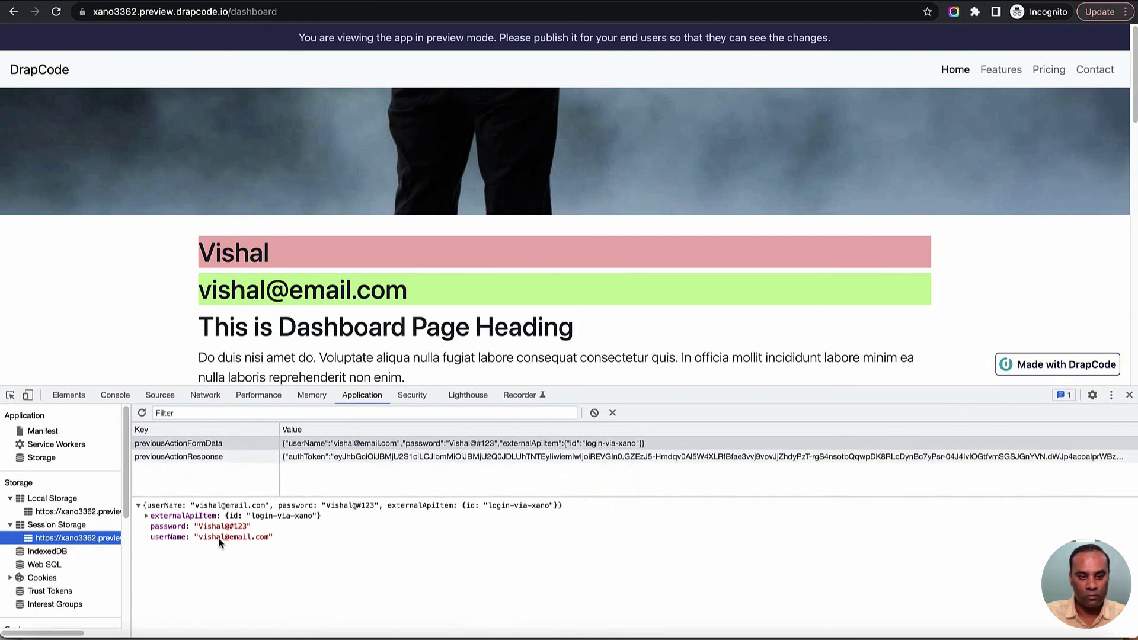
pyautogui.click(177, 535)
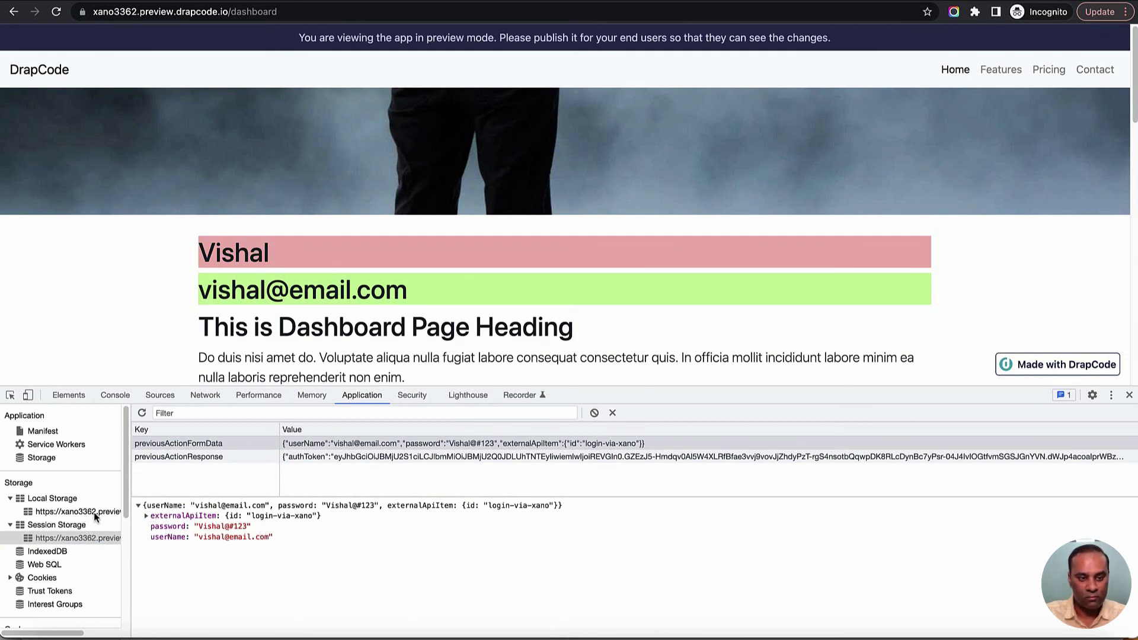
pyautogui.click(341, 459)
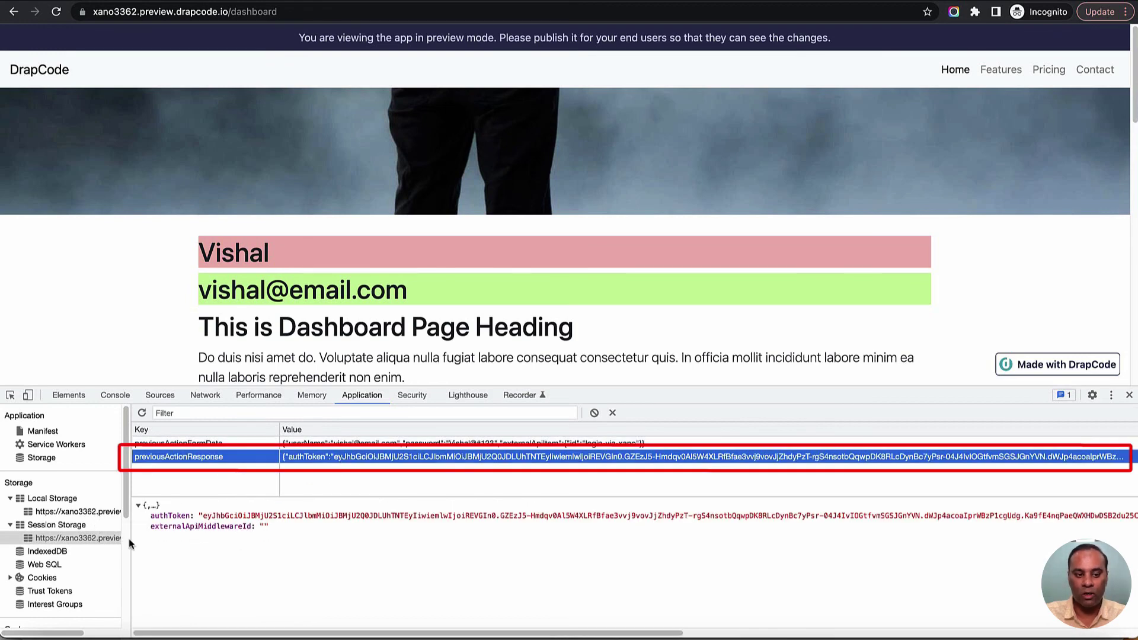
pyautogui.click(80, 517)
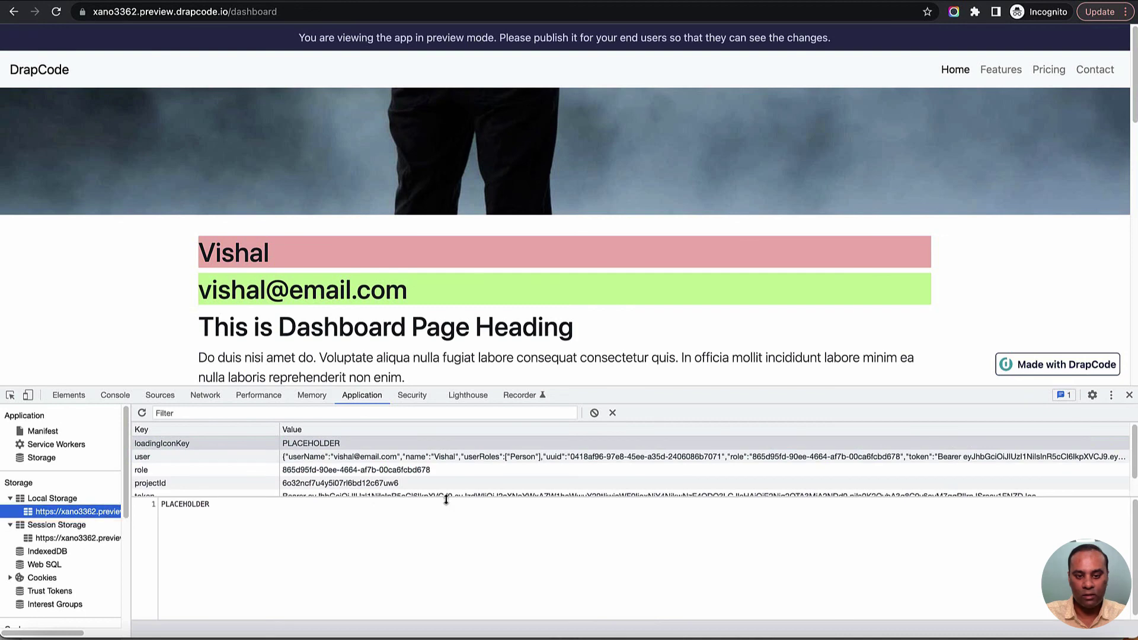
pyautogui.moveTo(447, 497); pyautogui.dragTo(450, 568)
pyautogui.click(384, 496)
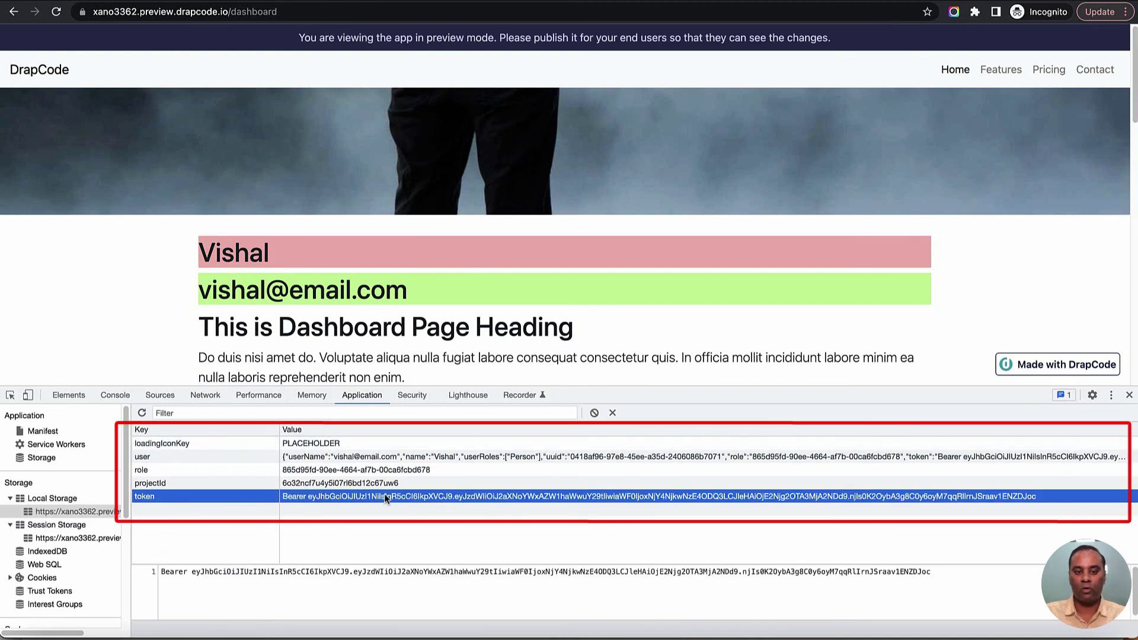
pyautogui.click(377, 483)
pyautogui.click(372, 456)
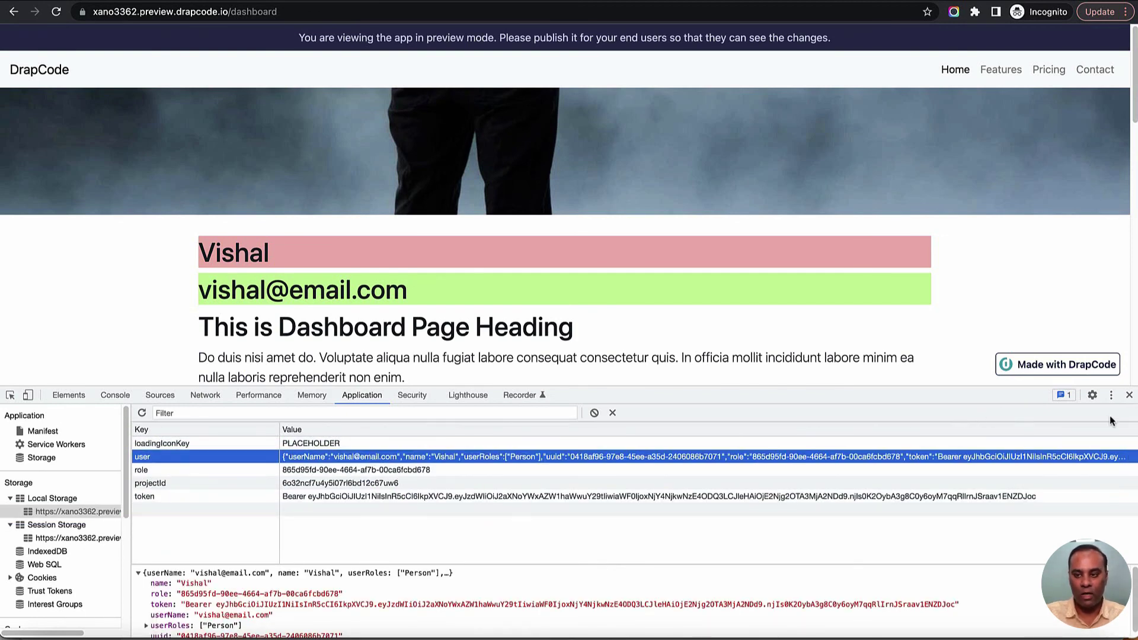
# Close DevTools, load the preview's root address without '/dashboard', and go to the Xano tab.
pyautogui.click(1129, 395)
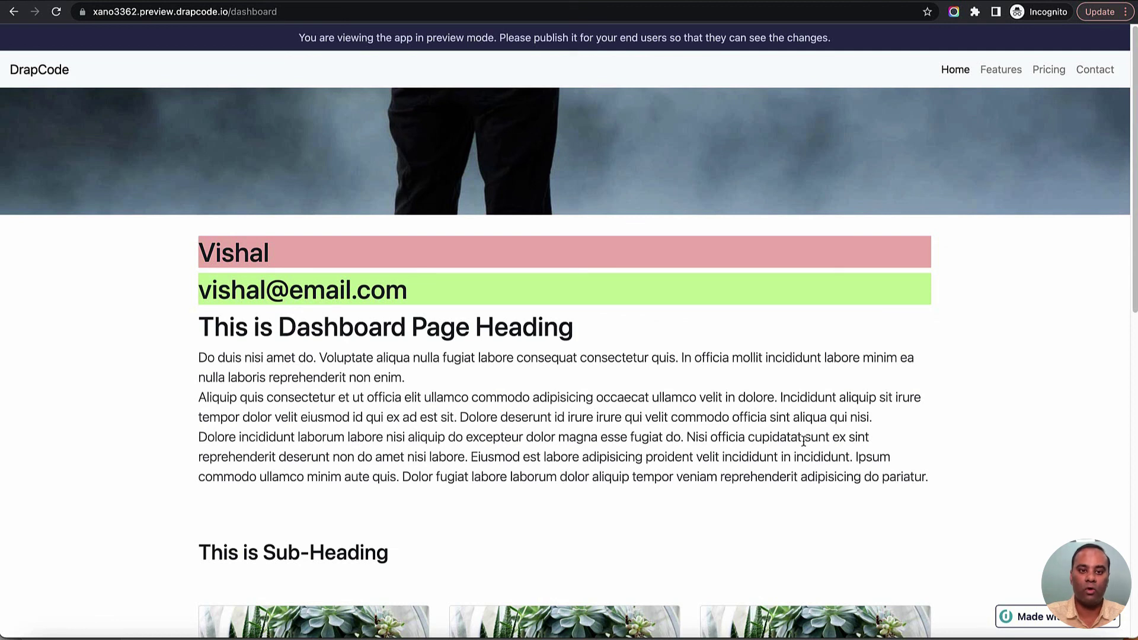
pyautogui.doubleClick(261, 13)
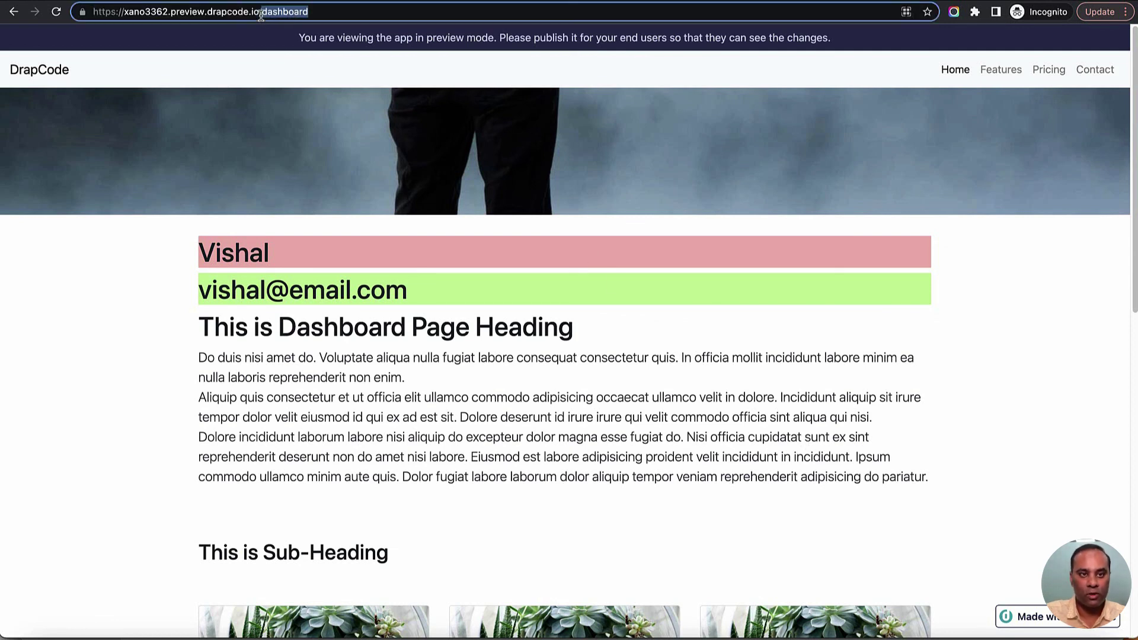
pyautogui.press('BackSpace')
pyautogui.press('Return')
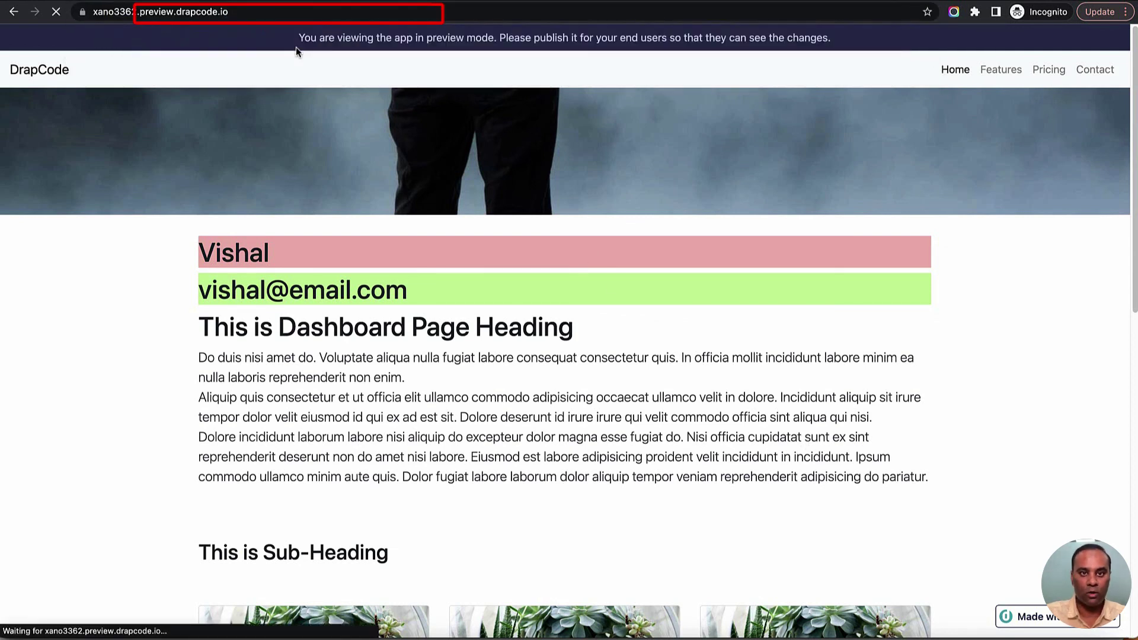
pyautogui.hotkey('ctrl', 'Tab')
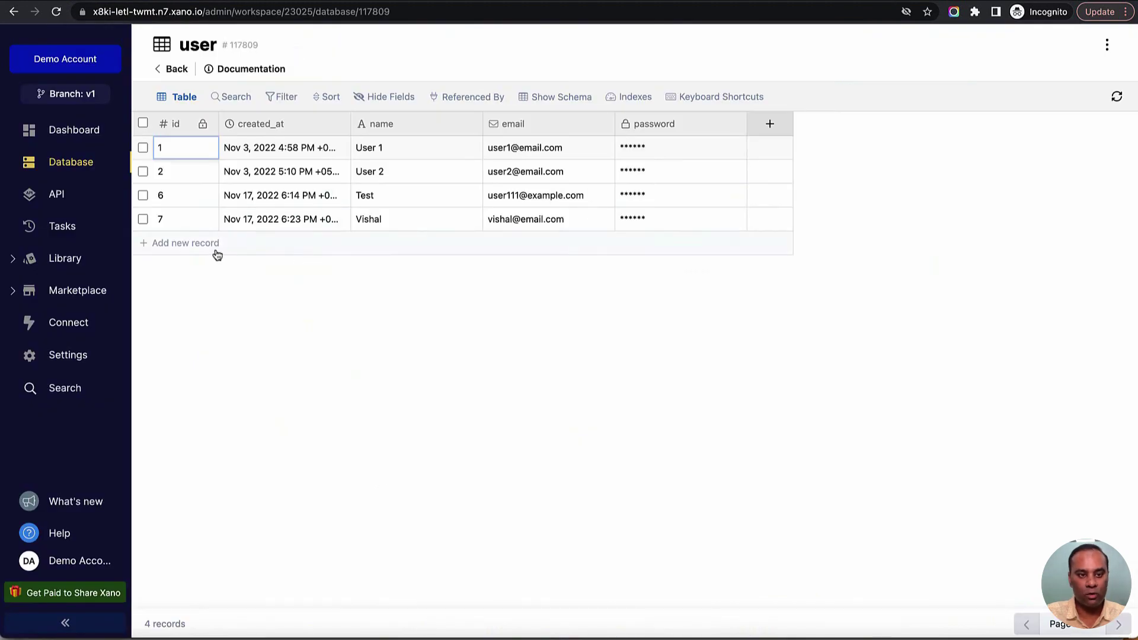
# Add a new user record and enter the person's name and email address.
pyautogui.click(177, 244)
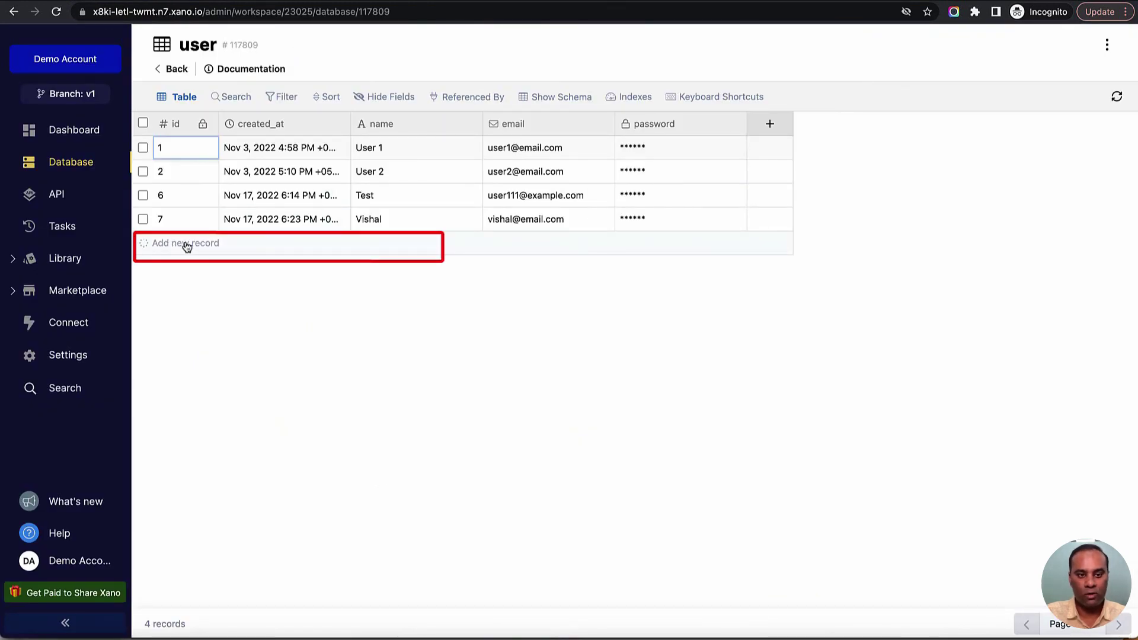
pyautogui.click(394, 248)
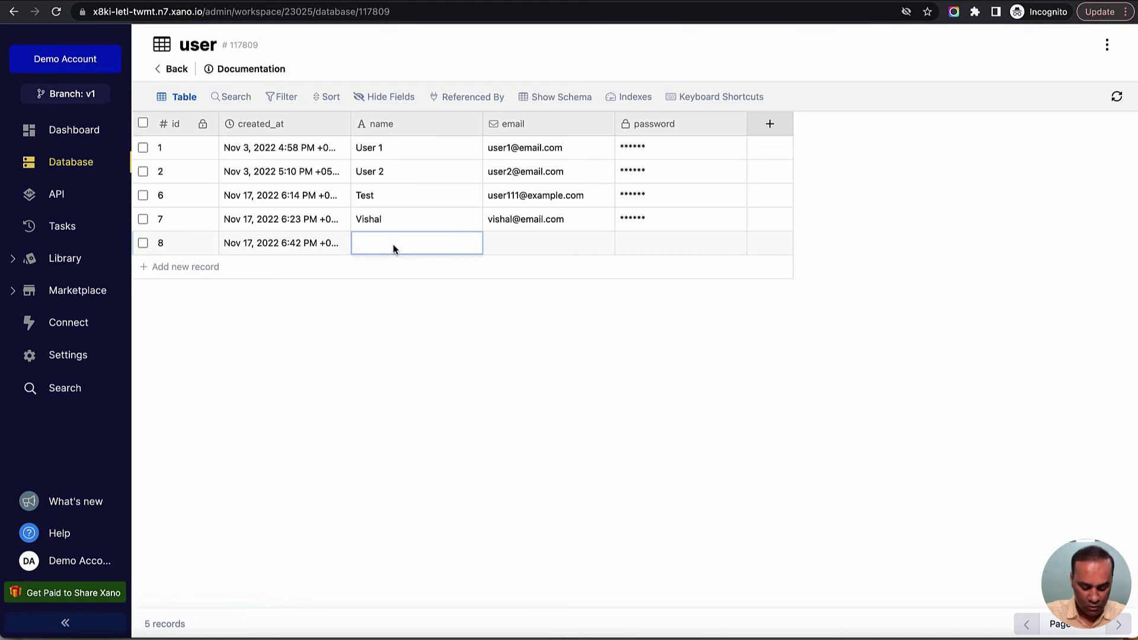
pyautogui.write('Robert')
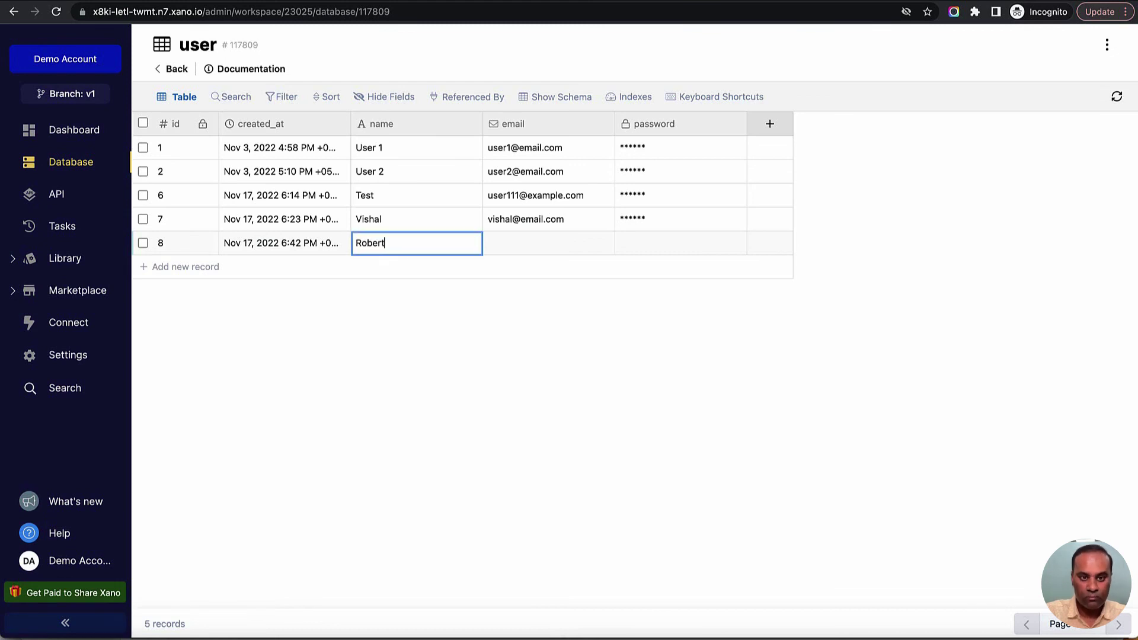
pyautogui.press('Tab')
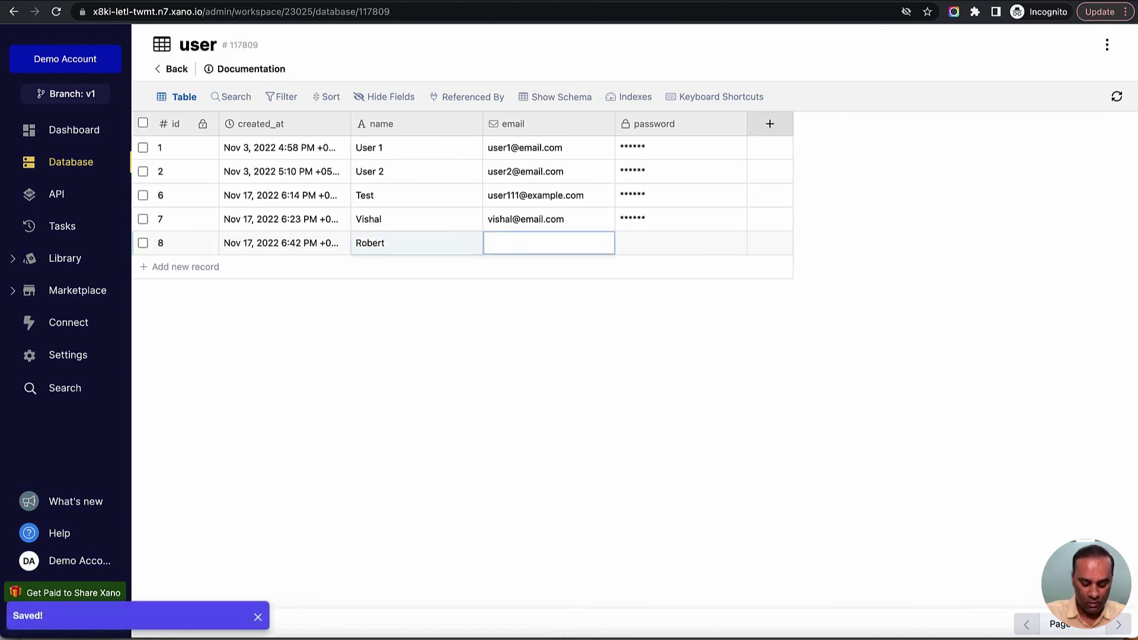
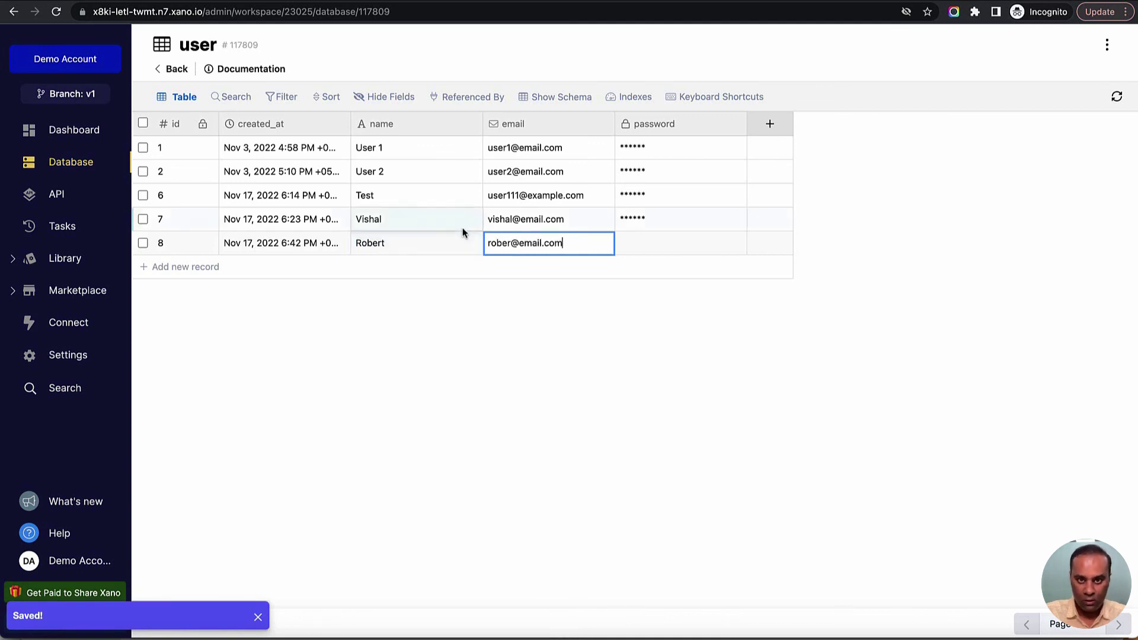
# Correct the email typo, then enter the account password and save the record.
pyautogui.tripleClick(498, 243)
pyautogui.click(512, 244)
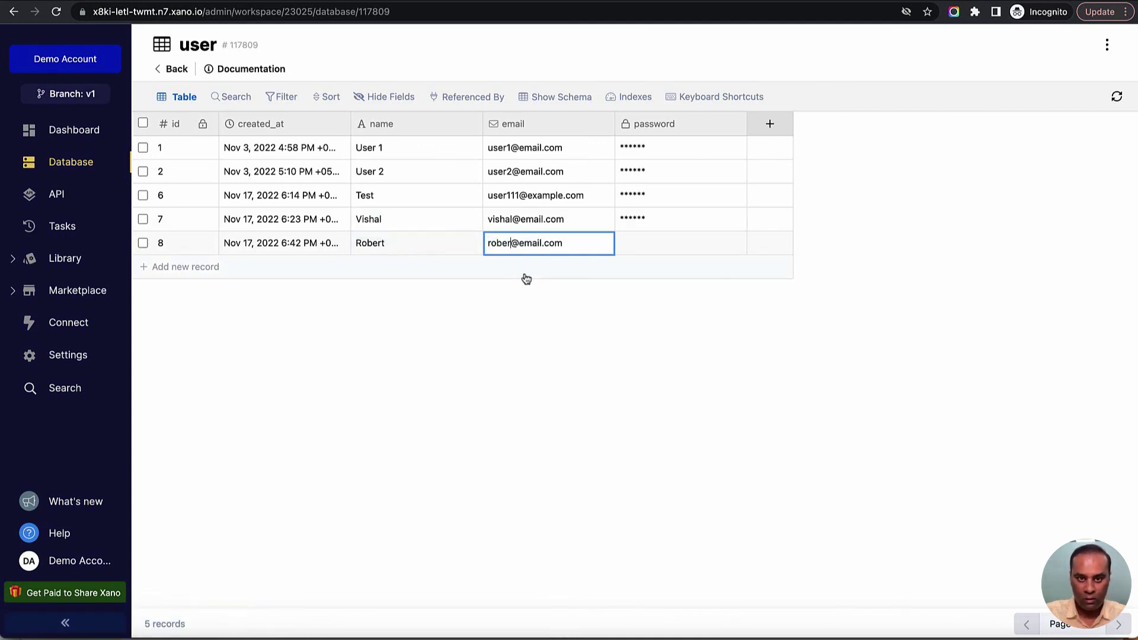
pyautogui.write('t')
pyautogui.tripleClick(524, 244)
pyautogui.press('super+c')
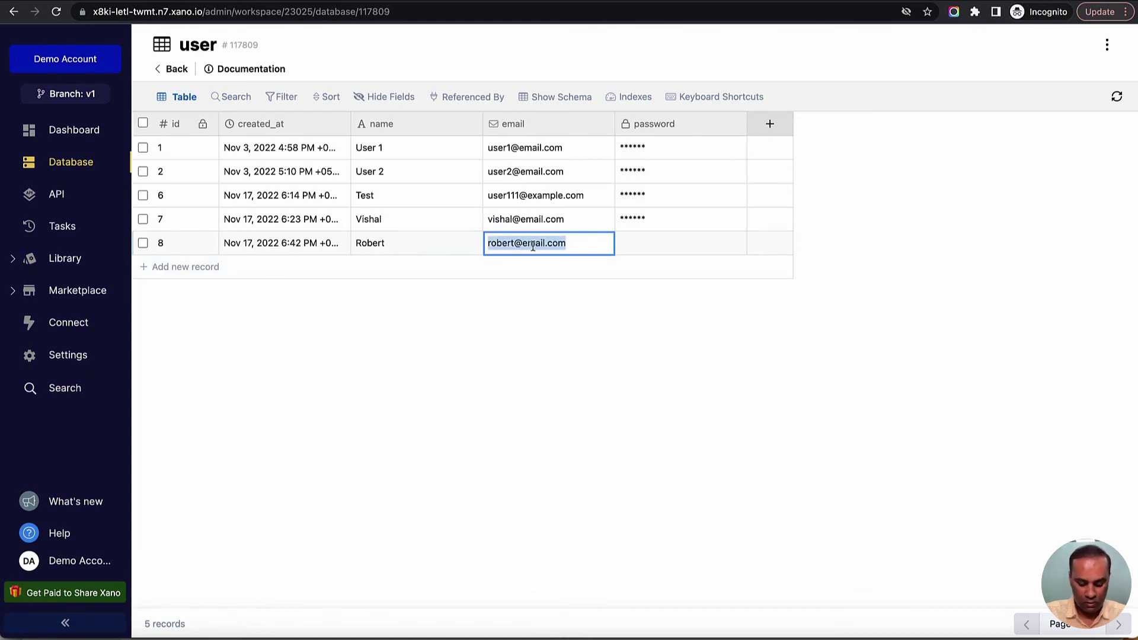
pyautogui.click(653, 245)
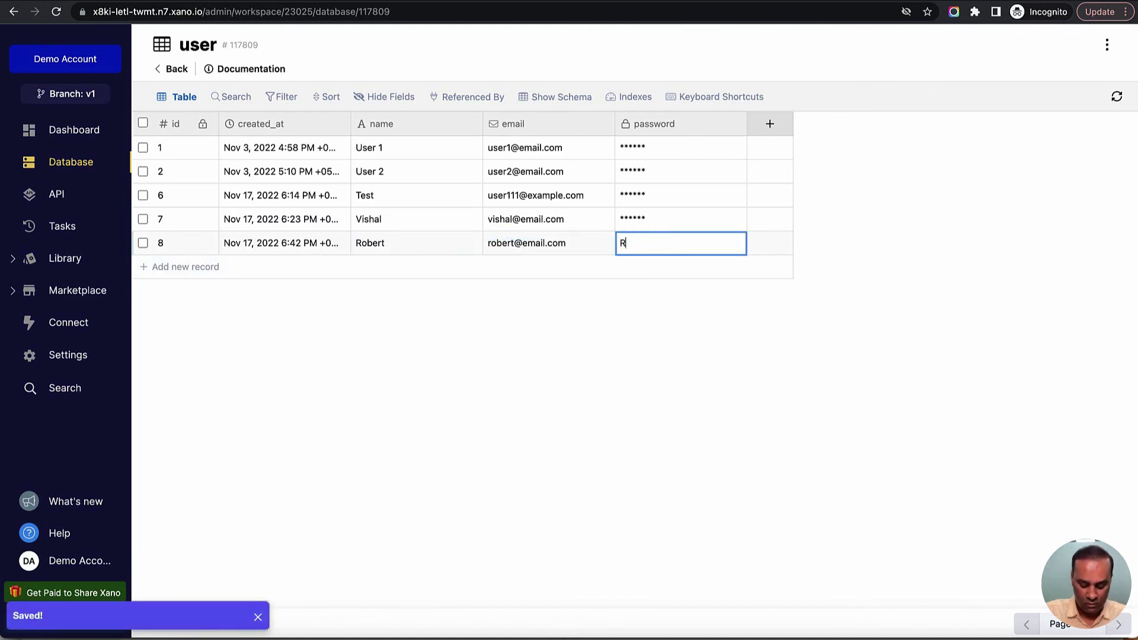
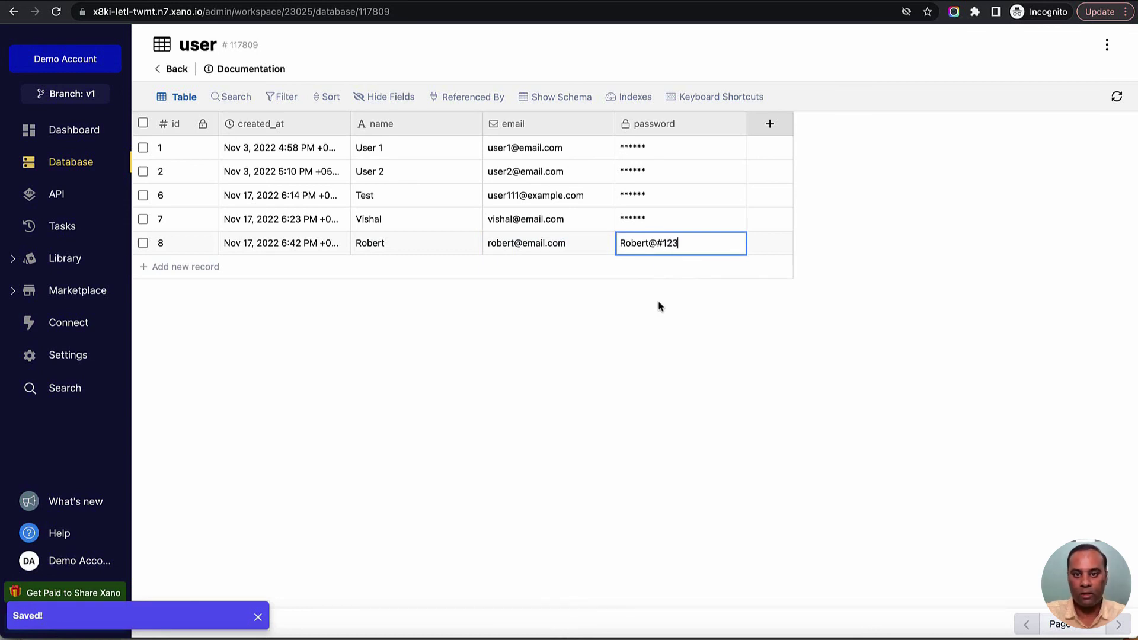
pyautogui.press('Return')
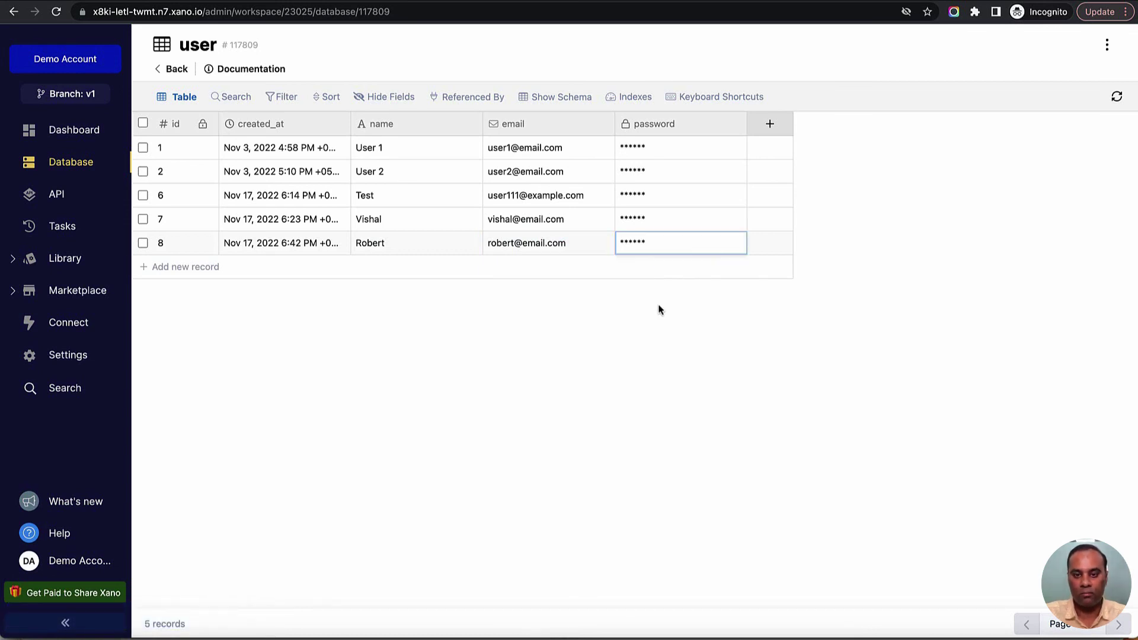
# Load the /login-via-xano page in the DrapCode preview tab.
pyautogui.click(484, 2)
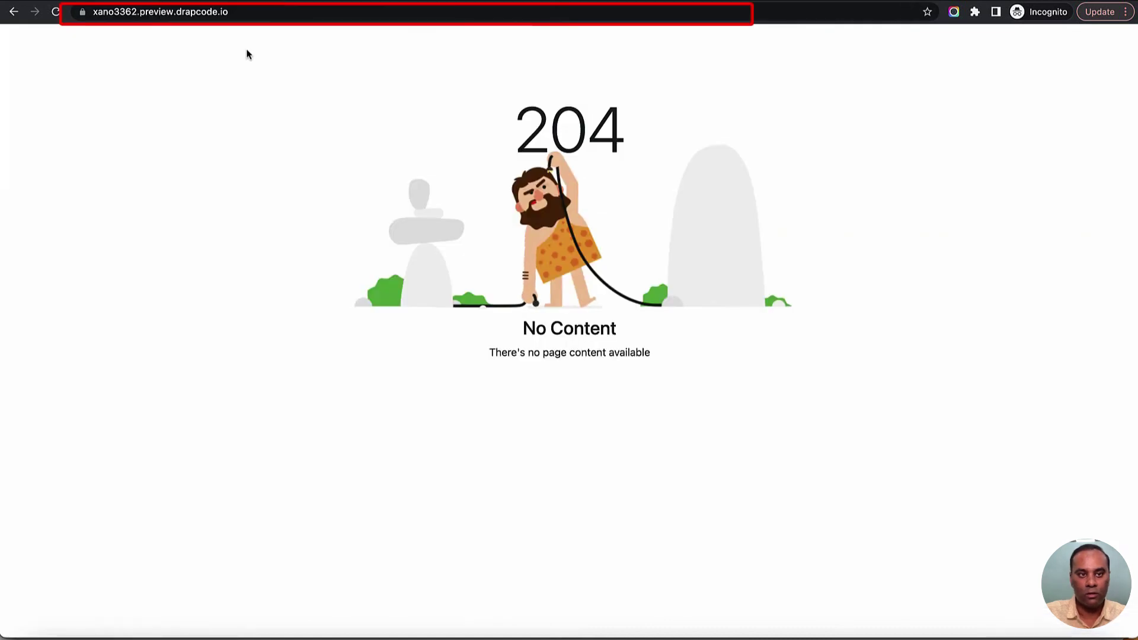
pyautogui.click(296, 13)
pyautogui.write('/')
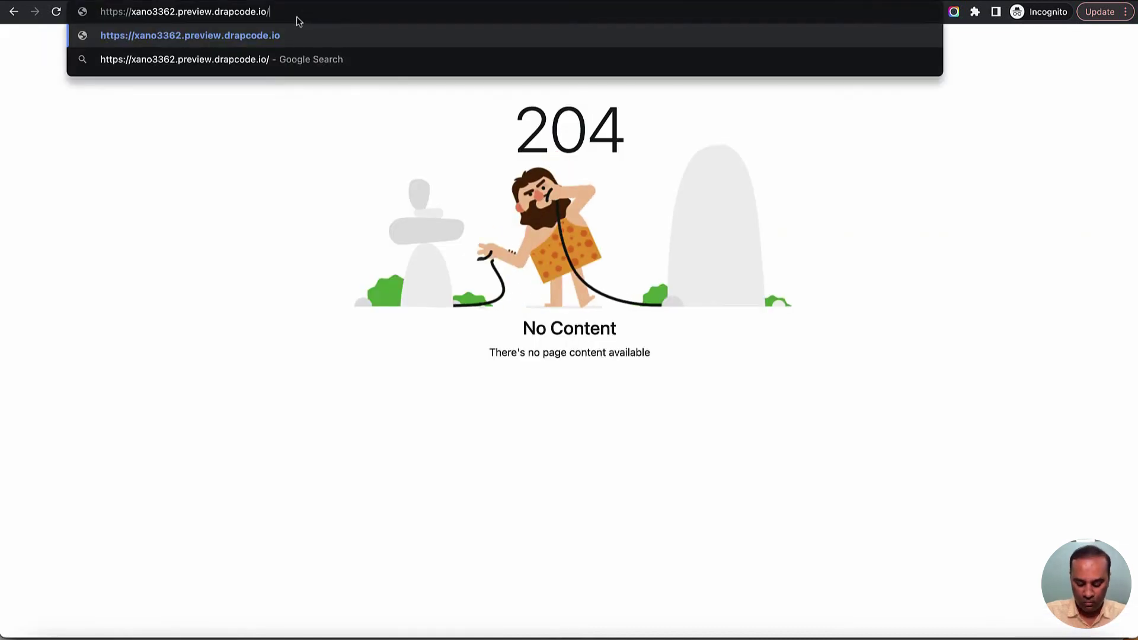
pyautogui.write('login-v')
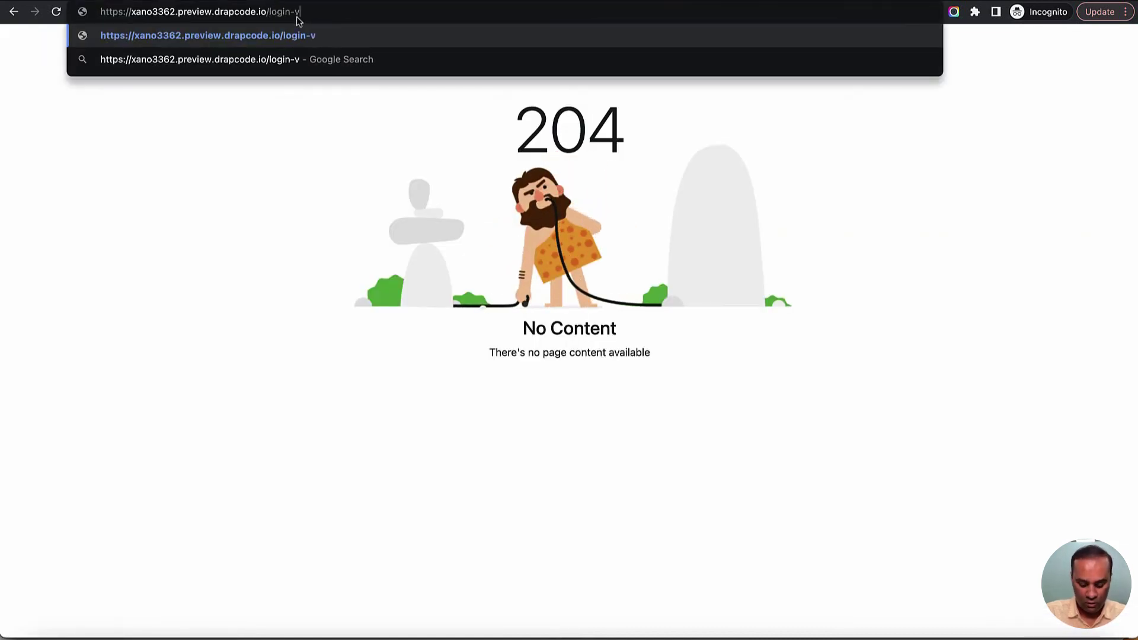
pyautogui.write('ia-xano')
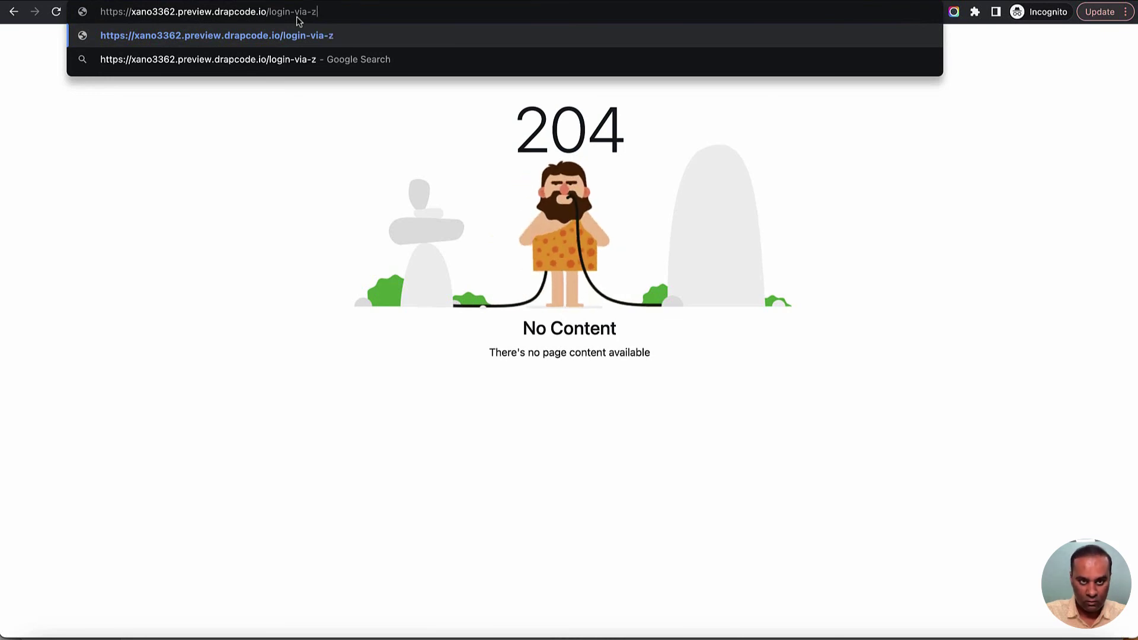
pyautogui.press('BackSpace')
pyautogui.press('BackSpace')
pyautogui.press('BackSpace')
pyautogui.press('BackSpace')
pyautogui.write('xano')
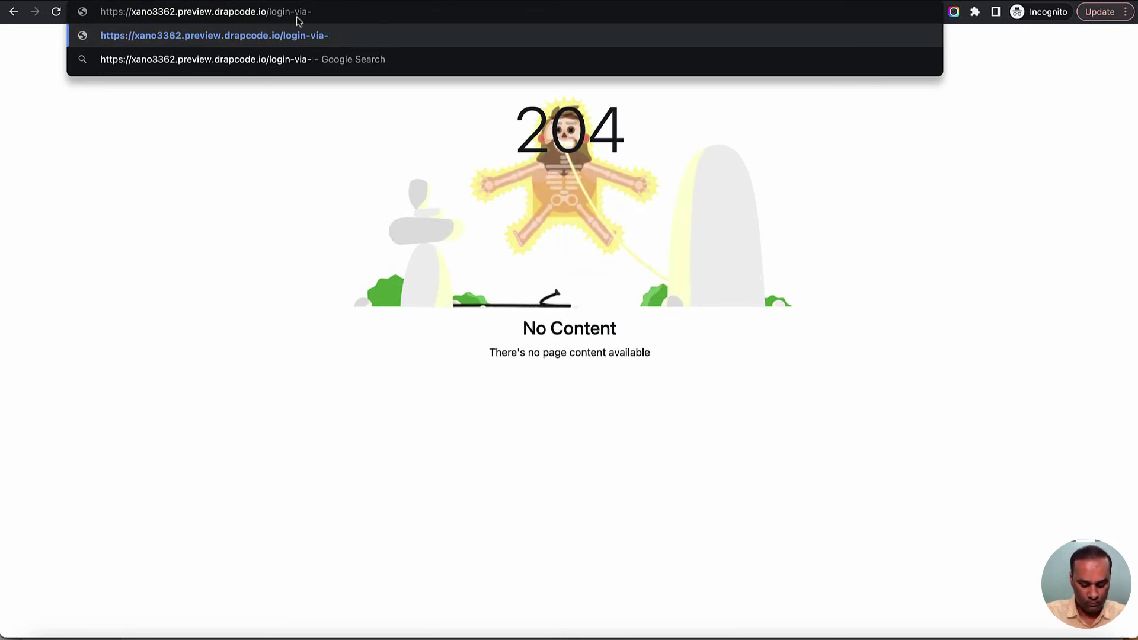
pyautogui.press('Return')
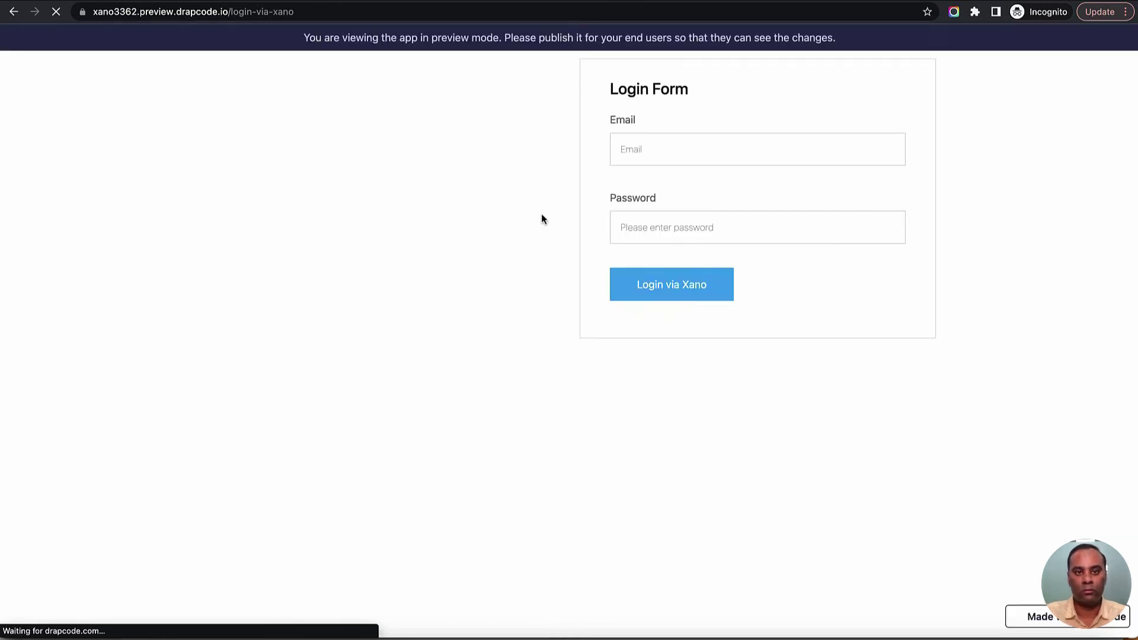
# Enter the new Xano user's email and type their account password in the login form.
pyautogui.click(689, 151)
pyautogui.press('super+v')
pyautogui.press('Tab')
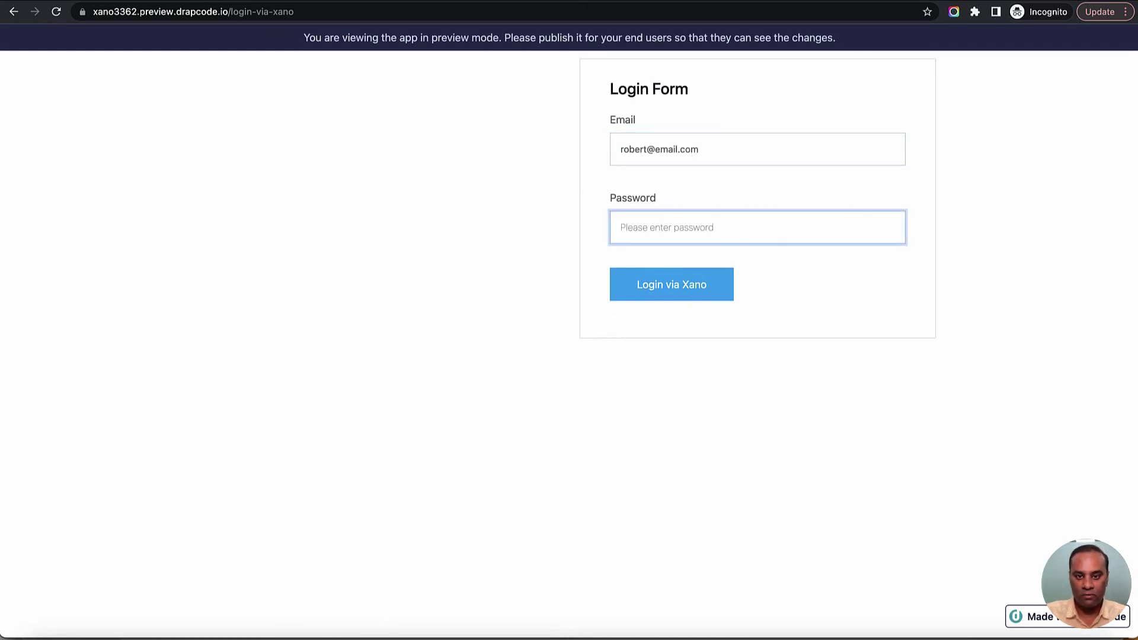
pyautogui.write('1')
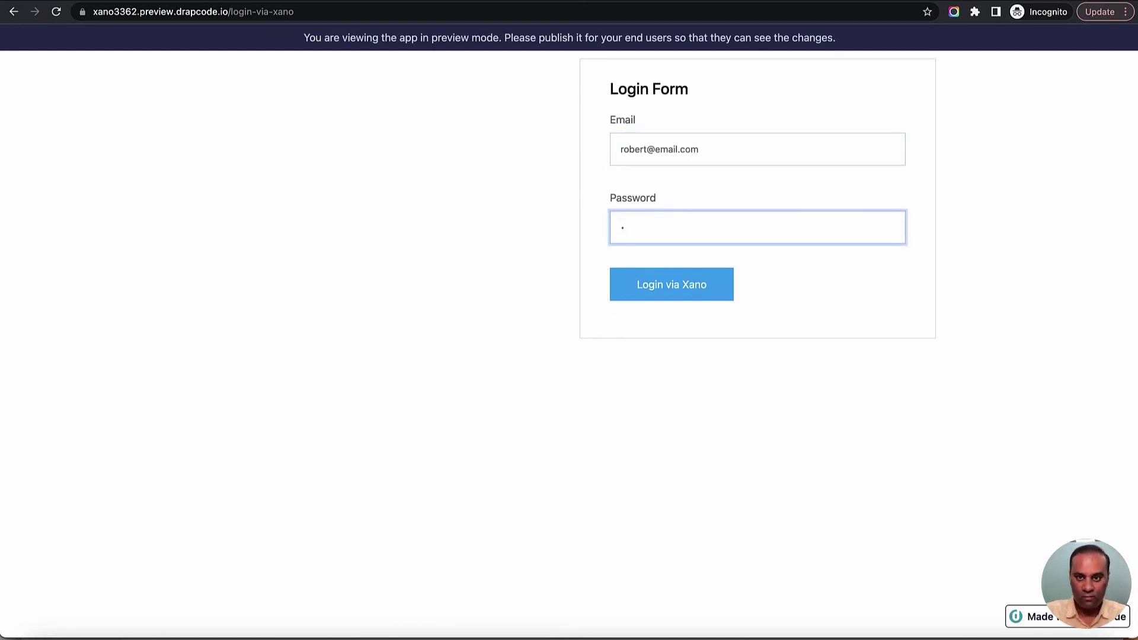
pyautogui.press('BackSpace')
pyautogui.write('12345')
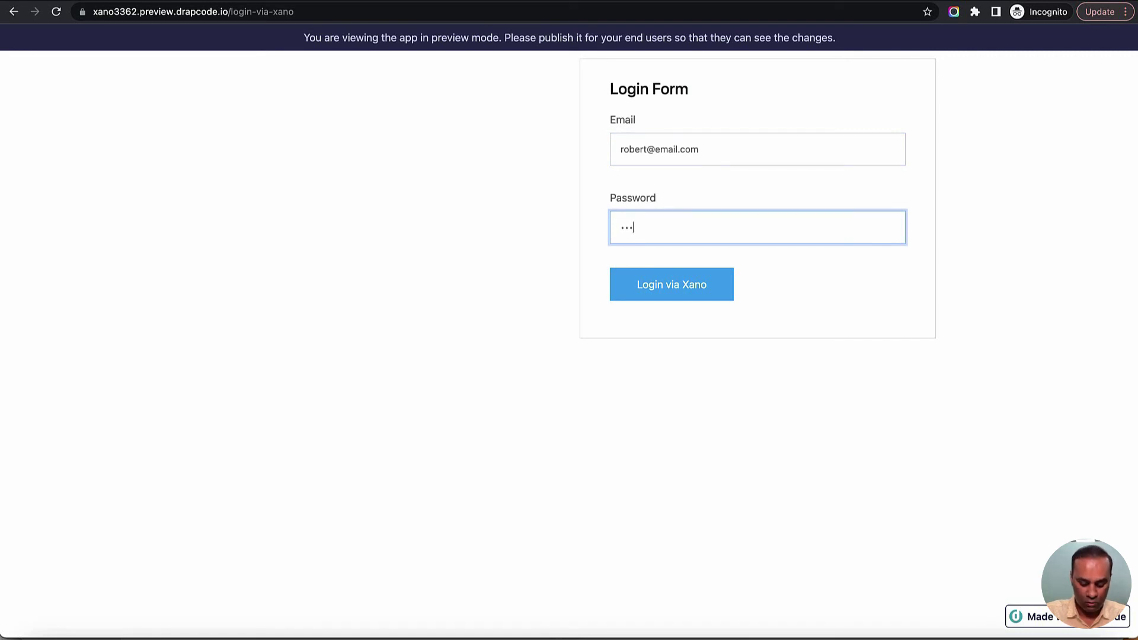
pyautogui.write('678910')
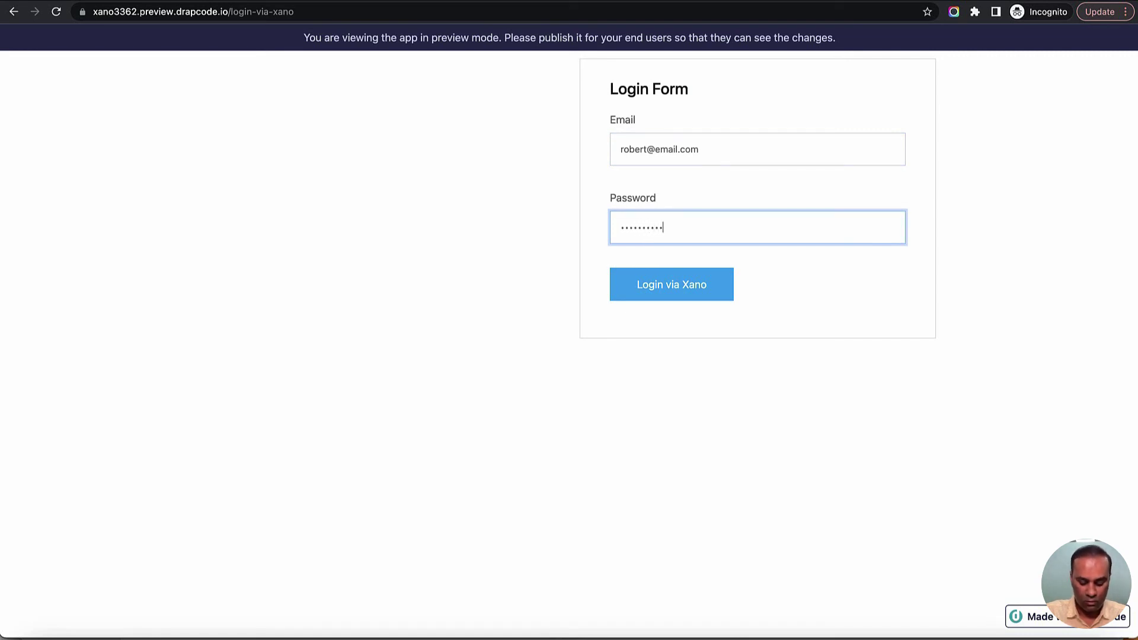
# Log in via Xano and highlight the user's name and email shown on the Dashboard.
pyautogui.click(675, 287)
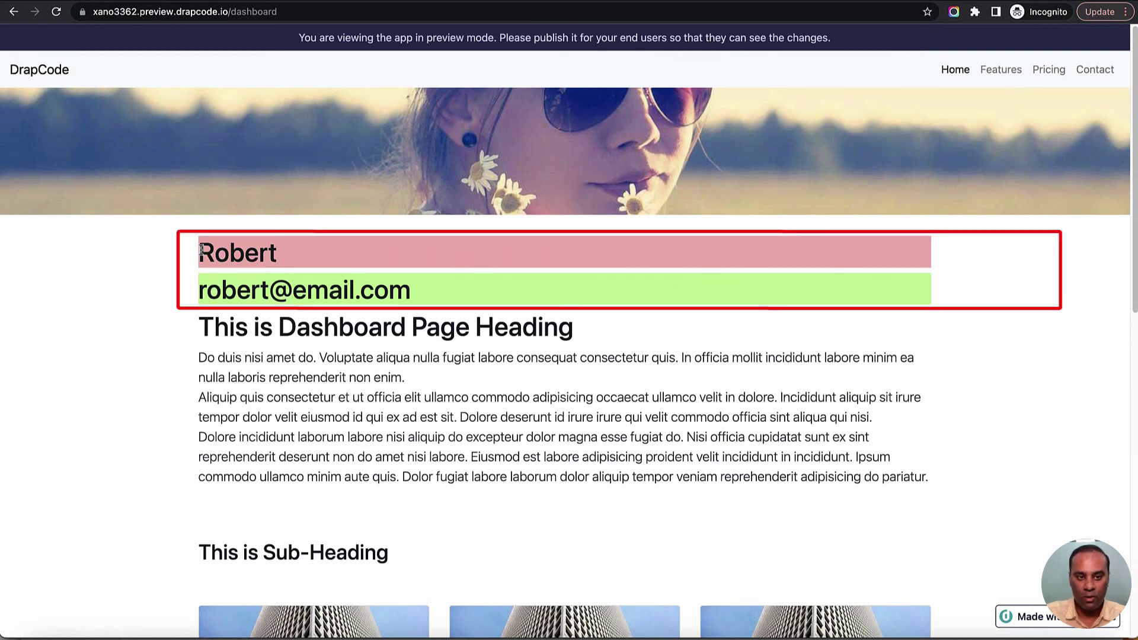
pyautogui.moveTo(199, 249)
pyautogui.mouseDown()
pyautogui.moveTo(331, 284)
pyautogui.moveTo(625, 308)
pyautogui.mouseUp()
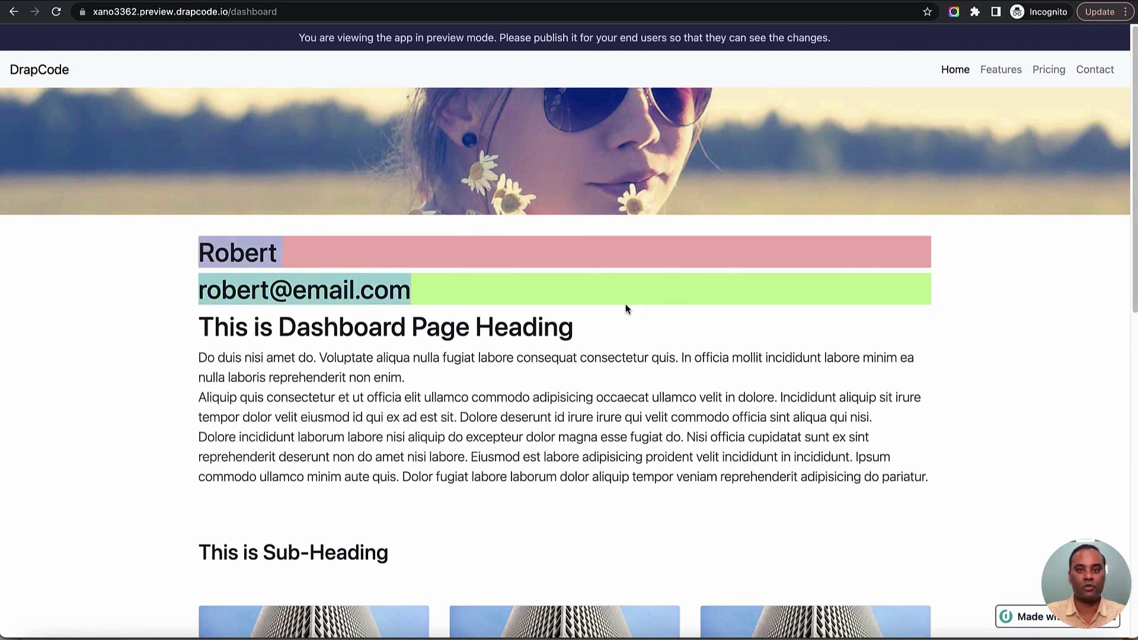